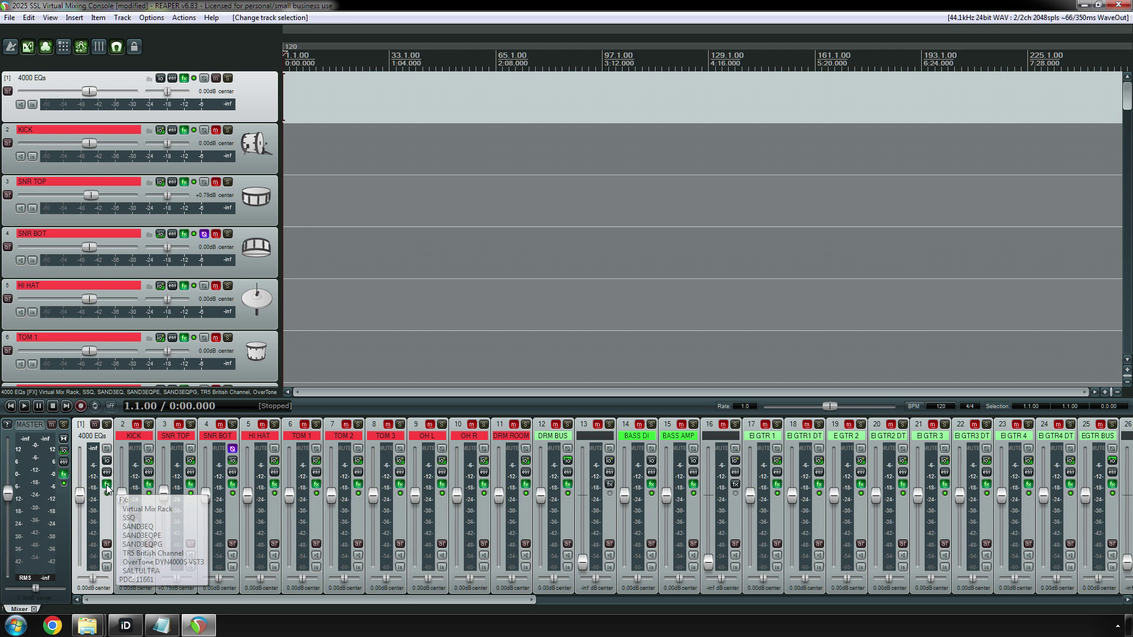
Open the 4000 EQs track's effects chain and remove the Virtual Mix Rack plug-in.
{"action": "left_click", "coordinate": [107, 485]}
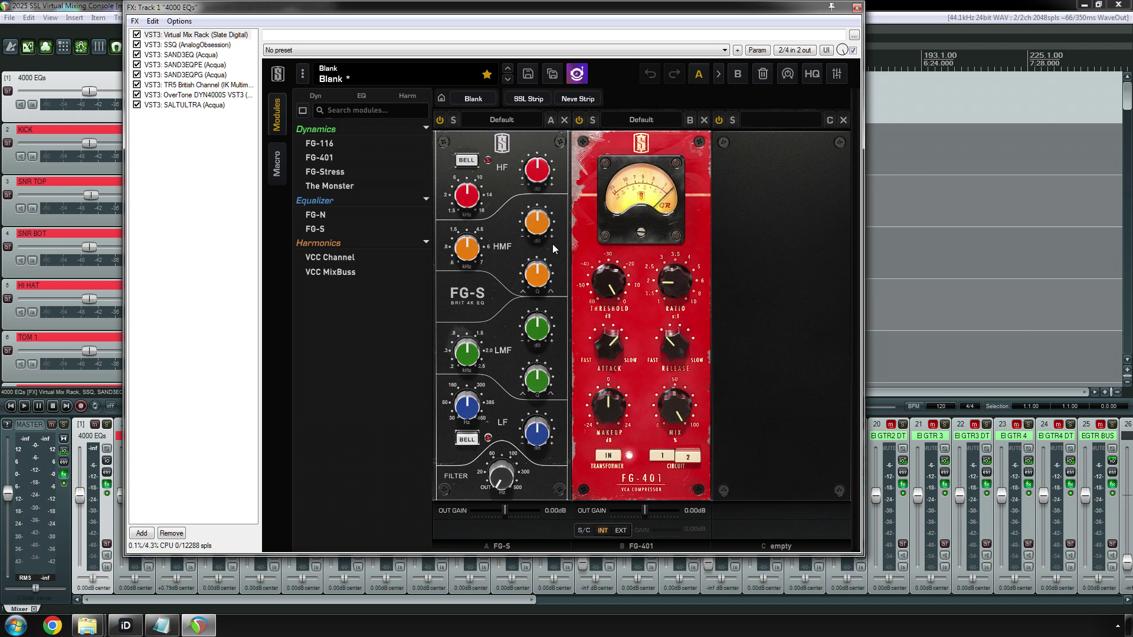
{"action": "left_click", "coordinate": [205, 35]}
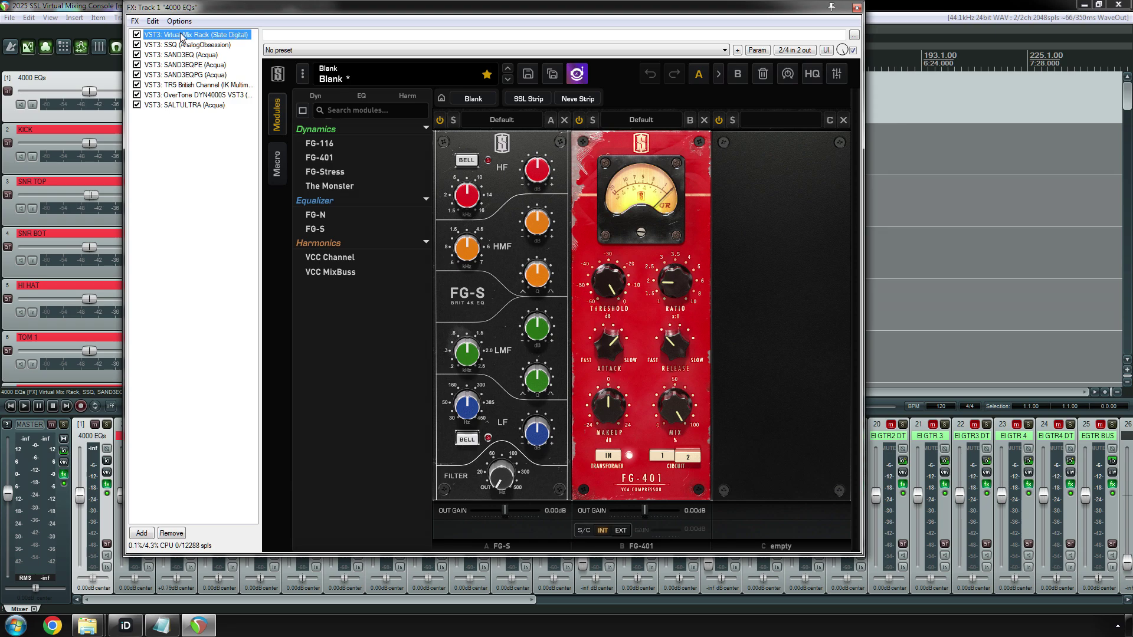
{"action": "left_click", "coordinate": [9, 17]}
{"action": "left_click", "coordinate": [226, 35]}
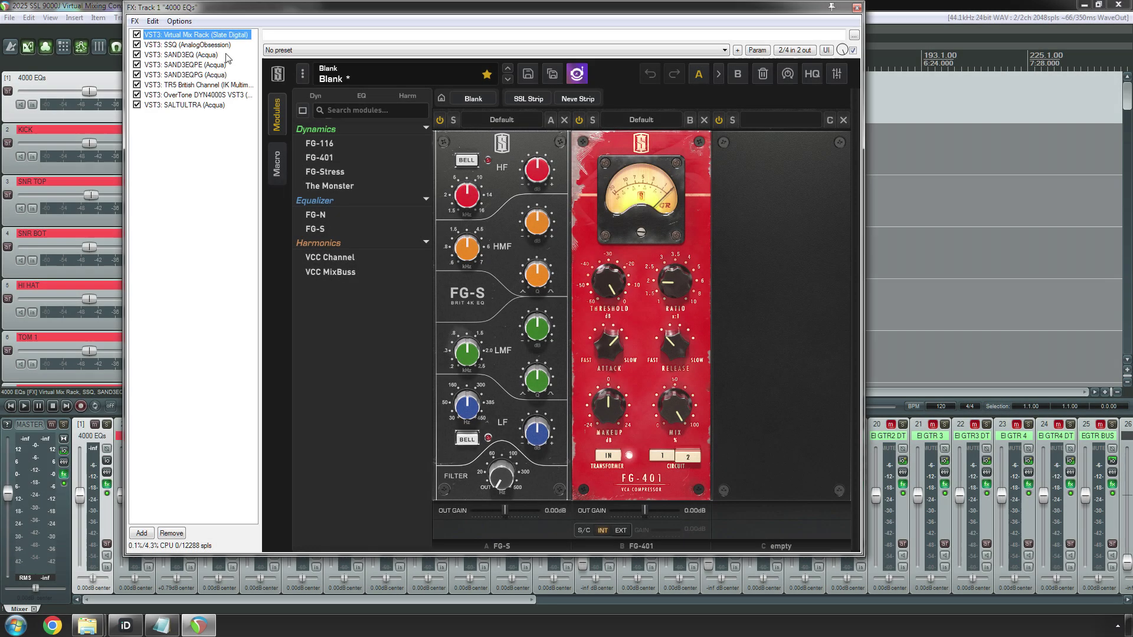
{"action": "key", "text": "Delete"}
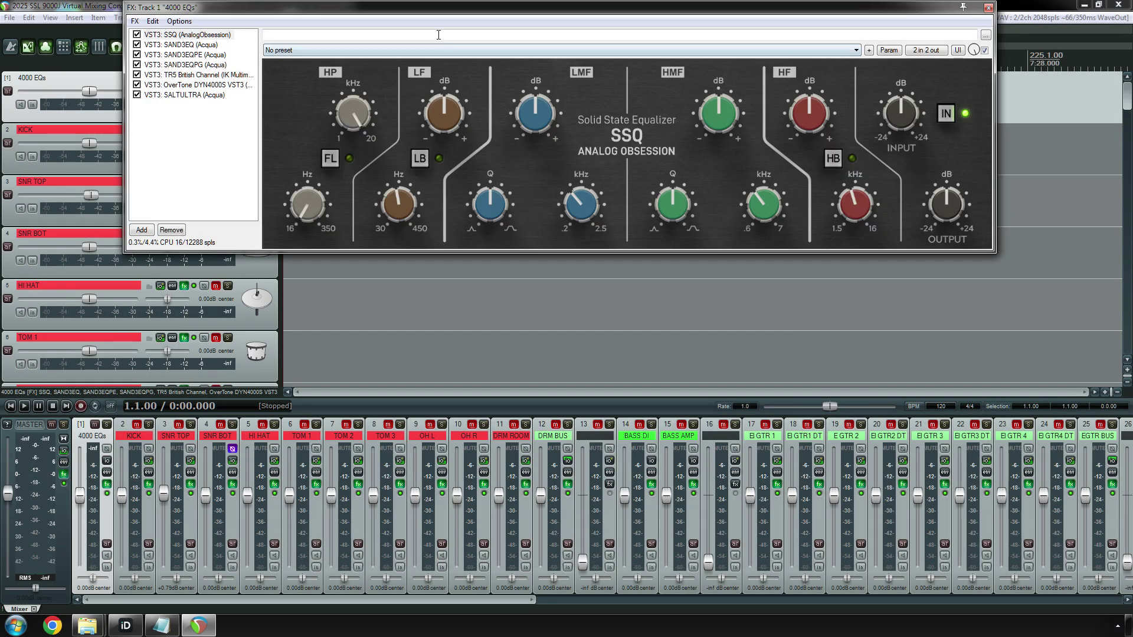
Reposition the effects window lower over the tracks and remove the SSQ equalizer from the 4000 EQs chain.
{"action": "left_click_drag", "start_coordinate": [437, 8], "coordinate": [434, 206]}
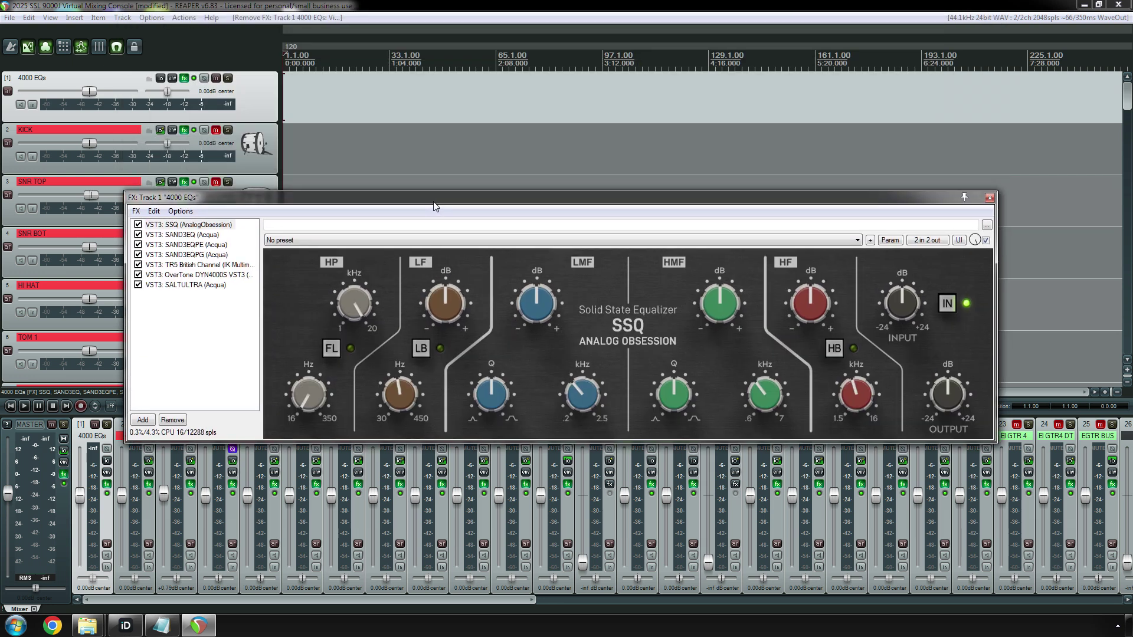
{"action": "left_click", "coordinate": [207, 227]}
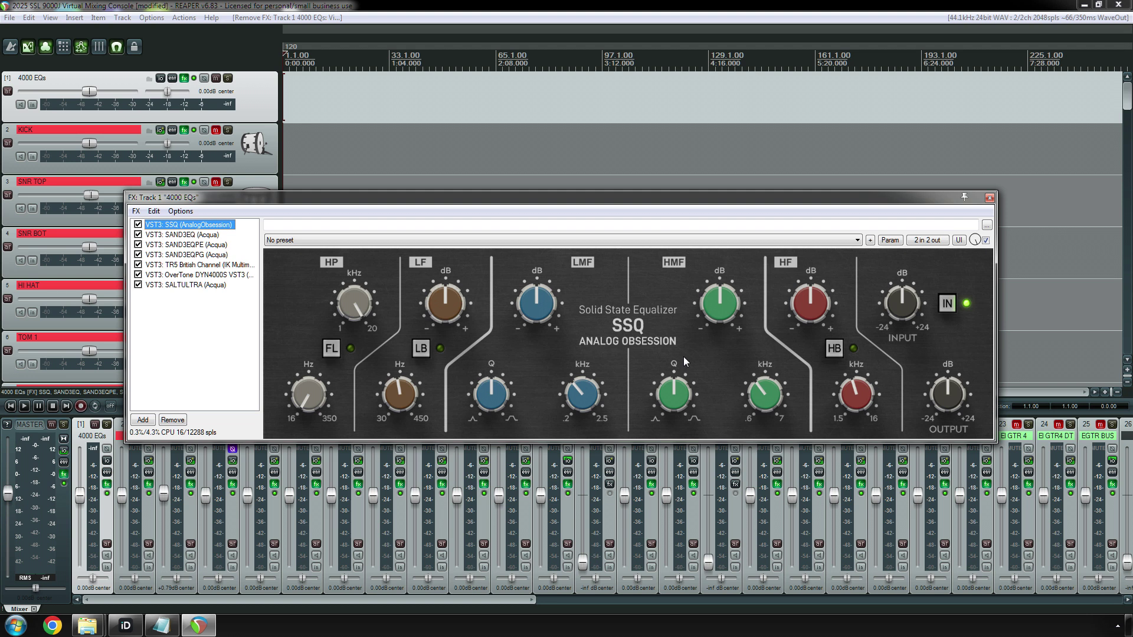
{"action": "key", "text": "Delete"}
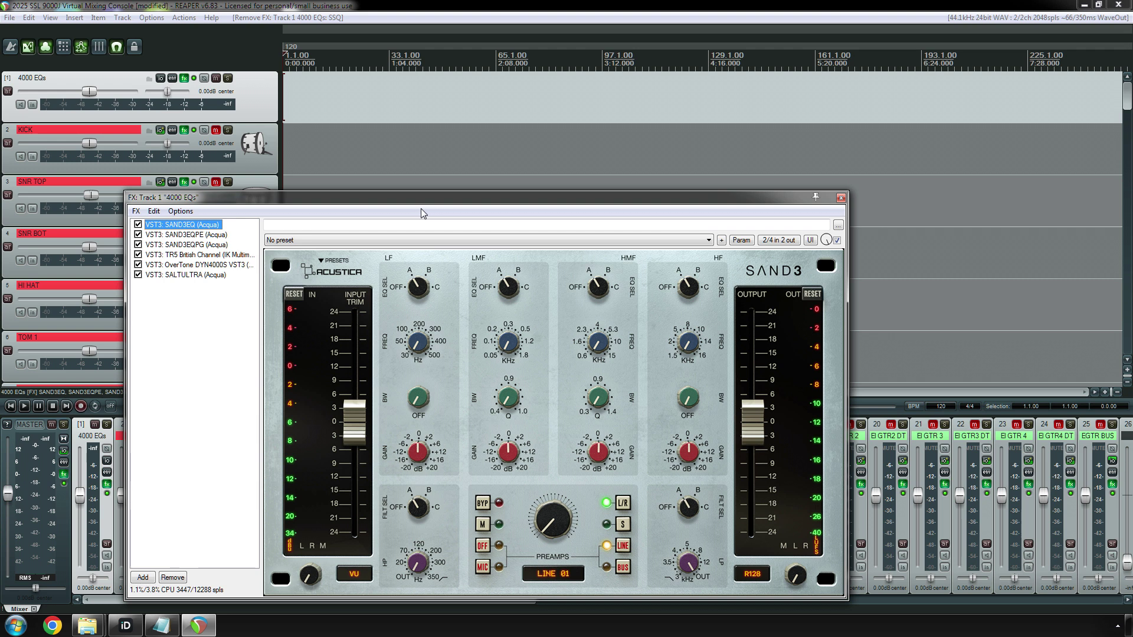
Set SAND3EQ's LF equalizer selector and both filter selectors to C.
{"action": "left_click", "coordinate": [422, 294]}
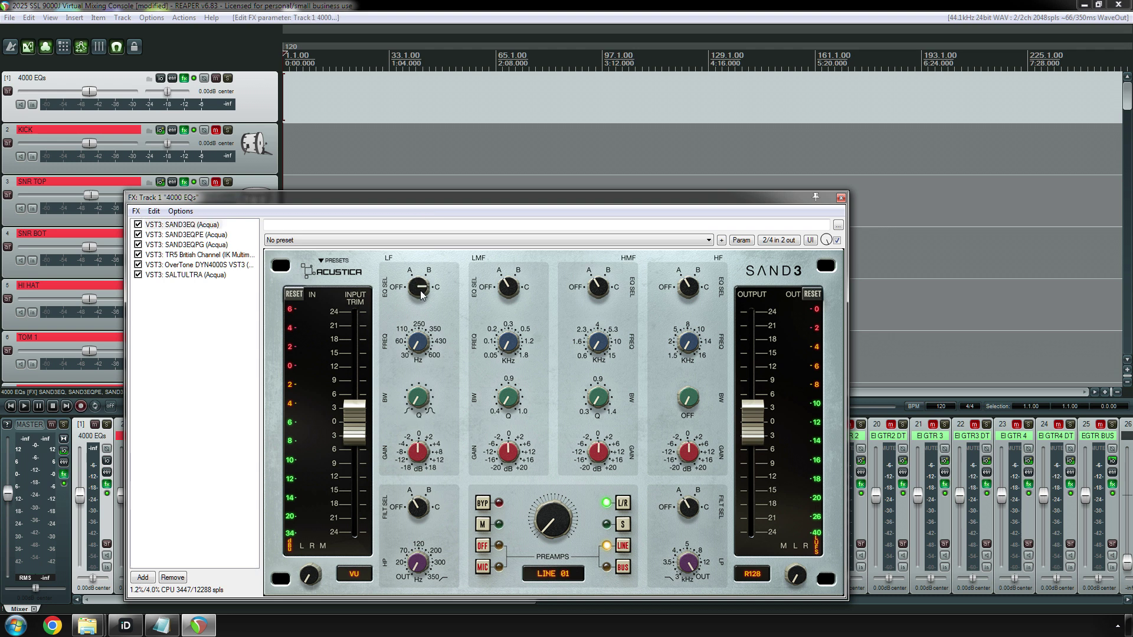
{"action": "left_click", "coordinate": [425, 512]}
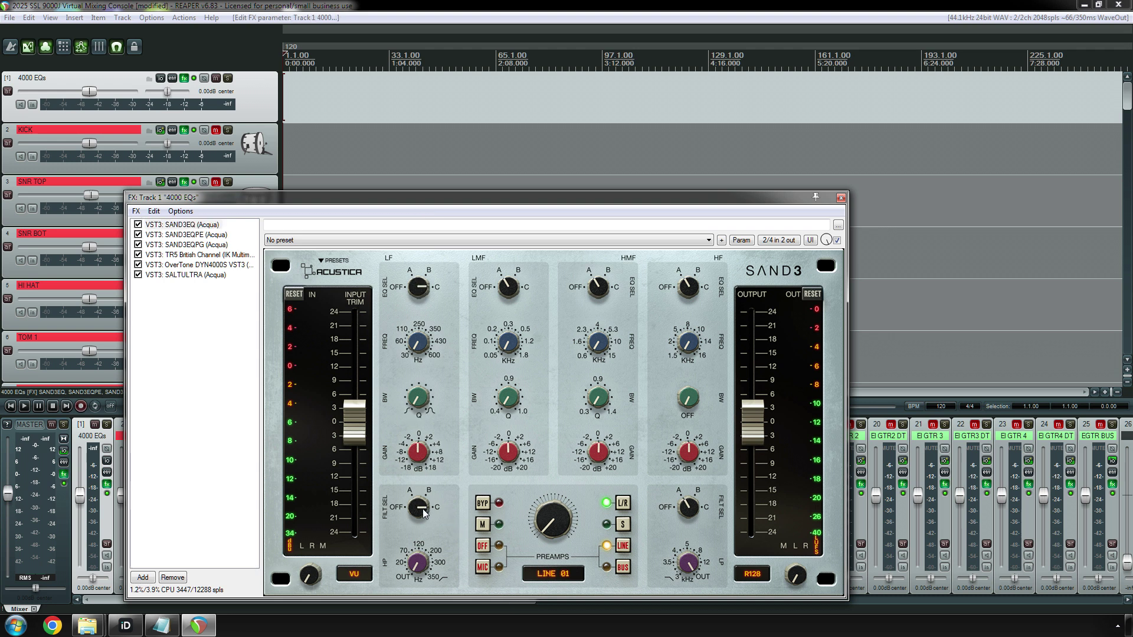
{"action": "left_click", "coordinate": [704, 513]}
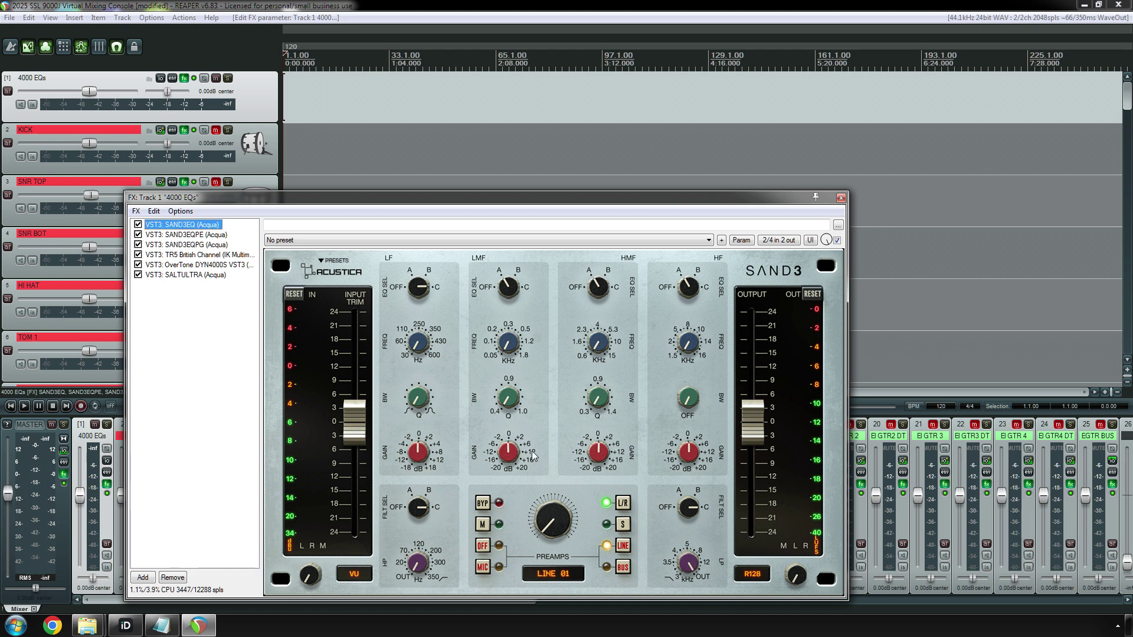
Remove SAND3EQ, SAND3EQPE, SAND3EQPG and TR5 British Channel from the 4000 EQs effects chain.
{"action": "key", "text": "Delete"}
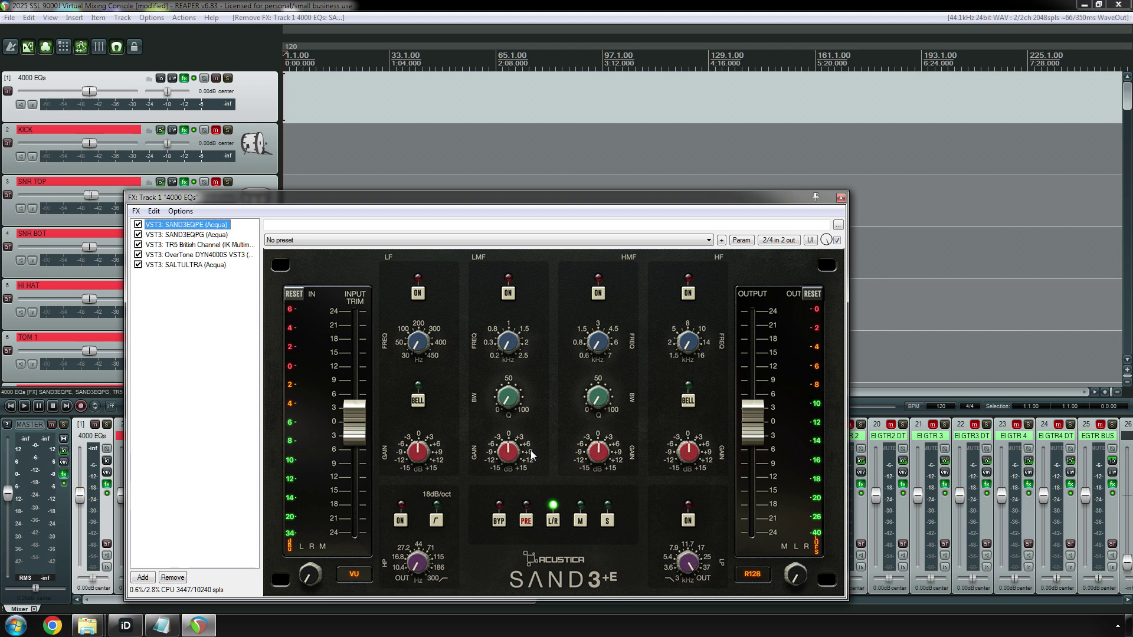
{"action": "key", "text": "Delete"}
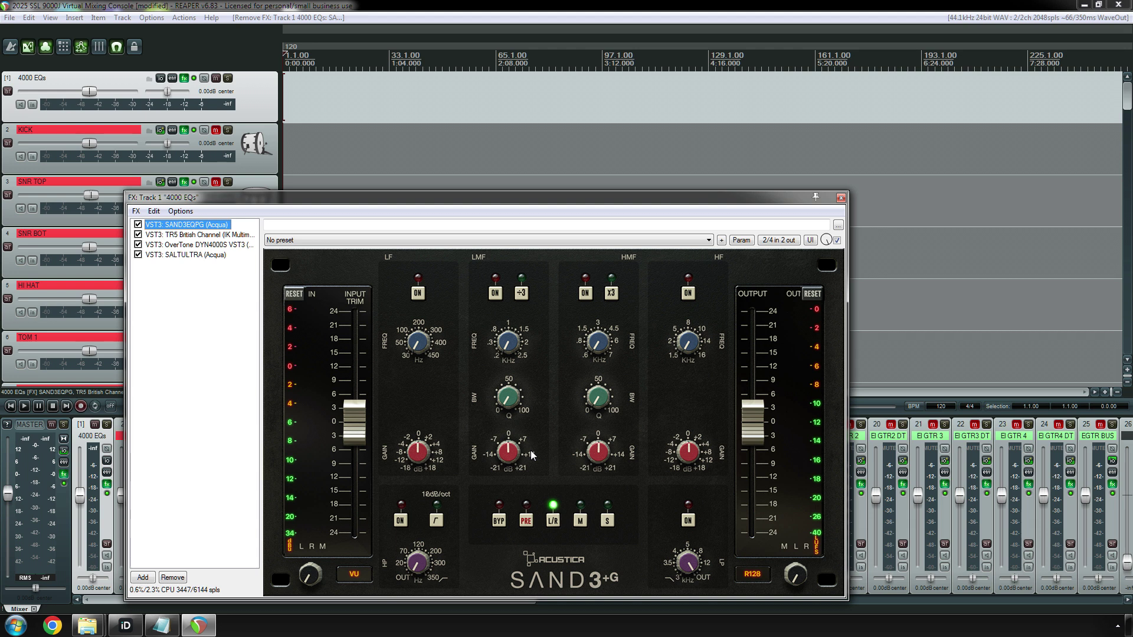
{"action": "key", "text": "Delete"}
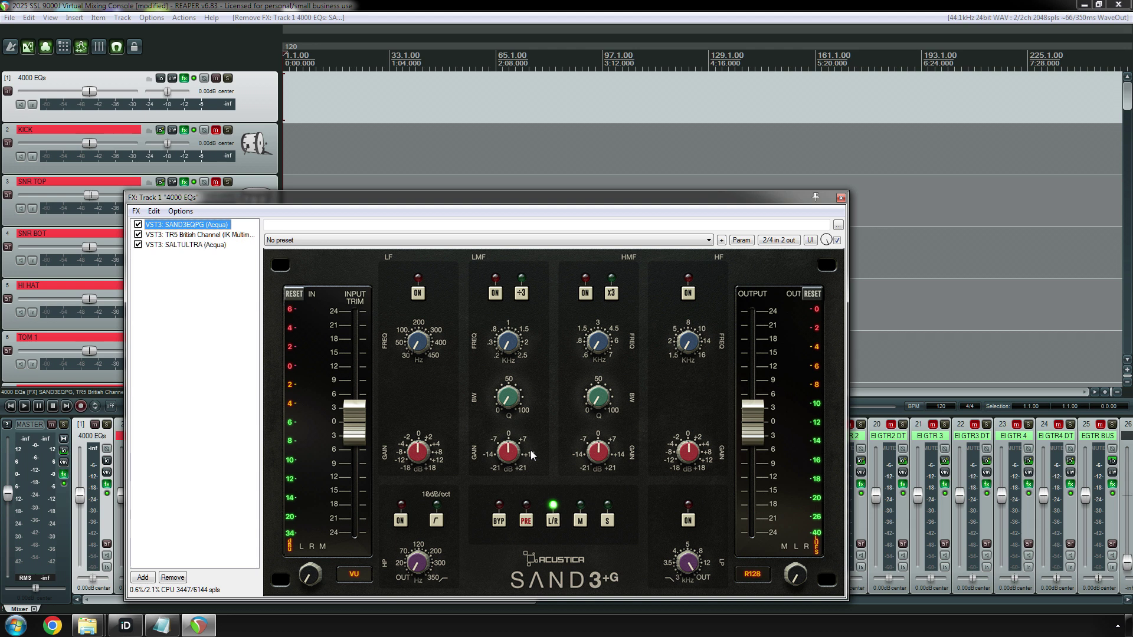
{"action": "key", "text": "Delete"}
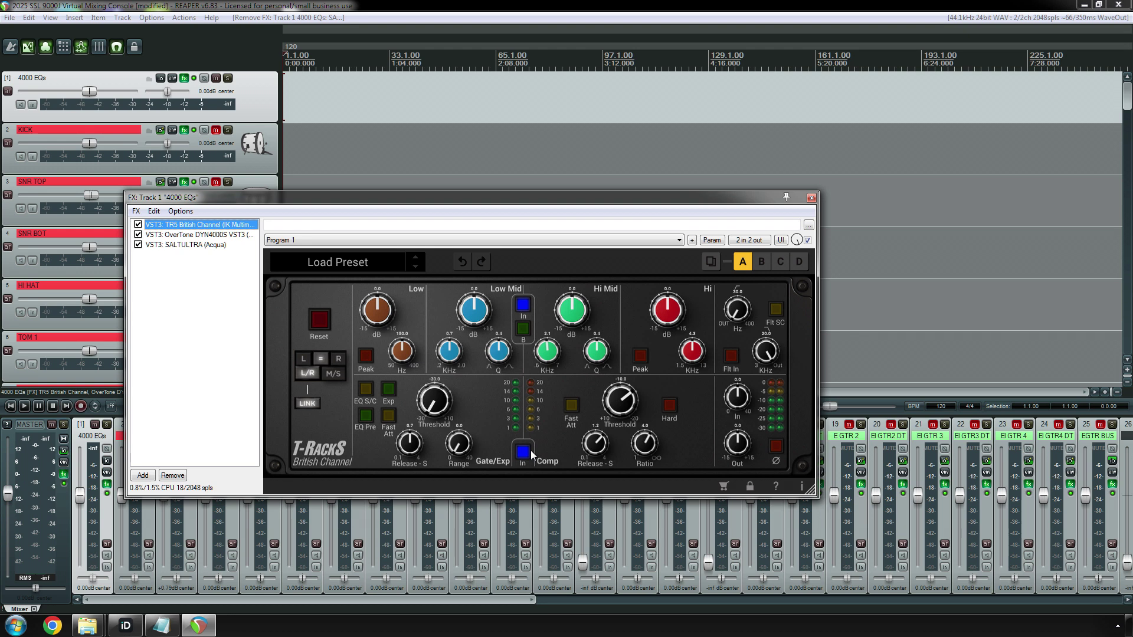
{"action": "key", "text": "Delete"}
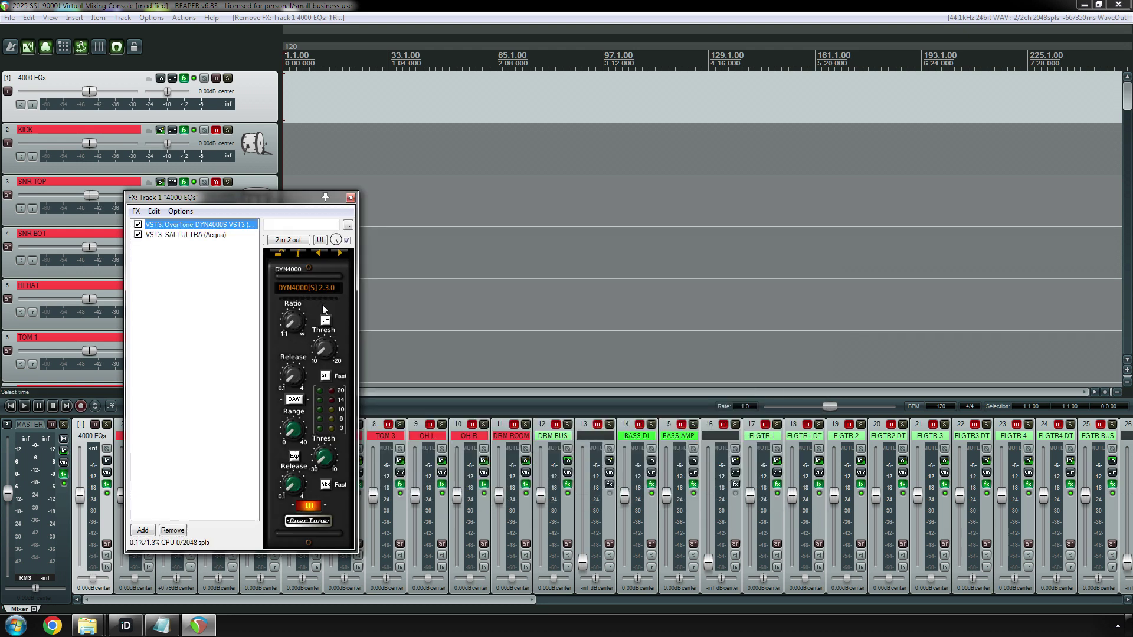
Look over the ACM510A product page and remove OverTone DYN4000S from the 4000 EQs effects chain.
{"action": "left_click_drag", "start_coordinate": [253, 200], "coordinate": [243, 117]}
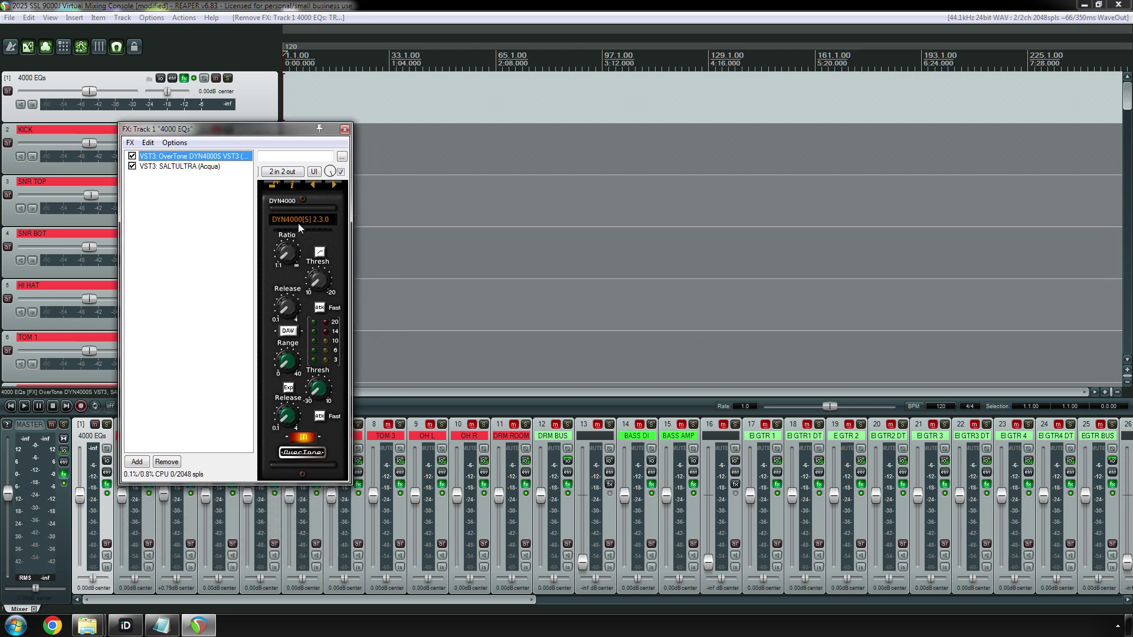
{"action": "left_click_drag", "start_coordinate": [274, 129], "coordinate": [265, 70]}
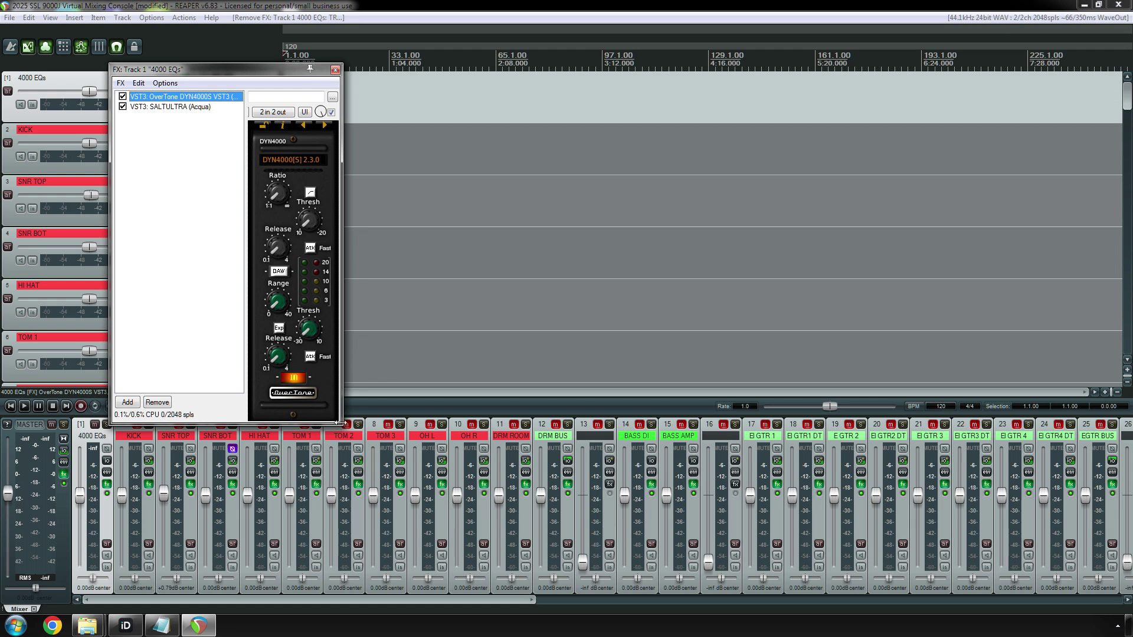
{"action": "left_click_drag", "start_coordinate": [340, 424], "coordinate": [463, 575]}
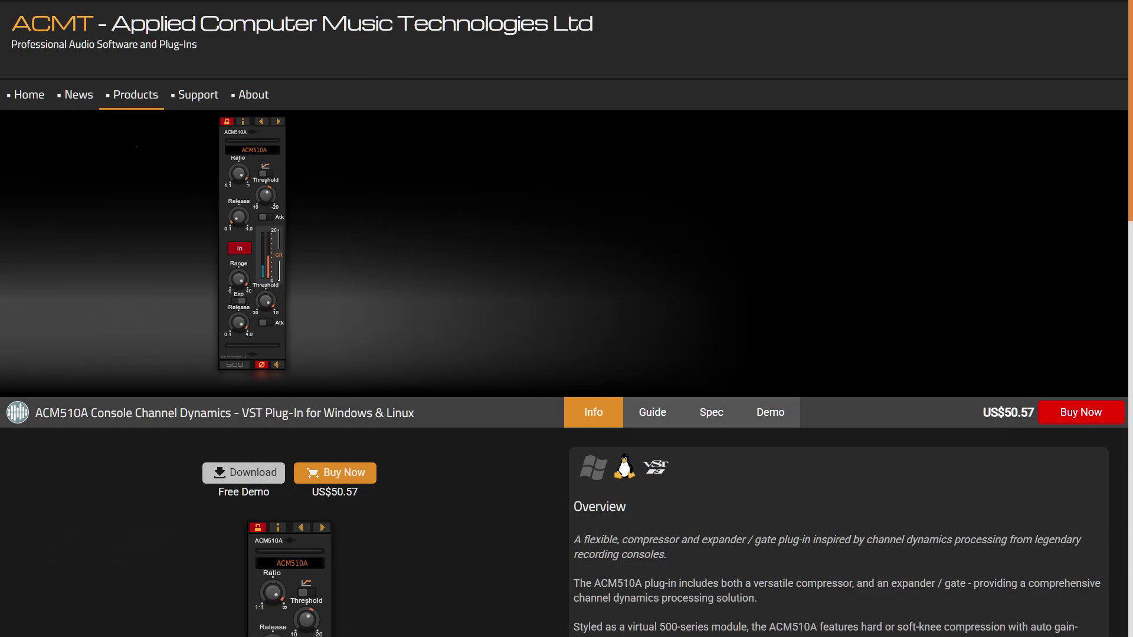
{"action": "scroll", "coordinate": [567, 319], "scroll_direction": "down", "scroll_amount": 6}
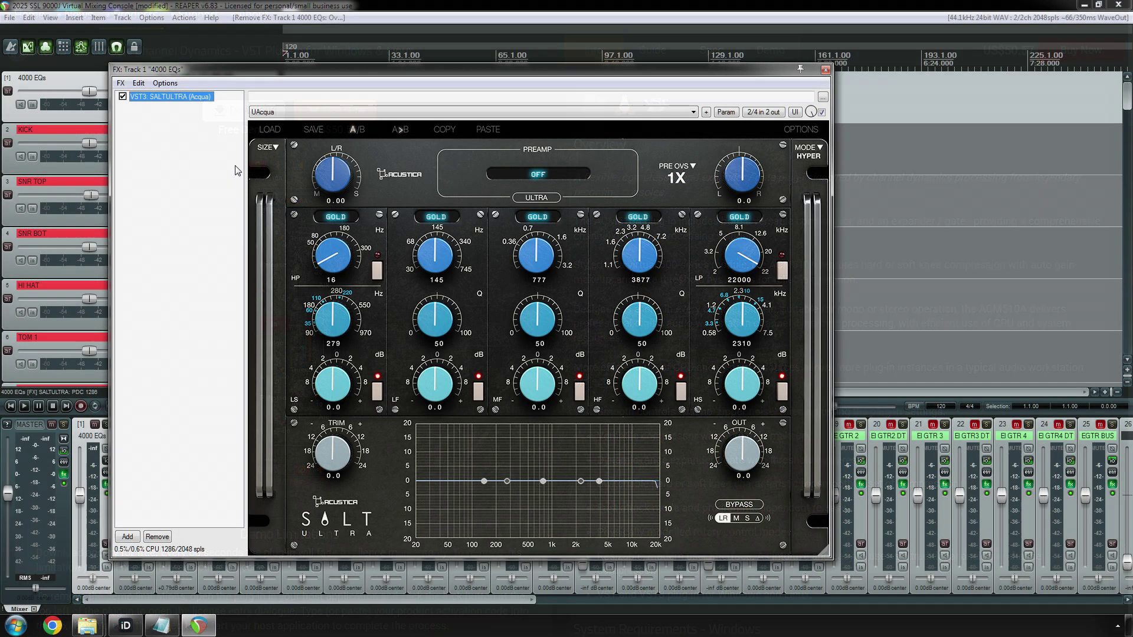
Switch all five SALTULTRA equalizer band sections, from the low-shelf to the high-shelf column, to the Sand model.
{"action": "left_click", "coordinate": [439, 218]}
{"action": "left_click", "coordinate": [441, 230]}
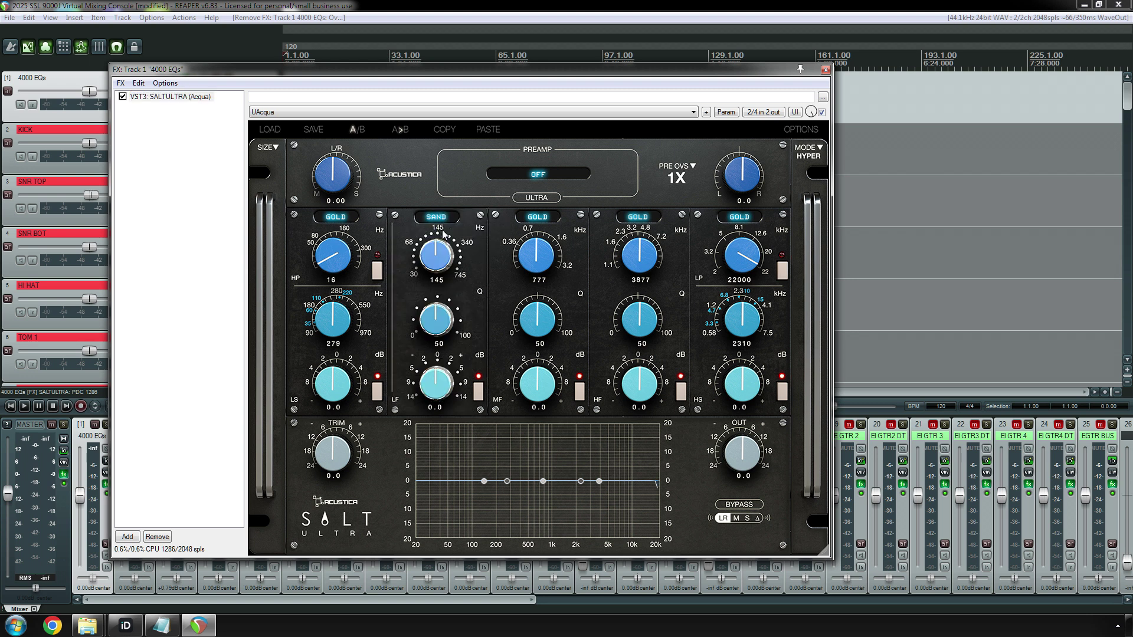
{"action": "left_click", "coordinate": [537, 218]}
{"action": "left_click", "coordinate": [546, 230]}
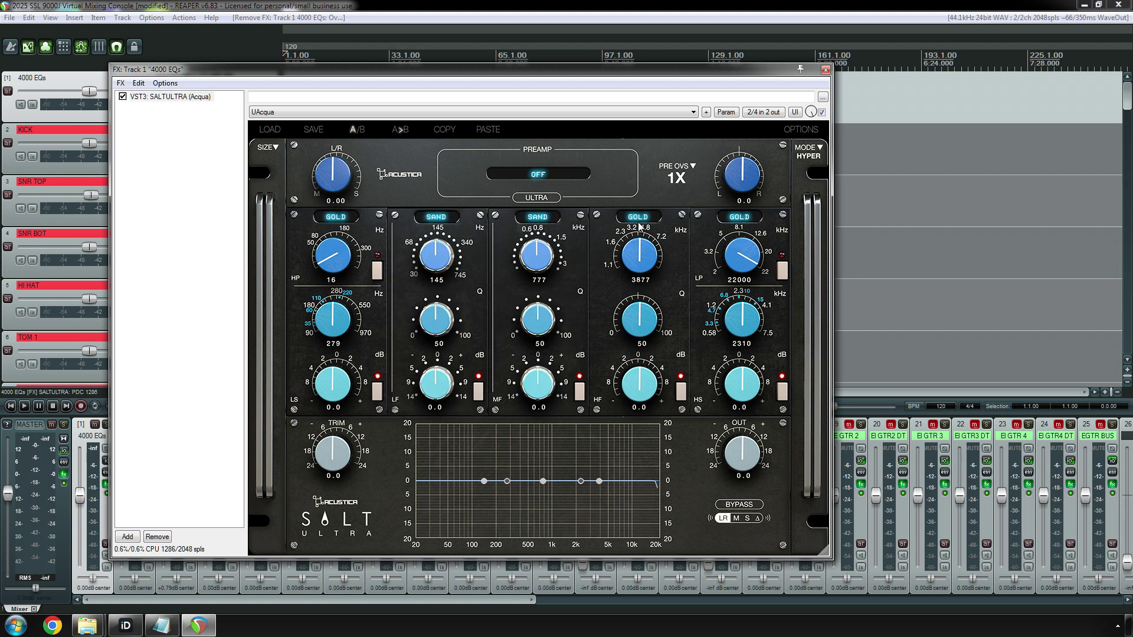
{"action": "left_click", "coordinate": [638, 216]}
{"action": "left_click", "coordinate": [646, 230]}
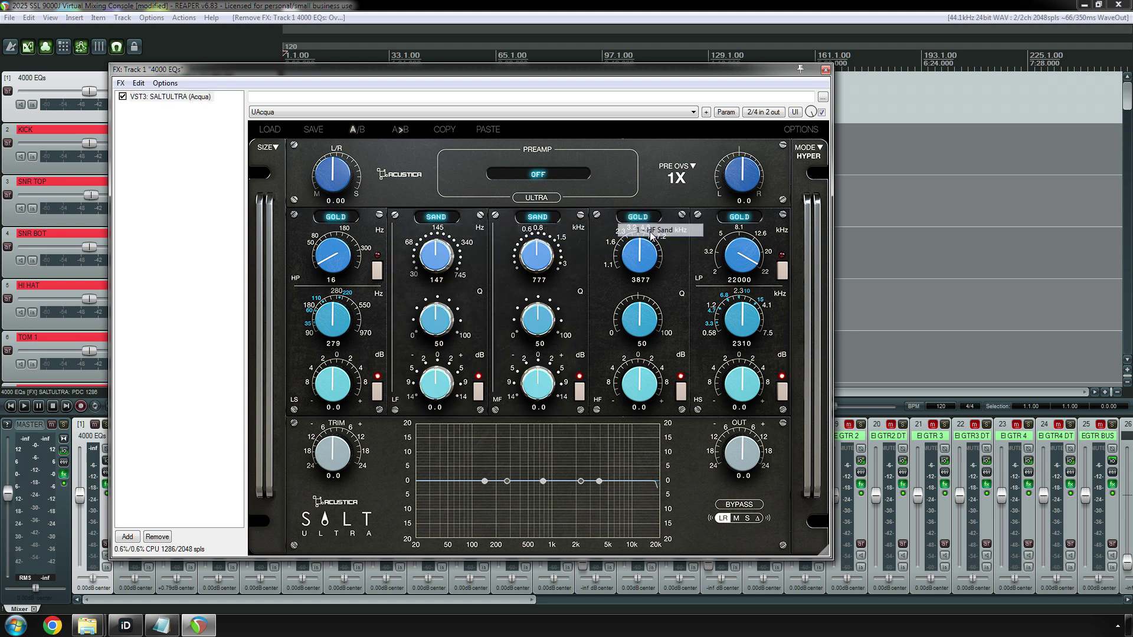
{"action": "left_click", "coordinate": [740, 222]}
{"action": "left_click", "coordinate": [753, 231]}
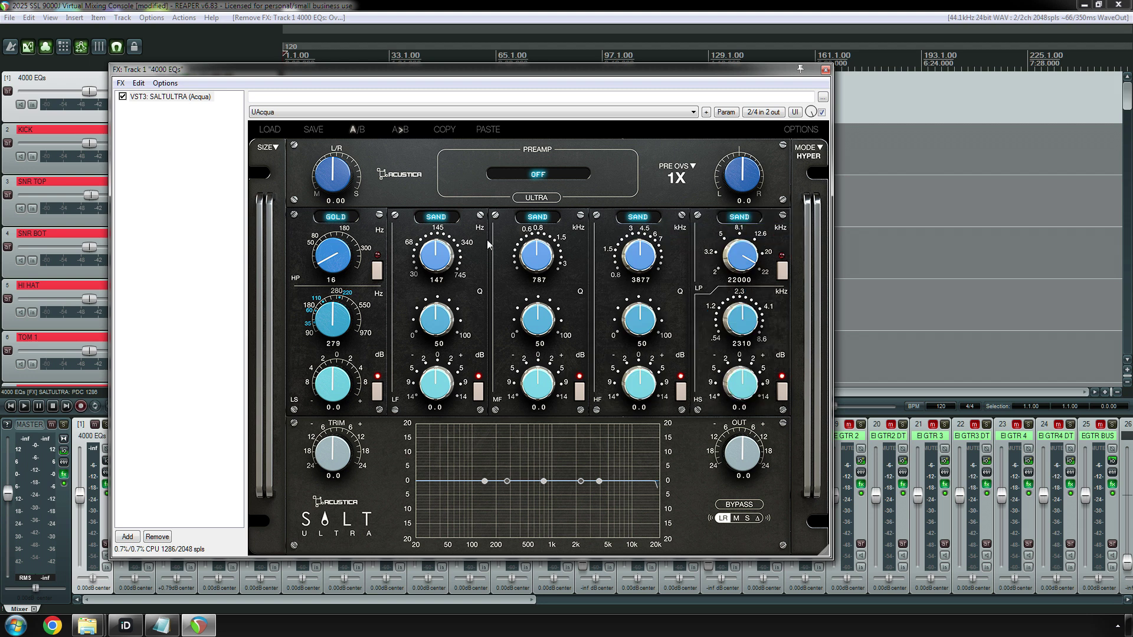
{"action": "left_click", "coordinate": [338, 218]}
{"action": "left_click", "coordinate": [335, 230]}
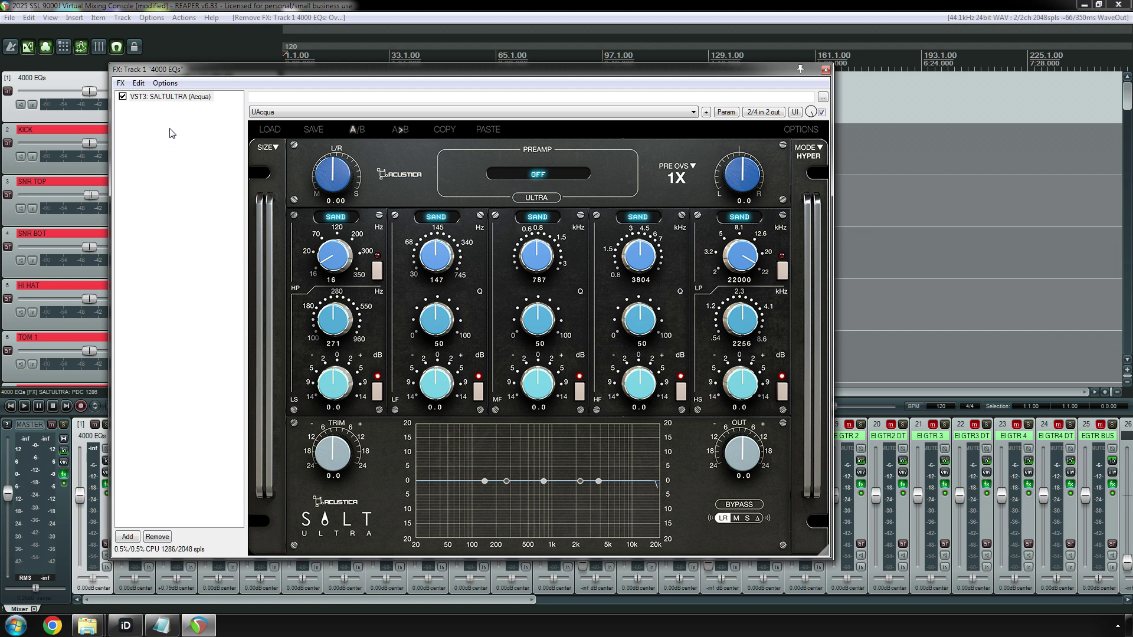
Remove SALTULTRA from the 4000 EQs effects chain and close the effects window.
{"action": "left_click", "coordinate": [172, 96]}
{"action": "key", "text": "Delete"}
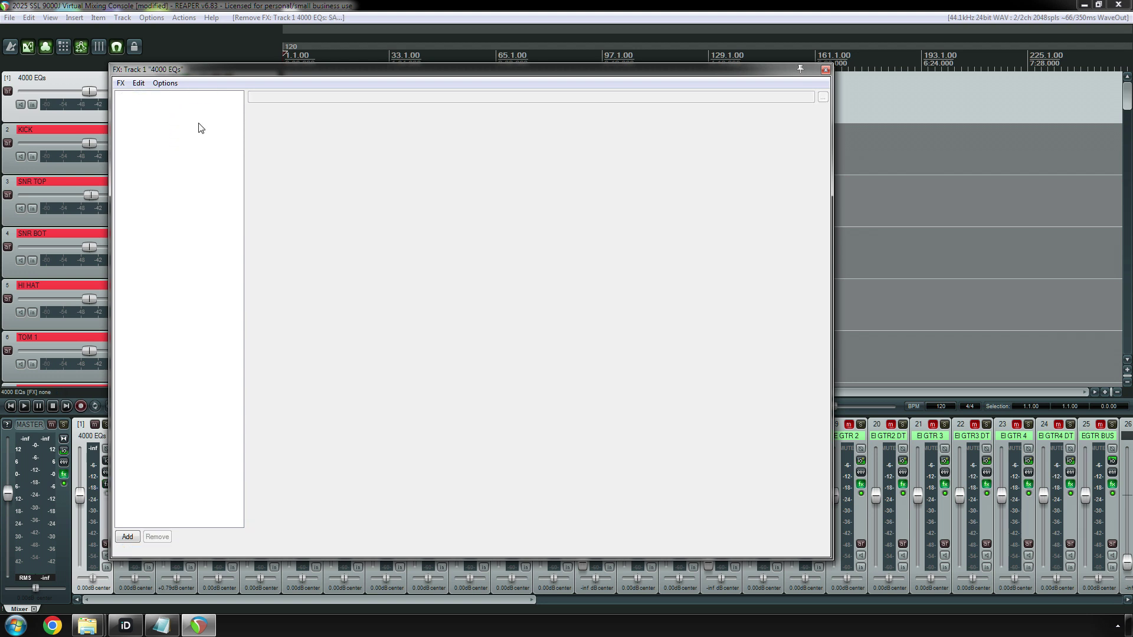
{"action": "left_click", "coordinate": [825, 70]}
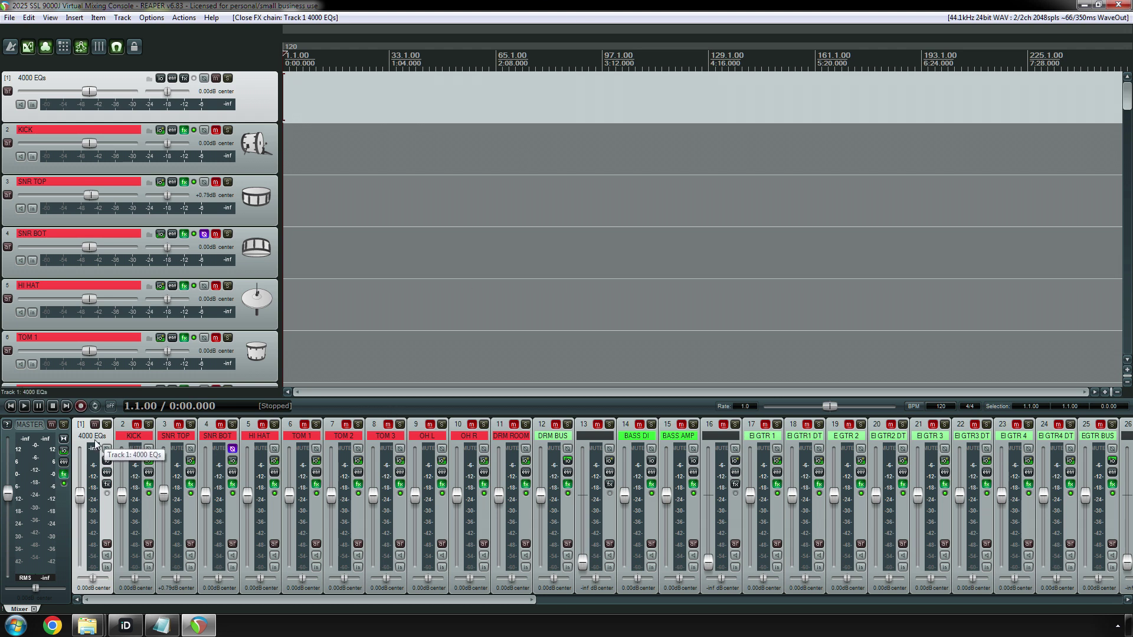
Delete the 4000 EQs track from the mixing console project and save the project.
{"action": "key", "text": "Delete"}
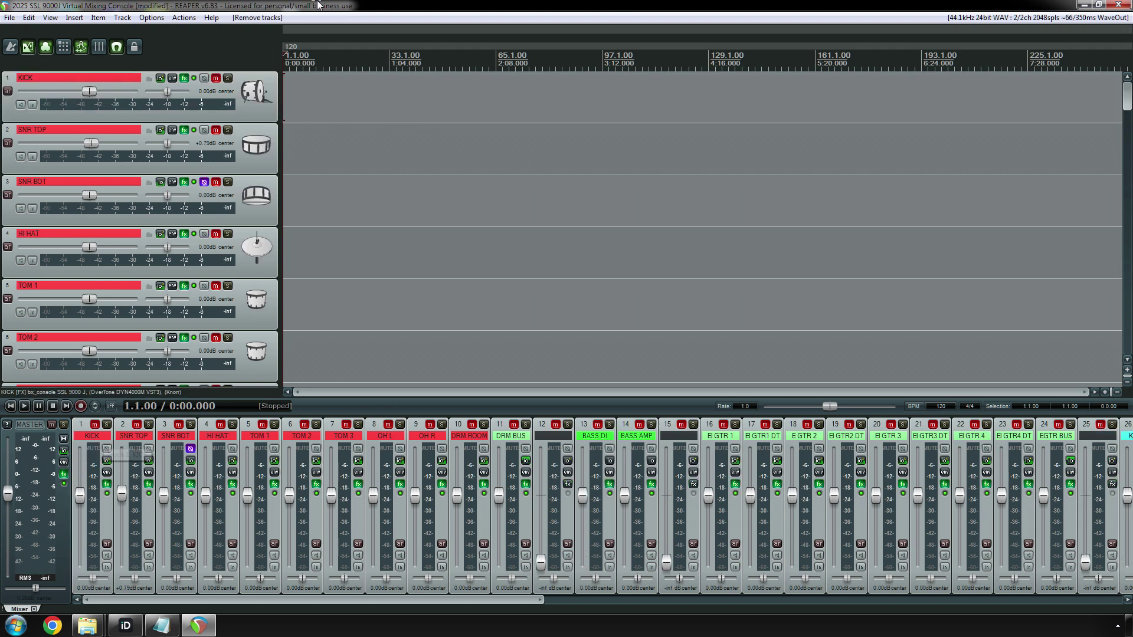
{"action": "key", "text": "ctrl+s"}
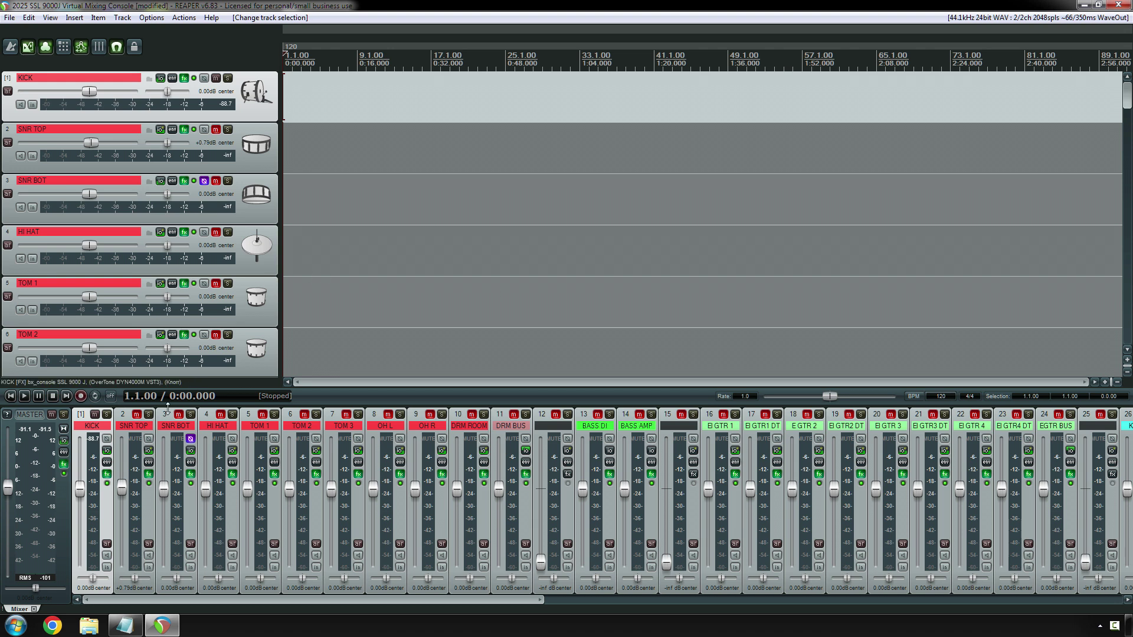
Open the KICK track's effects chain and view its plug-ins, from bx_console SSL 9000 J to Knorr.
{"action": "left_click", "coordinate": [108, 475]}
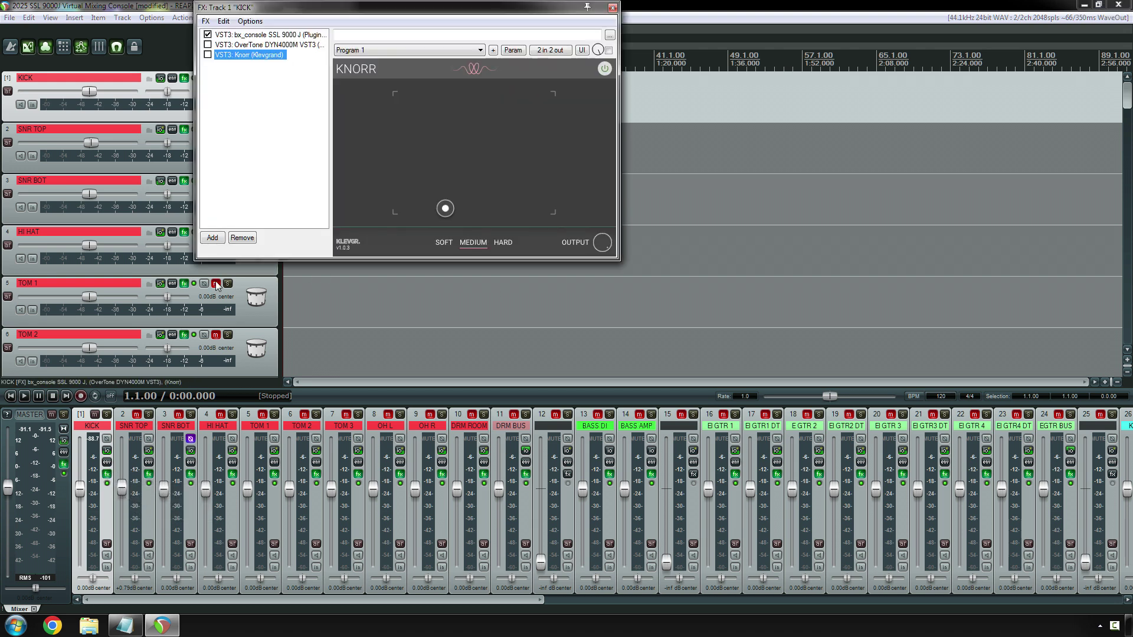
{"action": "left_click", "coordinate": [253, 35]}
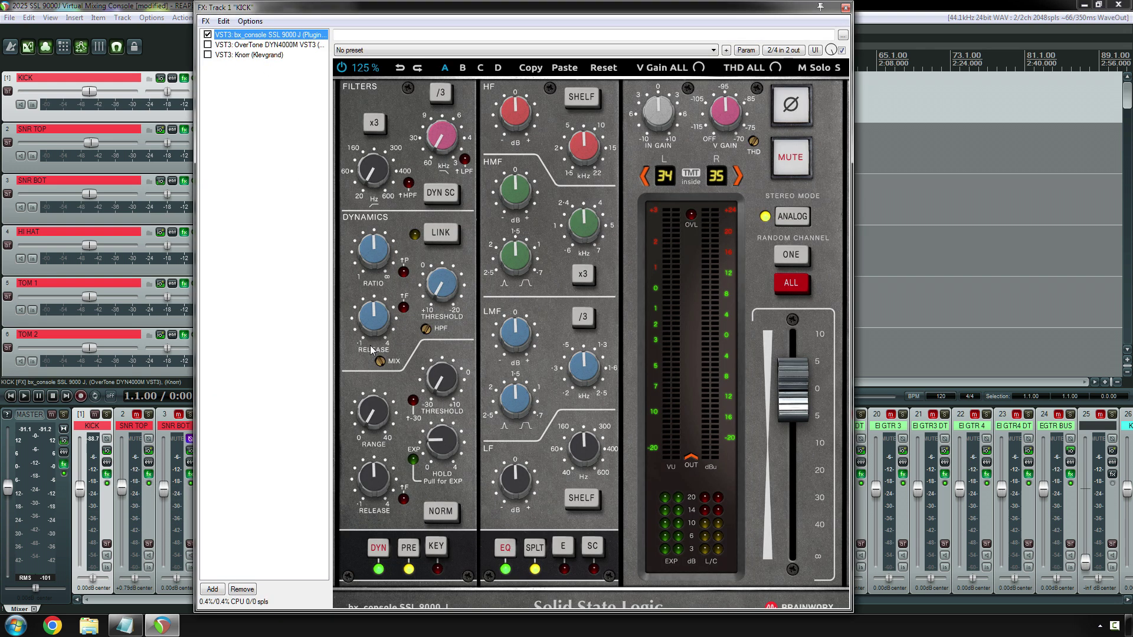
{"action": "key", "text": "Down"}
{"action": "key", "text": "Down"}
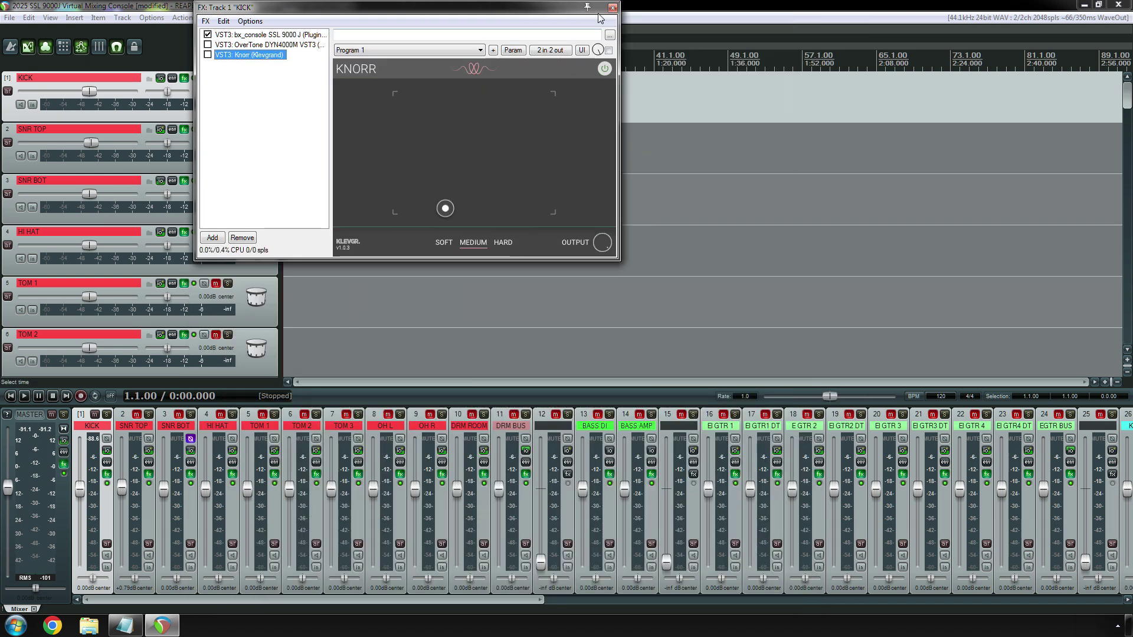
Open the SNR TOP track's effects chain and examine its SAND3EQ and TR5 White Channel plug-ins.
{"action": "left_click", "coordinate": [148, 474]}
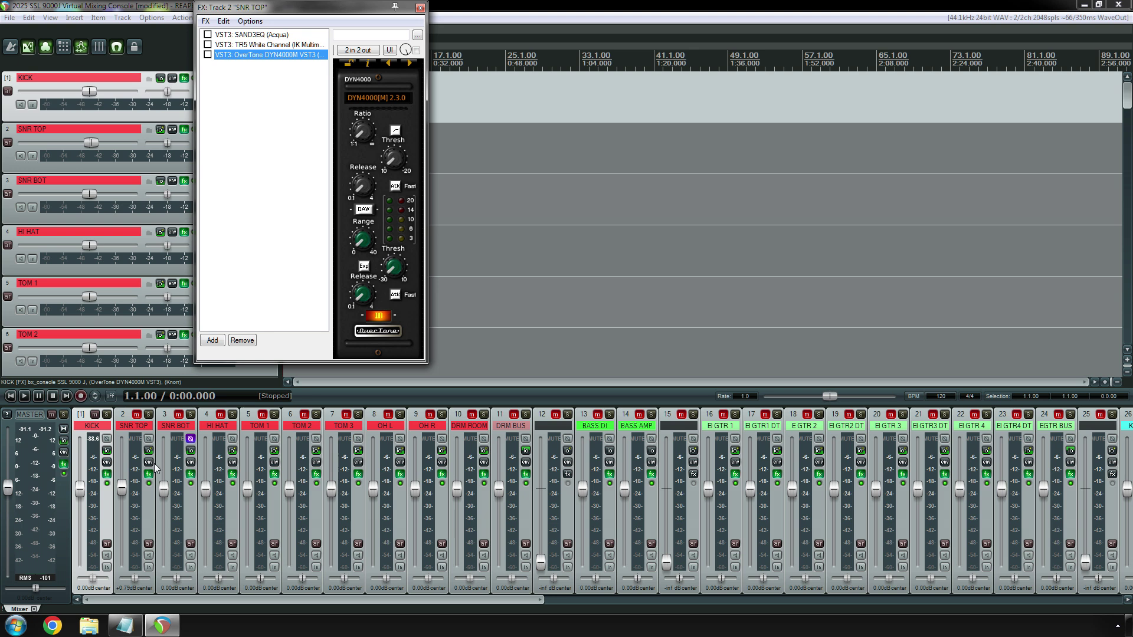
{"action": "key", "text": "Up"}
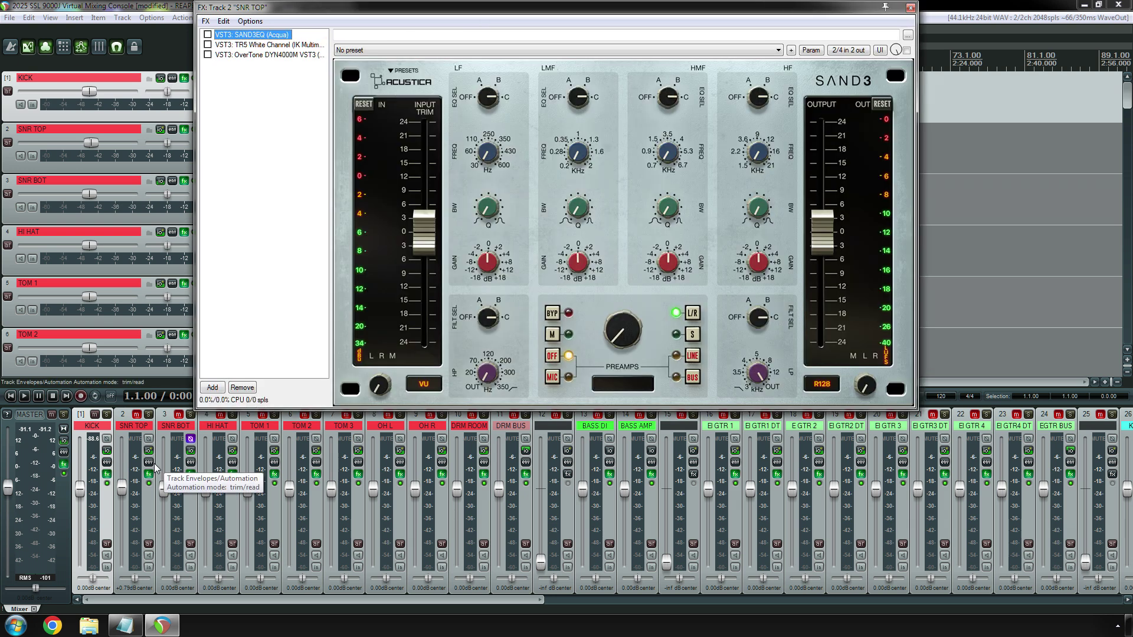
{"action": "key", "text": "Down"}
{"action": "key", "text": "Up"}
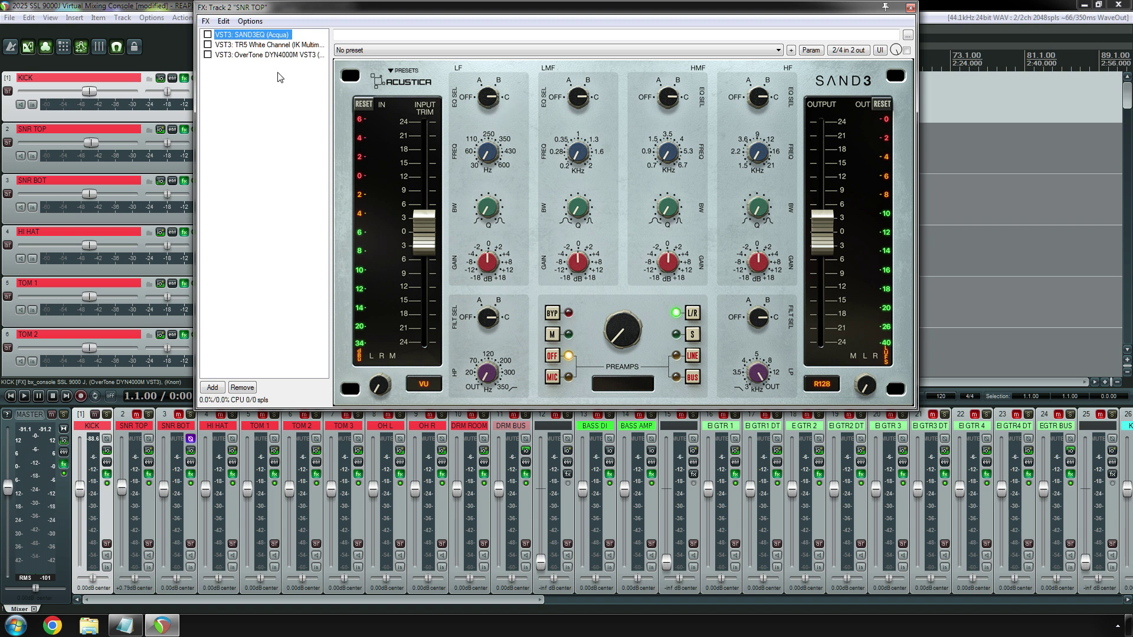
{"action": "left_click", "coordinate": [266, 46]}
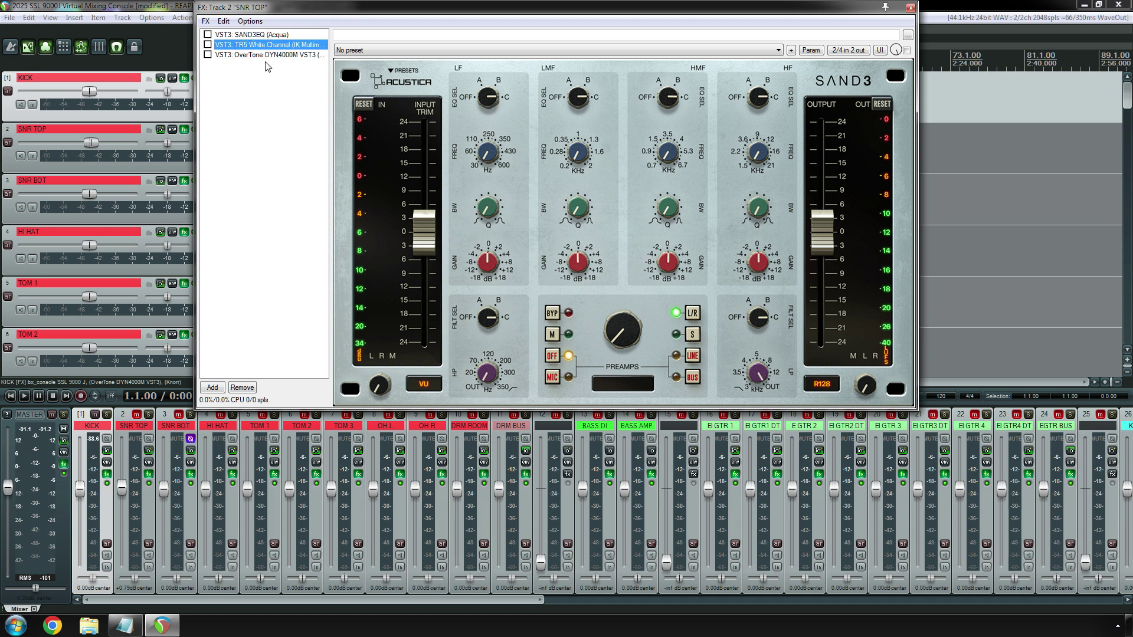
View SNR TOP's OverTone DYN4000M, then examine the SNR BOT track's effects chain from SAND3EQ to OverTone DYN4000M and close it.
{"action": "key", "text": "Down"}
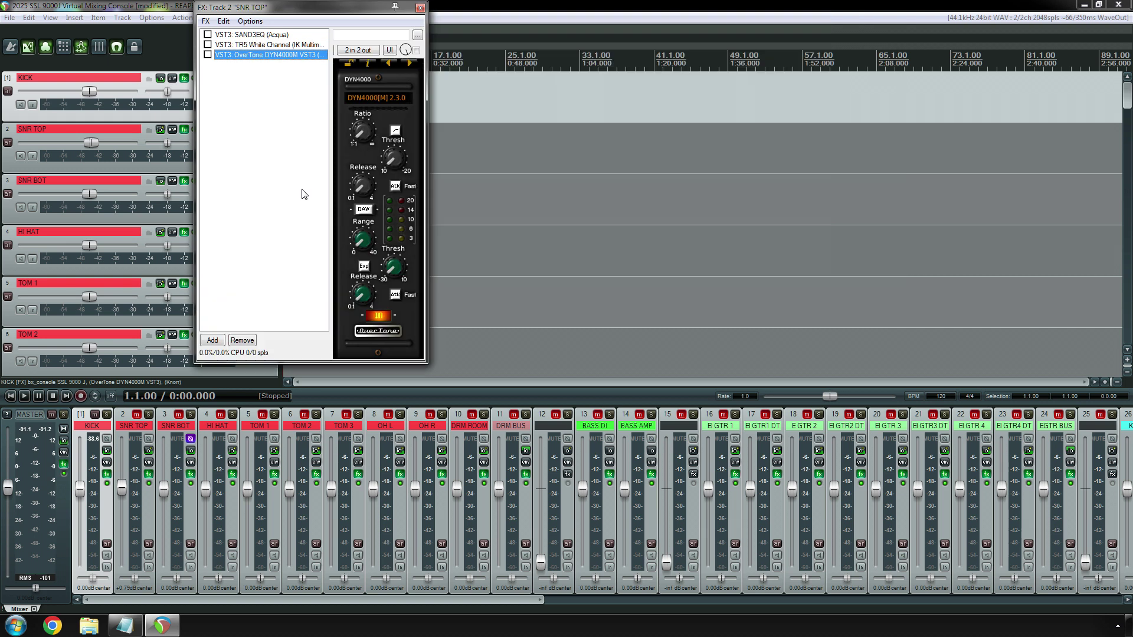
{"action": "left_click", "coordinate": [190, 474]}
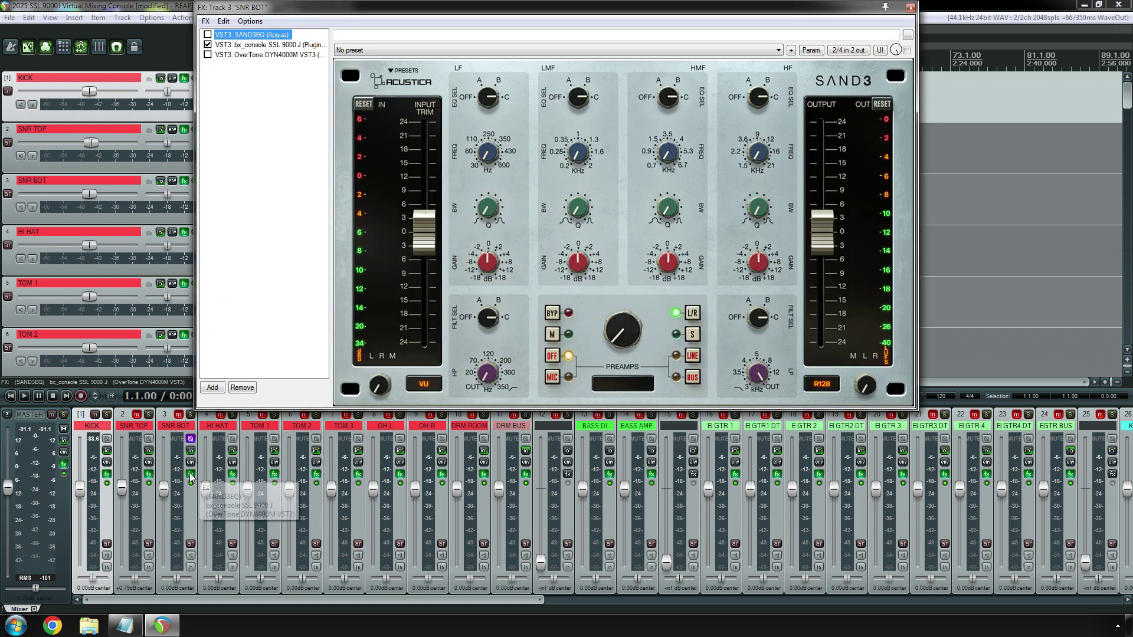
{"action": "key", "text": "Down"}
{"action": "key", "text": "Down"}
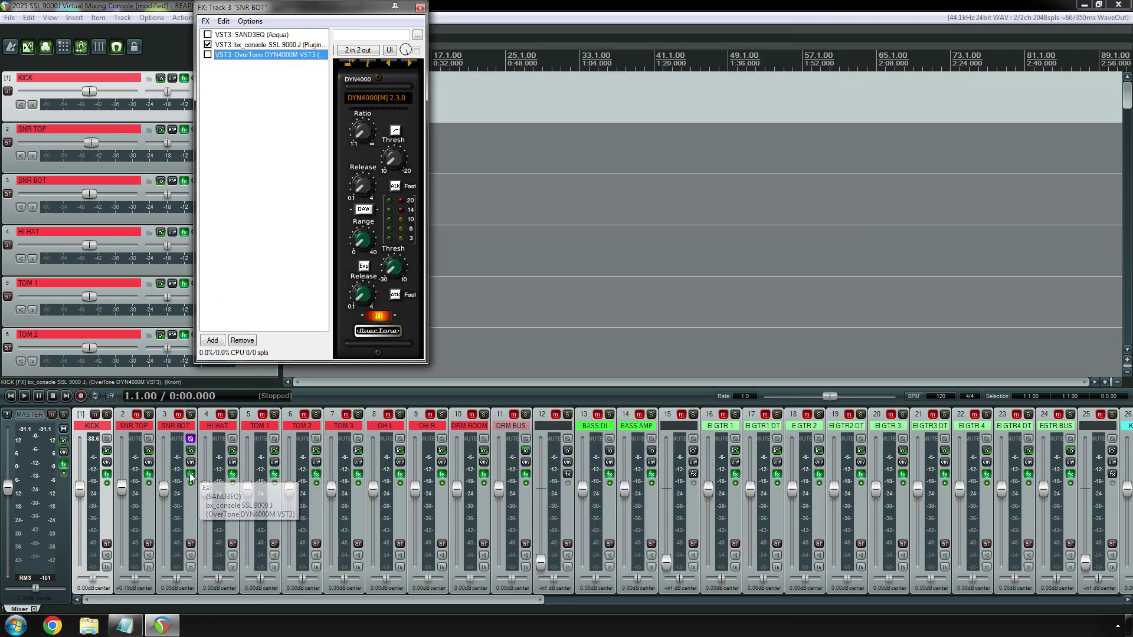
{"action": "left_click", "coordinate": [421, 8]}
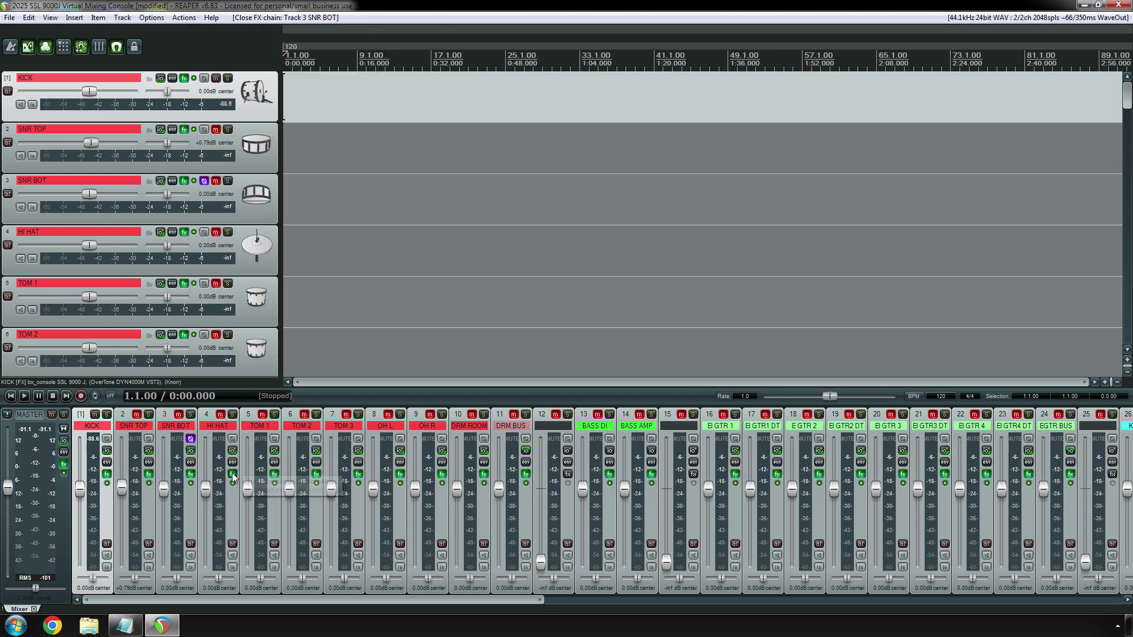
Open the HI HAT track's effects chain, load the FIRETHEPAN plug-in's interface, and close the effects window.
{"action": "left_click", "coordinate": [234, 475]}
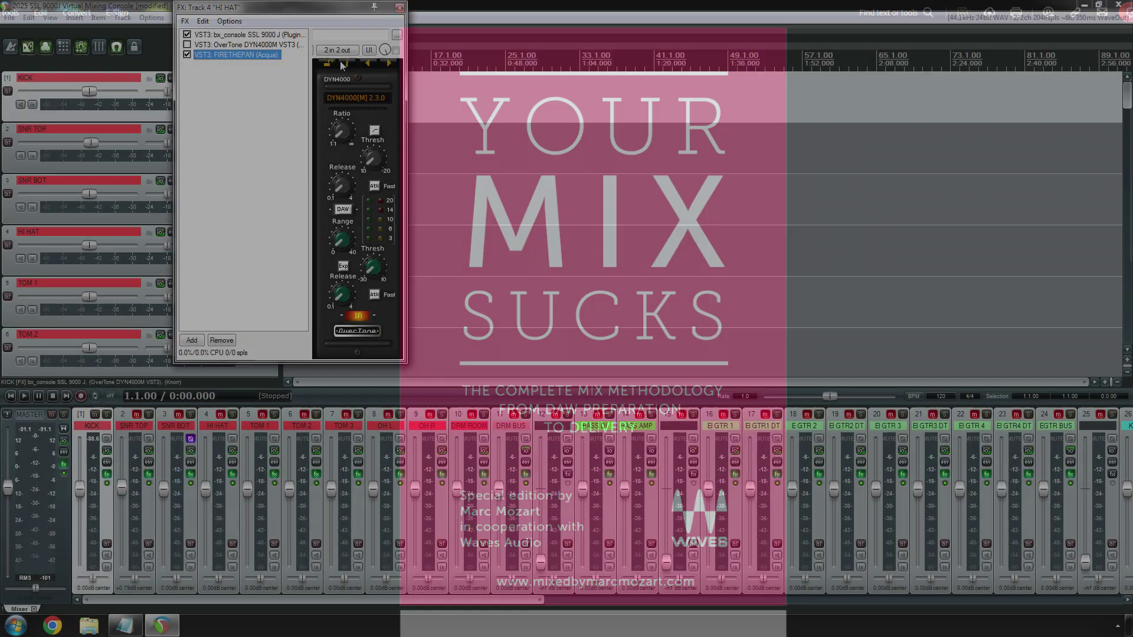
{"action": "left_click", "coordinate": [236, 54]}
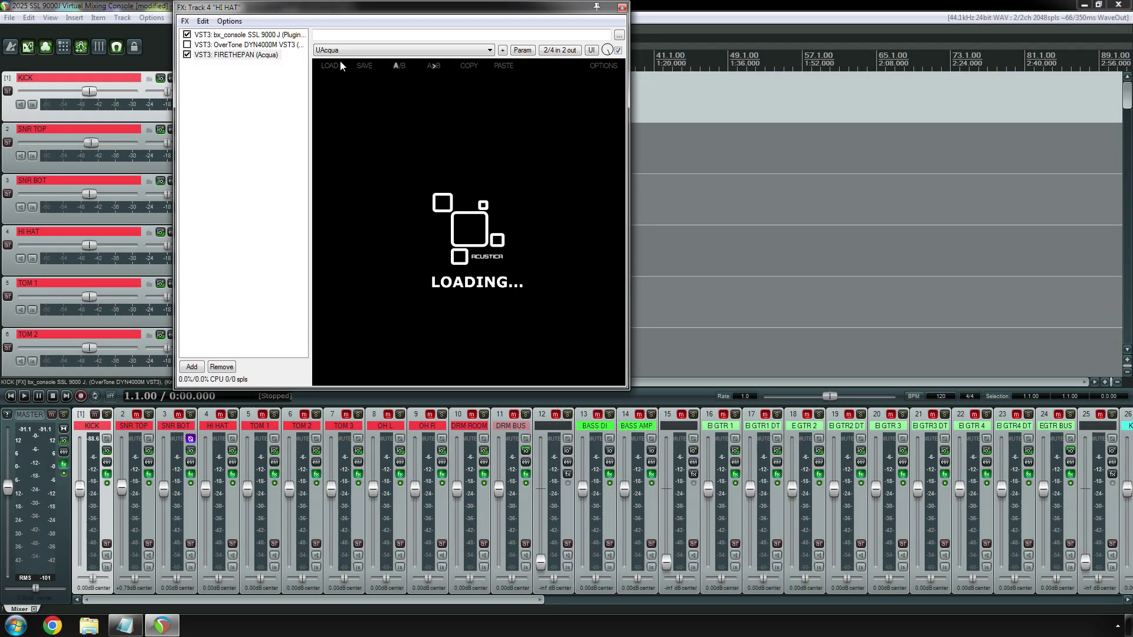
{"action": "left_click", "coordinate": [623, 8]}
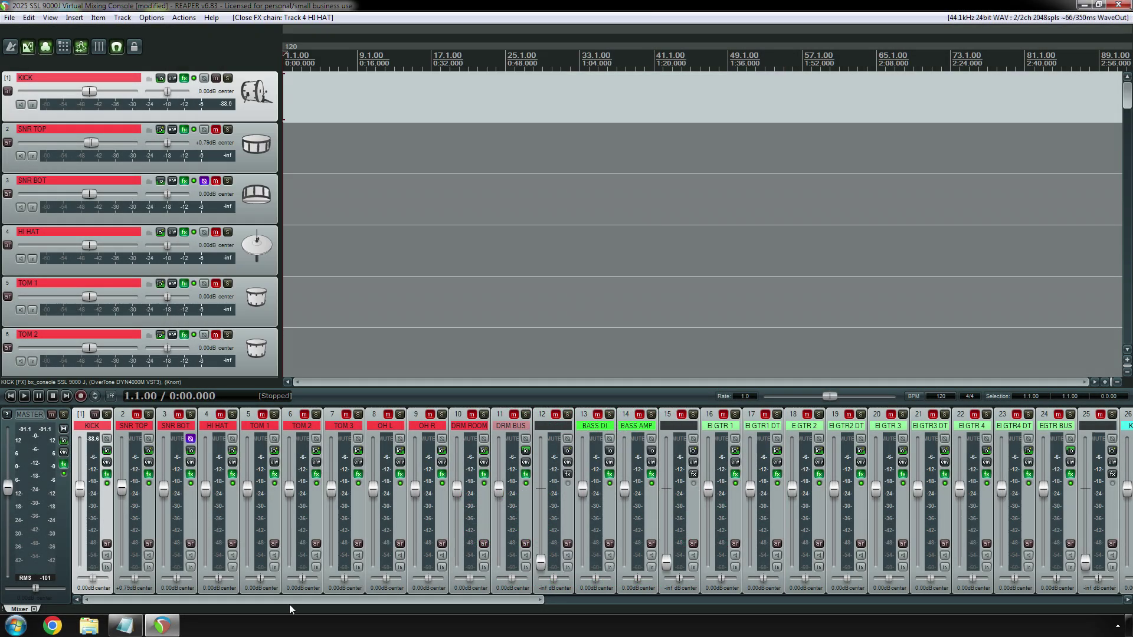
{"action": "left_click_drag", "start_coordinate": [290, 600], "coordinate": [207, 589]}
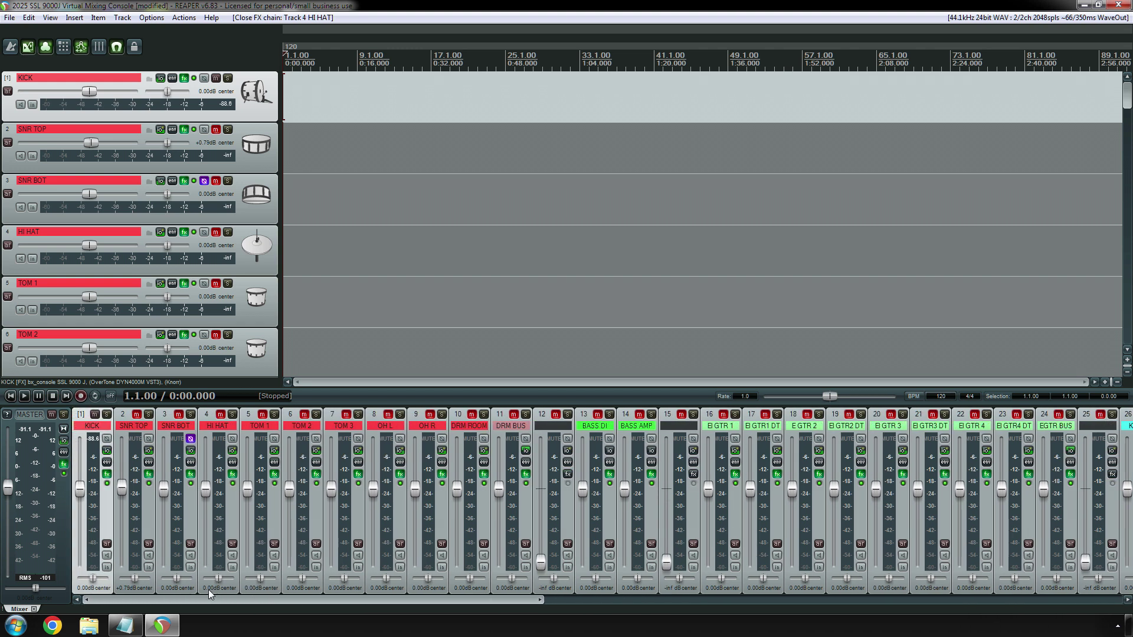
Switch to SSL Template Notes.txt in Notepad and read the track category list from Kicks to Backing Vocals DT.
{"action": "left_click", "coordinate": [125, 625]}
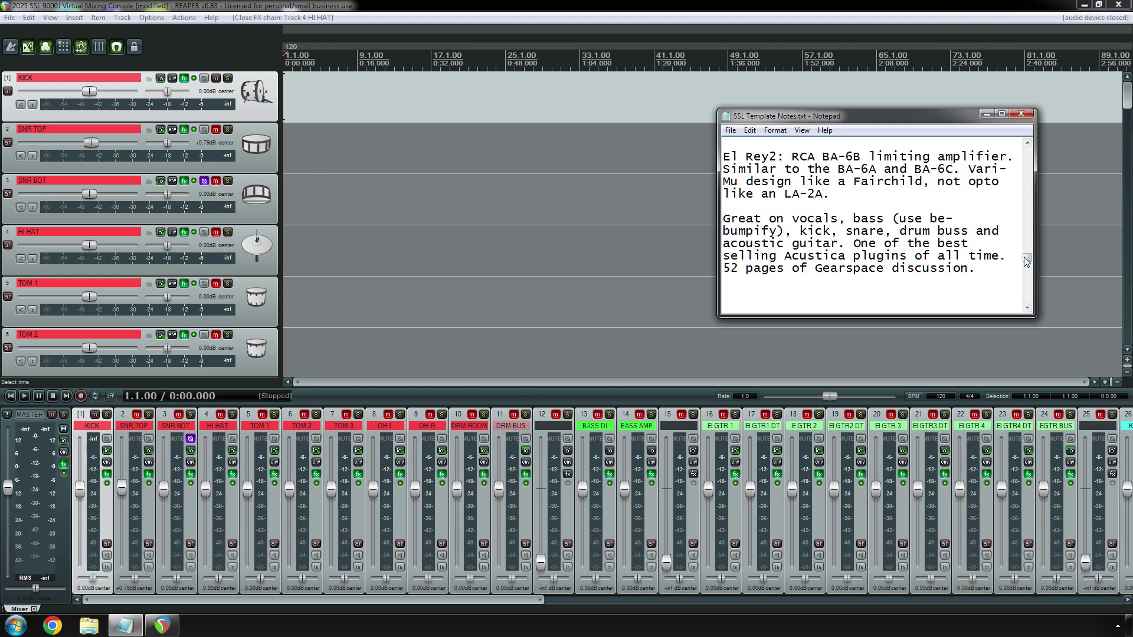
{"action": "left_click_drag", "start_coordinate": [1027, 258], "coordinate": [1027, 209]}
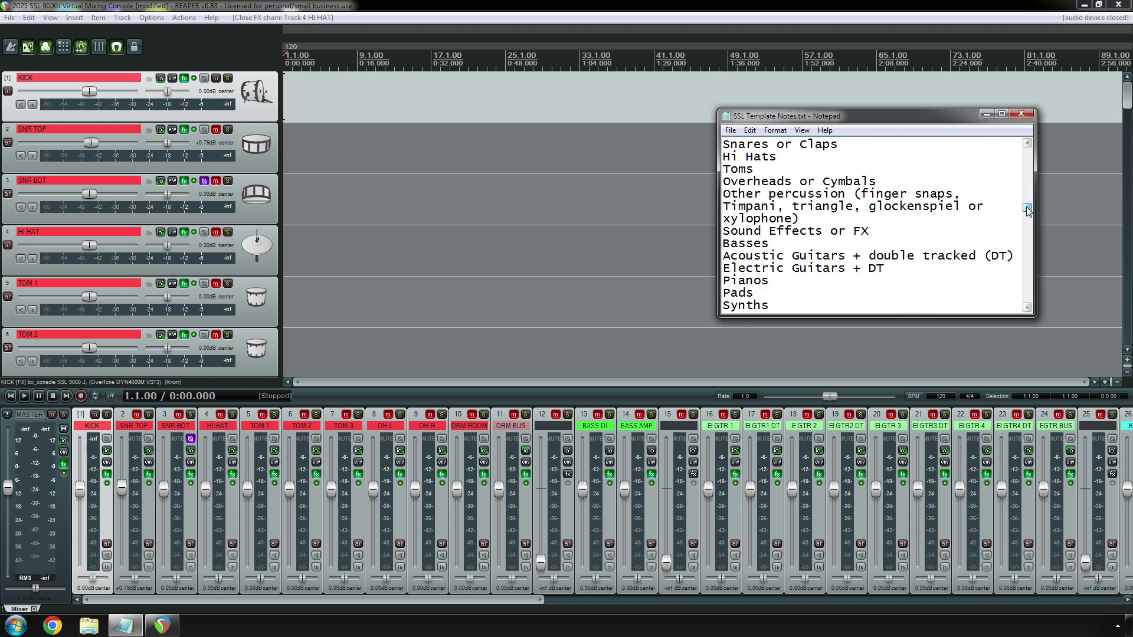
{"action": "scroll", "coordinate": [956, 247], "scroll_direction": "up", "scroll_amount": 1}
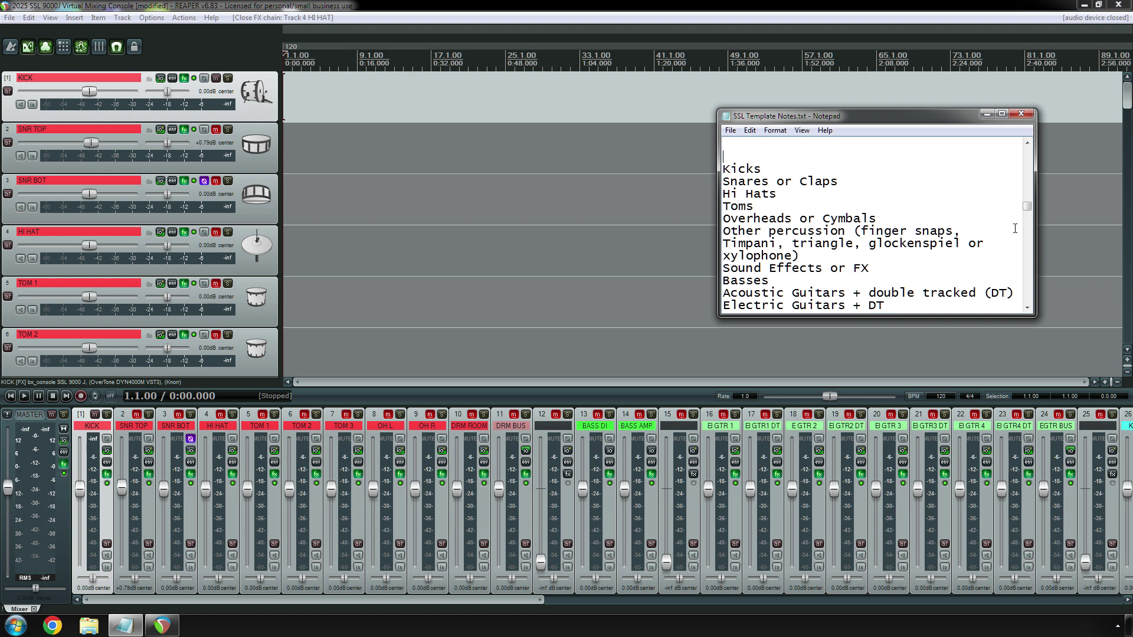
{"action": "left_click", "coordinate": [1026, 308]}
{"action": "left_click", "coordinate": [1027, 309]}
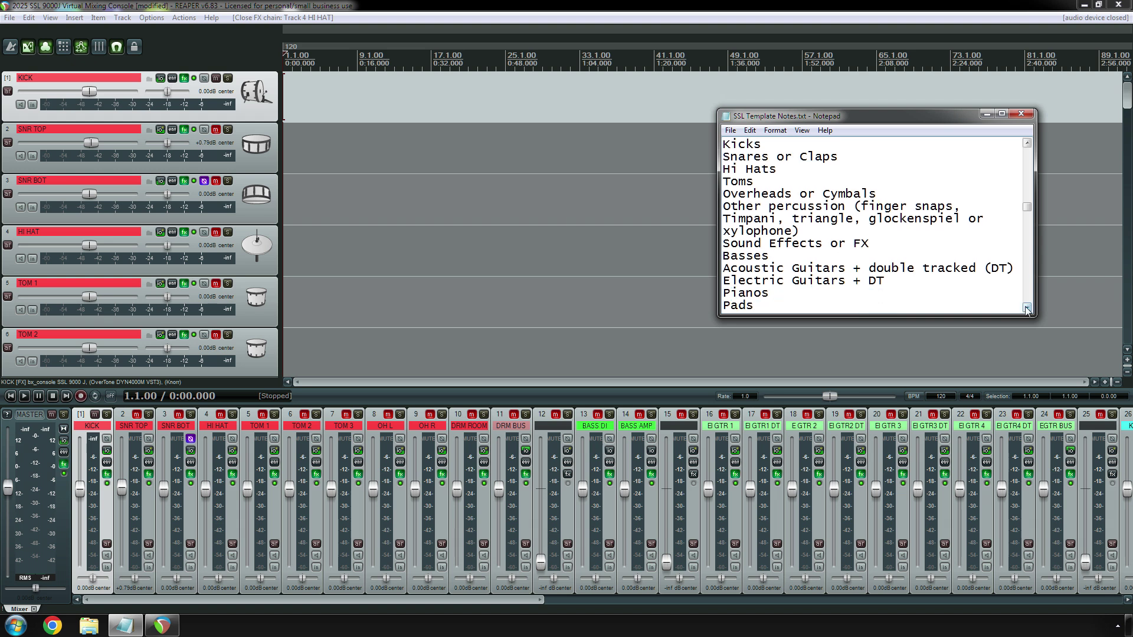
{"action": "left_click", "coordinate": [1027, 308]}
{"action": "left_click", "coordinate": [1026, 308]}
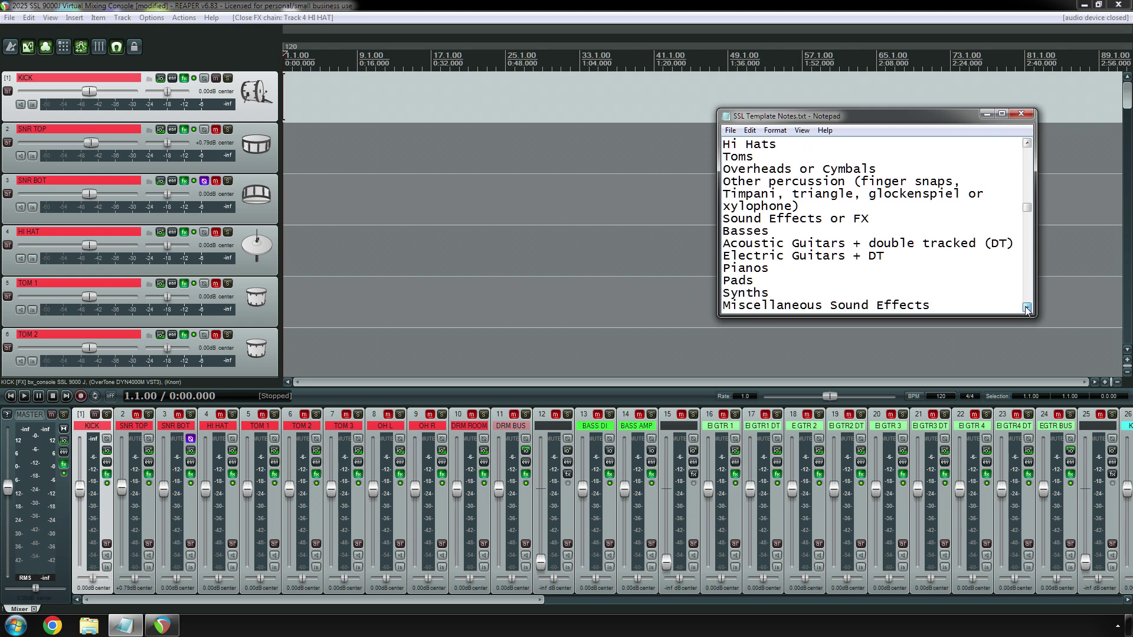
{"action": "left_click", "coordinate": [1026, 308]}
{"action": "left_click", "coordinate": [1027, 308]}
{"action": "left_click", "coordinate": [1027, 308]}
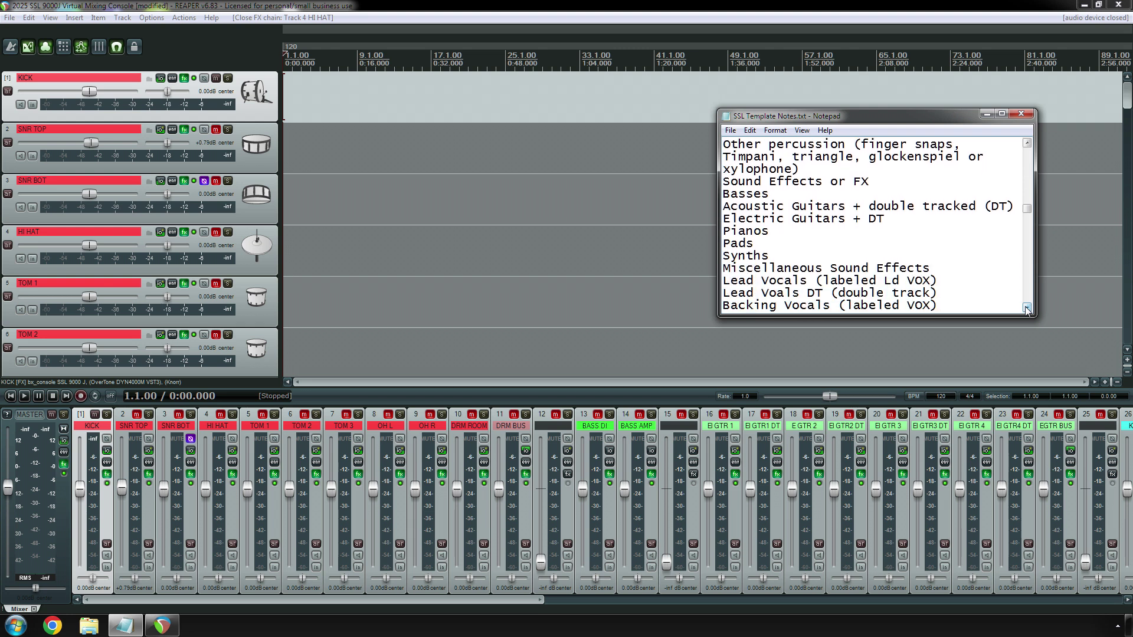
{"action": "left_click", "coordinate": [1027, 308]}
{"action": "left_click", "coordinate": [1027, 308]}
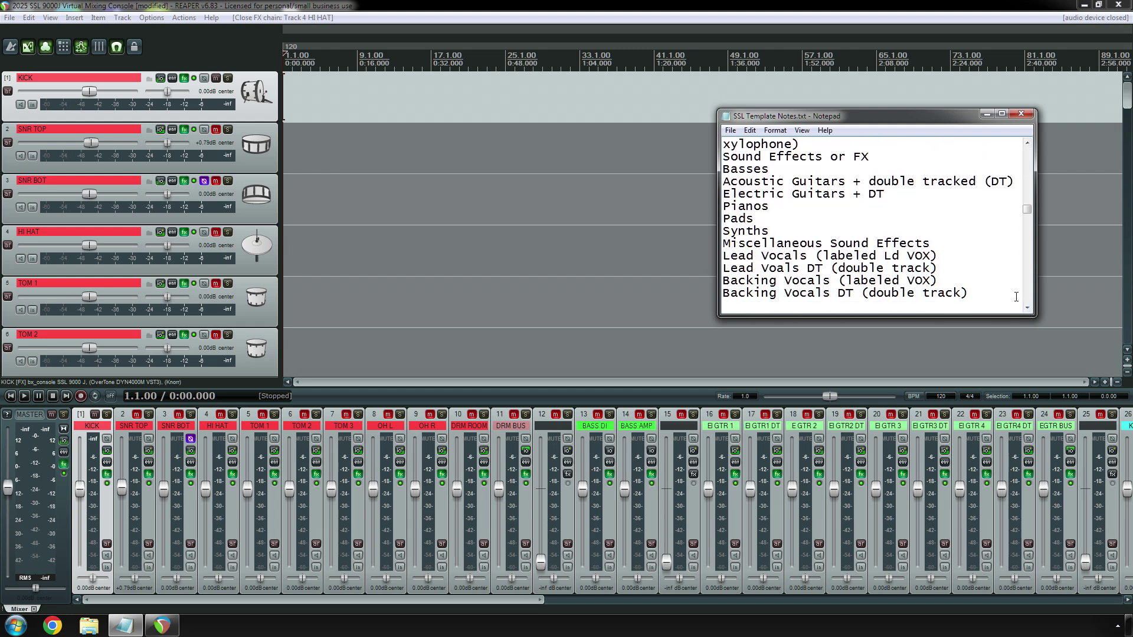
{"action": "left_click", "coordinate": [1026, 308]}
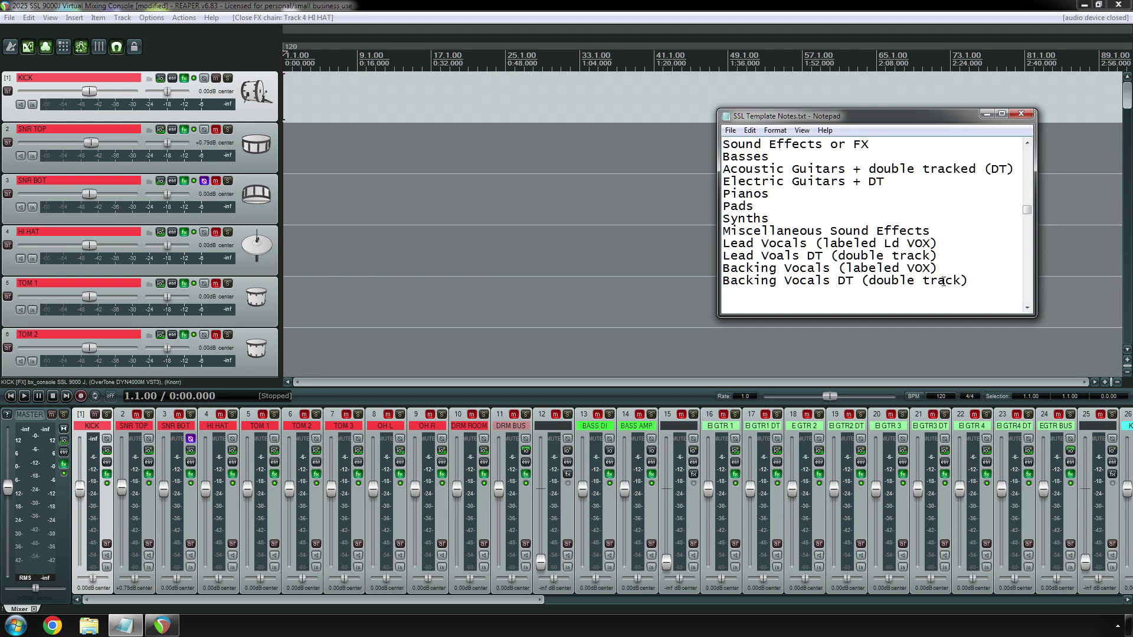
{"action": "scroll", "coordinate": [943, 281], "scroll_direction": "up", "scroll_amount": 3}
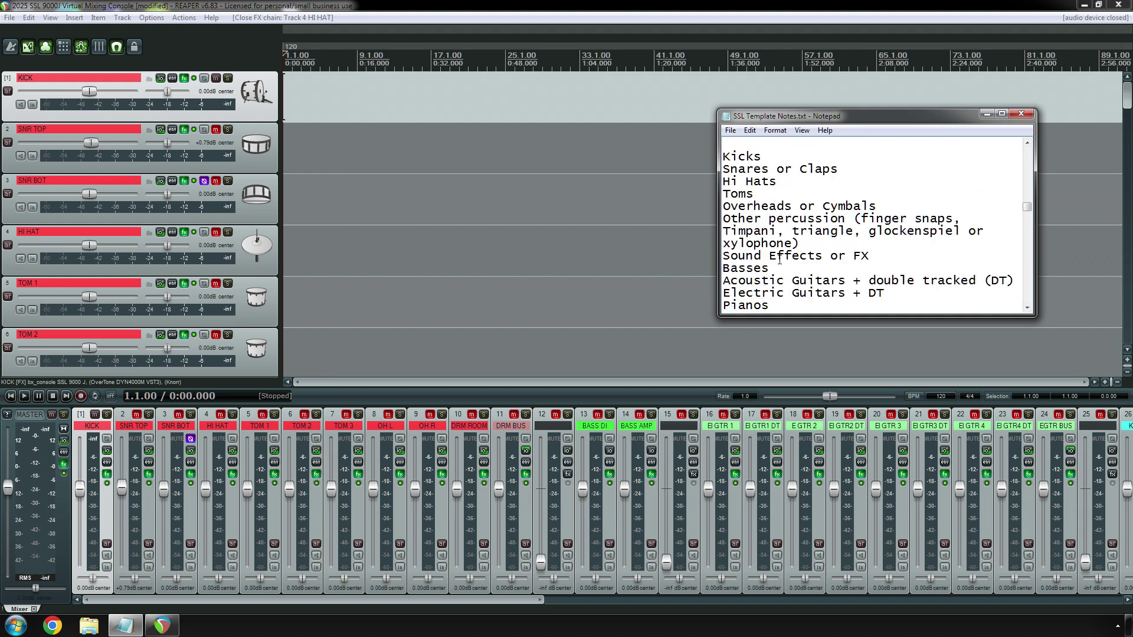
Return to REAPER and review the SNR TOP and SNR BOT effects chains, including SNR BOT's SAND3EQ and bx_console SSL 9000 J.
{"action": "left_click", "coordinate": [486, 4]}
{"action": "left_click", "coordinate": [149, 474]}
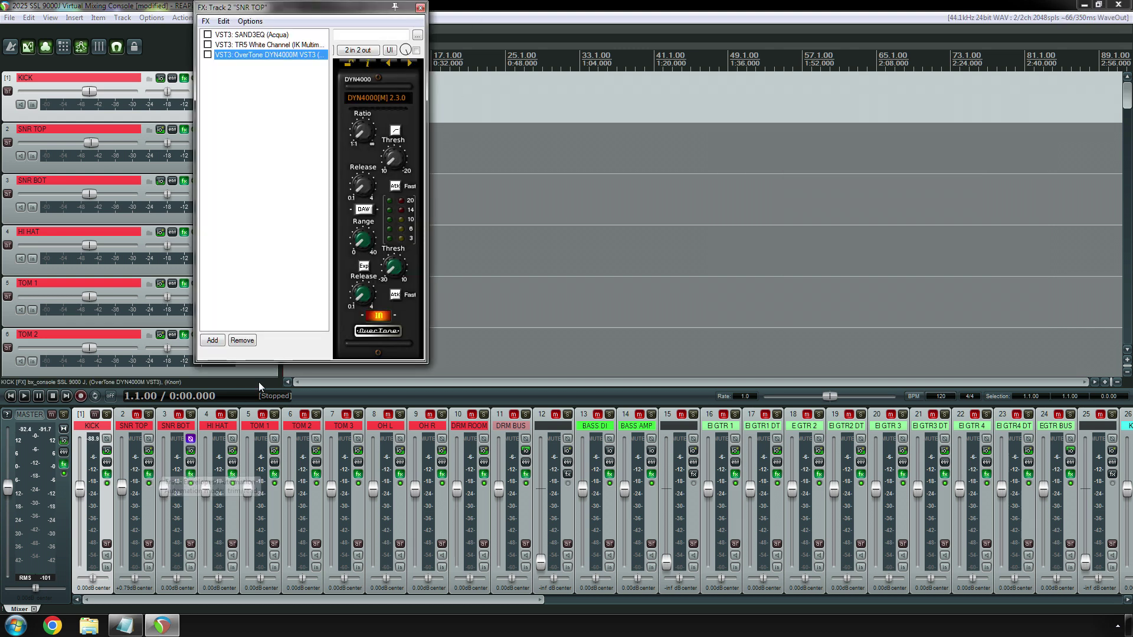
{"action": "left_click", "coordinate": [191, 474]}
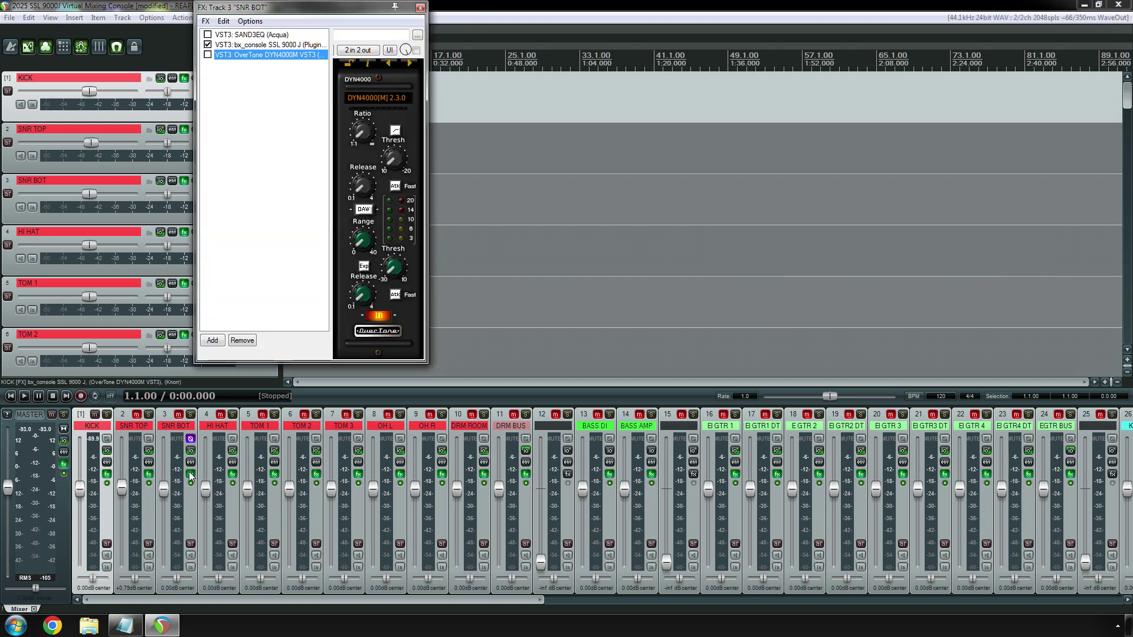
{"action": "key", "text": "Up"}
{"action": "key", "text": "Up"}
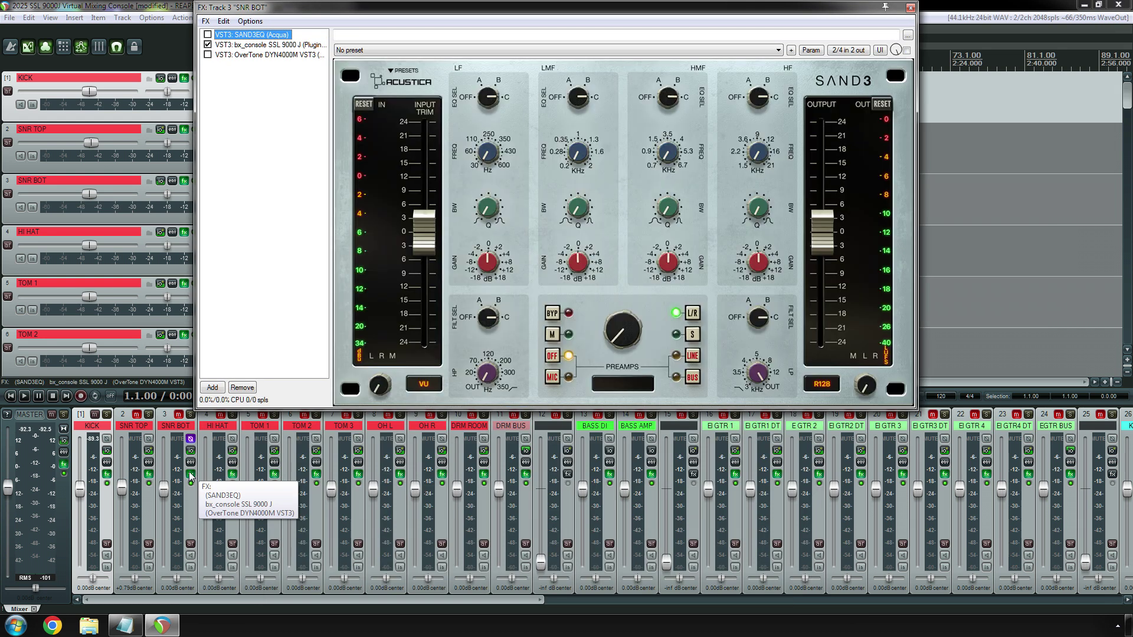
{"action": "key", "text": "Down"}
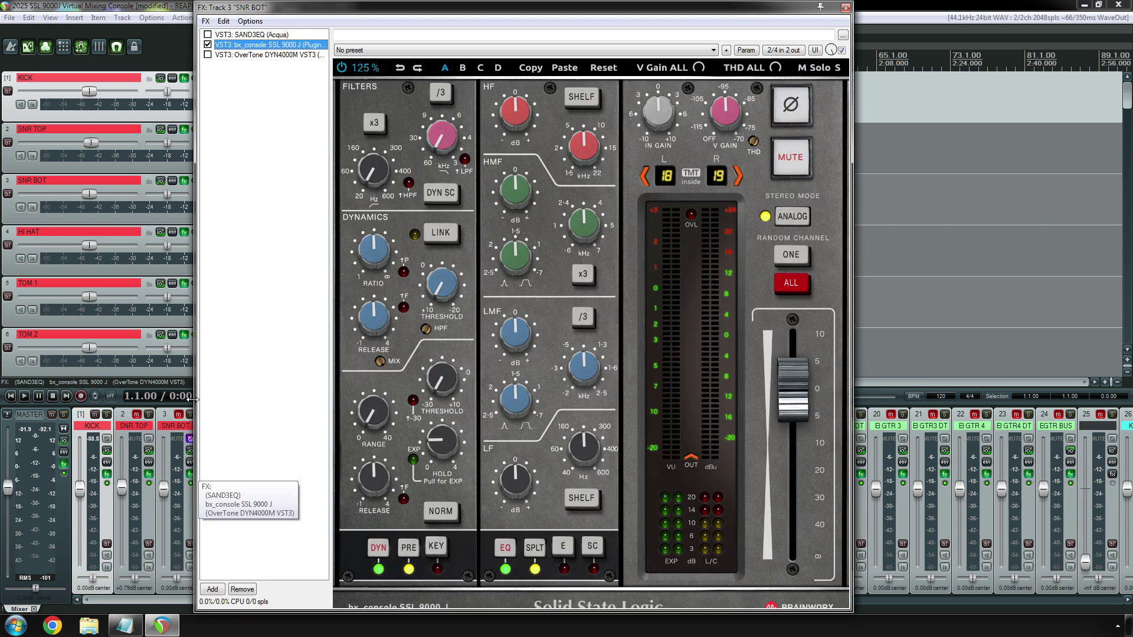
{"action": "left_click", "coordinate": [278, 54]}
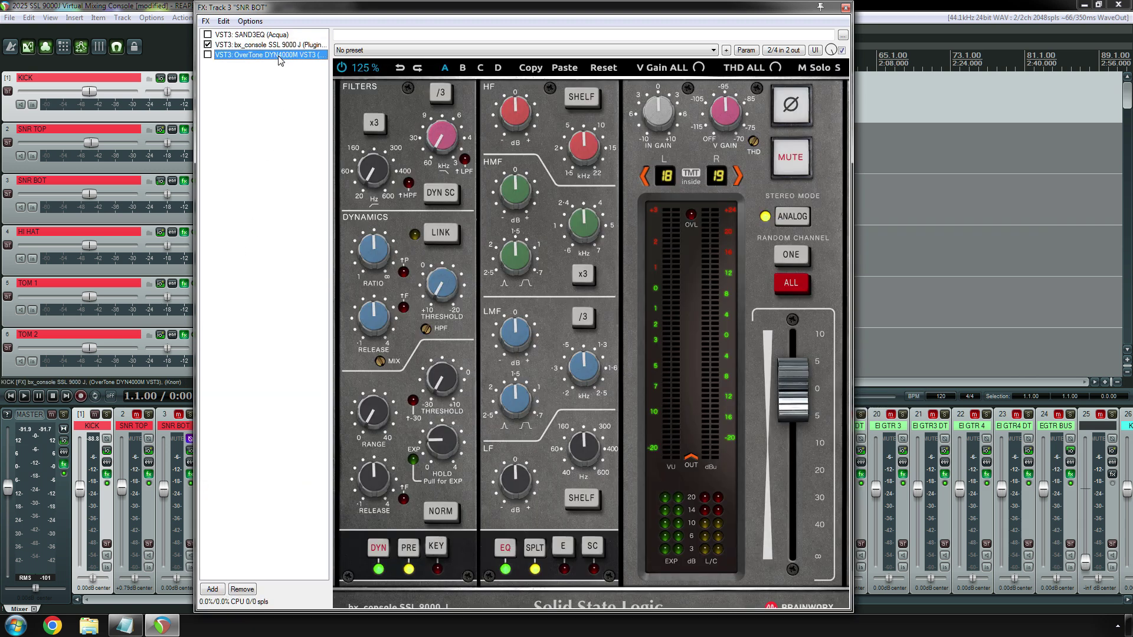
Examine bx_console SSL 9000 J in the HI HAT track's effects chain and close the effects window.
{"action": "left_click", "coordinate": [232, 474]}
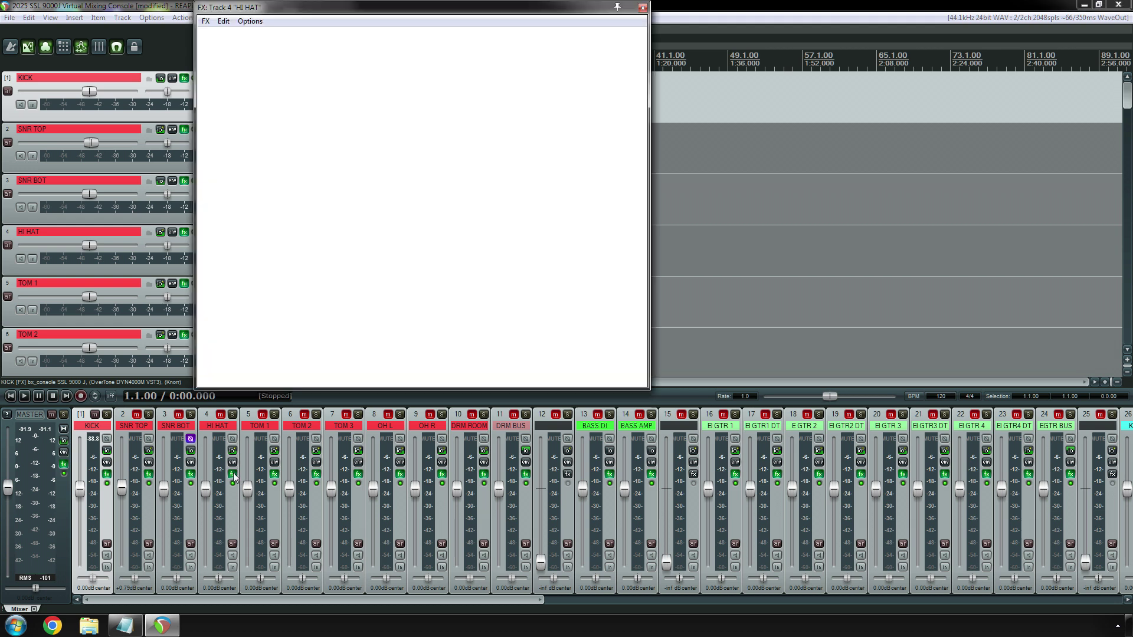
{"action": "key", "text": "Up"}
{"action": "key", "text": "Up"}
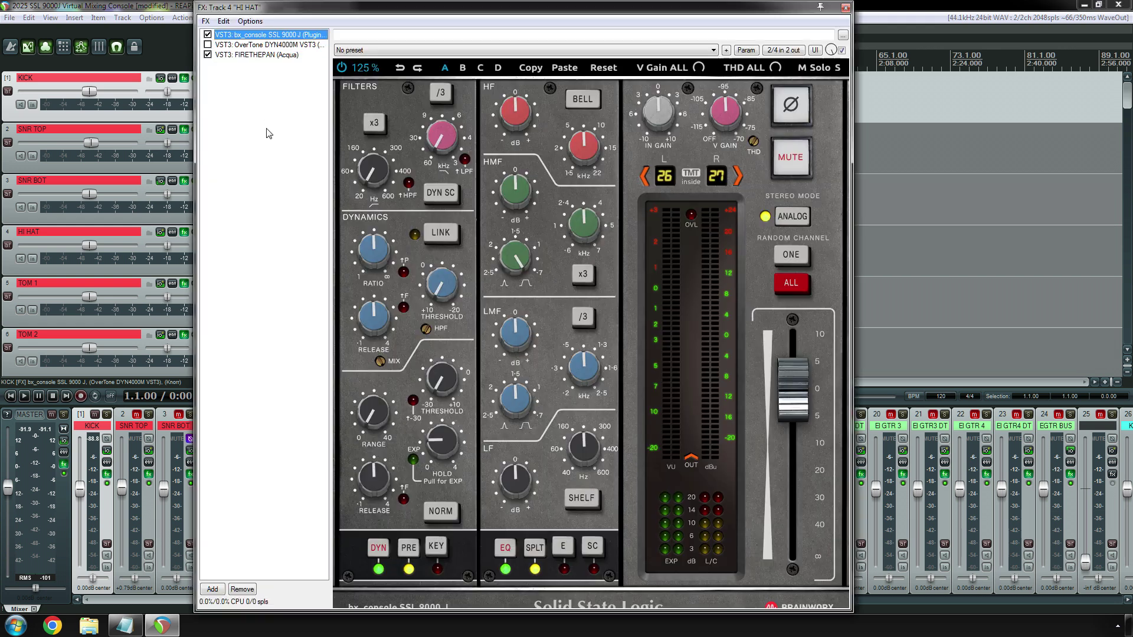
{"action": "left_click", "coordinate": [846, 7]}
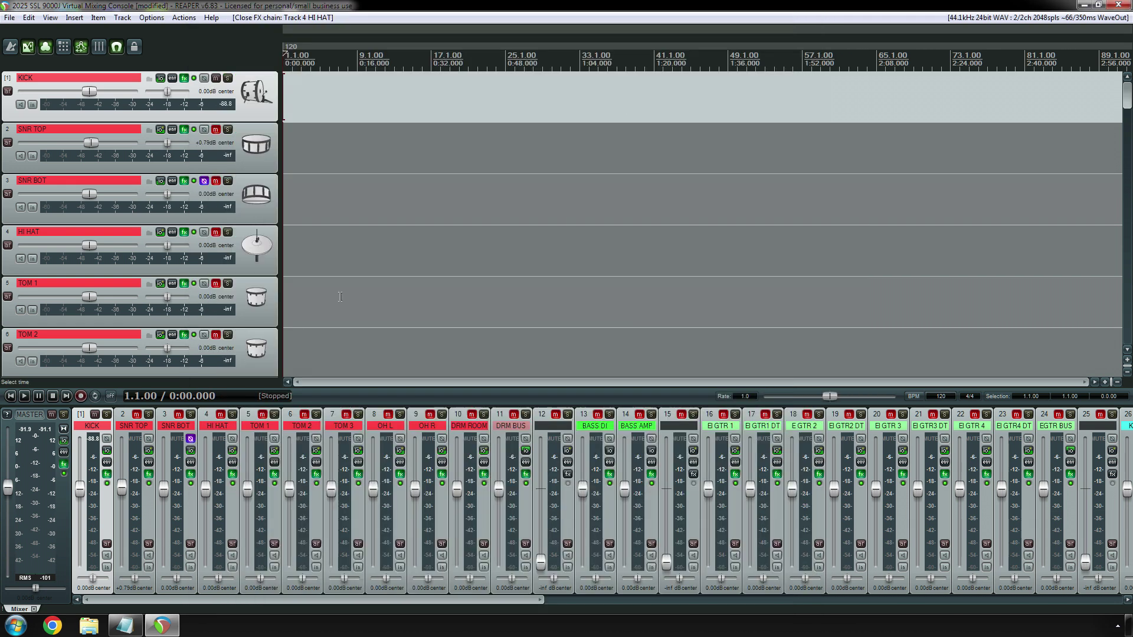
Reopen the HI HAT track's effects chain, view its FIRETHEPAN panner, and close the chain.
{"action": "left_click", "coordinate": [232, 474]}
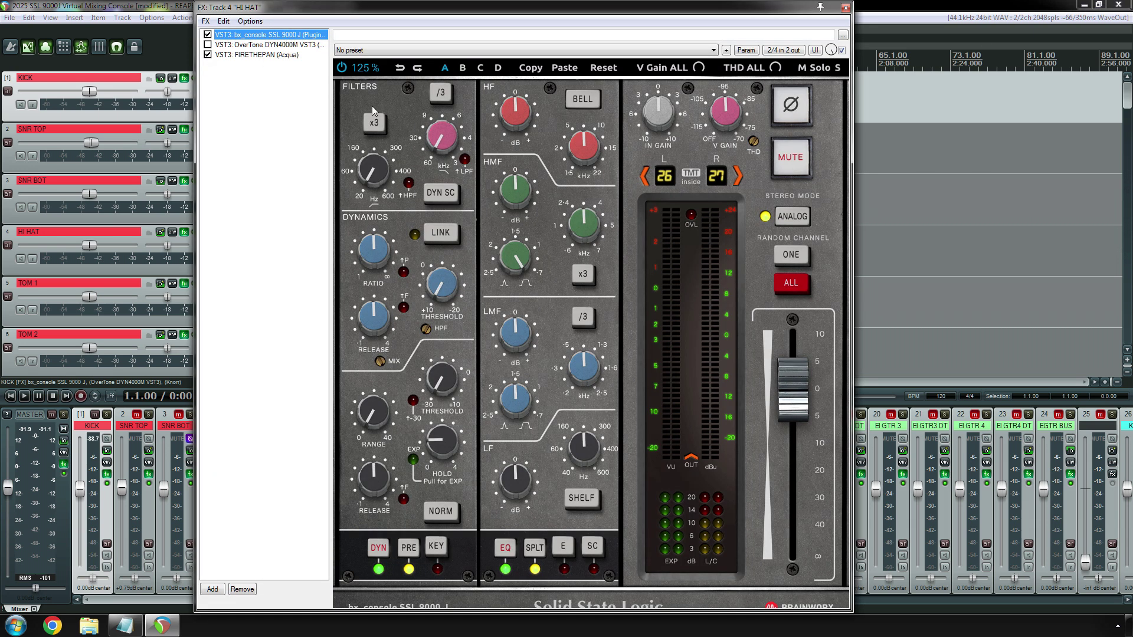
{"action": "key", "text": "Down"}
{"action": "key", "text": "Down"}
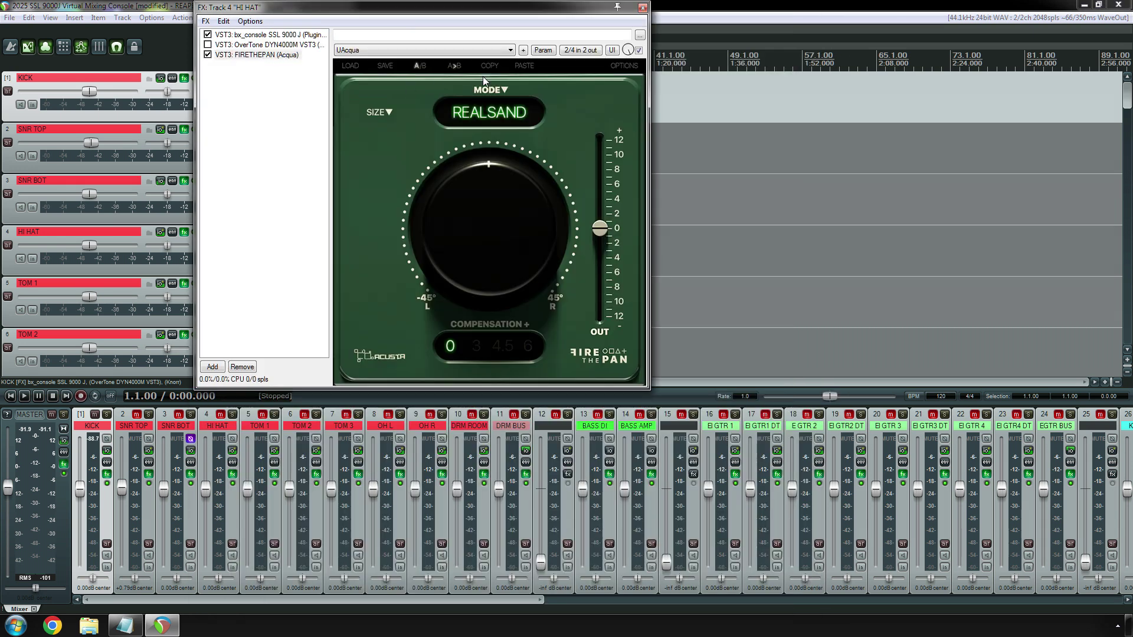
{"action": "left_click", "coordinate": [233, 476]}
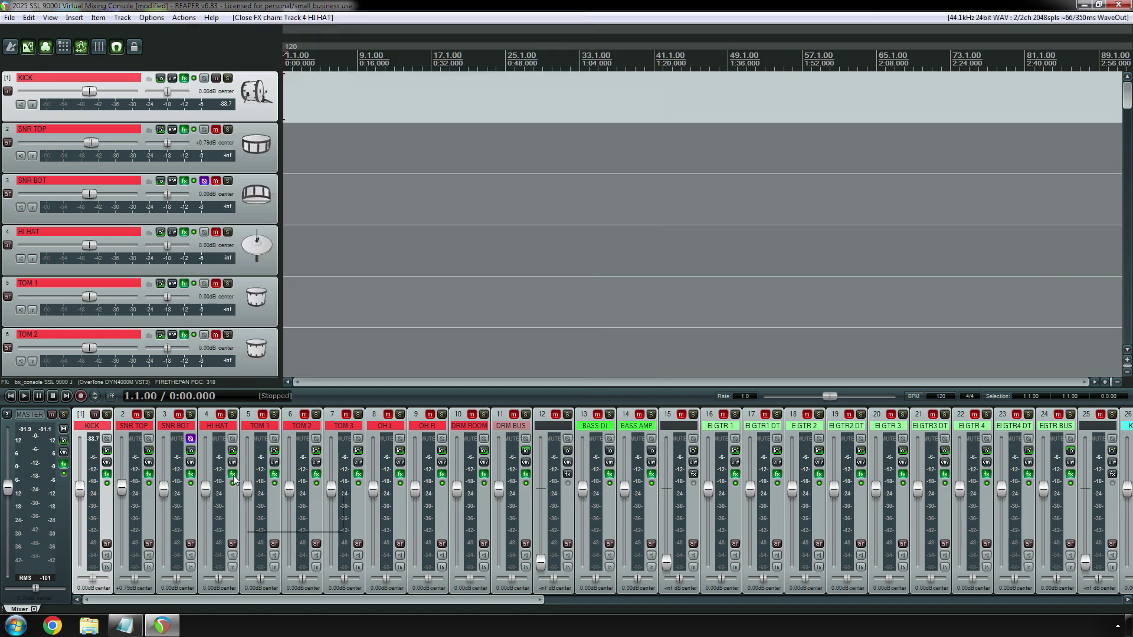
Open the HI HAT effects window, move it clear of the track panel, and review its plug-ins from bx_console SSL 9000 J to FIRETHEPAN.
{"action": "left_click", "coordinate": [233, 475]}
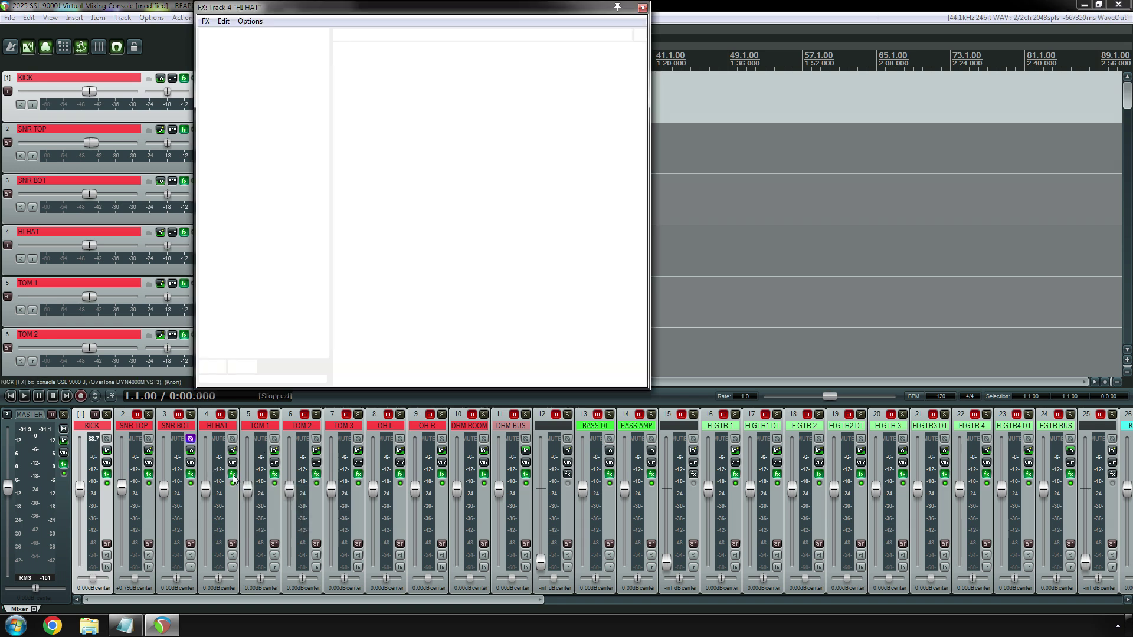
{"action": "left_click", "coordinate": [257, 36]}
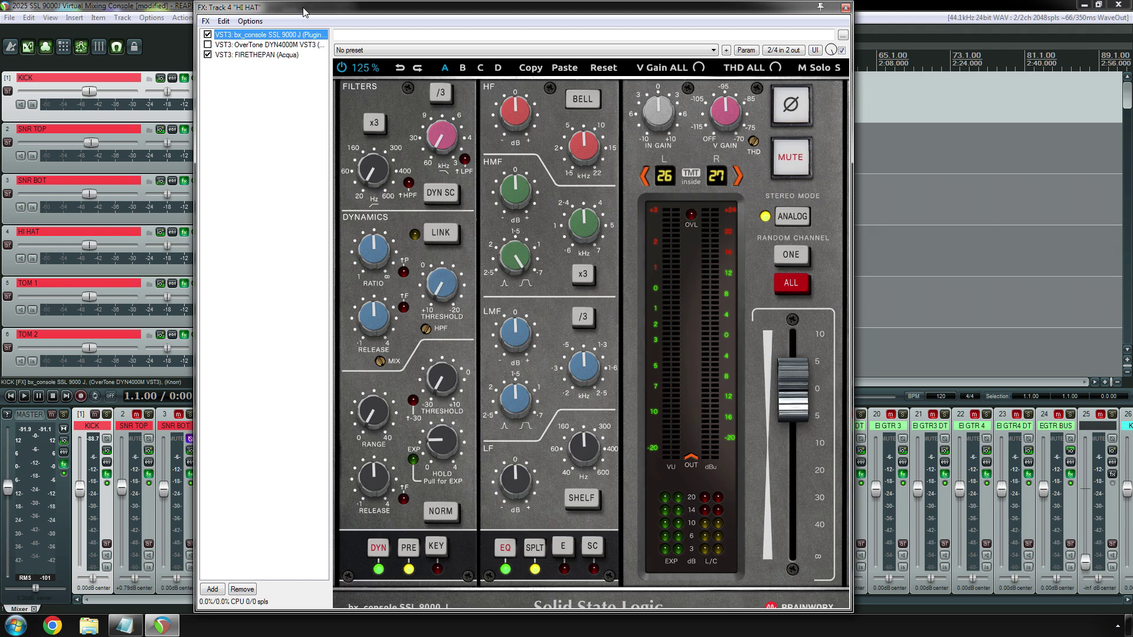
{"action": "left_click_drag", "start_coordinate": [300, 14], "coordinate": [500, 15]}
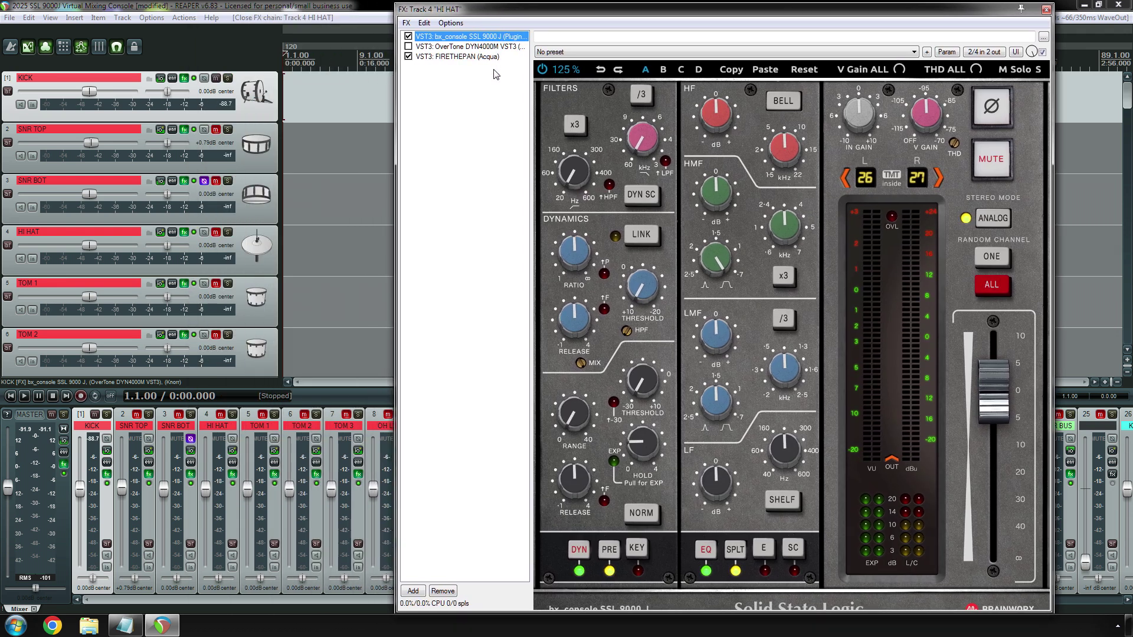
{"action": "left_click", "coordinate": [493, 46]}
{"action": "left_click", "coordinate": [487, 56]}
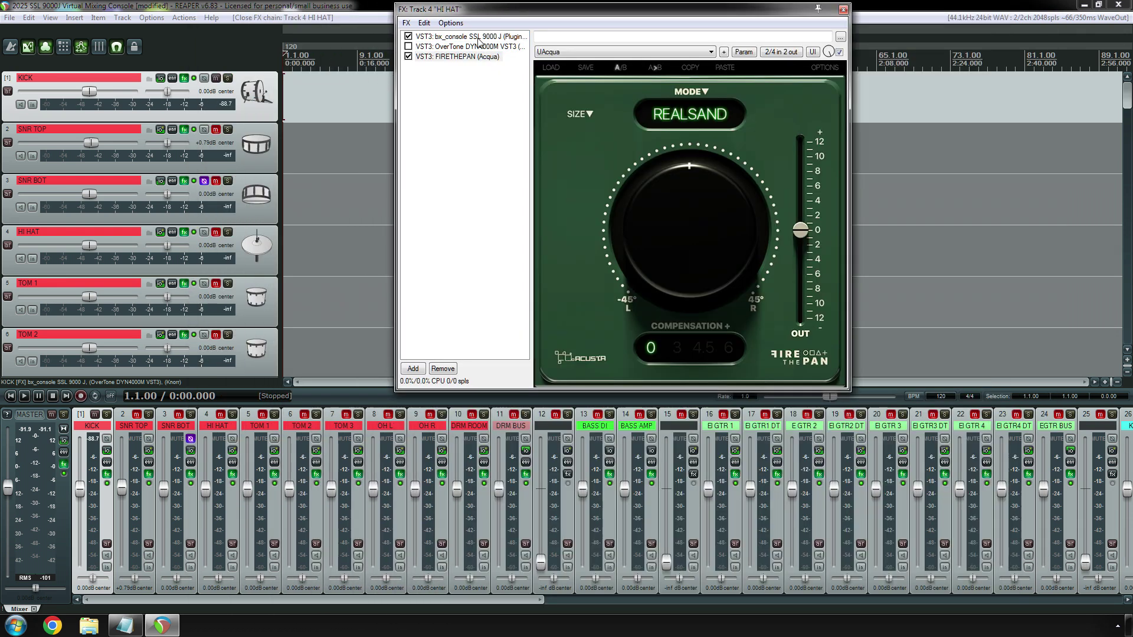
{"action": "left_click", "coordinate": [478, 37]}
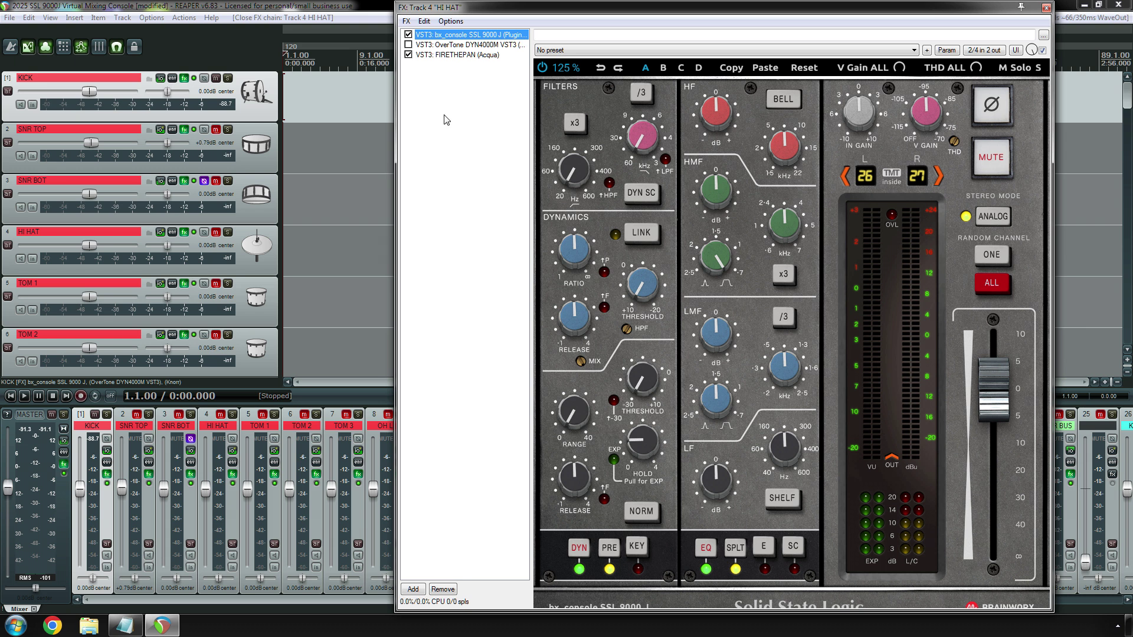
{"action": "key", "text": "Down"}
{"action": "key", "text": "Down"}
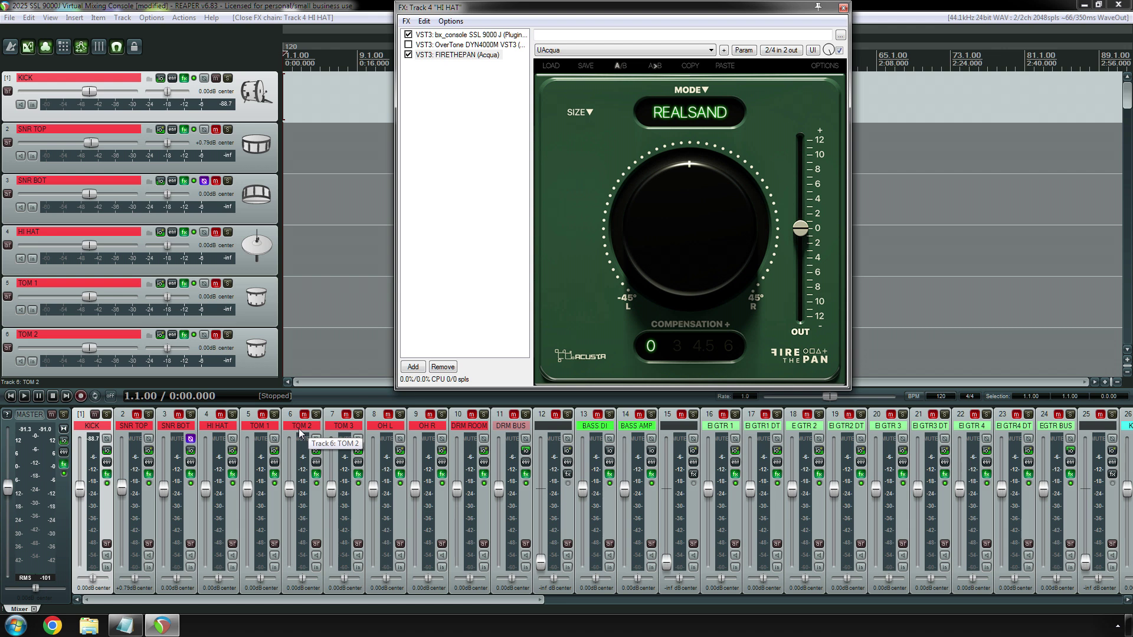
Open the TOM 1 track's effects chain, review its plug-ins from bx_console SSL 9000 J to FIRETHEPAN, and close the window.
{"action": "left_click", "coordinate": [275, 474]}
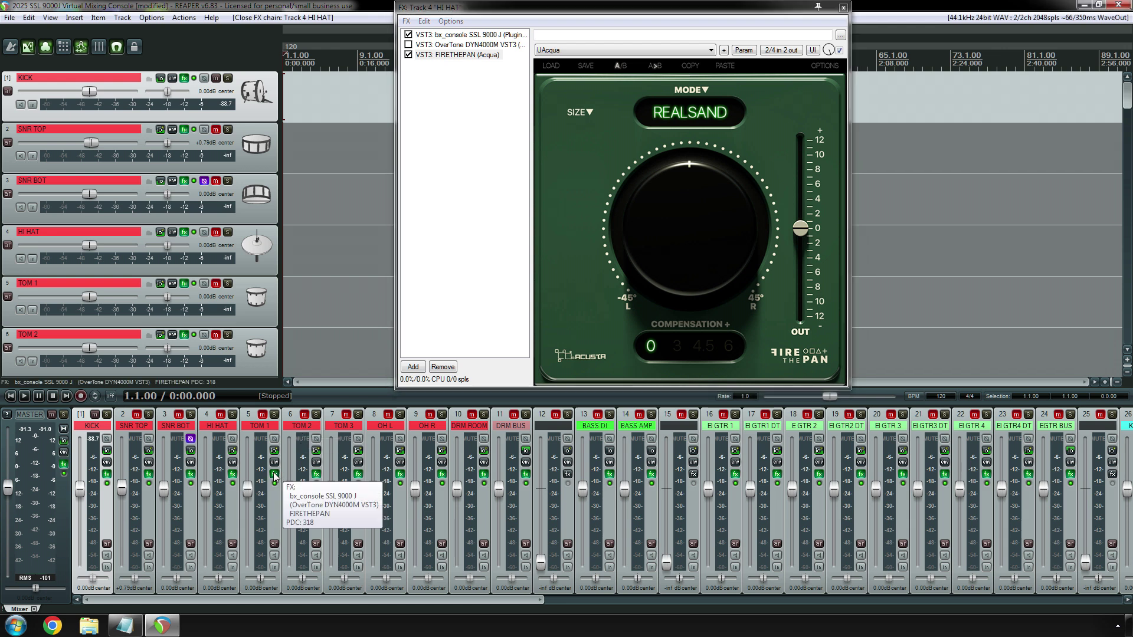
{"action": "left_click", "coordinate": [471, 34]}
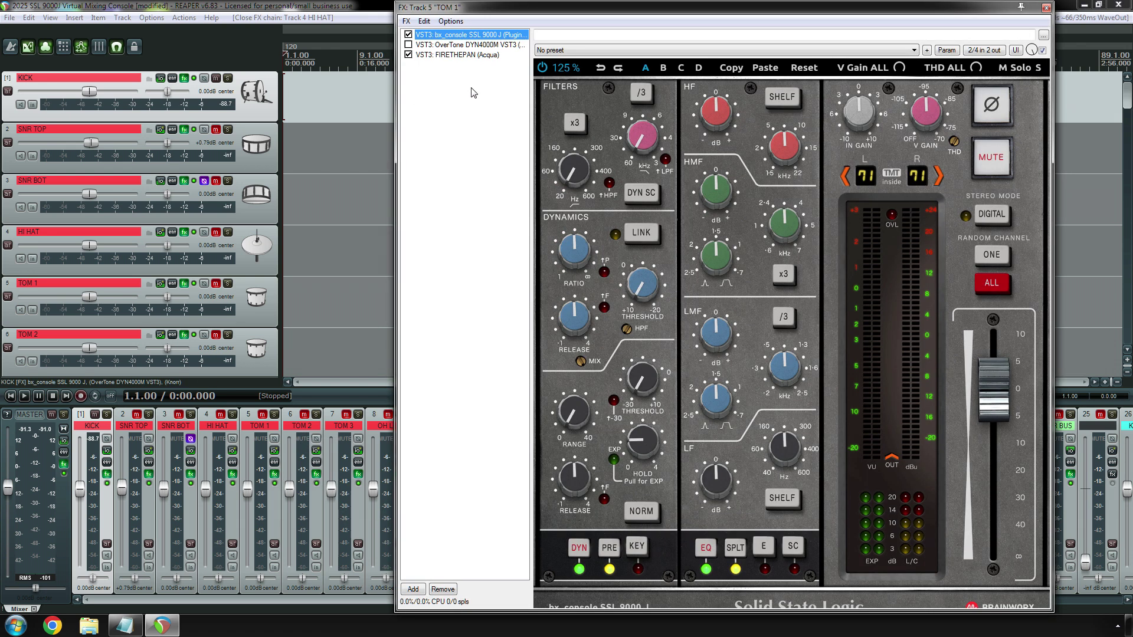
{"action": "left_click", "coordinate": [471, 44]}
{"action": "key", "text": "Down"}
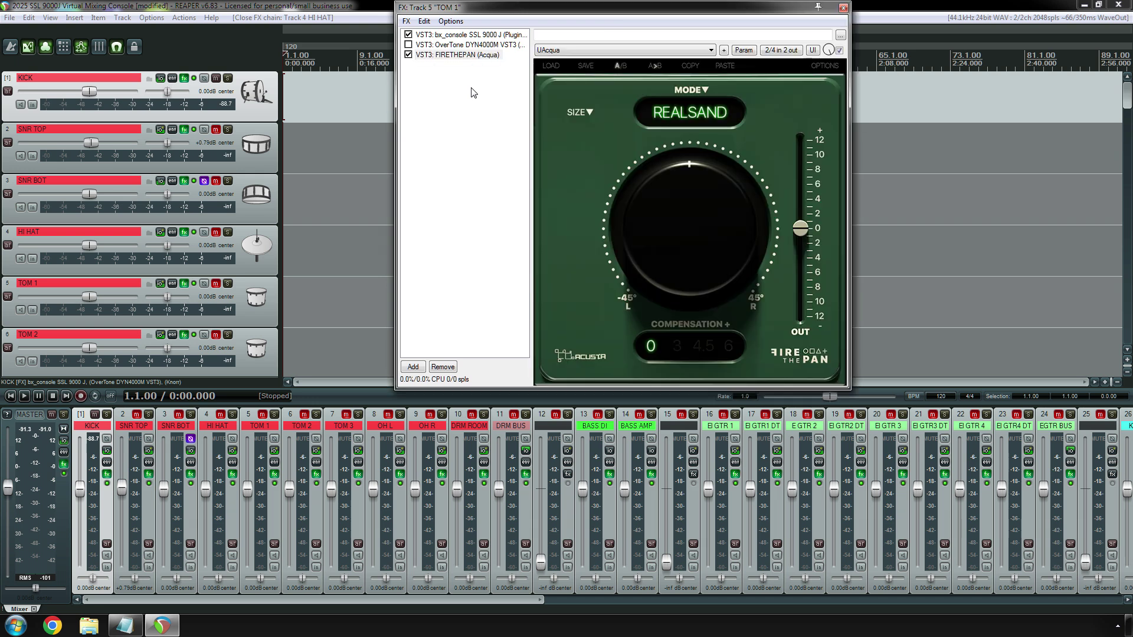
{"action": "left_click", "coordinate": [471, 37]}
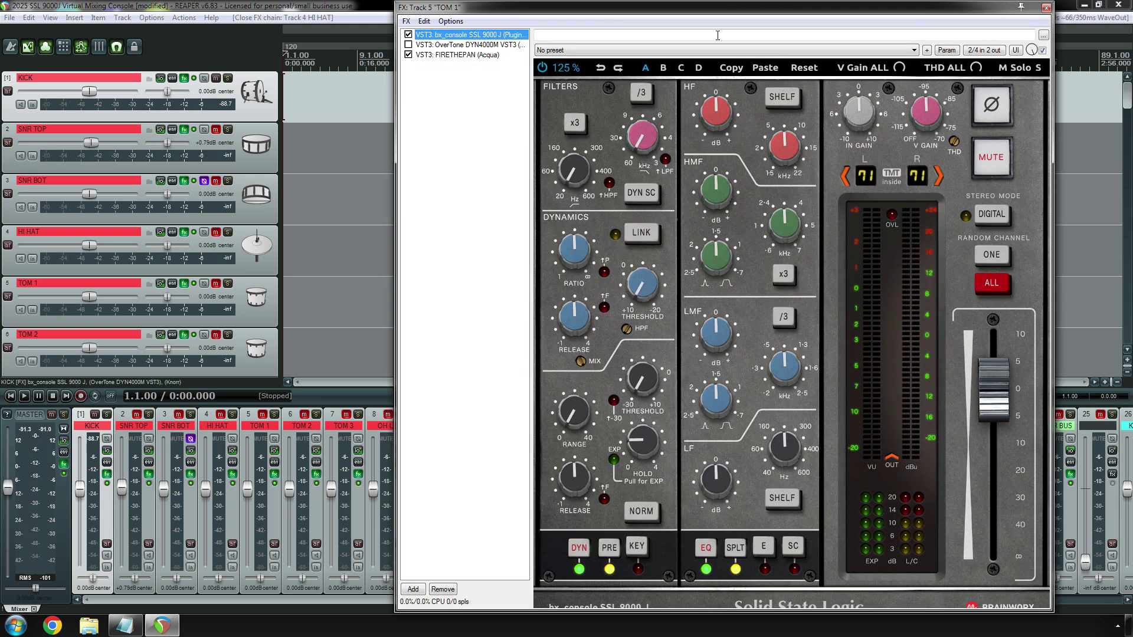
{"action": "left_click", "coordinate": [1047, 8]}
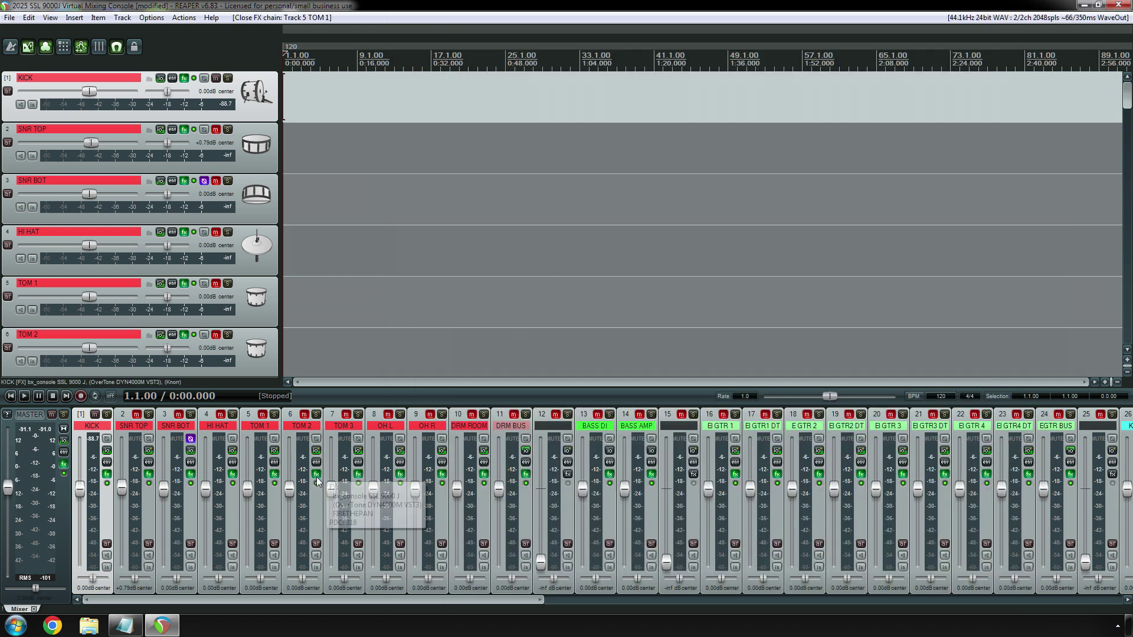
Reopen the TOM 1 effects chain, step through its DYN4000M and FIRETHEPAN, return to bx_console SSL 9000 J, and close it.
{"action": "left_click", "coordinate": [274, 476]}
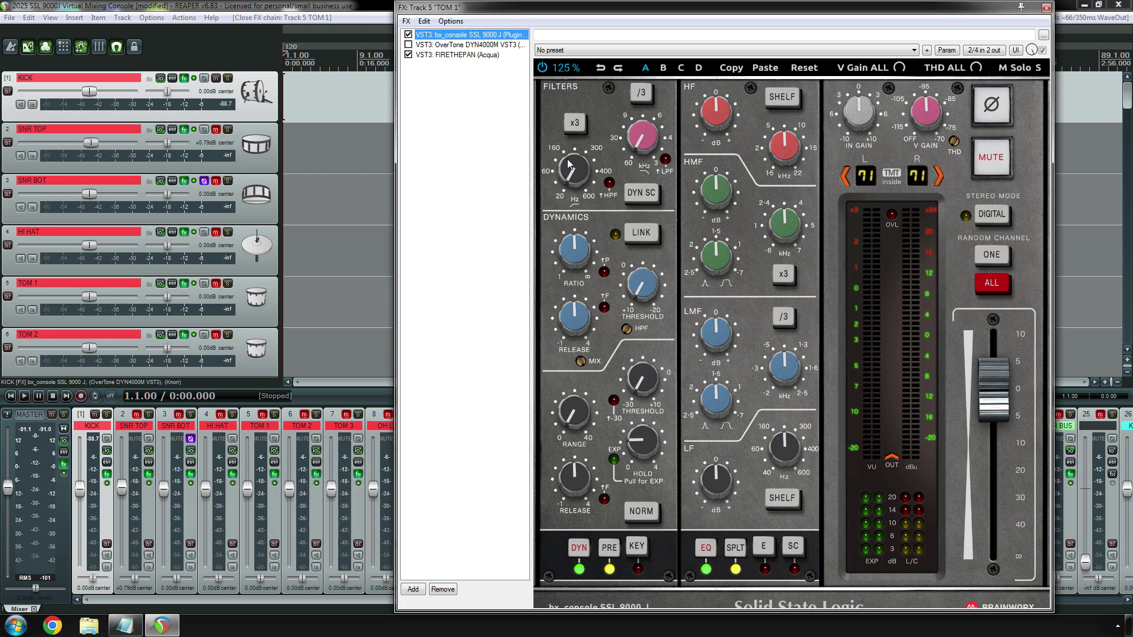
{"action": "key", "text": "Down"}
{"action": "key", "text": "Down"}
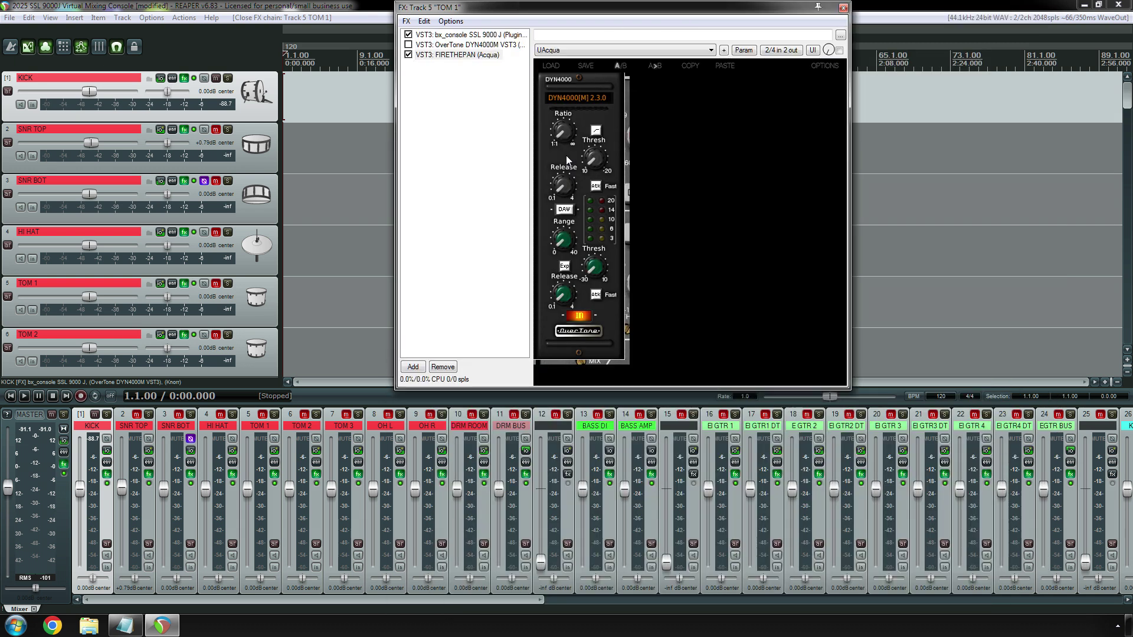
{"action": "left_click", "coordinate": [489, 37]}
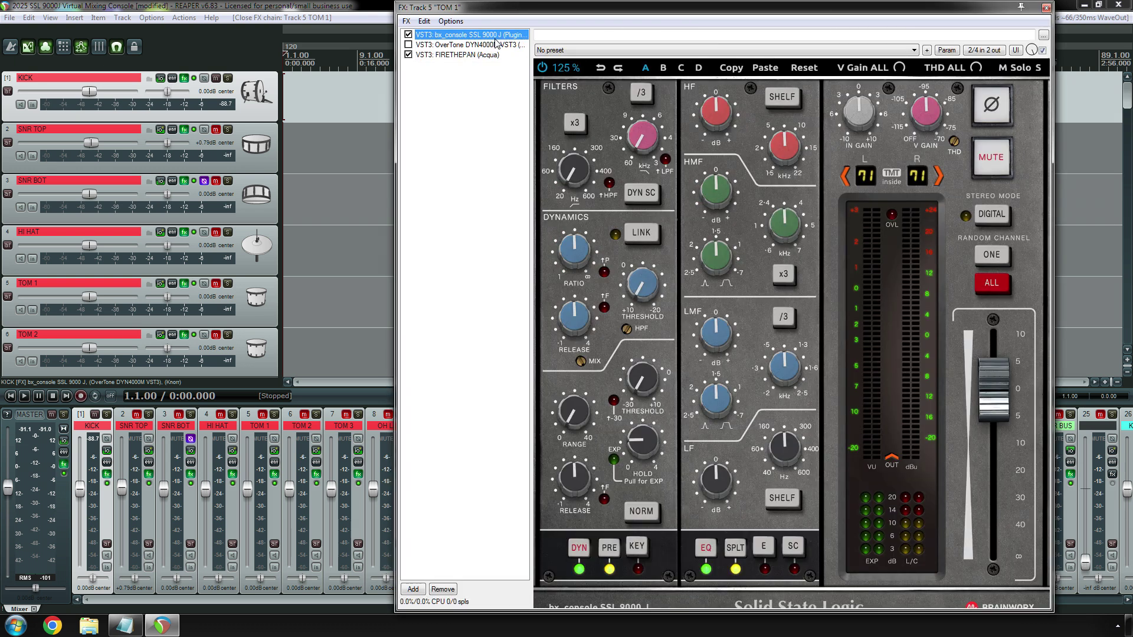
{"action": "left_click", "coordinate": [1045, 9]}
Select the TOM 2 track, bring up its effects chain for a look, and close the window.
{"action": "left_click", "coordinate": [285, 477]}
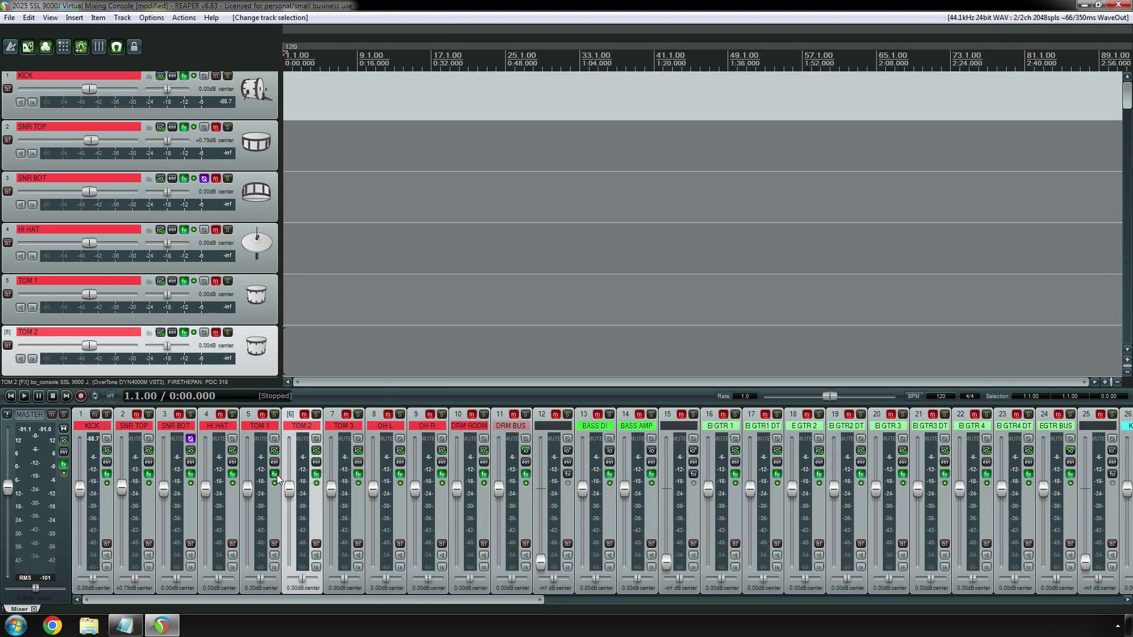
{"action": "left_click", "coordinate": [316, 474]}
{"action": "left_click", "coordinate": [316, 474]}
{"action": "left_click", "coordinate": [316, 474]}
{"action": "left_click", "coordinate": [666, 8]}
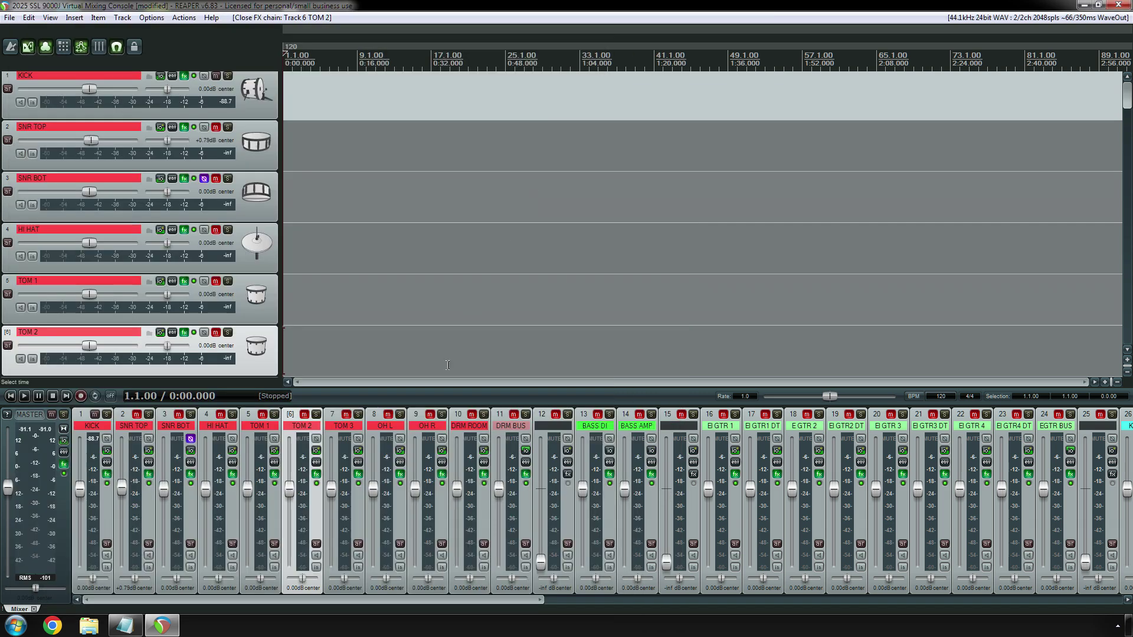
Open the TOM 3 effects chain, move the window toward the middle, review its three plug-ins, and close it.
{"action": "left_click", "coordinate": [358, 474]}
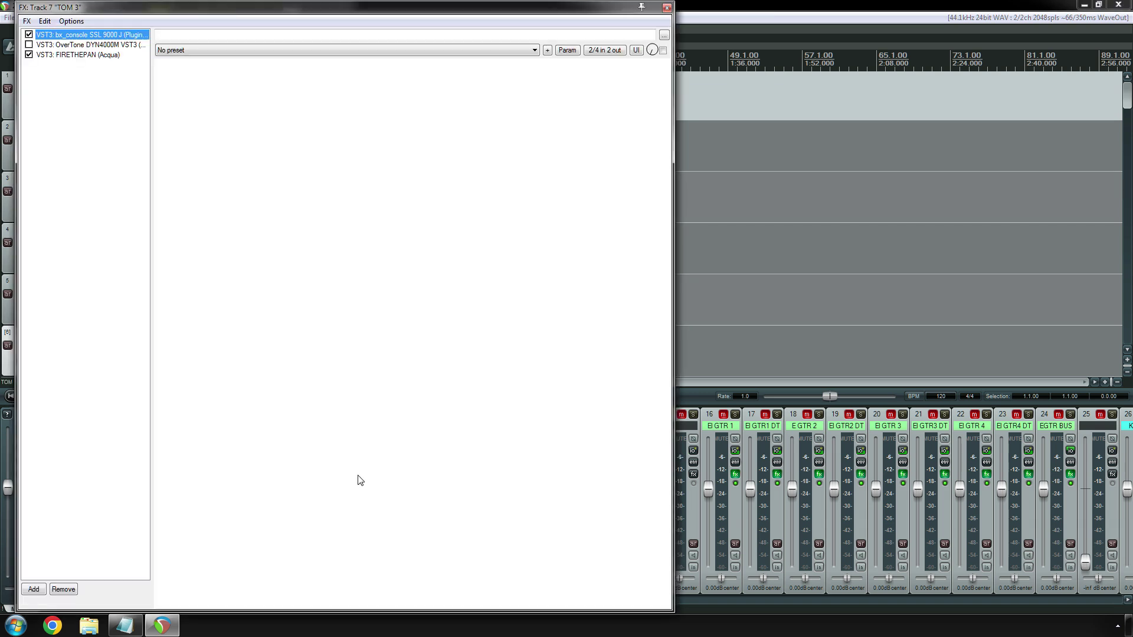
{"action": "left_click_drag", "start_coordinate": [136, 12], "coordinate": [368, 31]}
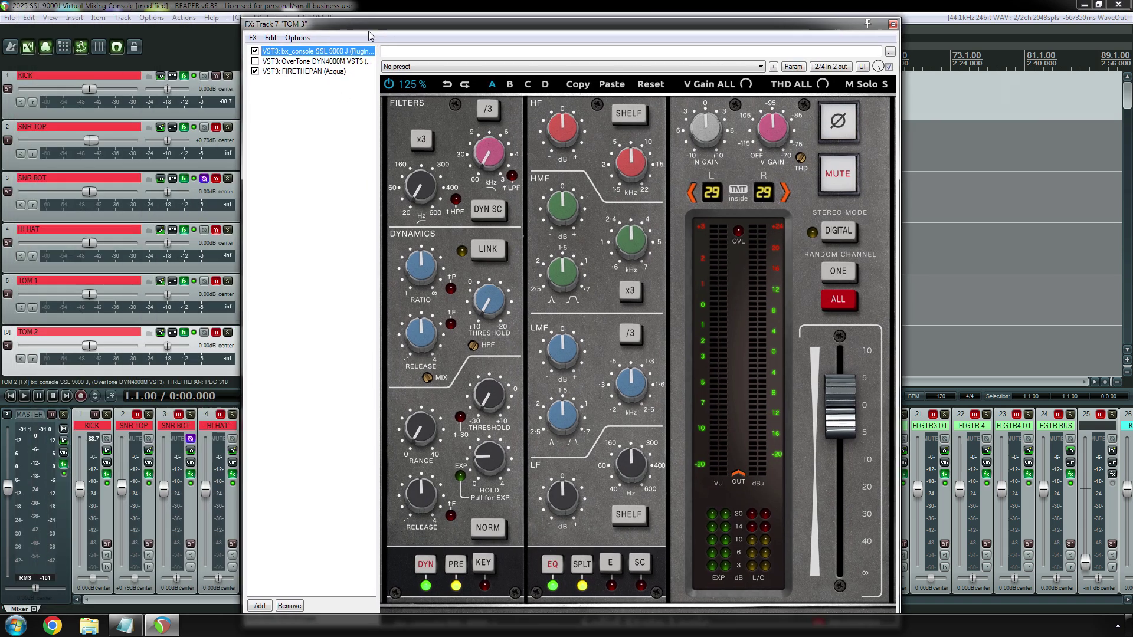
{"action": "key", "text": "Down"}
{"action": "key", "text": "Down"}
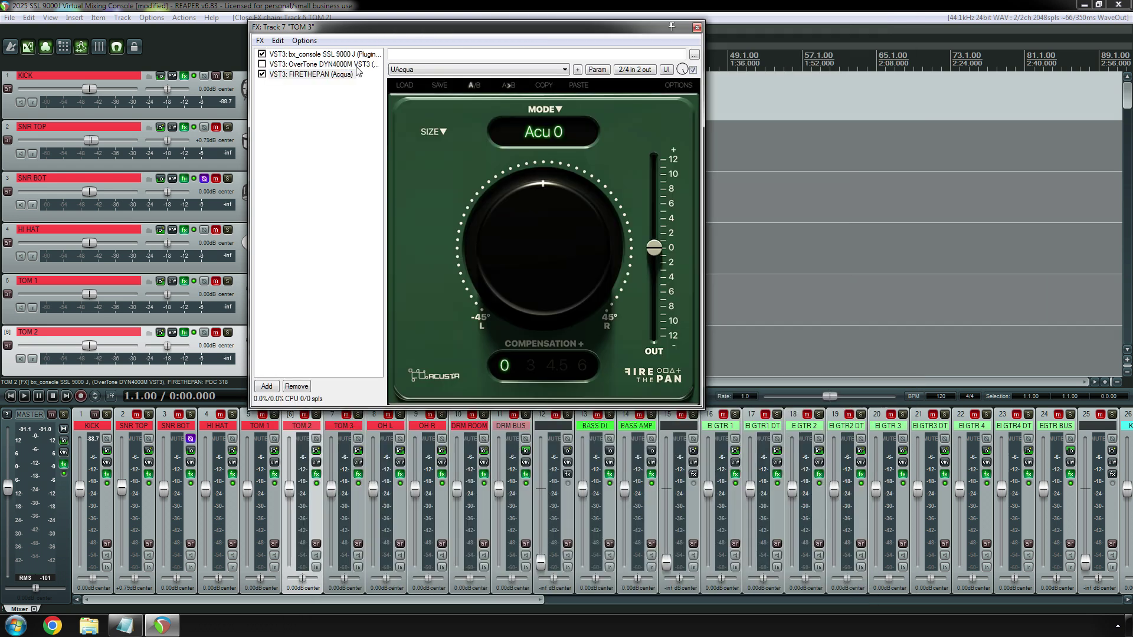
{"action": "key", "text": "Up"}
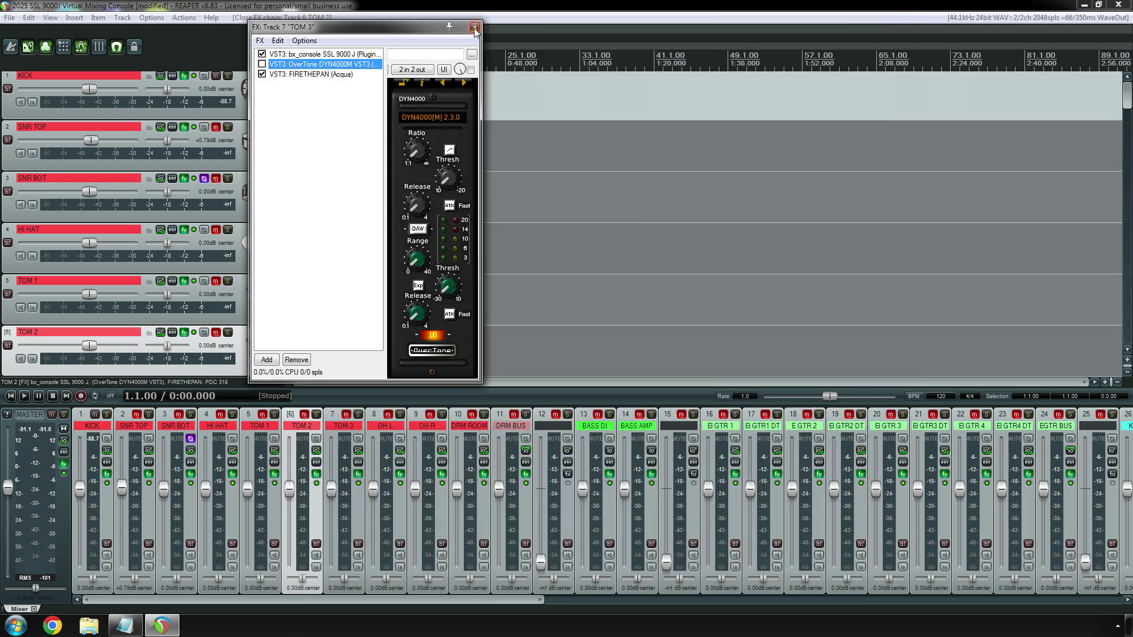
{"action": "left_click", "coordinate": [474, 28]}
Open the OH L track's effects chain and step through its plug-ins from SAND4STRIPULTRA to FIRETHEPAN.
{"action": "left_click", "coordinate": [399, 476]}
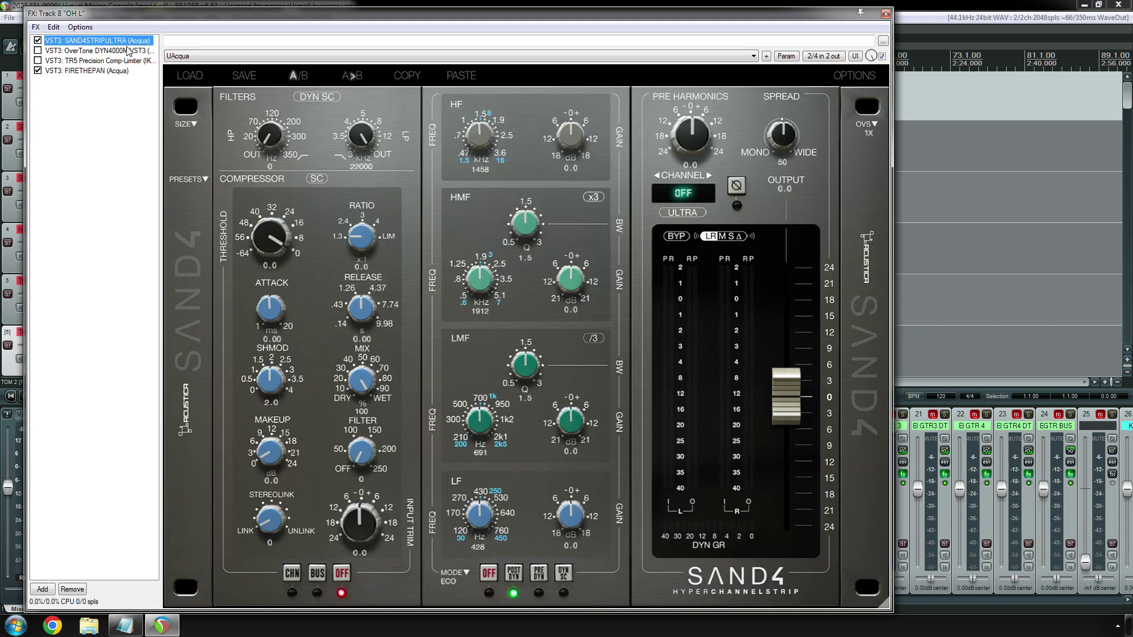
{"action": "left_click", "coordinate": [129, 50]}
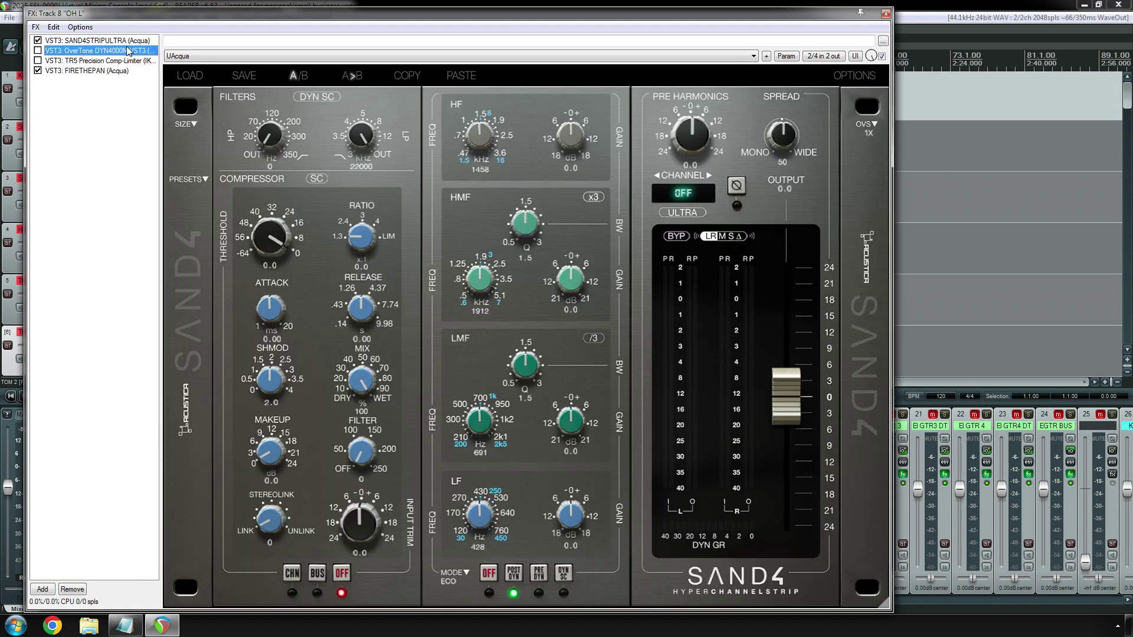
{"action": "key", "text": "Down"}
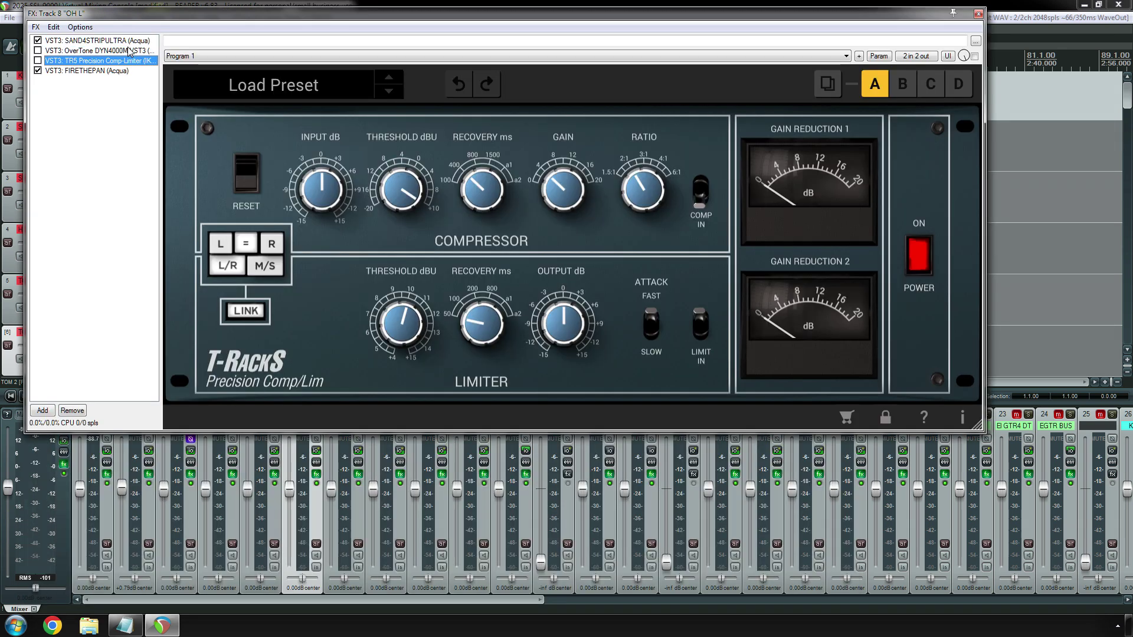
{"action": "key", "text": "Down"}
Examine OH L's SAND4STRIPULTRA, OverTone DYN4000M, TR5 Precision Comp-Limiter and FIRETHEPAN again, return to the channel strip, and close the chain.
{"action": "left_click", "coordinate": [109, 42]}
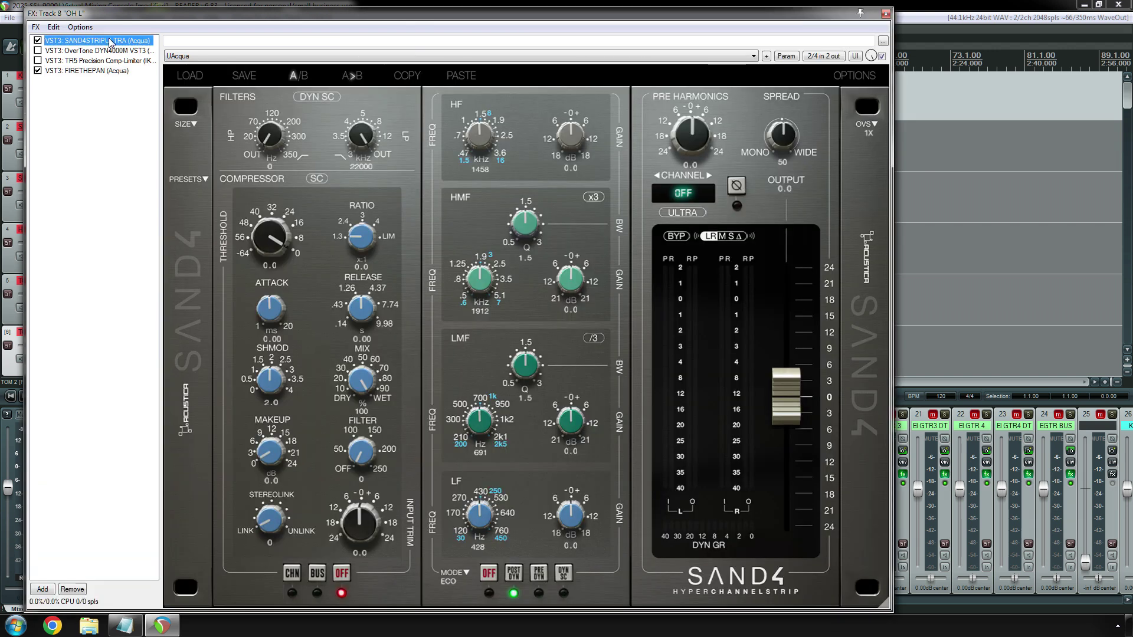
{"action": "left_click", "coordinate": [112, 51]}
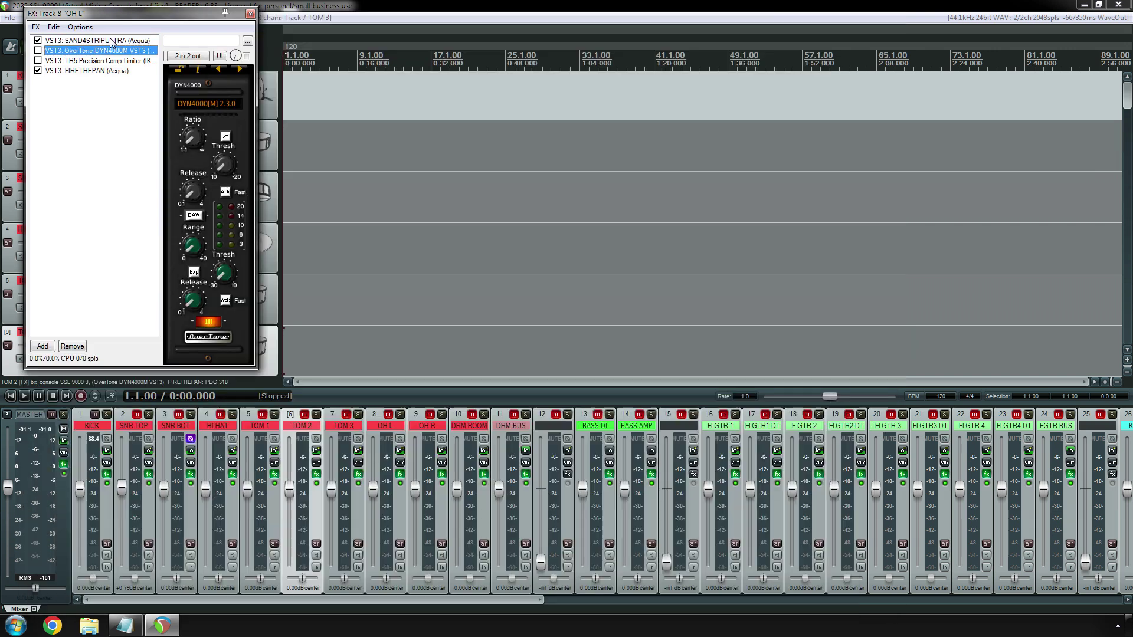
{"action": "left_click", "coordinate": [115, 62]}
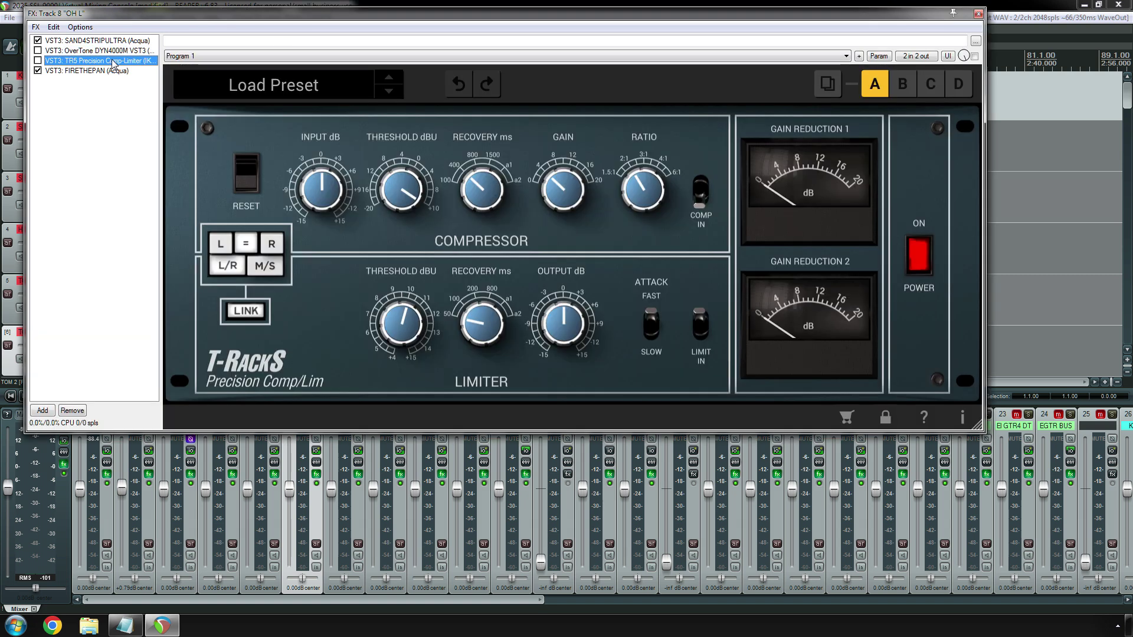
{"action": "key", "text": "Down"}
{"action": "key", "text": "Up"}
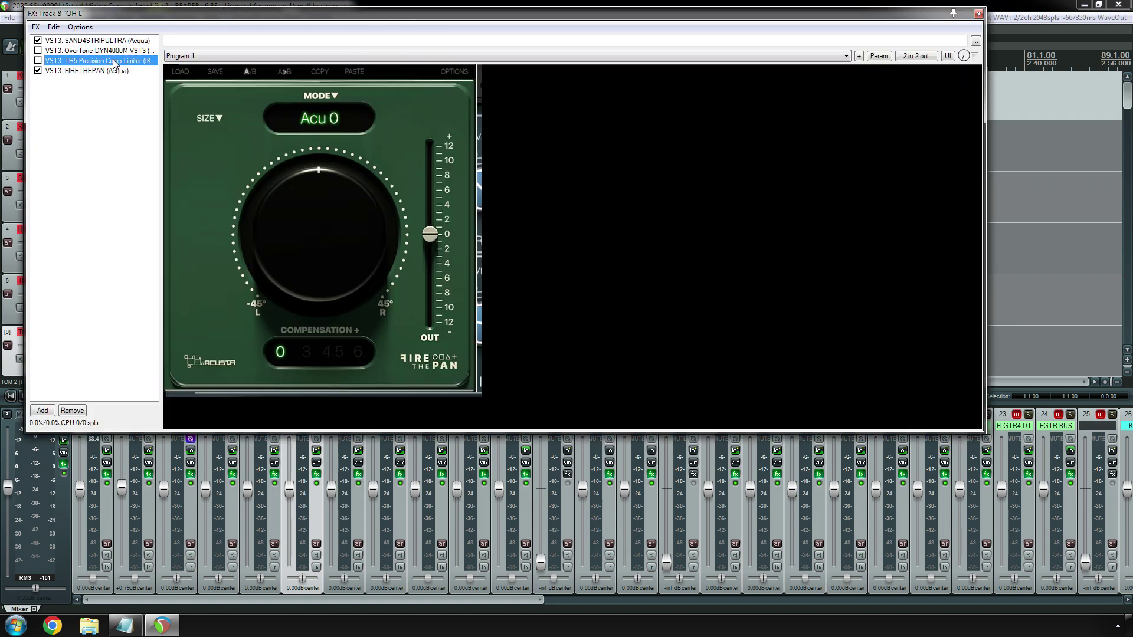
{"action": "key", "text": "Up"}
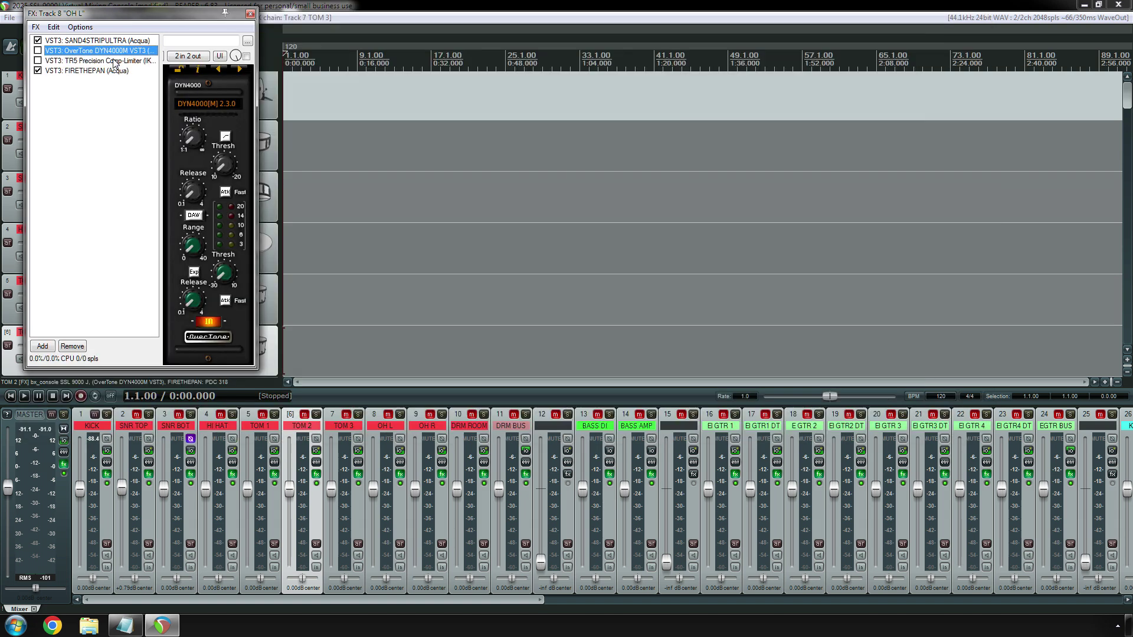
{"action": "key", "text": "Up"}
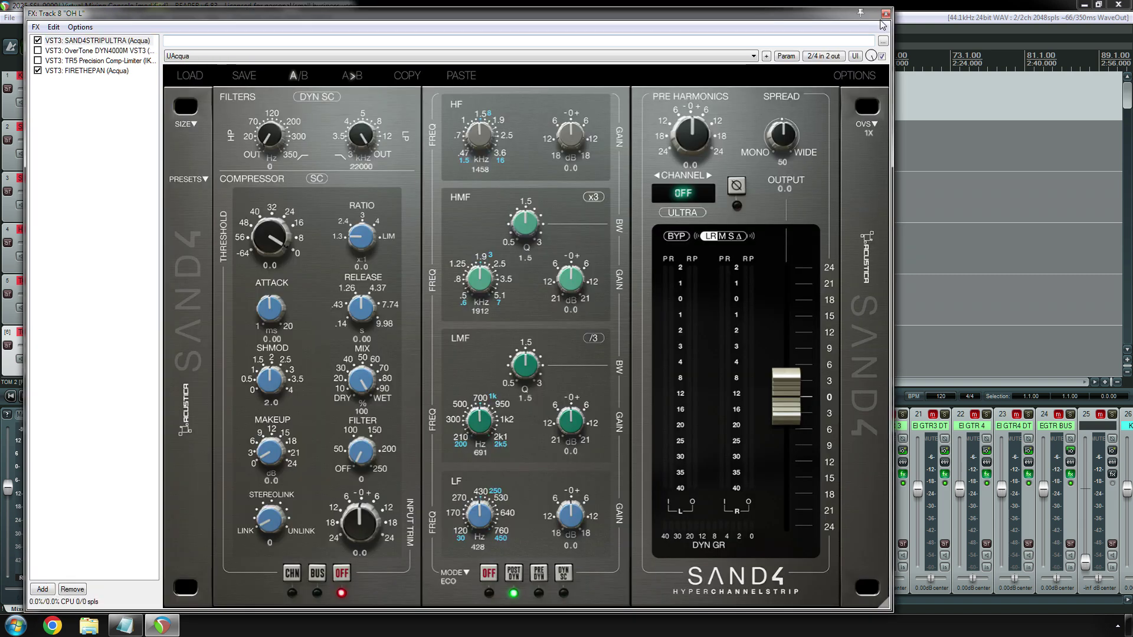
{"action": "left_click", "coordinate": [885, 13]}
Reopen the TOM 3 effects chain, view its FIRETHEPAN panner, and close the window.
{"action": "left_click", "coordinate": [358, 474]}
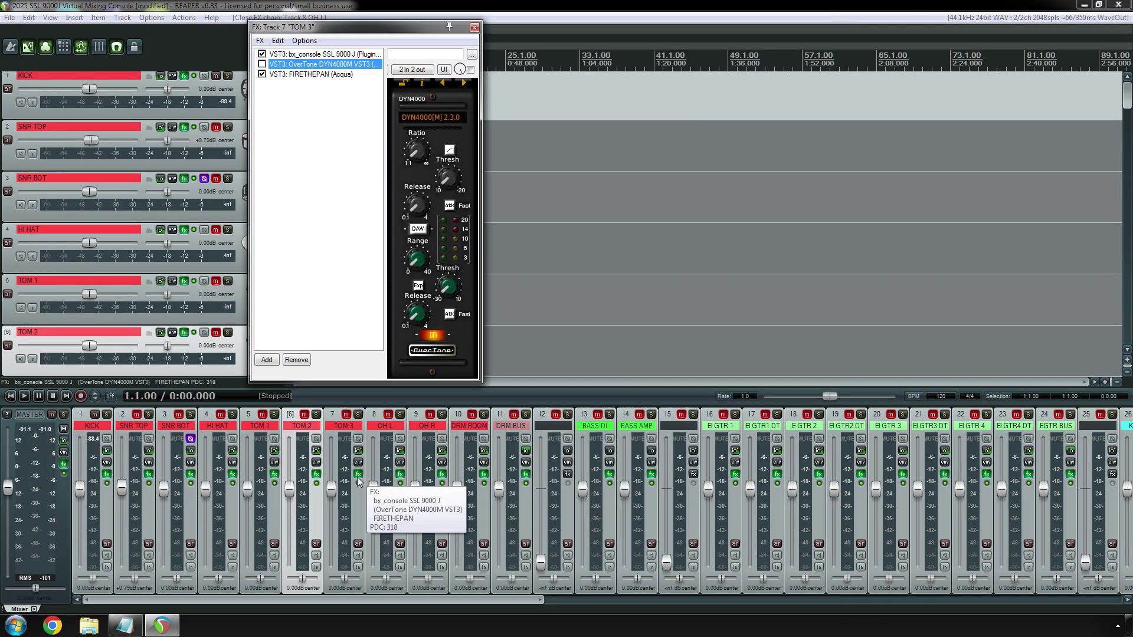
{"action": "left_click", "coordinate": [358, 474]}
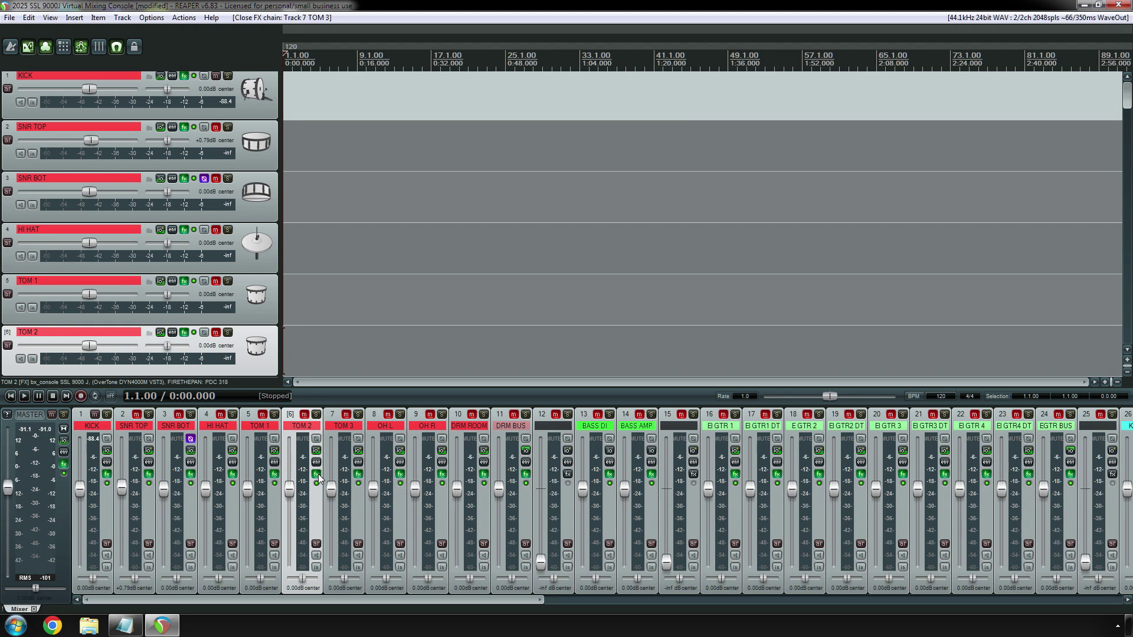
{"action": "left_click", "coordinate": [358, 474]}
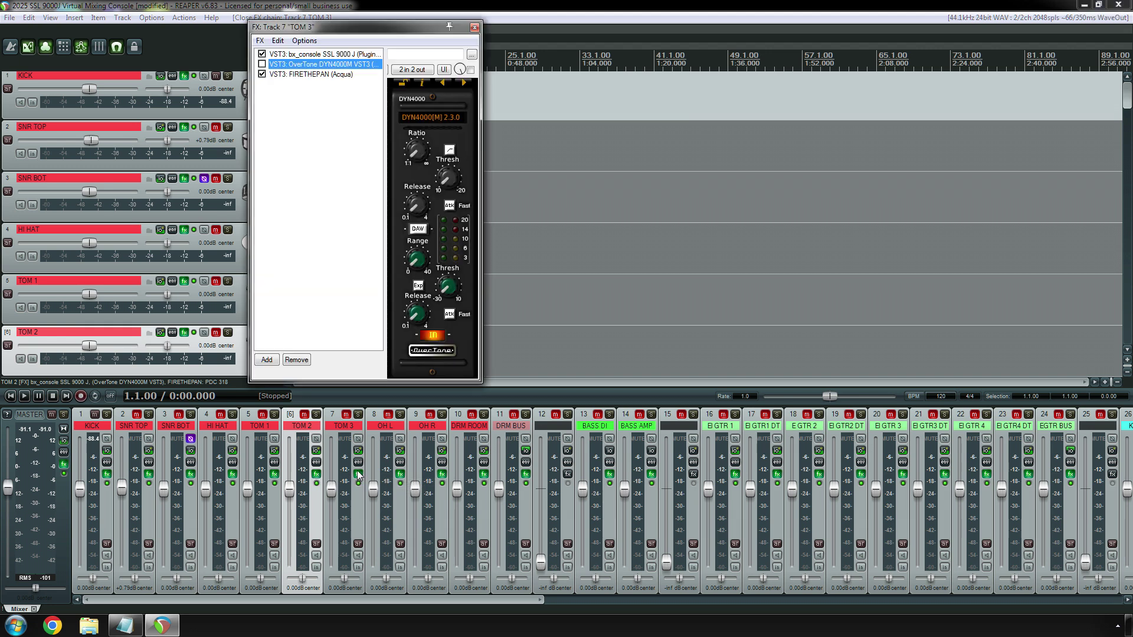
{"action": "key", "text": "Down"}
{"action": "key", "text": "Down"}
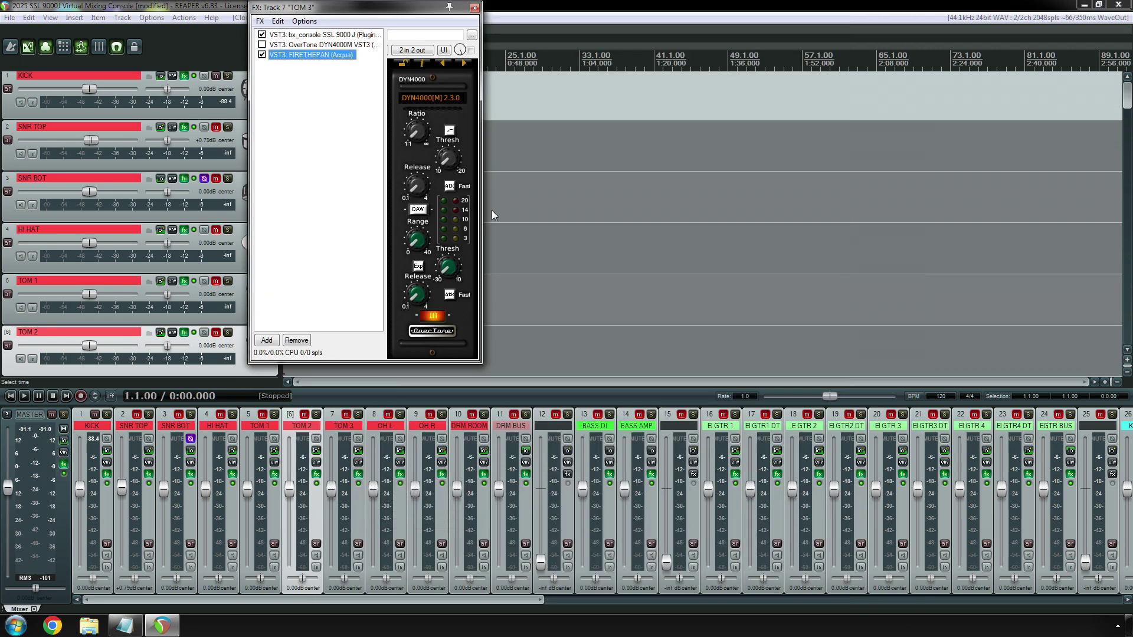
{"action": "left_click", "coordinate": [697, 8]}
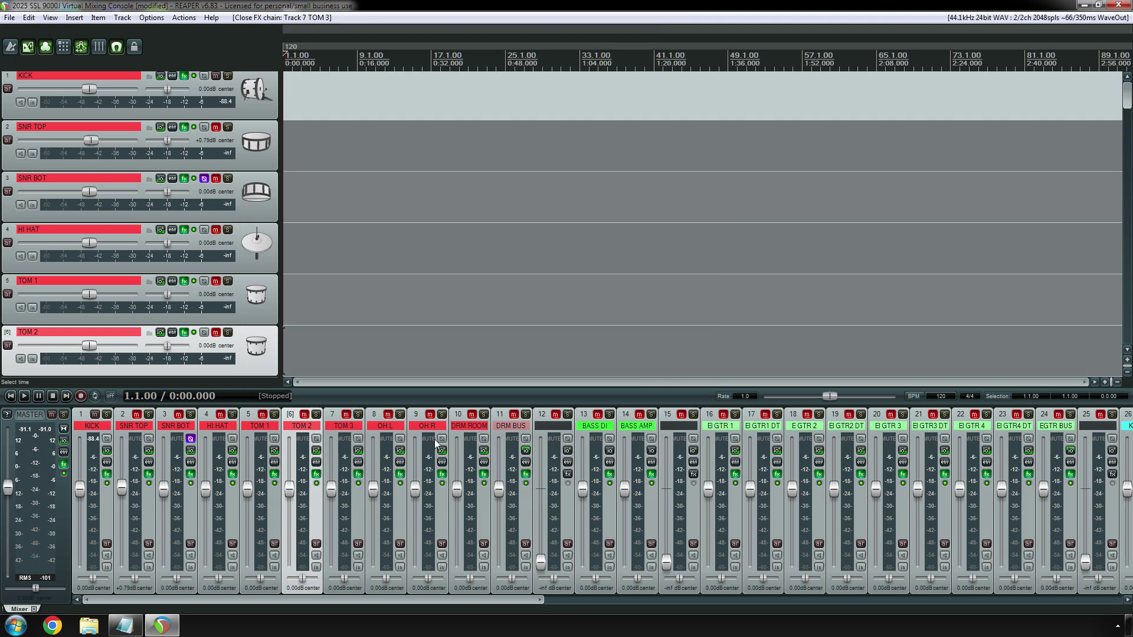
Open the OH R track's effects chain and review its plug-ins from SAND4STRIPULTRA to FIRETHEPAN.
{"action": "left_click", "coordinate": [442, 475]}
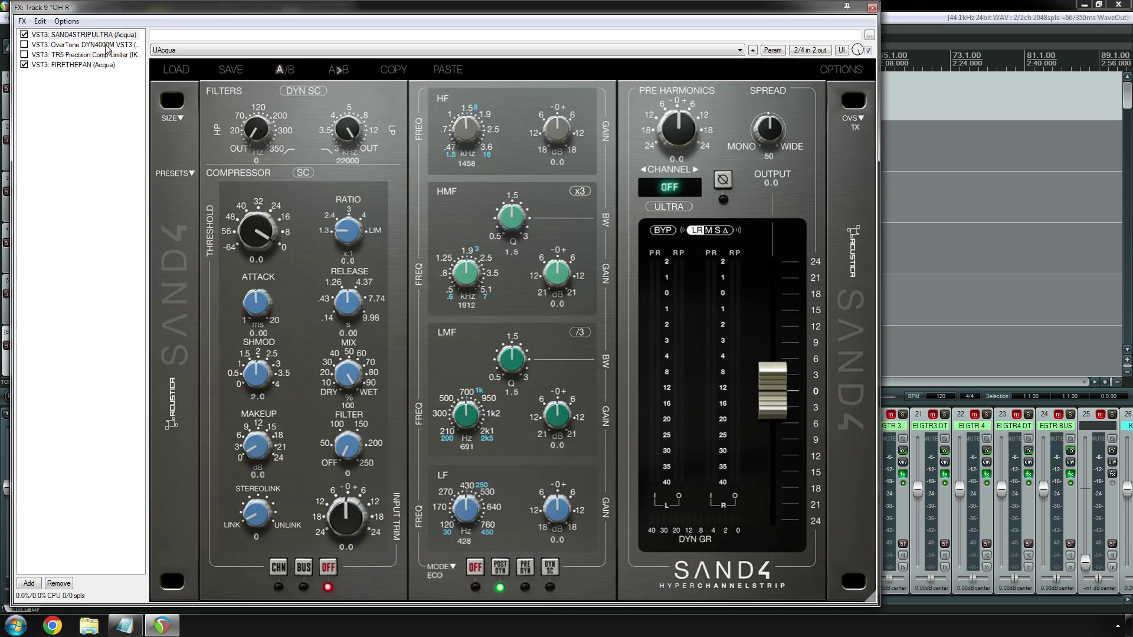
{"action": "left_click", "coordinate": [103, 46]}
{"action": "key", "text": "Down"}
{"action": "key", "text": "Down"}
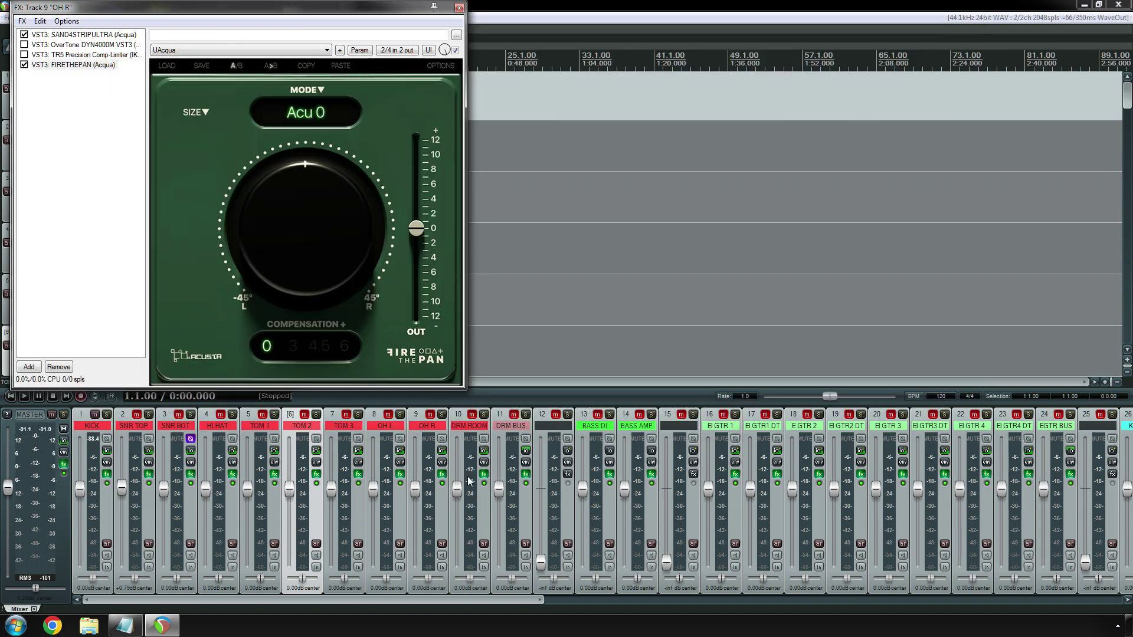
Open the DRM ROOM effects chain and review its three TR5 room reverbs, bx_console SSL 9000 J and Virtual Mix Rack.
{"action": "left_click", "coordinate": [484, 474]}
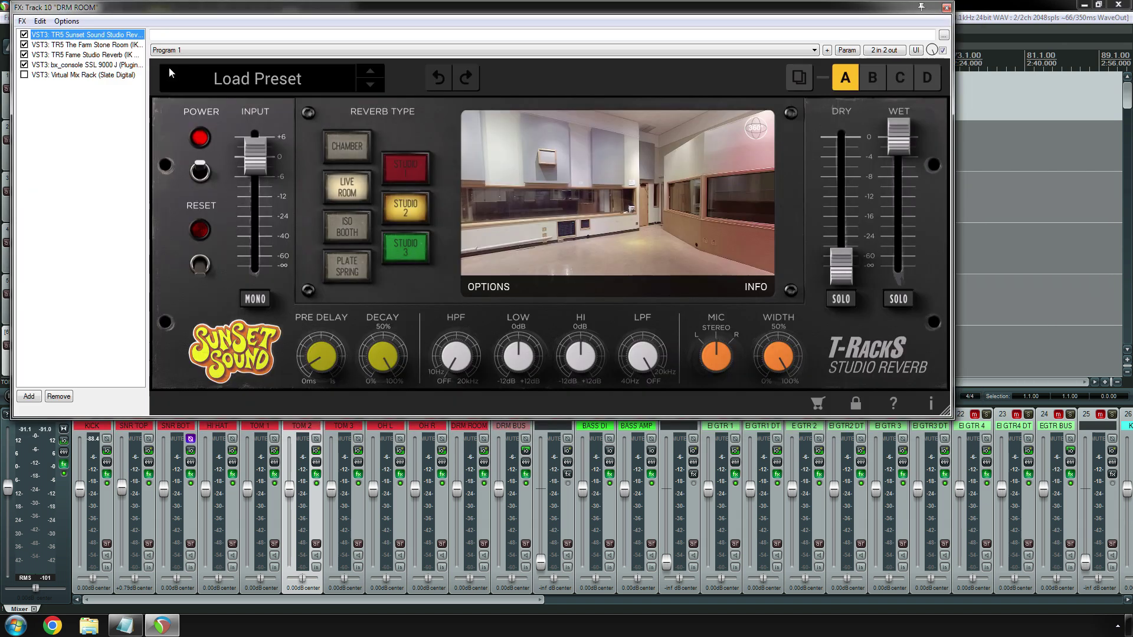
{"action": "key", "text": "Down"}
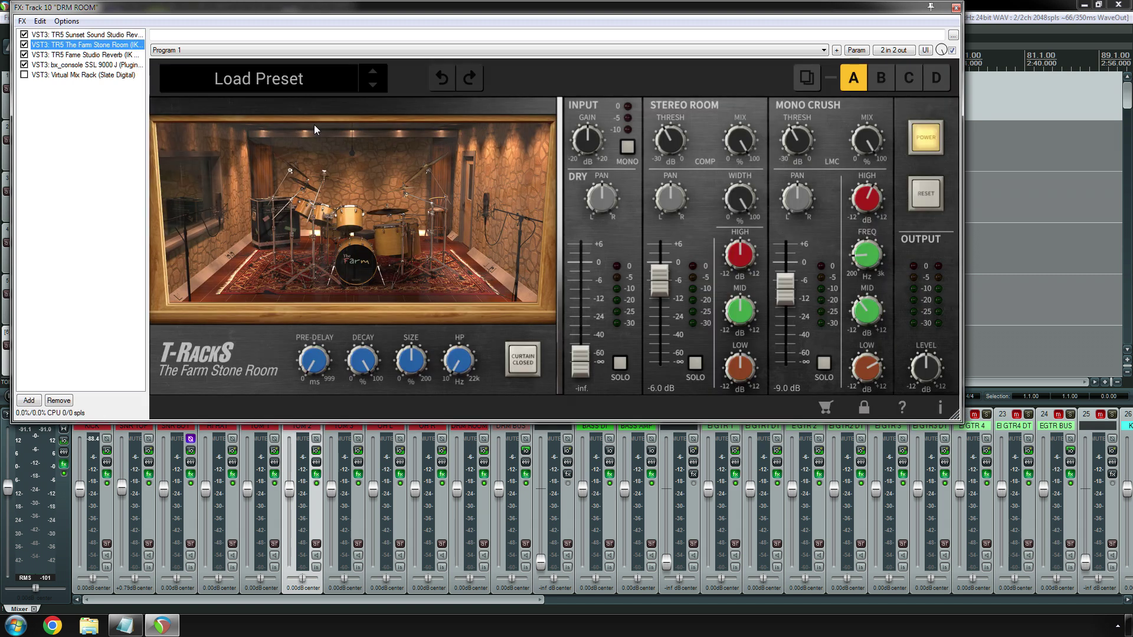
{"action": "key", "text": "Down"}
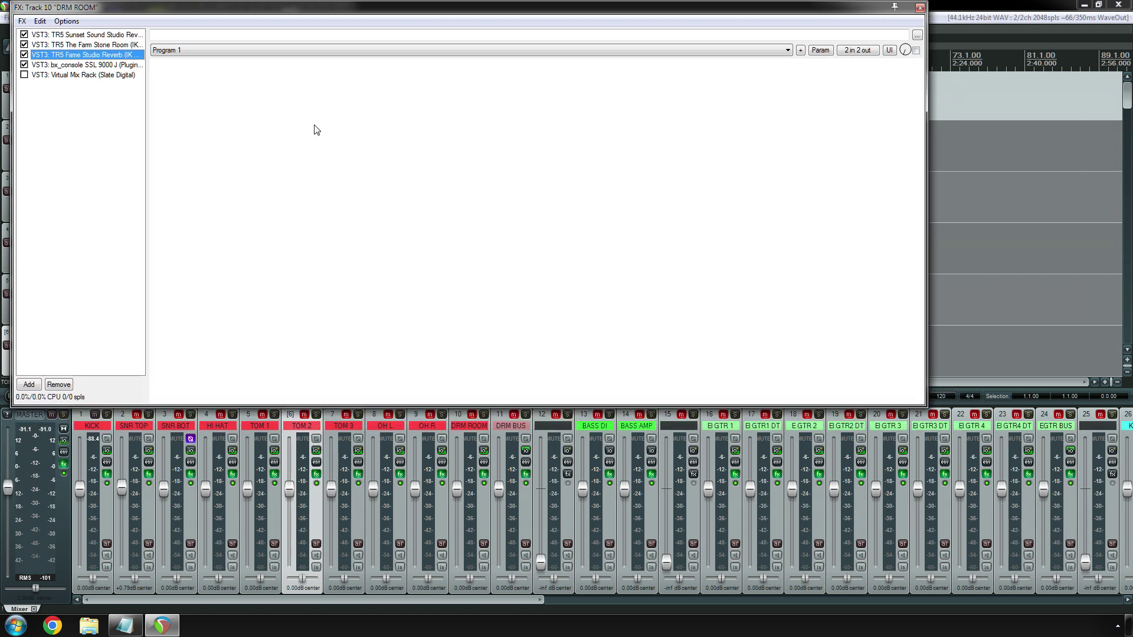
{"action": "key", "text": "Down"}
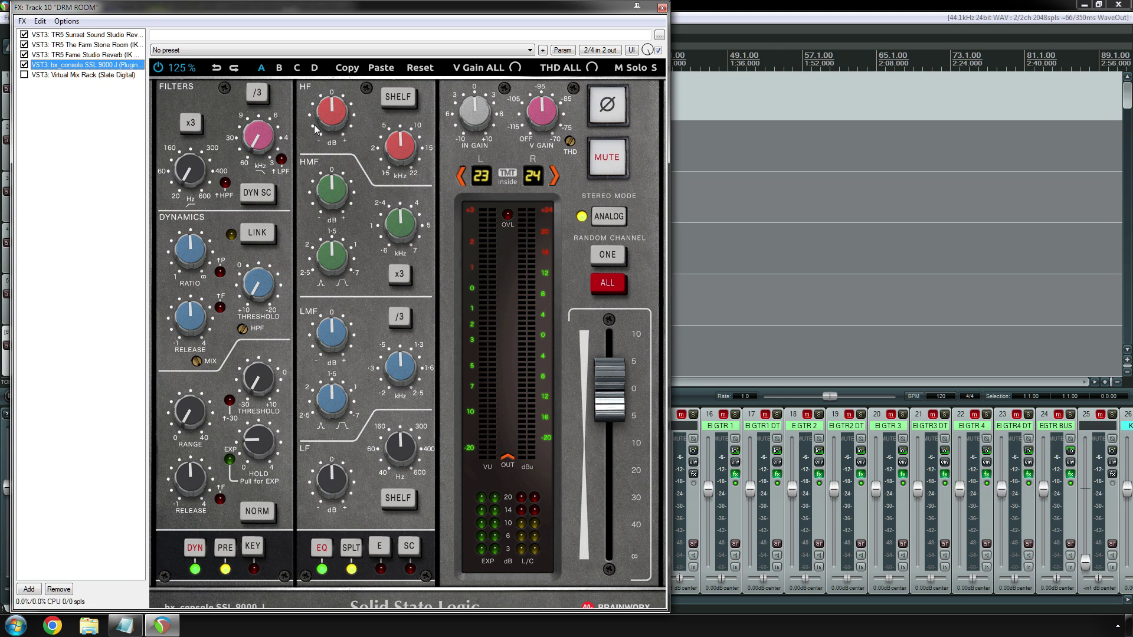
{"action": "key", "text": "Down"}
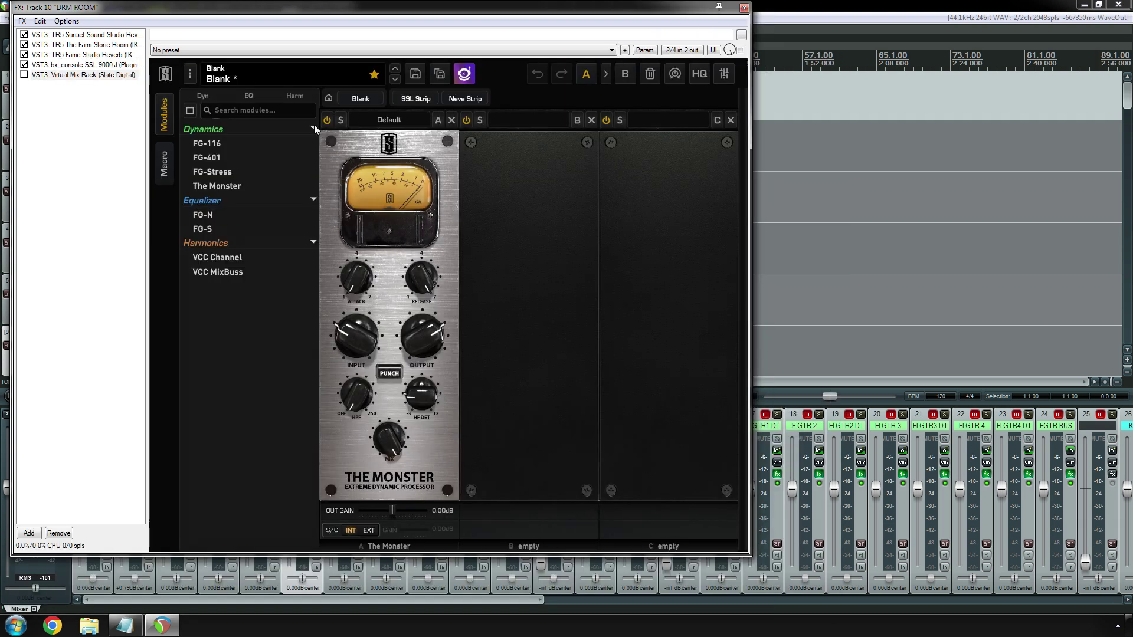
Go through the DRM ROOM plug-ins again from TR5 Sunset Sound to Virtual Mix Rack, return to Sunset Sound, and close the chain.
{"action": "left_click", "coordinate": [99, 35]}
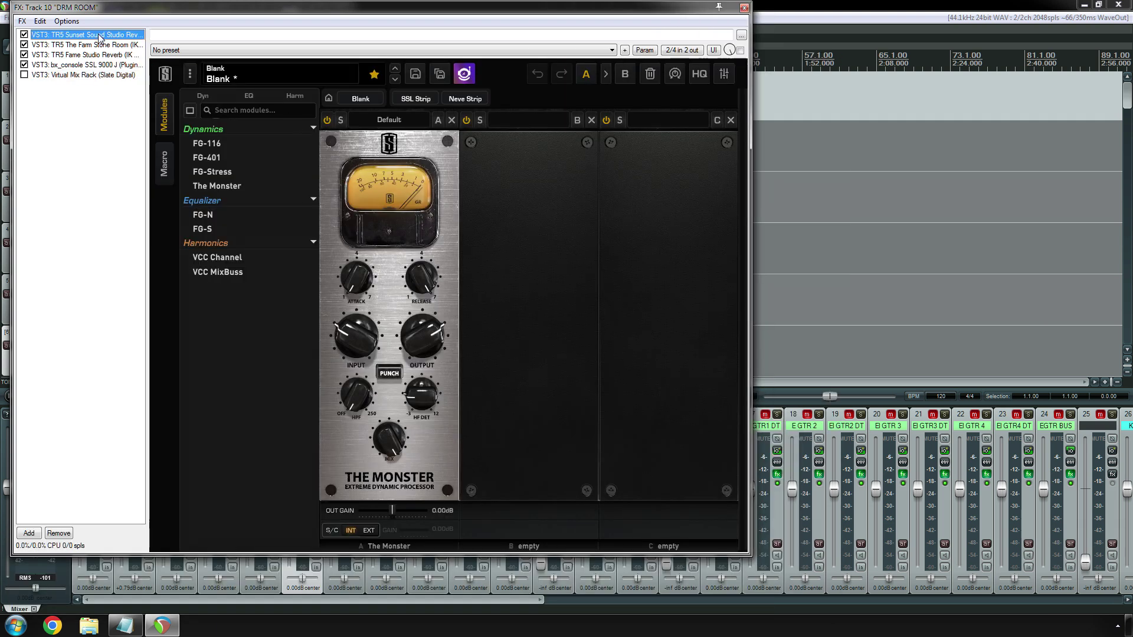
{"action": "key", "text": "Down"}
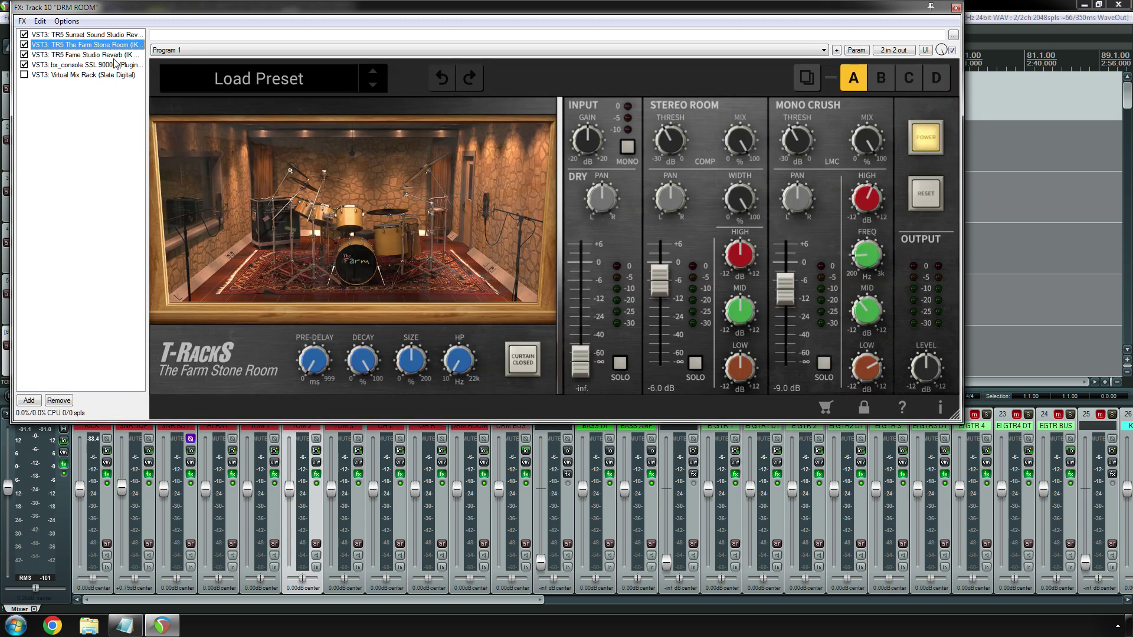
{"action": "key", "text": "Down"}
{"action": "key", "text": "Down"}
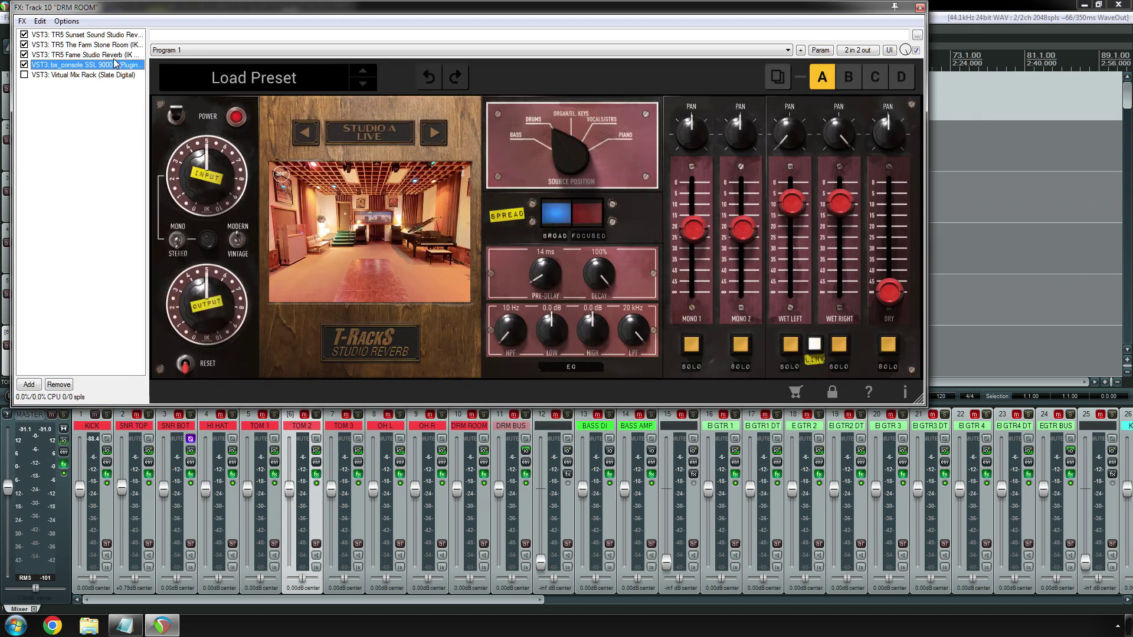
{"action": "key", "text": "Down"}
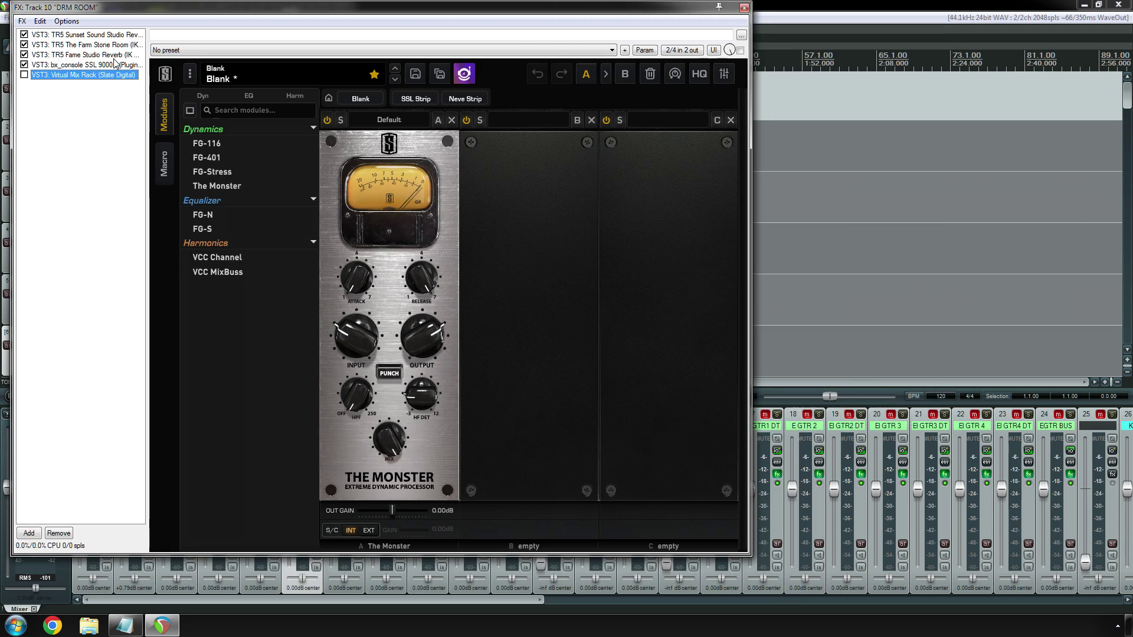
{"action": "left_click", "coordinate": [92, 35]}
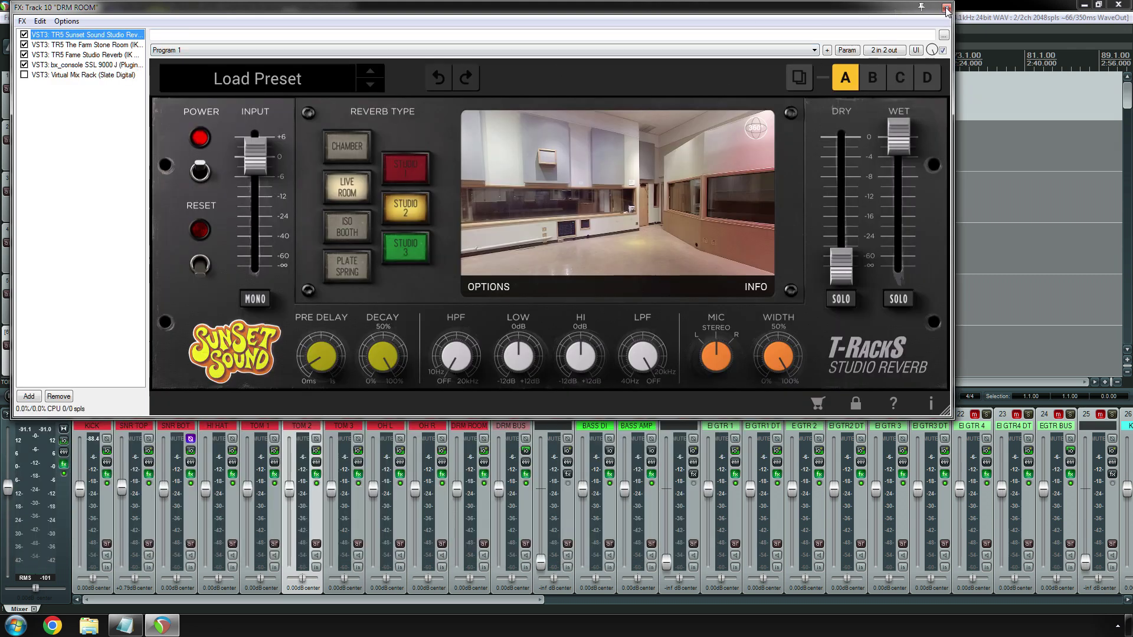
{"action": "left_click", "coordinate": [946, 8]}
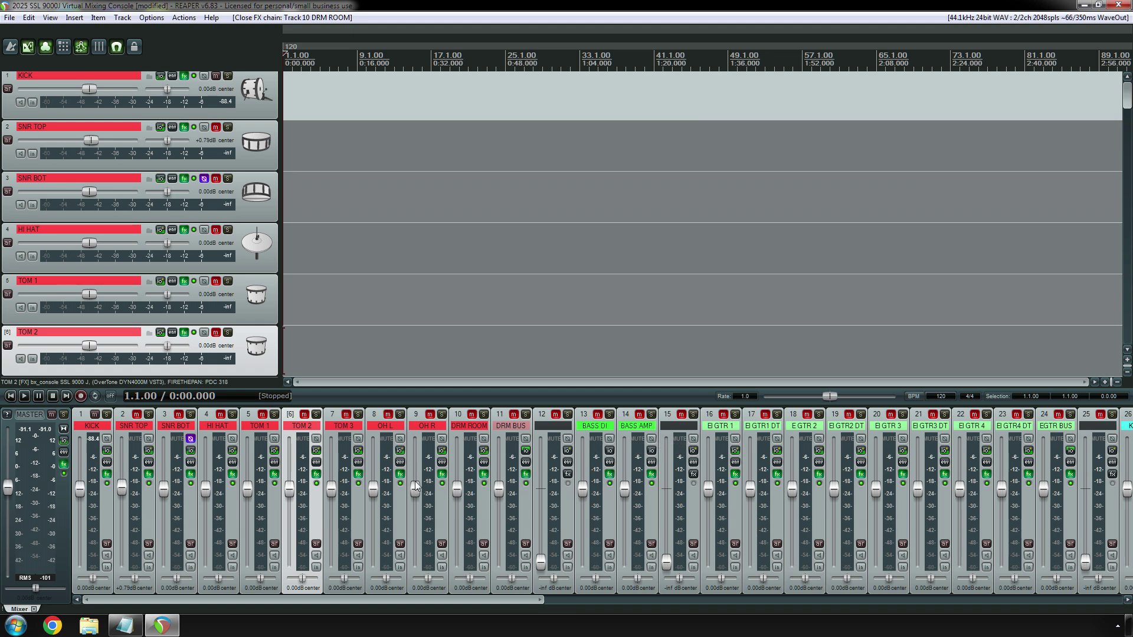
Reopen the DRM ROOM effects chain, recheck its reverbs, SSL 9000 J console and Virtual Mix Rack, return to Sunset Sound, and close it.
{"action": "left_click", "coordinate": [483, 475]}
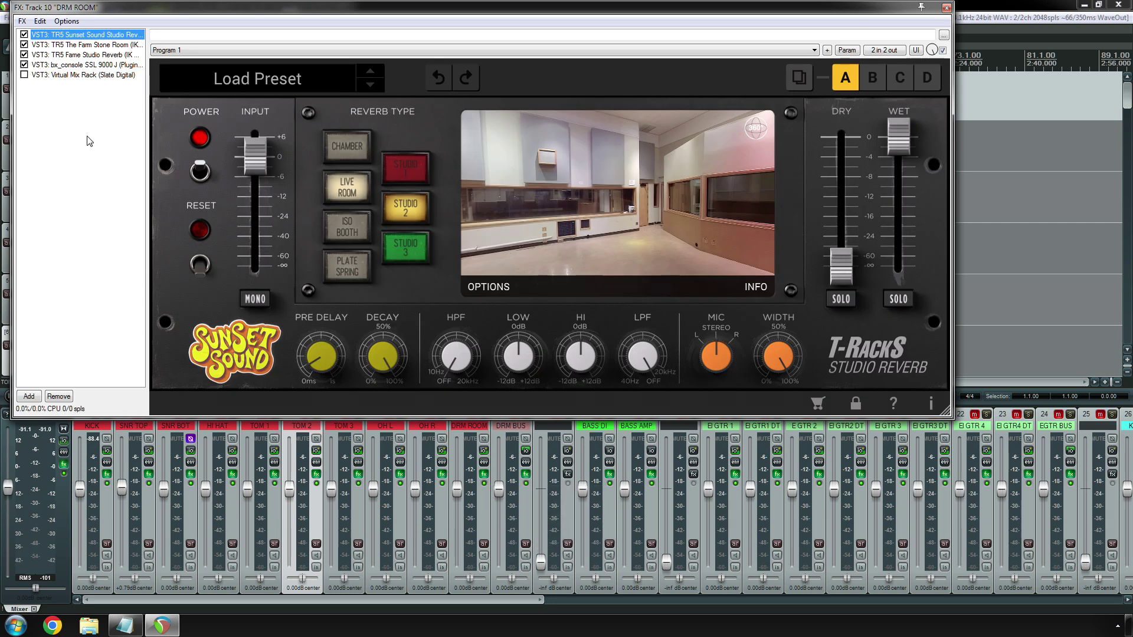
{"action": "key", "text": "Down"}
{"action": "key", "text": "Down"}
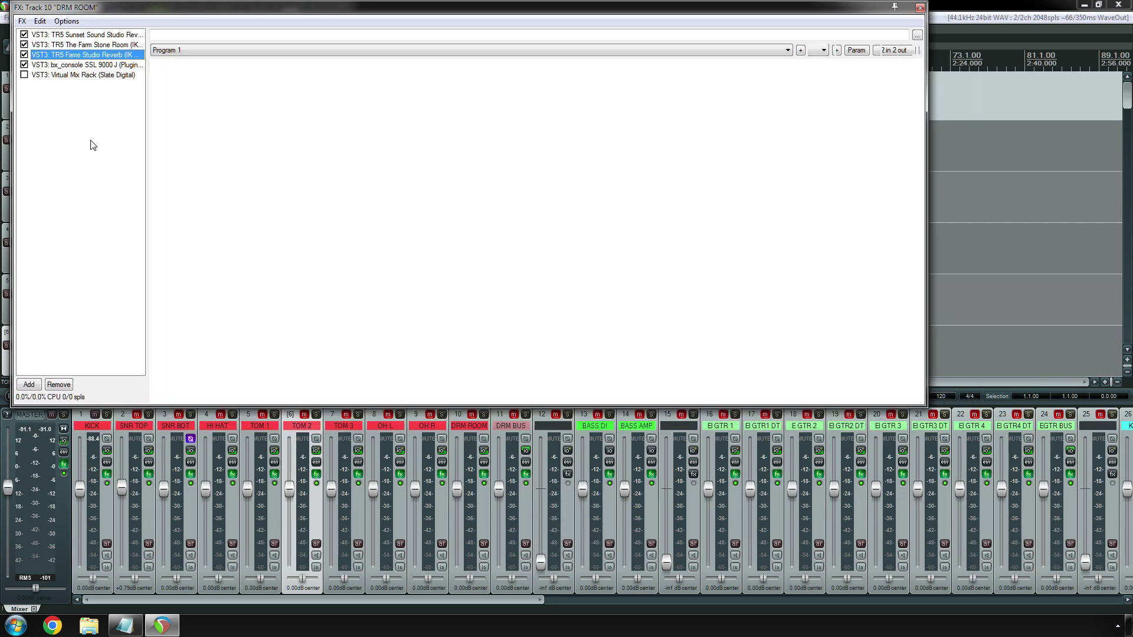
{"action": "key", "text": "Down"}
{"action": "key", "text": "Down"}
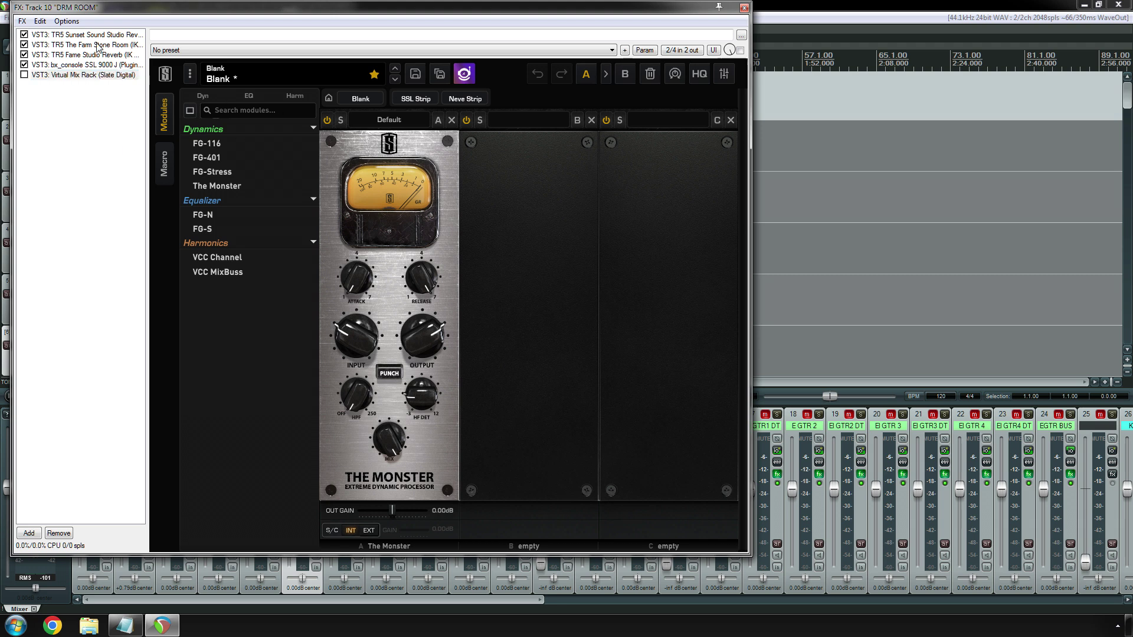
{"action": "left_click", "coordinate": [89, 35]}
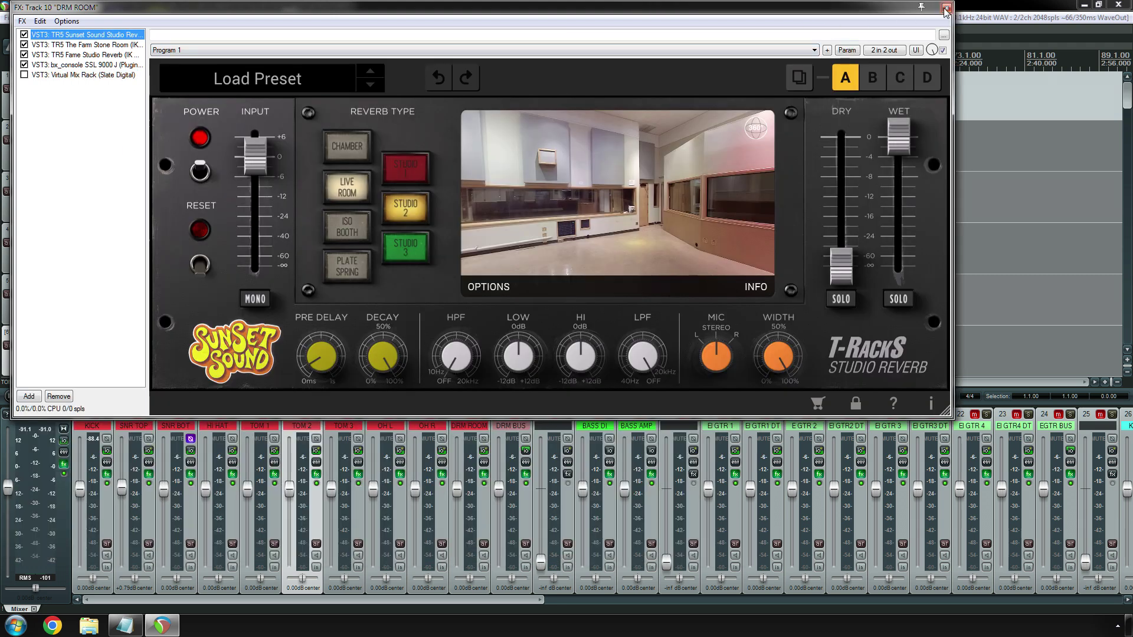
{"action": "left_click", "coordinate": [946, 8]}
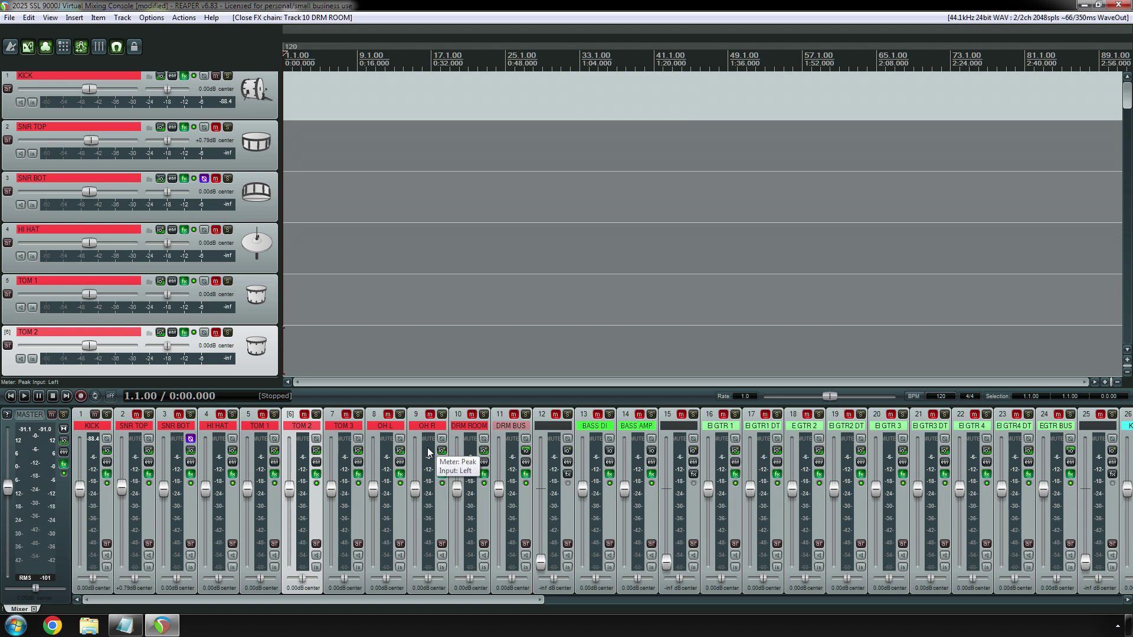
Open the DRM BUS effects chain, review its plug-ins from Nimbus through Black Box HG-2 and KClip to Blue Cat's Gain 3, and close it.
{"action": "left_click", "coordinate": [526, 475]}
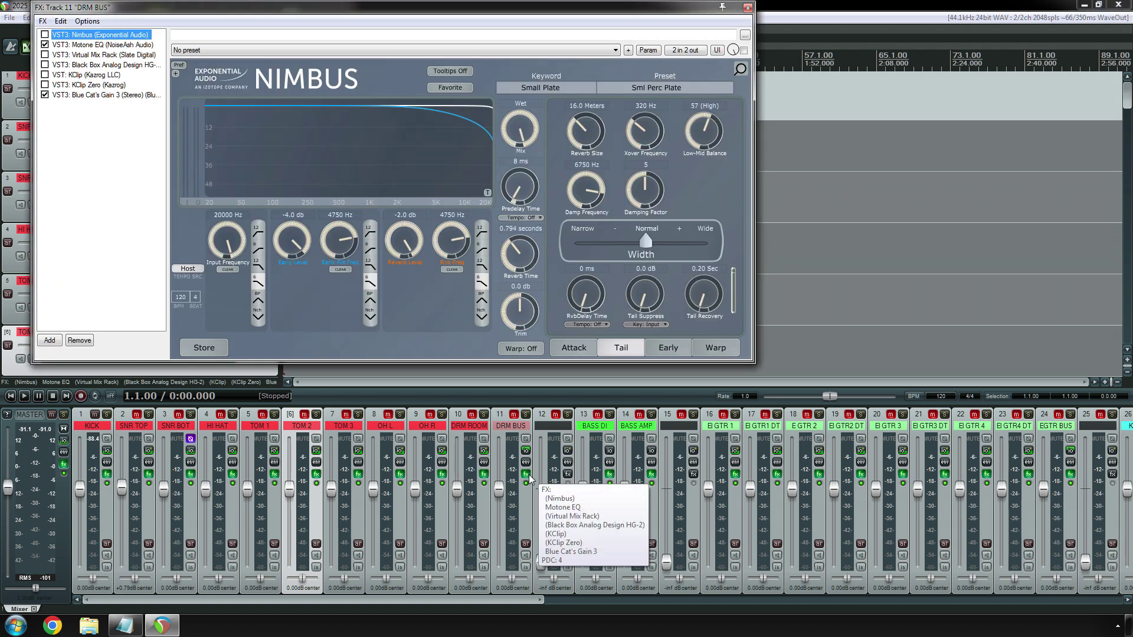
{"action": "key", "text": "Down"}
{"action": "key", "text": "Down"}
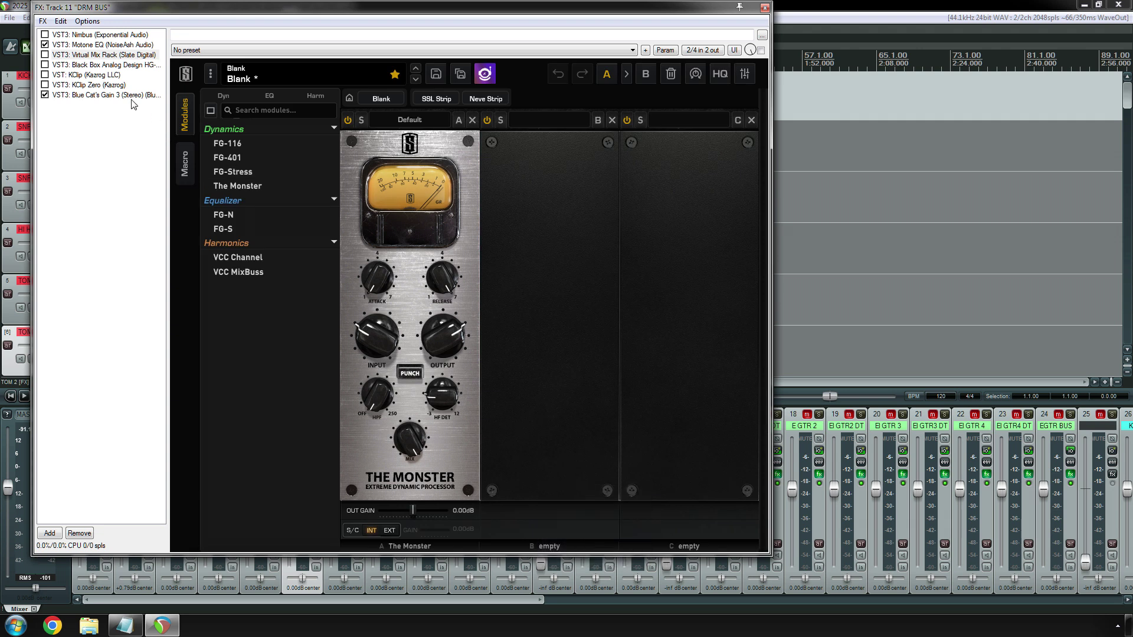
{"action": "left_click", "coordinate": [105, 66]}
{"action": "left_click", "coordinate": [105, 65]}
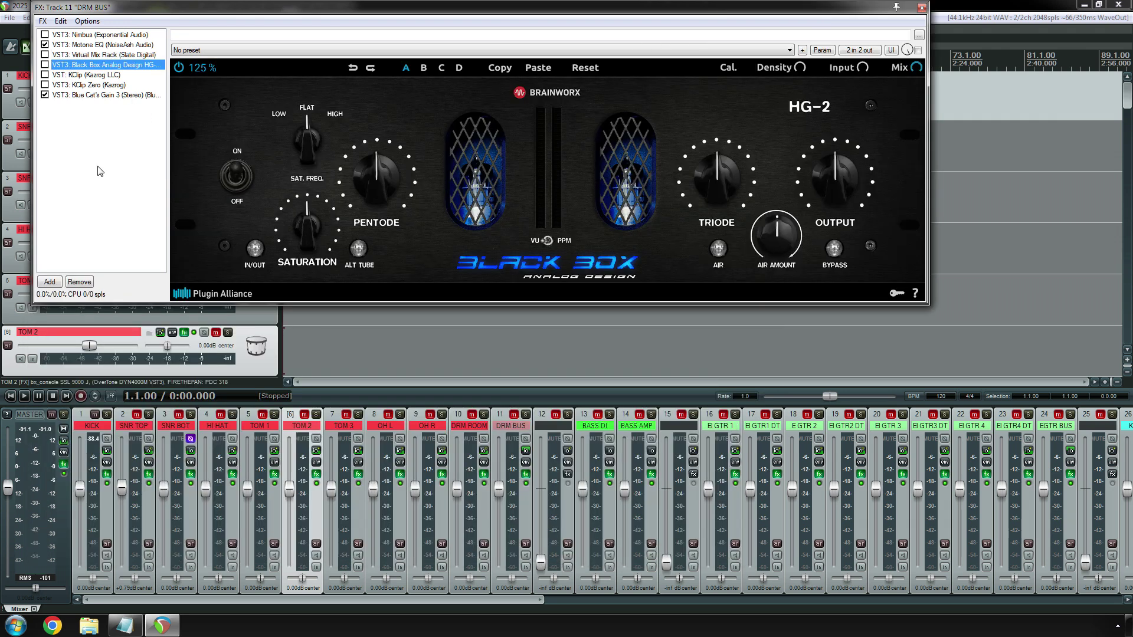
{"action": "key", "text": "Down"}
{"action": "key", "text": "Down"}
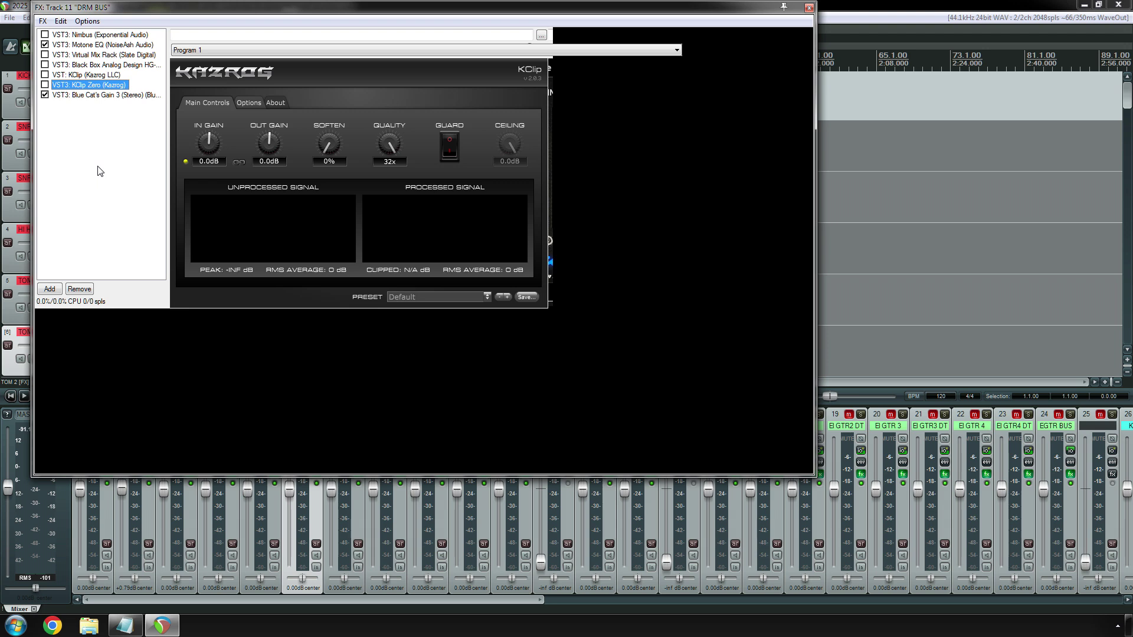
{"action": "key", "text": "Down"}
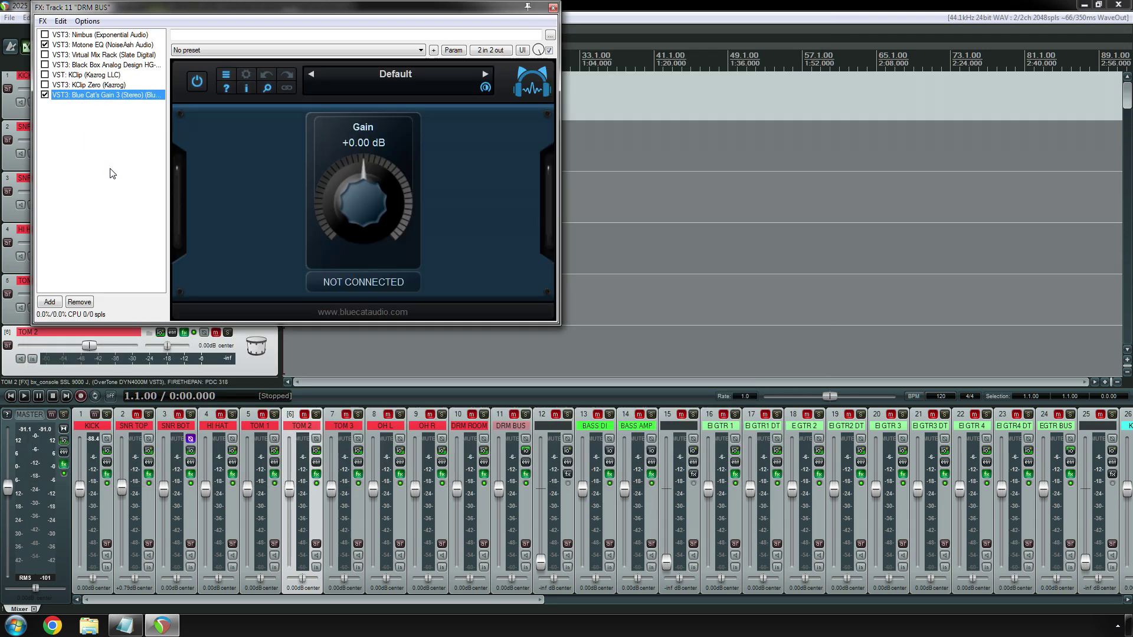
{"action": "left_click", "coordinate": [553, 8]}
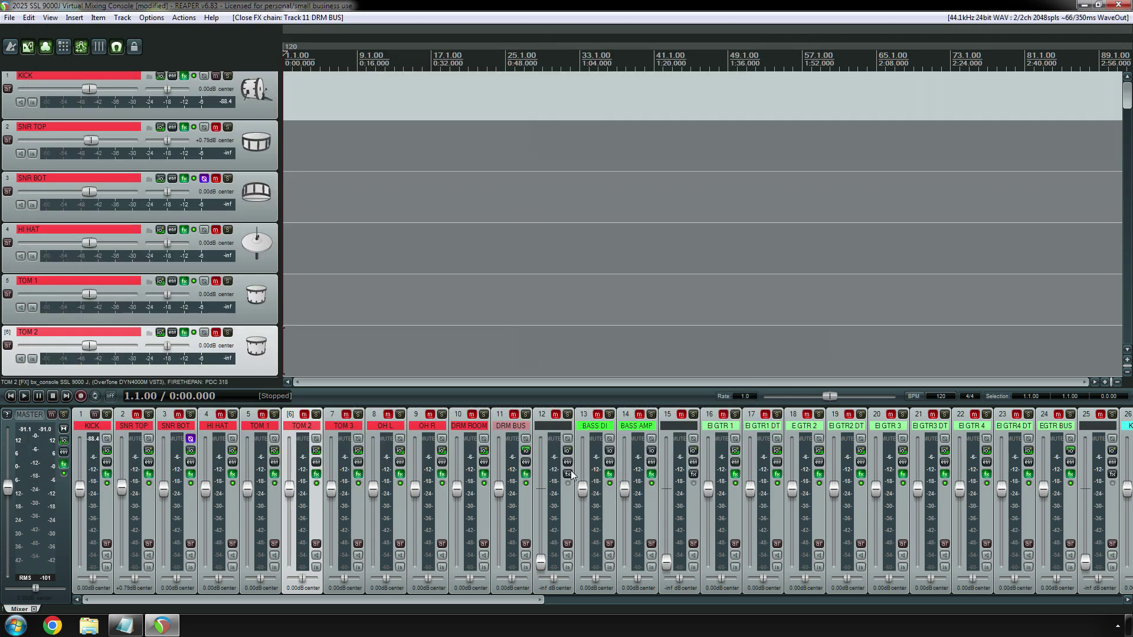
Open the BASS DI effects chain, review bx_console SSL 9000 J, RRS Bass Enhancer, TDR Nova, Motone EQ and Knorr, and close it.
{"action": "left_click", "coordinate": [610, 477]}
{"action": "key", "text": "Down"}
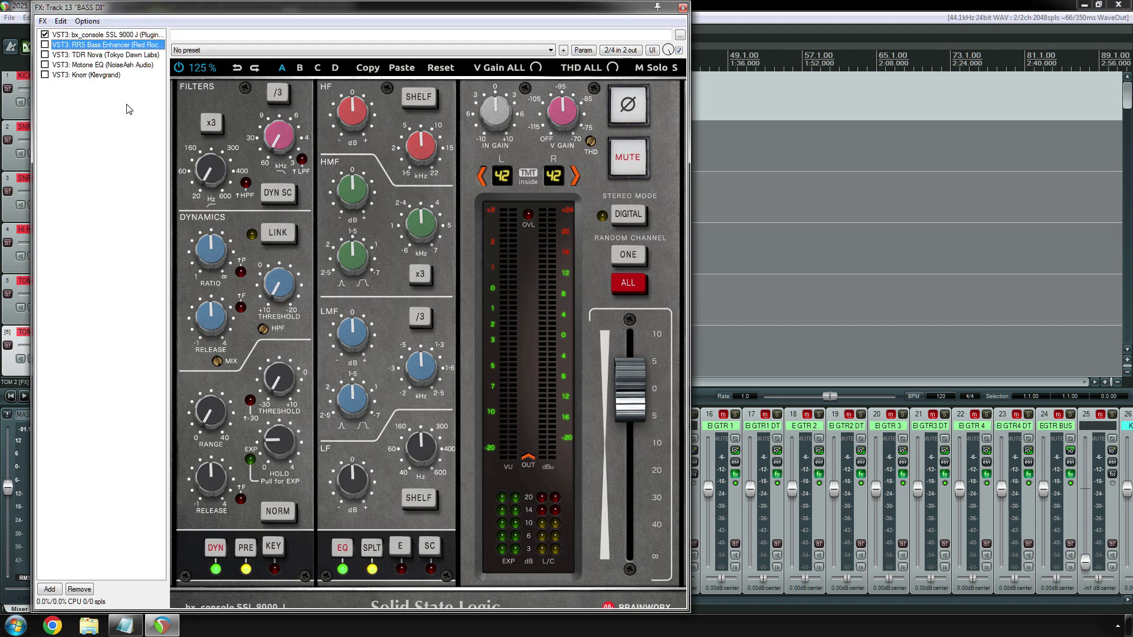
{"action": "key", "text": "Down"}
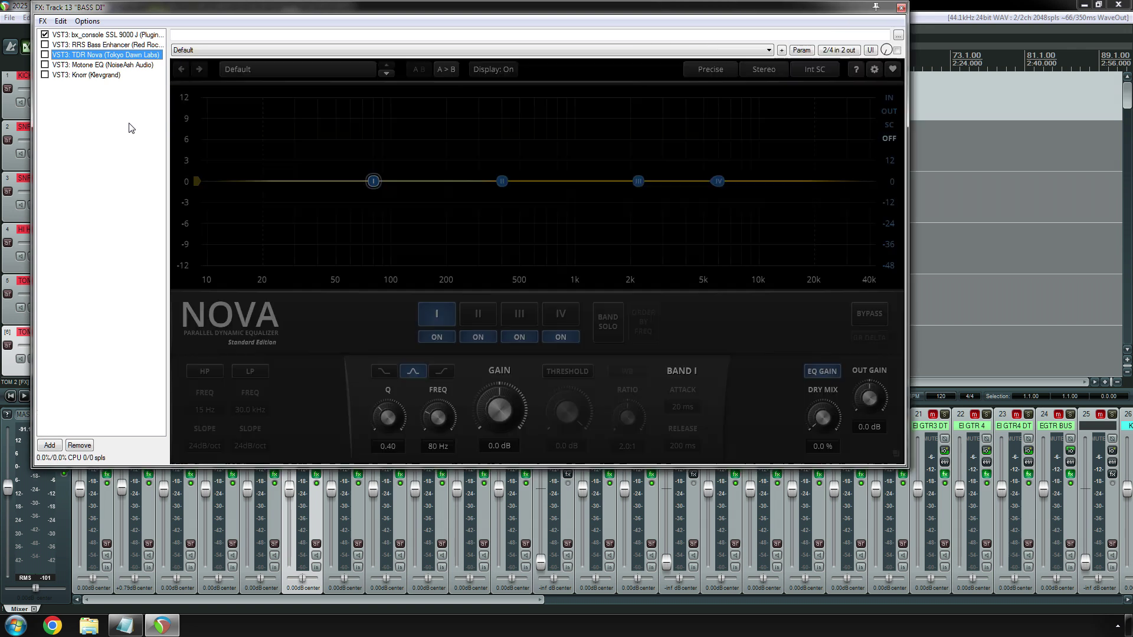
{"action": "key", "text": "Down"}
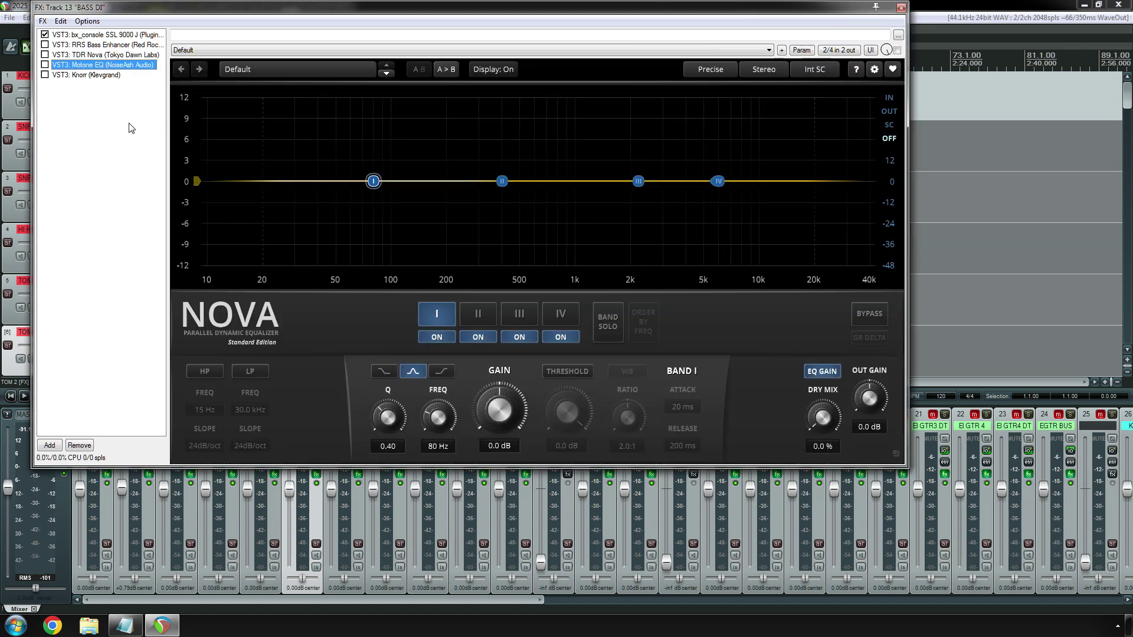
{"action": "key", "text": "Down"}
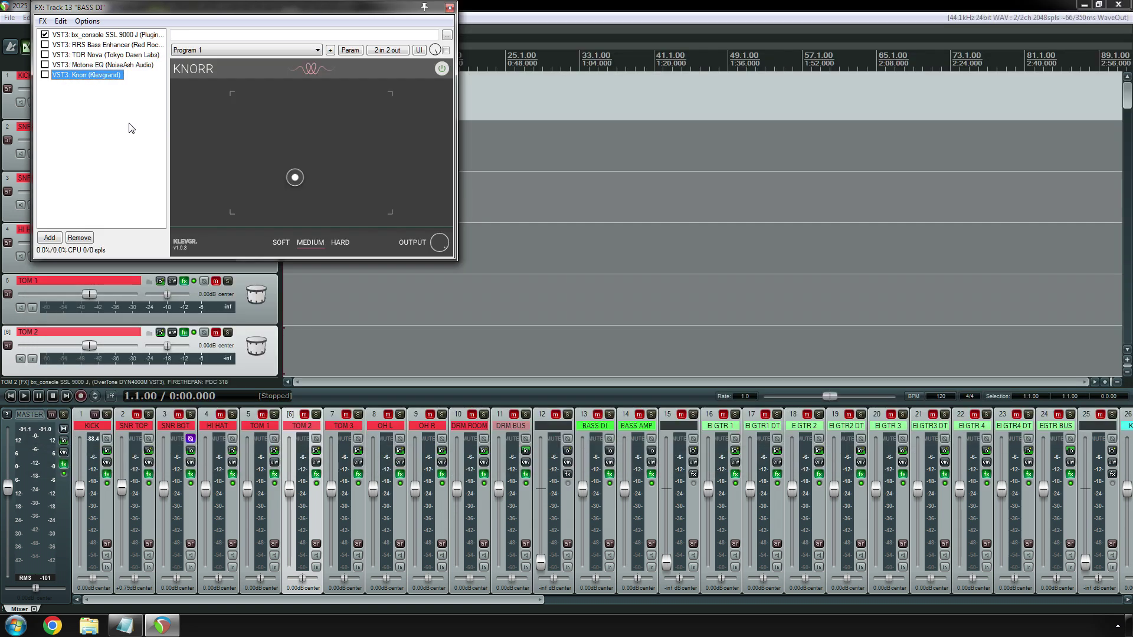
{"action": "left_click", "coordinate": [449, 7]}
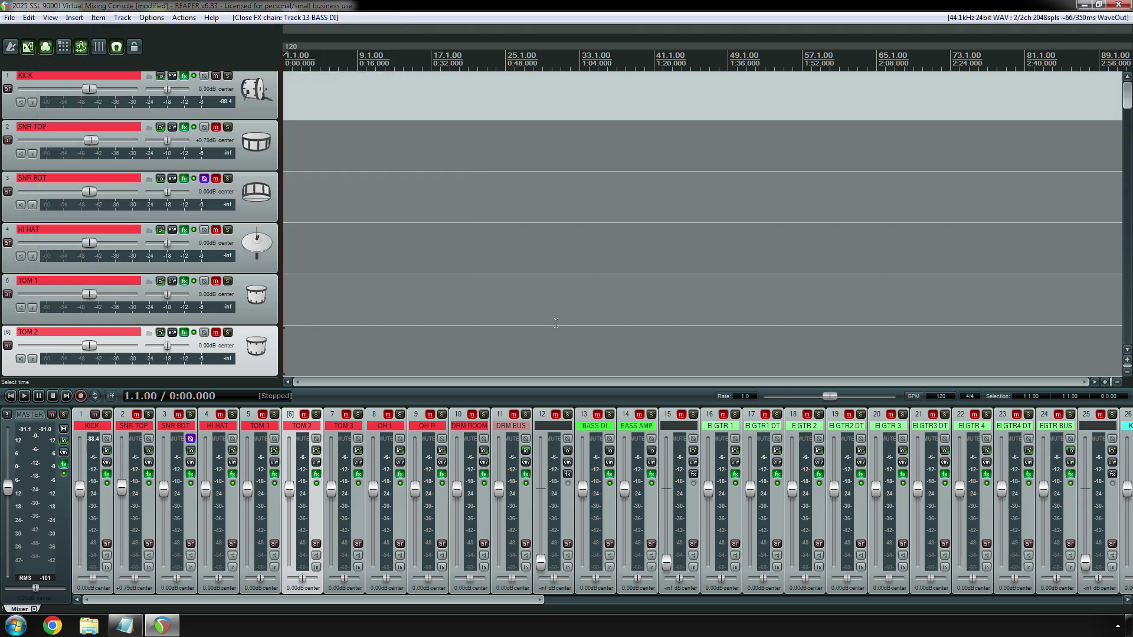
View the BASS AMP track's bx_console SSL 9000 J, compare it with the BASS DI chain, return to BASS AMP, and close the window.
{"action": "left_click", "coordinate": [652, 474]}
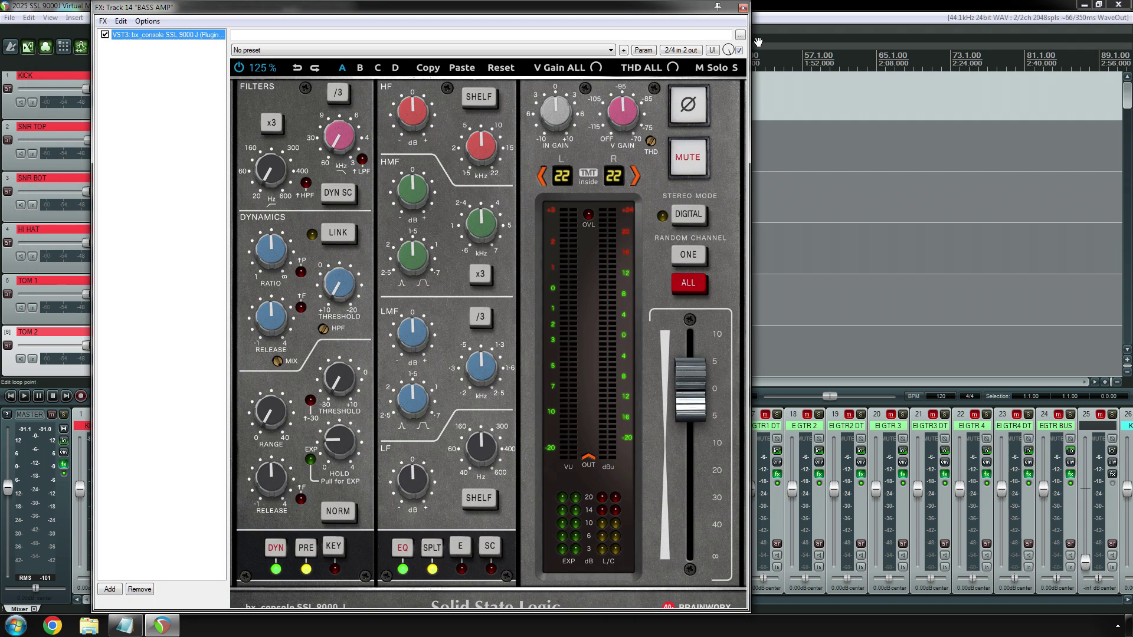
{"action": "left_click", "coordinate": [738, 5]}
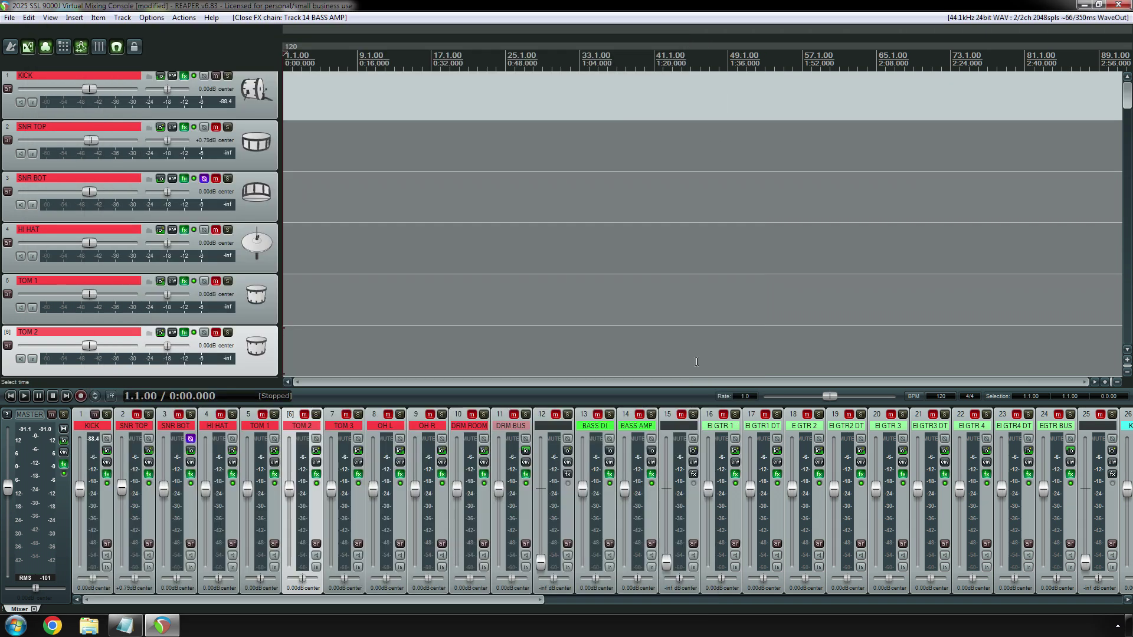
{"action": "left_click", "coordinate": [609, 474]}
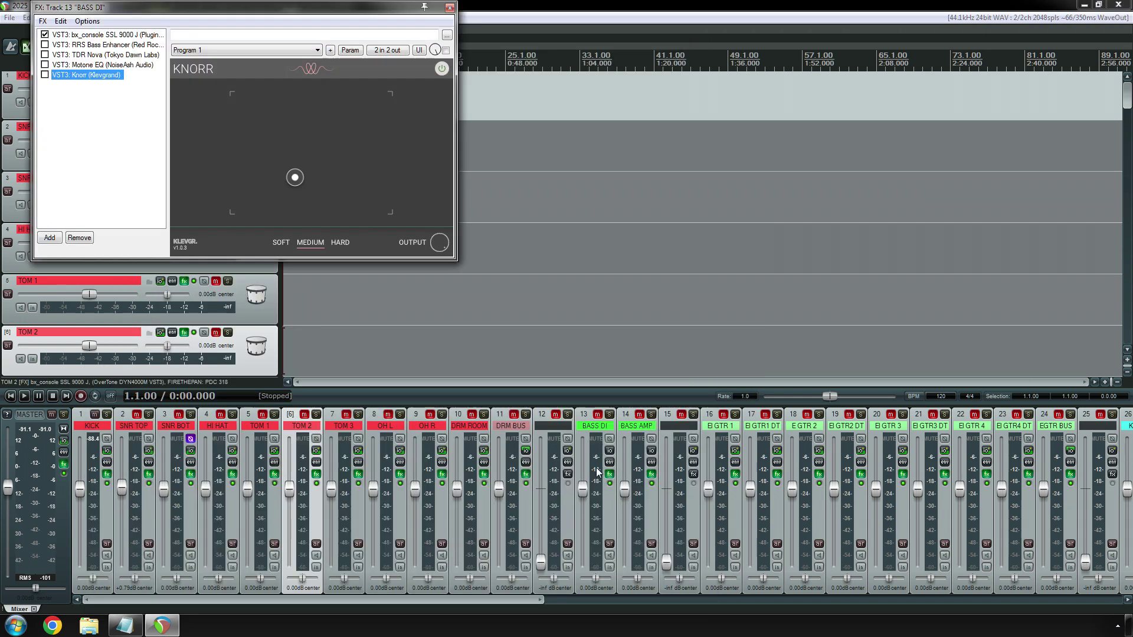
{"action": "left_click", "coordinate": [651, 474]}
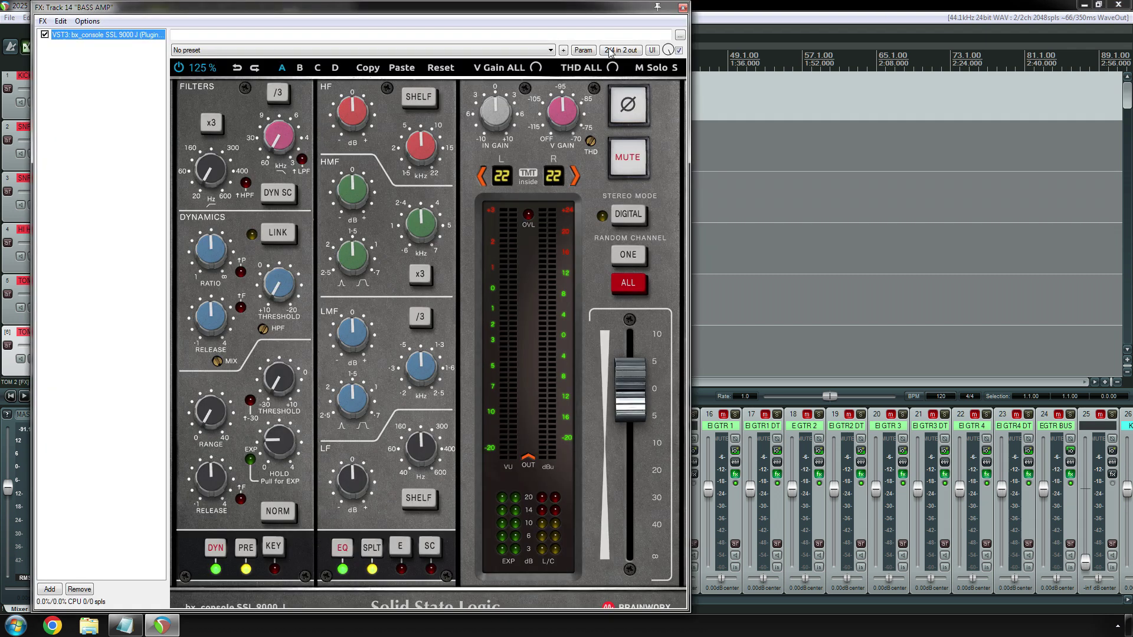
{"action": "left_click", "coordinate": [683, 7]}
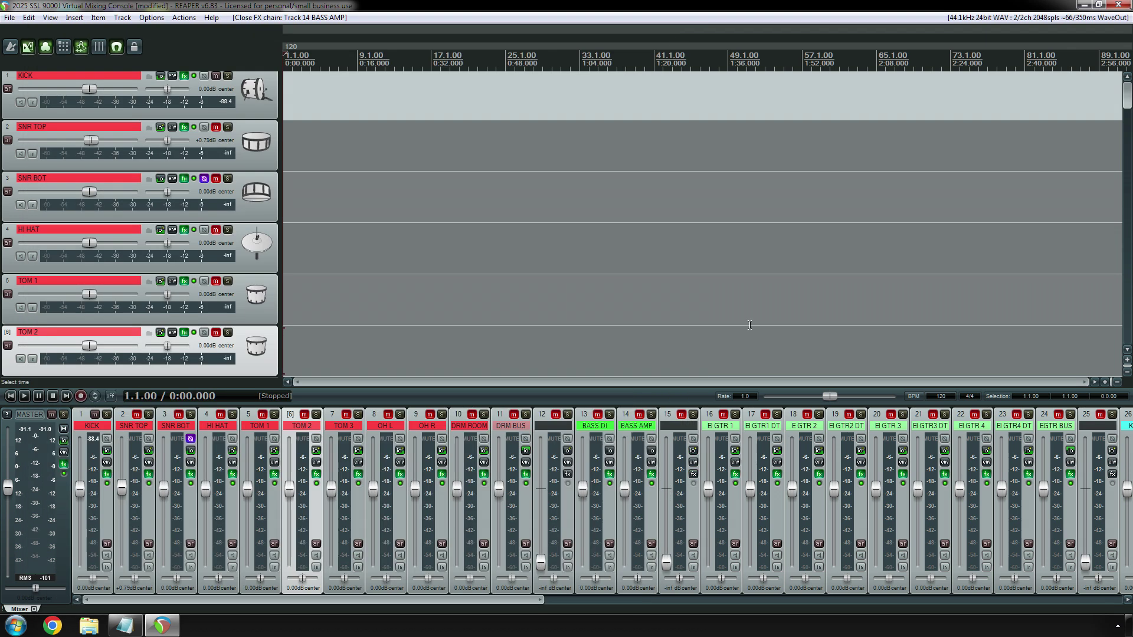
Open the first electric guitar track's effects chain and review TR5 White Channel, Haaze 2 and smartComp2.
{"action": "left_click", "coordinate": [735, 473]}
{"action": "key", "text": "Up"}
{"action": "key", "text": "Up"}
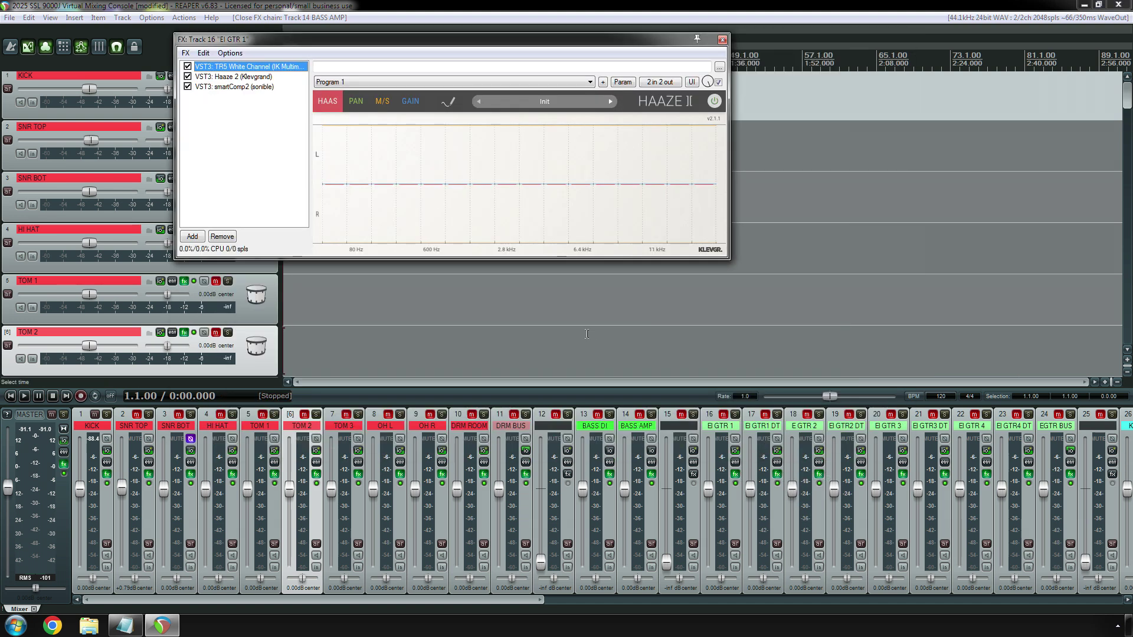
{"action": "key", "text": "Down"}
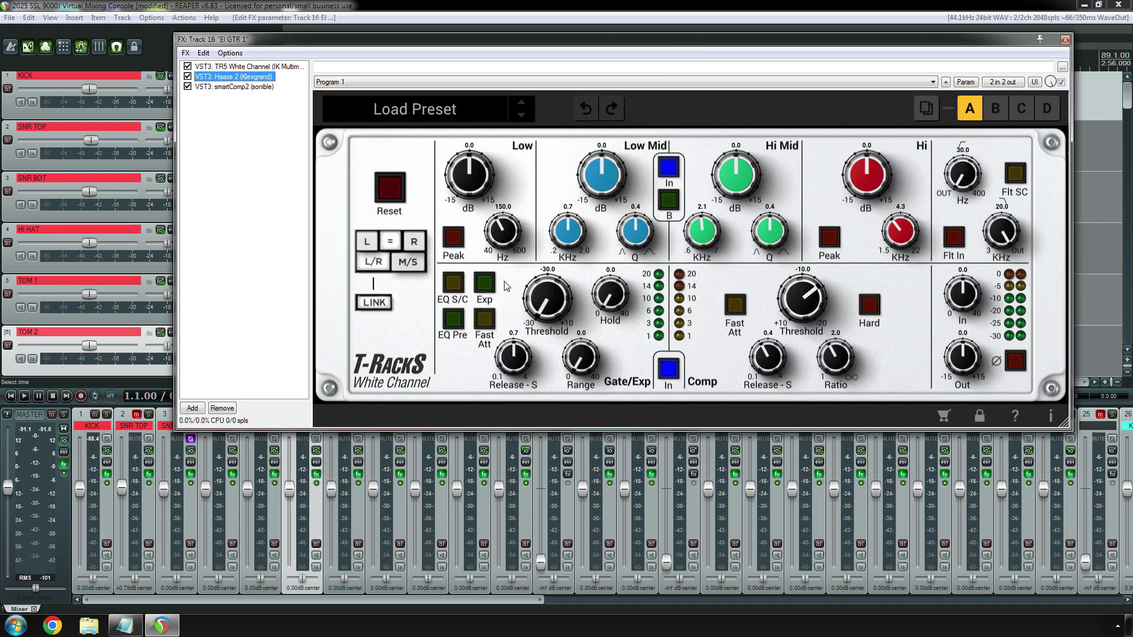
{"action": "key", "text": "Down"}
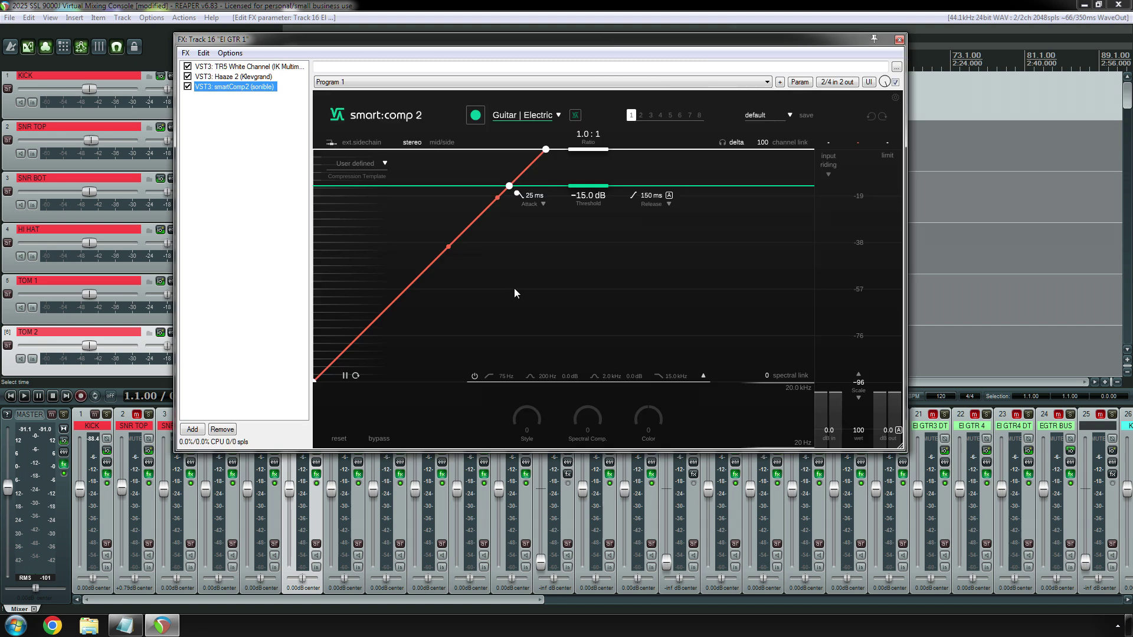
Open the first guitar double-track's effects chain on track 17 and review its TR5 White Channel and Haaze 2.
{"action": "left_click", "coordinate": [776, 475]}
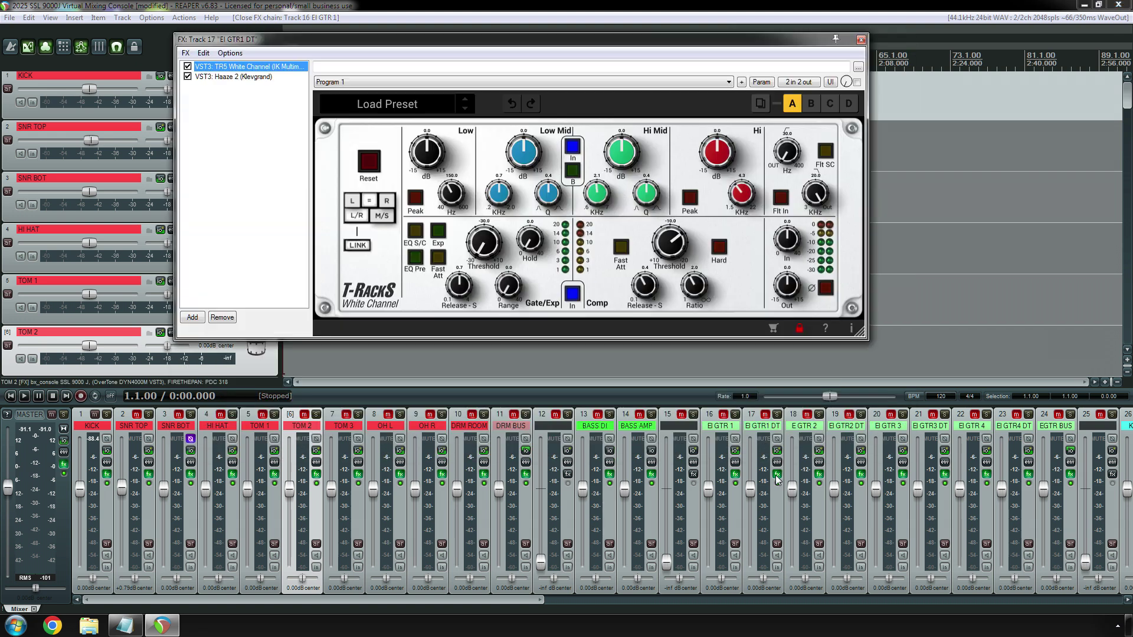
{"action": "key", "text": "Down"}
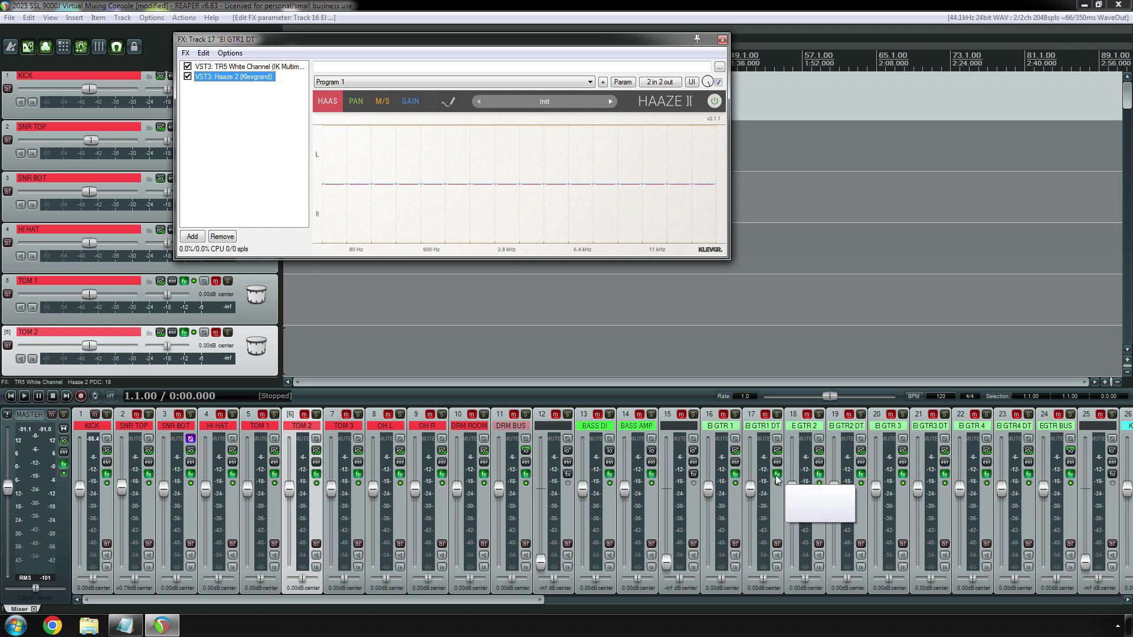
{"action": "left_click", "coordinate": [777, 475]}
{"action": "left_click", "coordinate": [777, 476]}
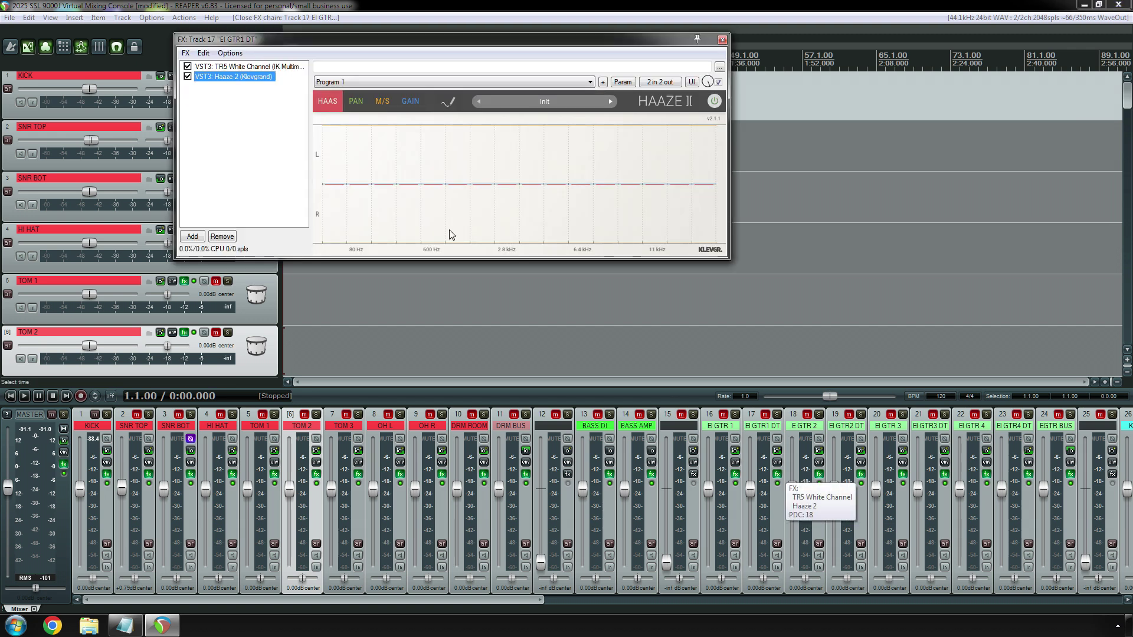
Remove Haaze 2 from track 17's effects chain, leaving TR5 White Channel selected, and close the window.
{"action": "left_click", "coordinate": [231, 79]}
{"action": "left_click", "coordinate": [242, 67]}
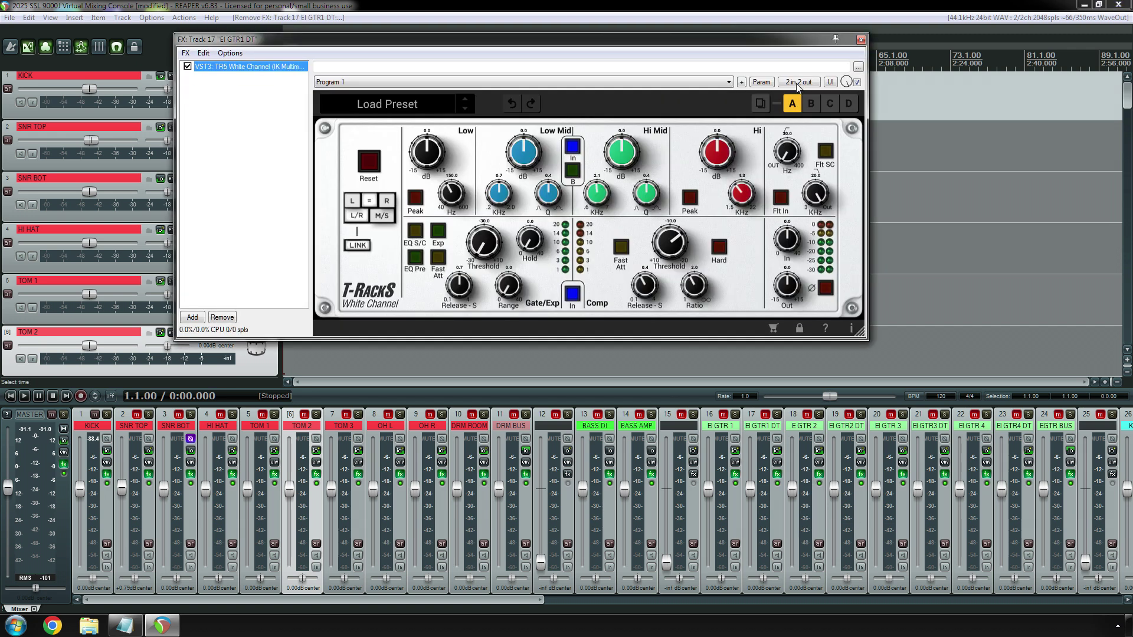
{"action": "left_click", "coordinate": [866, 39]}
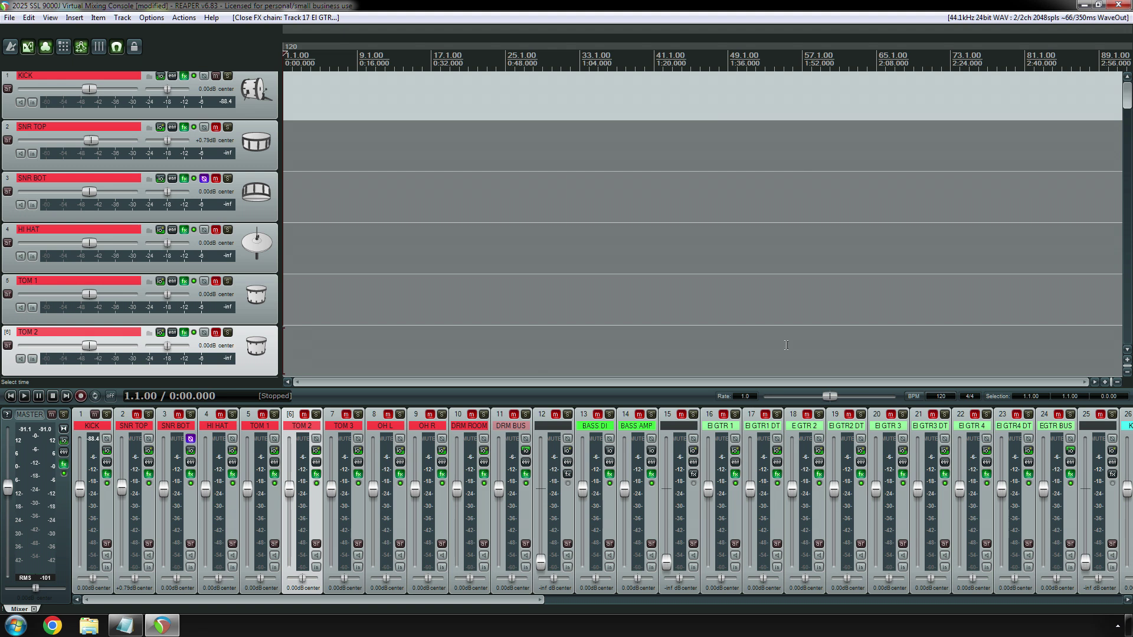
Open the effects chains of the electric guitar tracks 18 to 23 one after another and review their bx_console SSL 9000 J.
{"action": "left_click", "coordinate": [819, 475]}
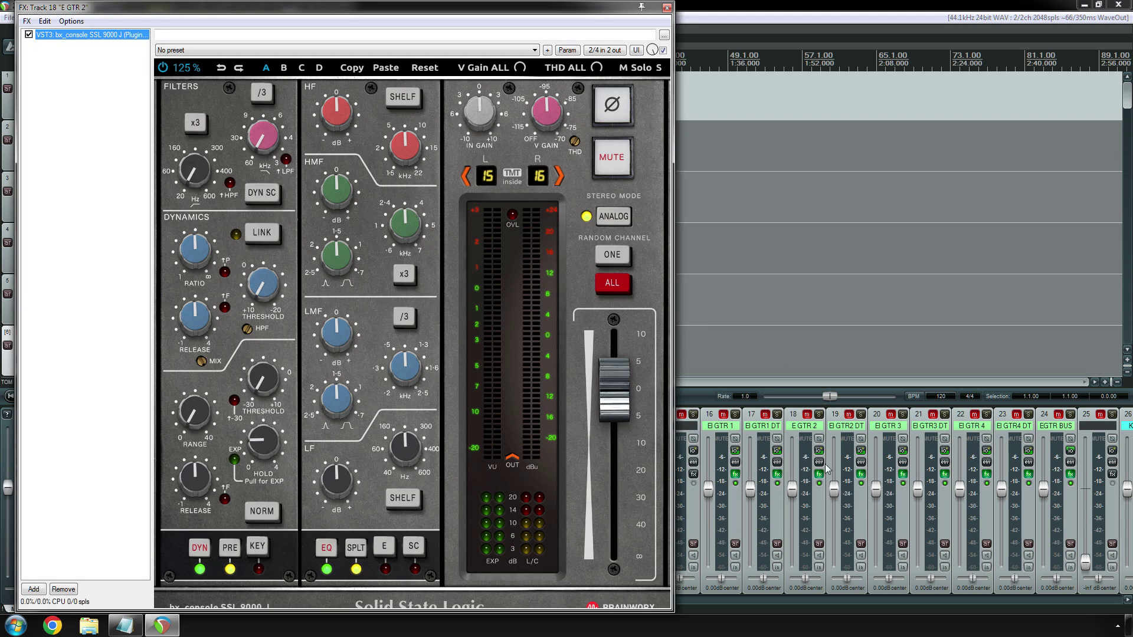
{"action": "left_click", "coordinate": [861, 475]}
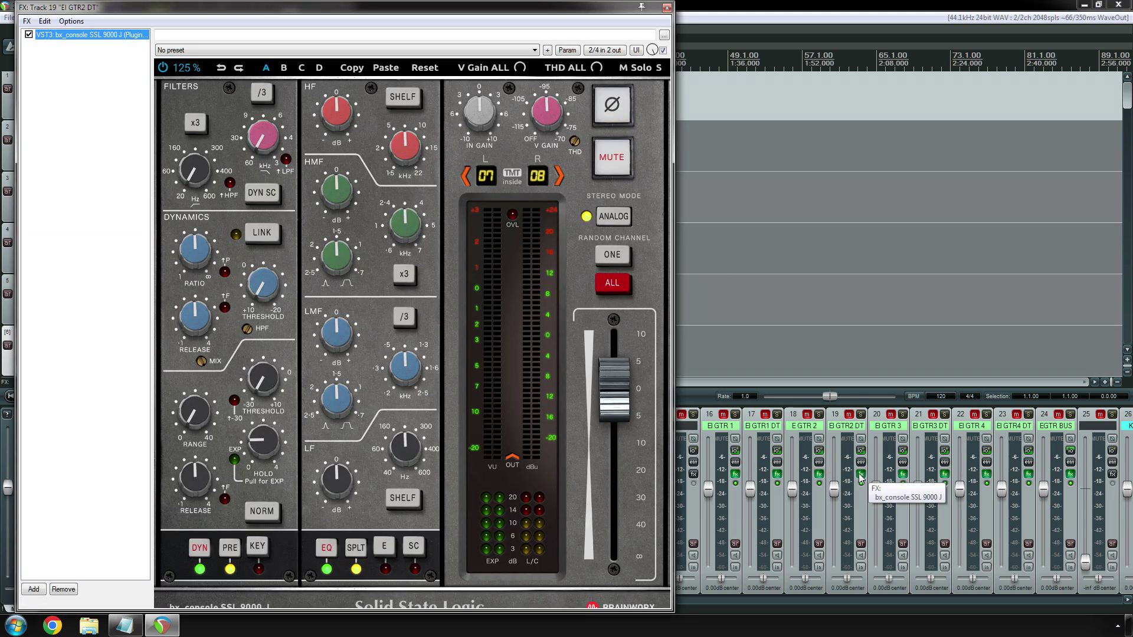
{"action": "left_click", "coordinate": [903, 474]}
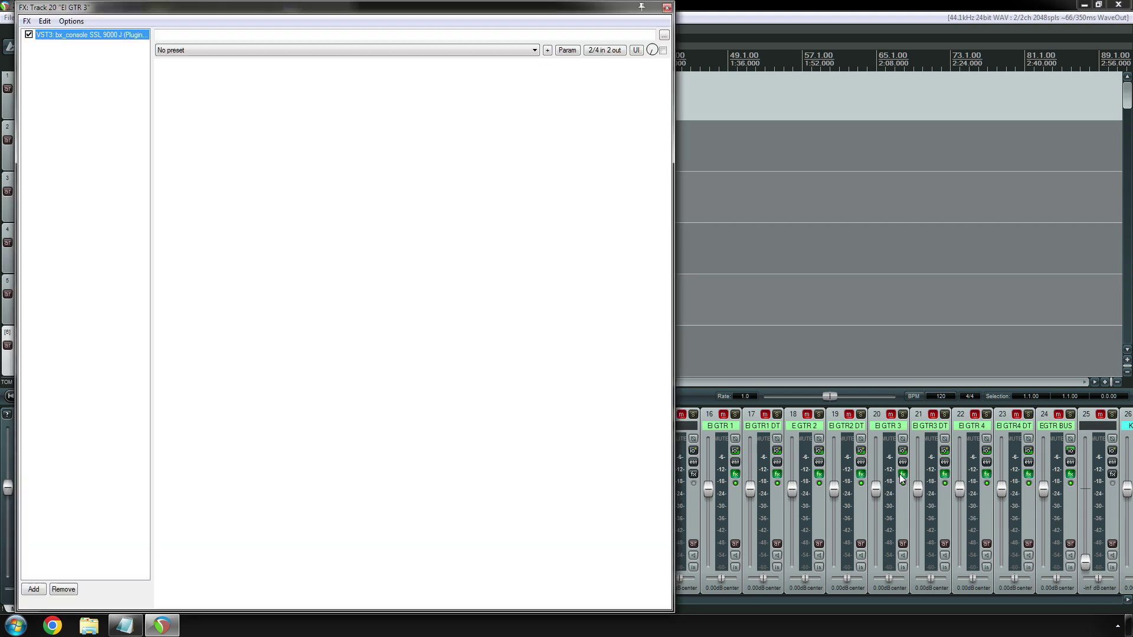
{"action": "left_click", "coordinate": [945, 475]}
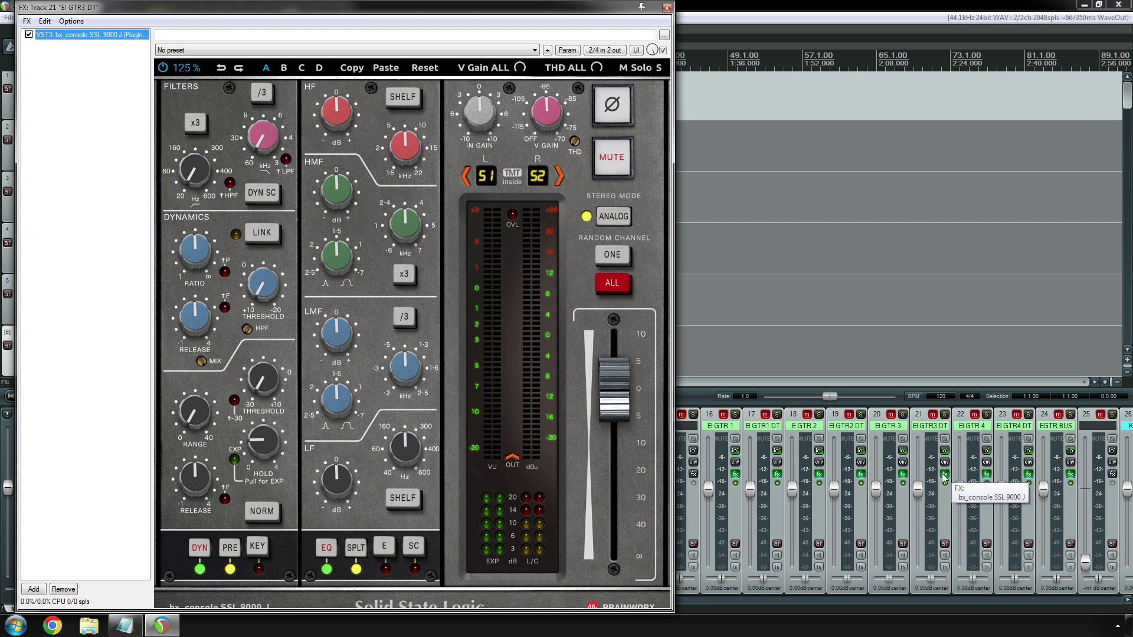
{"action": "left_click", "coordinate": [986, 475]}
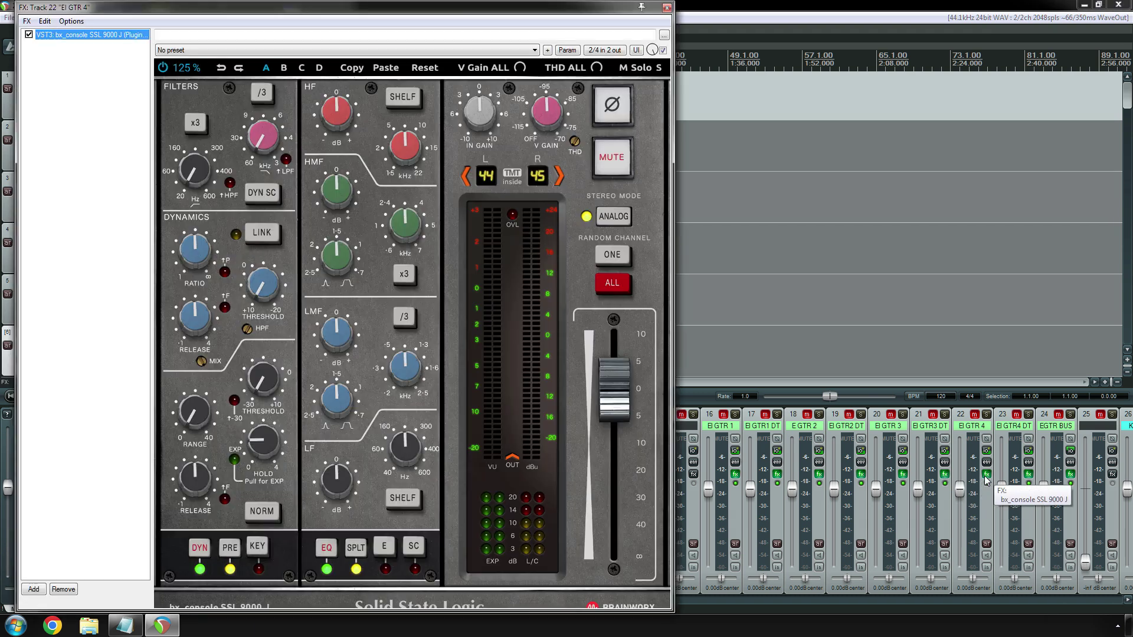
{"action": "left_click", "coordinate": [1029, 474]}
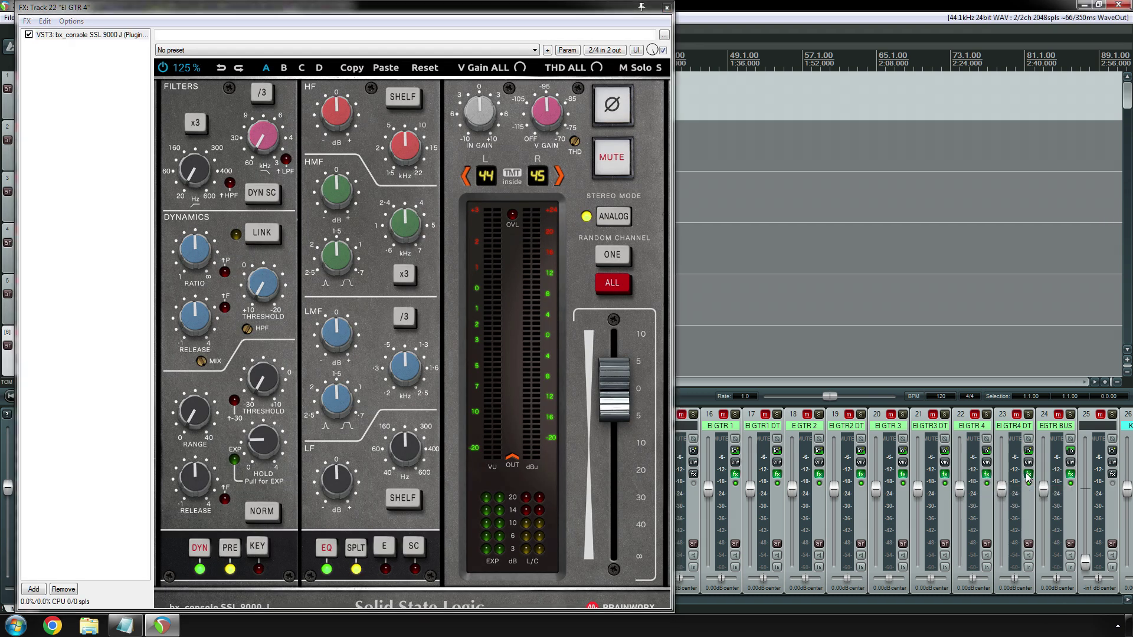
Open the EGTR BUS effects chain and review Virtual Mix Rack, TEAL, Magic7, elysia museq master and Blue Cat's Gain 3.
{"action": "left_click", "coordinate": [1070, 477]}
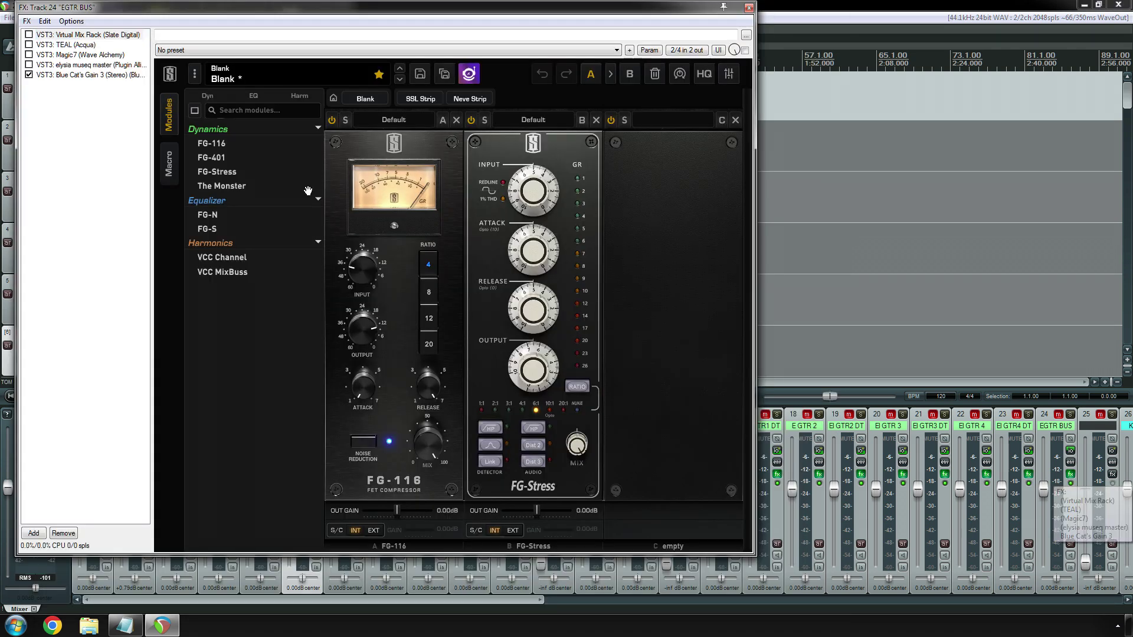
{"action": "left_click", "coordinate": [96, 35]}
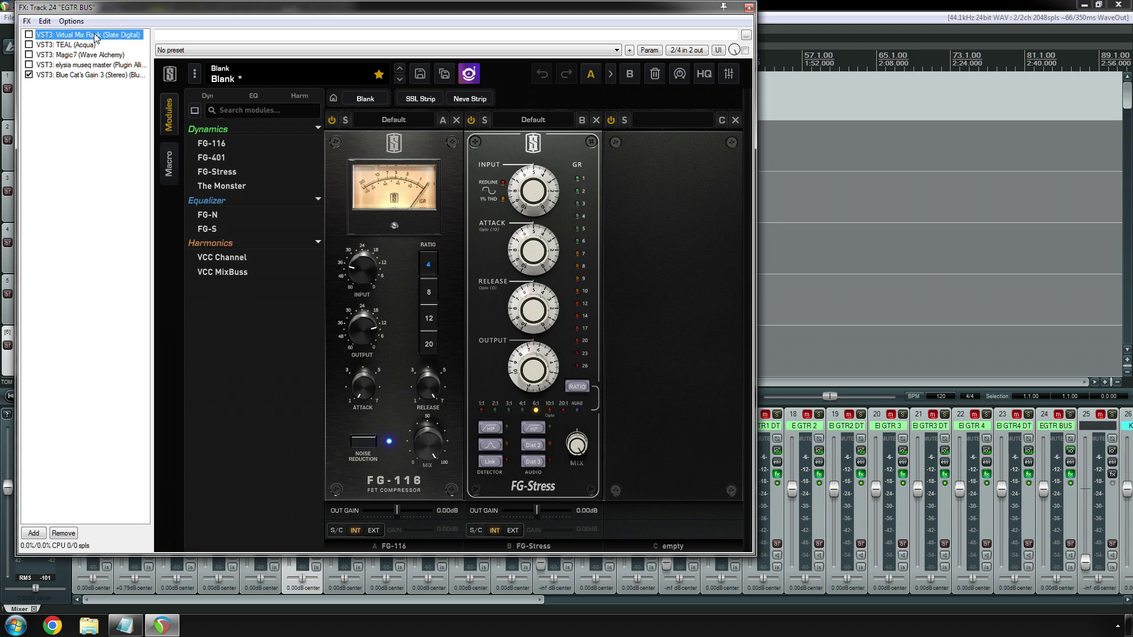
{"action": "key", "text": "Down"}
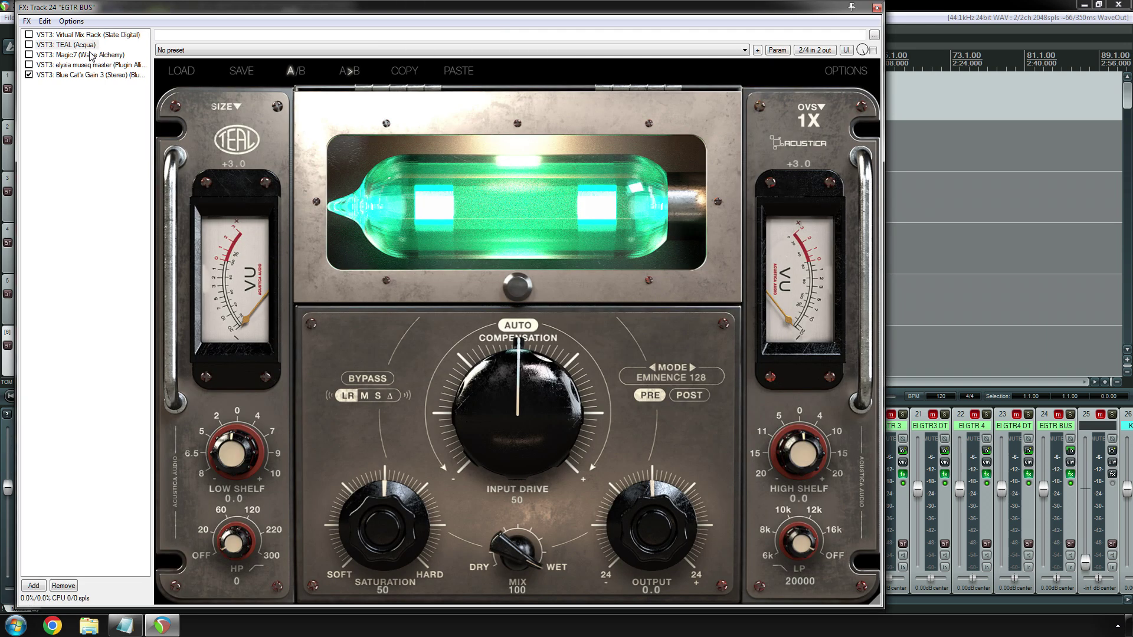
{"action": "left_click", "coordinate": [92, 55]}
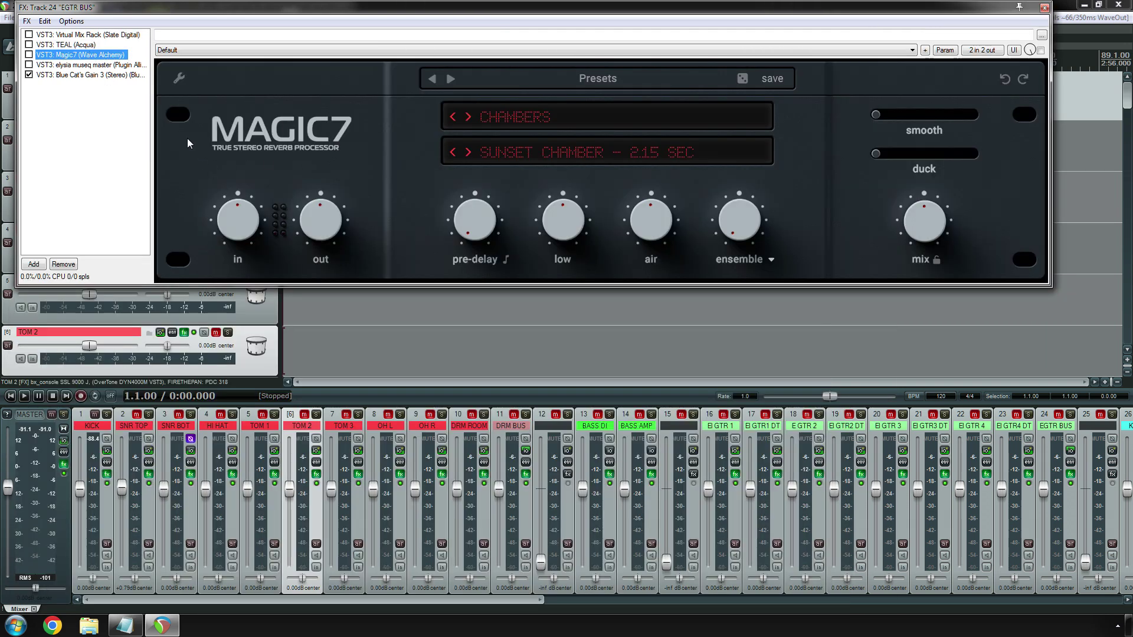
{"action": "key", "text": "Down"}
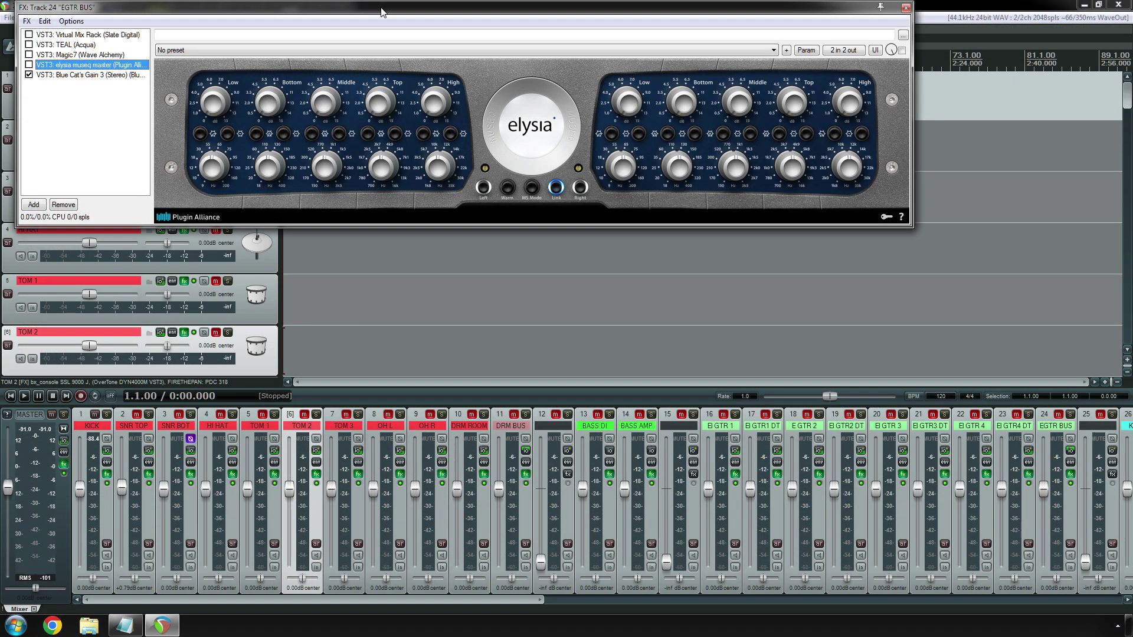
{"action": "key", "text": "Down"}
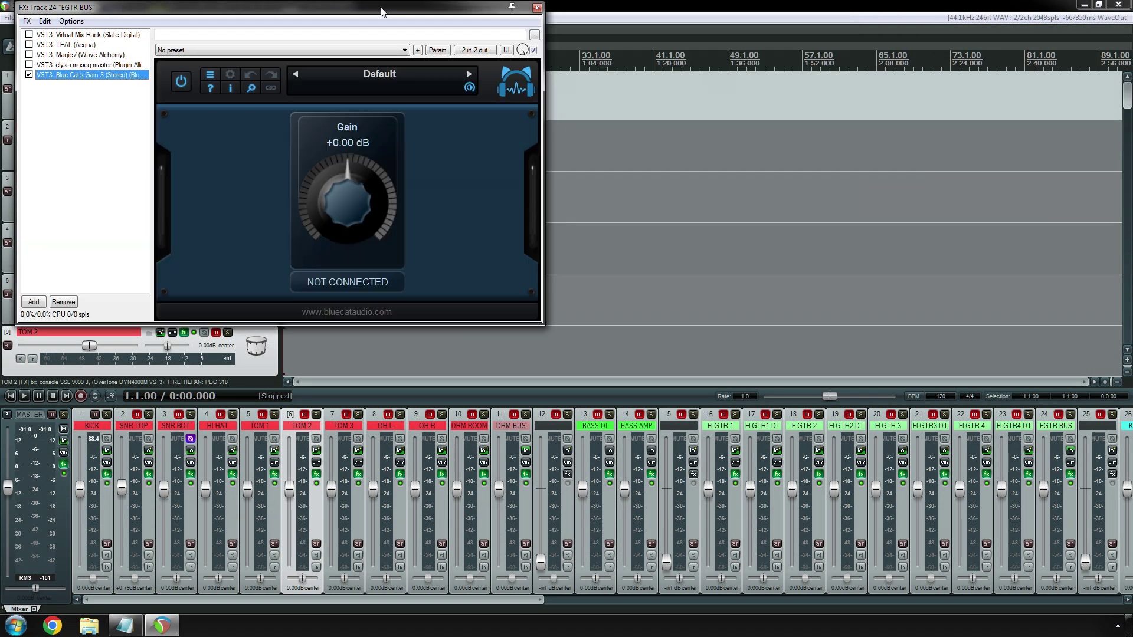
Revisit Virtual Mix Rack, elysia museq master and Blue Cat's Gain 3 in the EGTR BUS chain, and close its window.
{"action": "left_click", "coordinate": [112, 35]}
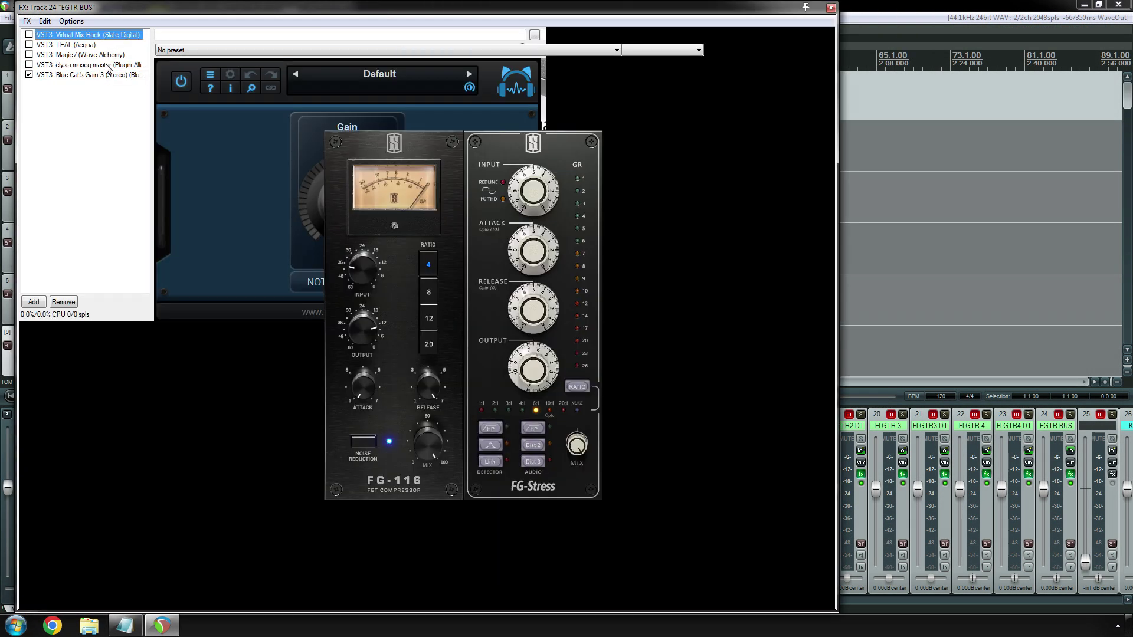
{"action": "left_click", "coordinate": [109, 65]}
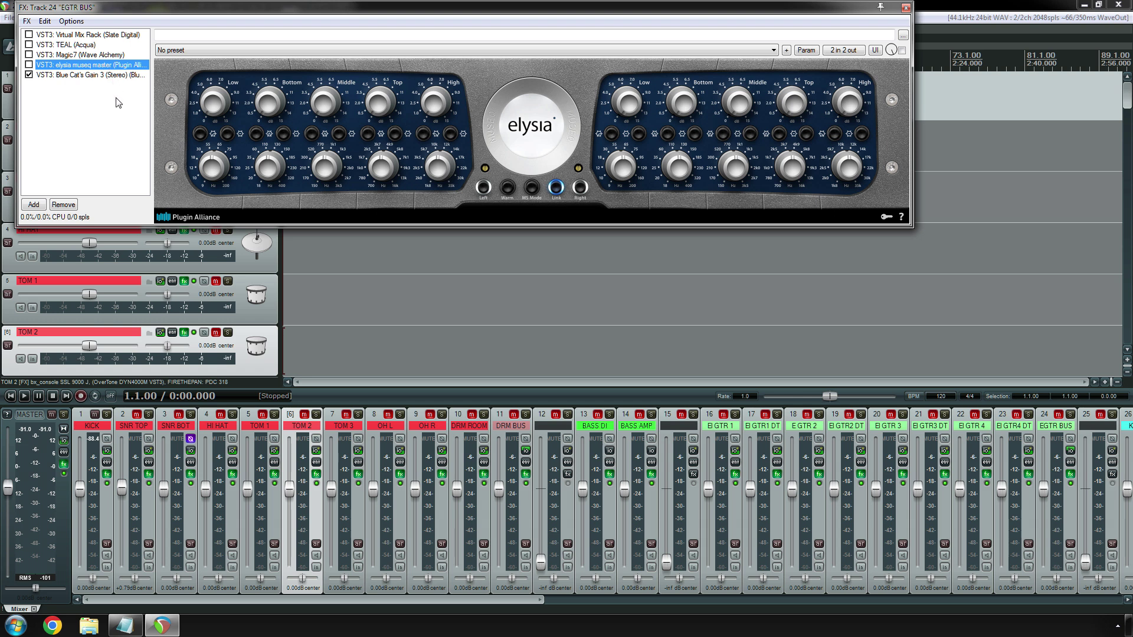
{"action": "key", "text": "Down"}
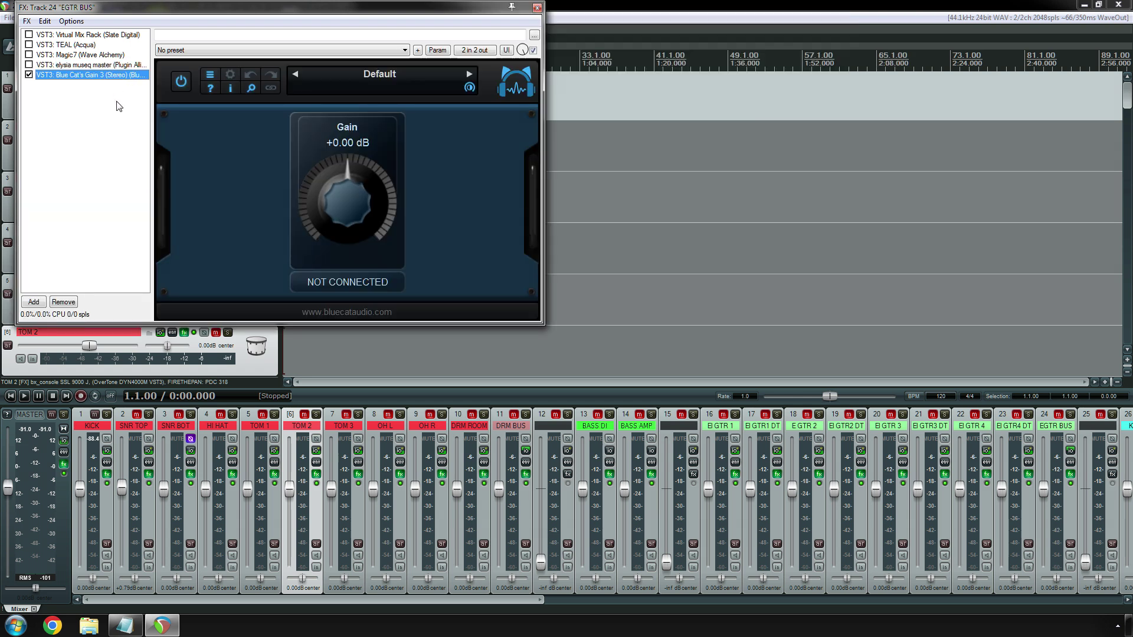
{"action": "left_click", "coordinate": [84, 36]}
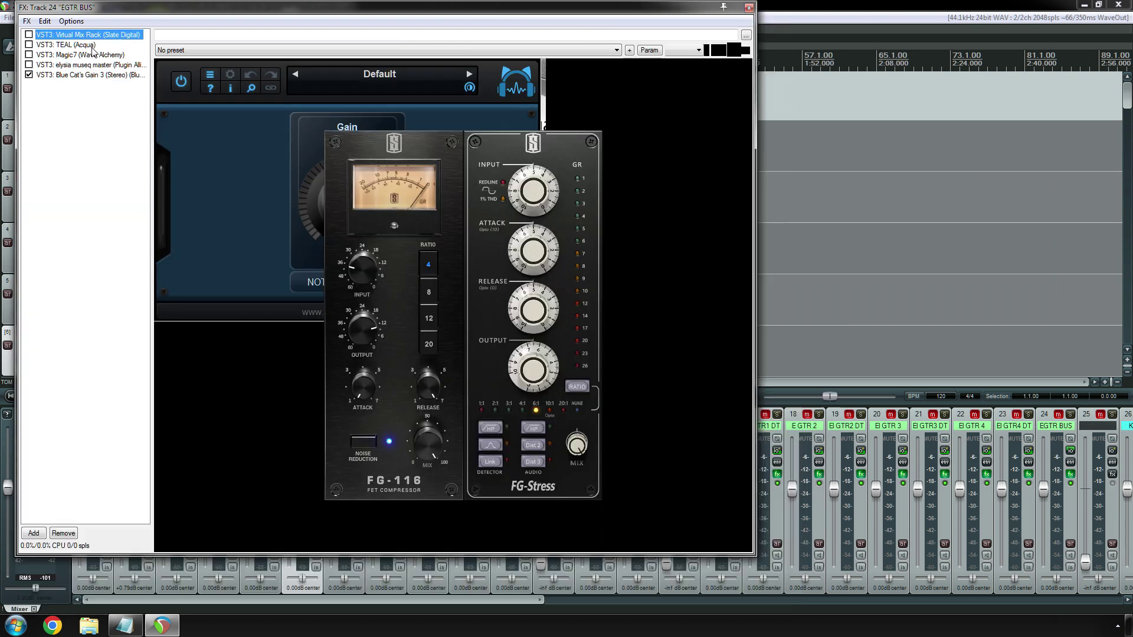
{"action": "left_click", "coordinate": [749, 7]}
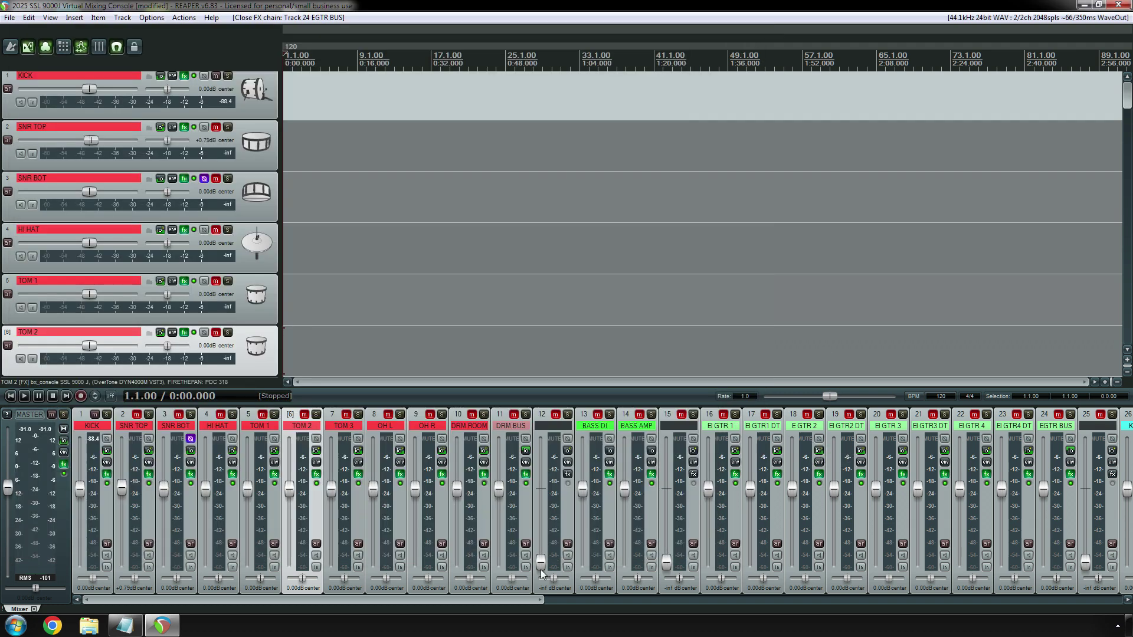
Open the KEYS 1 track's effects chain, review bx_console SSL 9000 J, TDR Nova and smartComp2, and close the window.
{"action": "left_click_drag", "start_coordinate": [504, 598], "coordinate": [951, 599]}
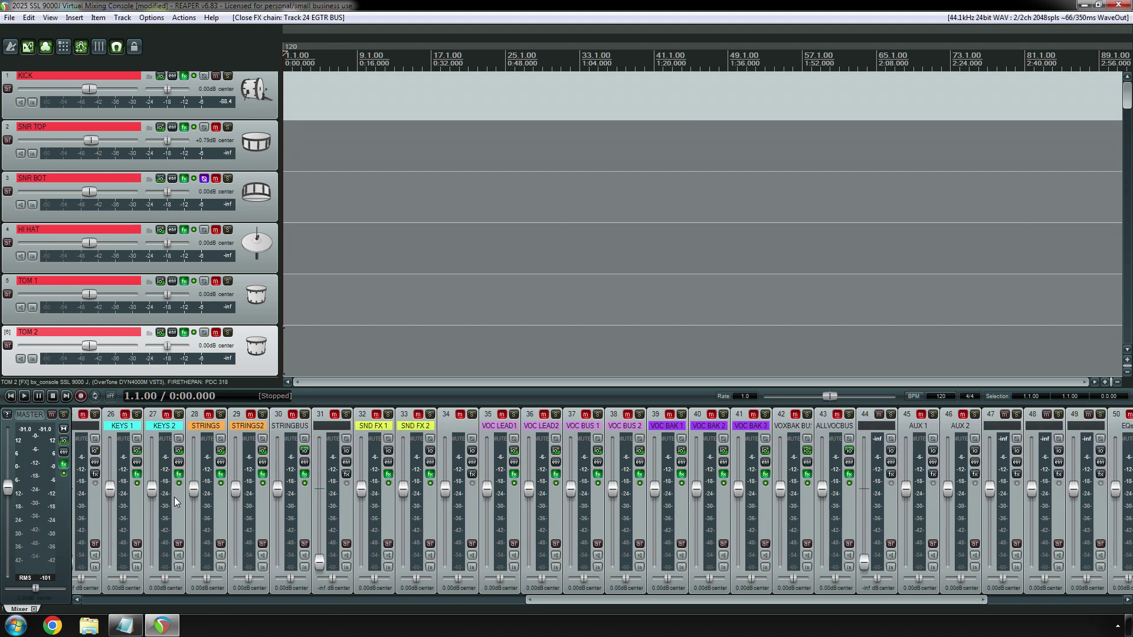
{"action": "left_click", "coordinate": [140, 472]}
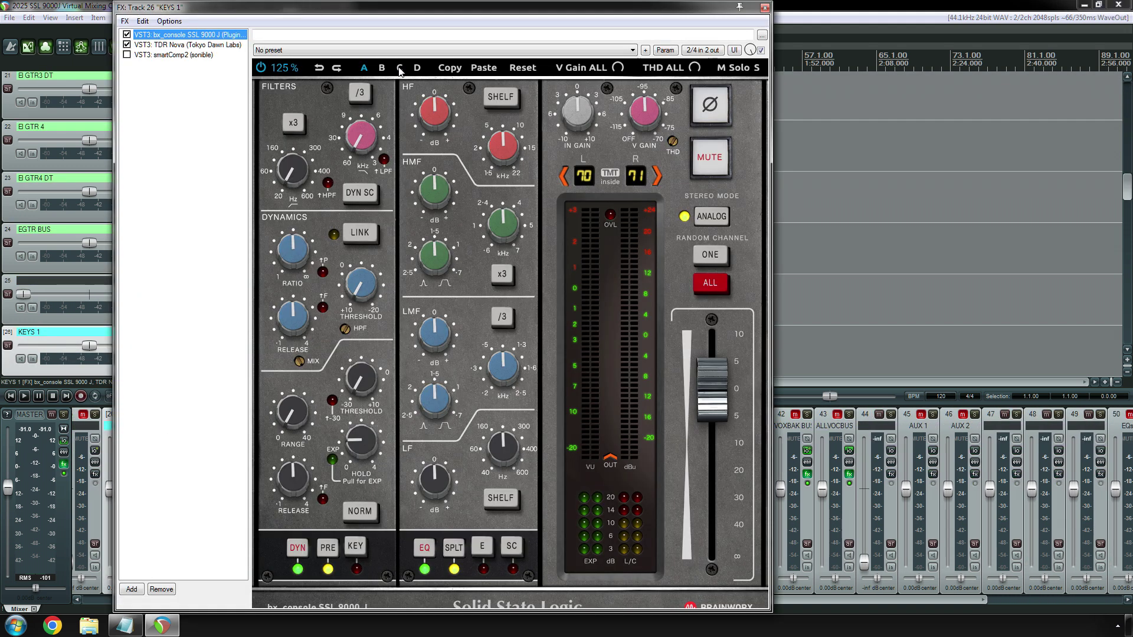
{"action": "key", "text": "Down"}
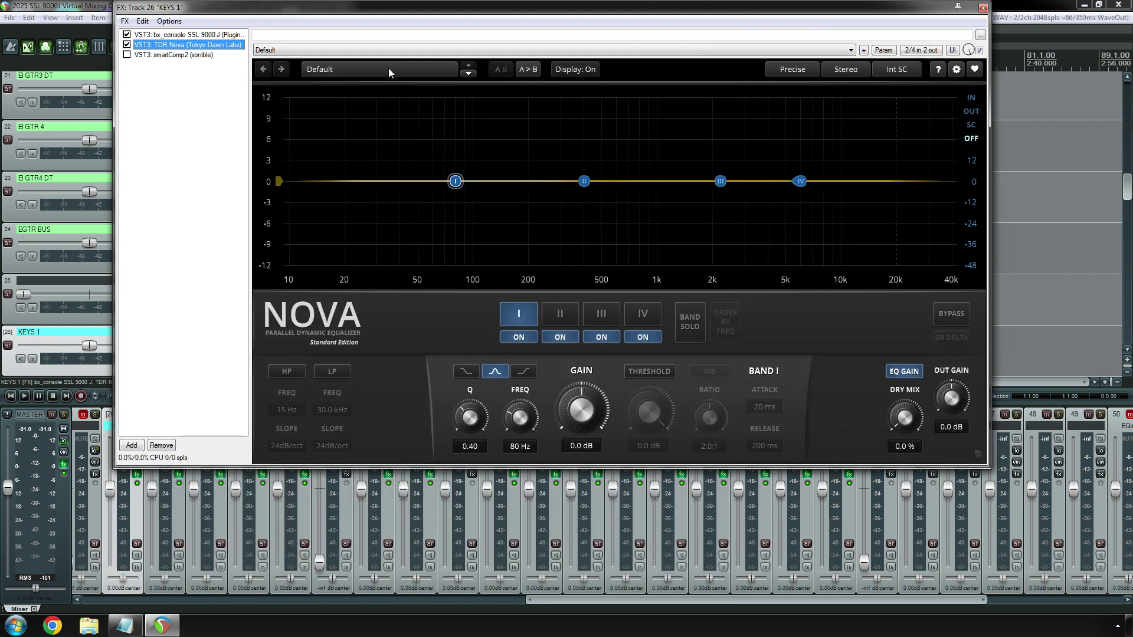
{"action": "key", "text": "Down"}
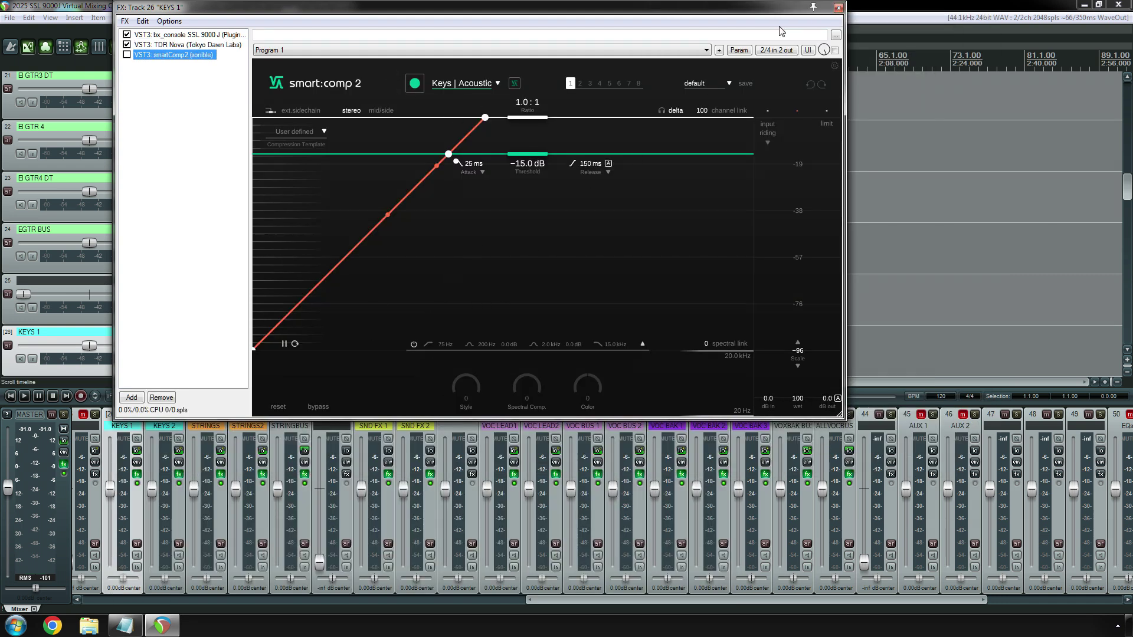
{"action": "left_click", "coordinate": [838, 7]}
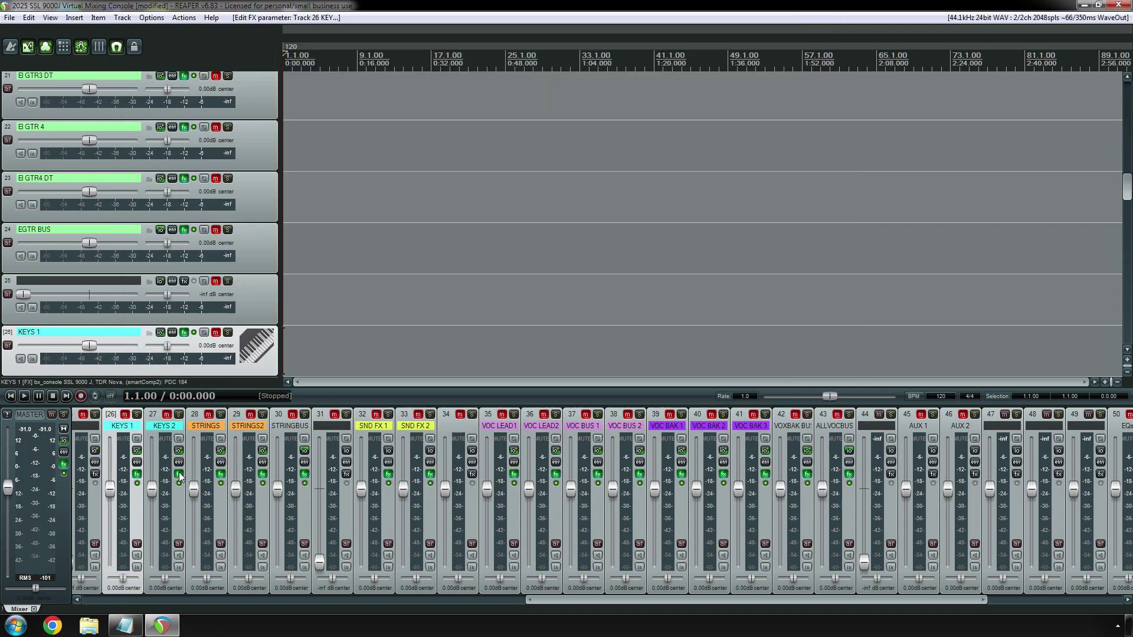
Open the KEYS 2 track's effects chain, view TDR Nova, and close the window.
{"action": "left_click", "coordinate": [180, 475]}
{"action": "key", "text": "Down"}
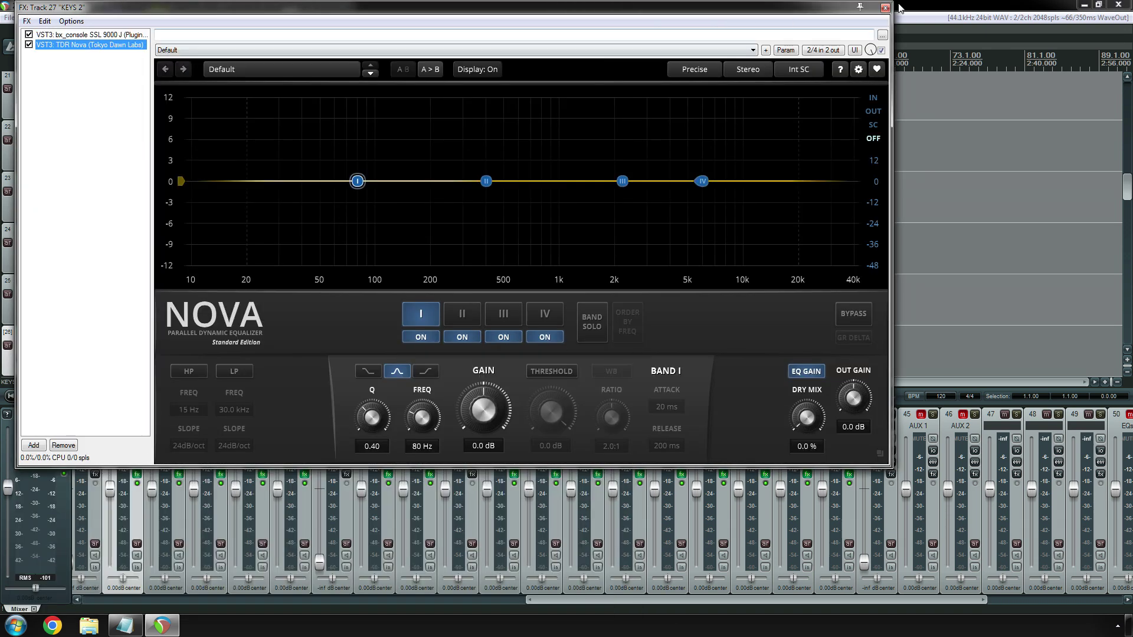
{"action": "left_click", "coordinate": [885, 8]}
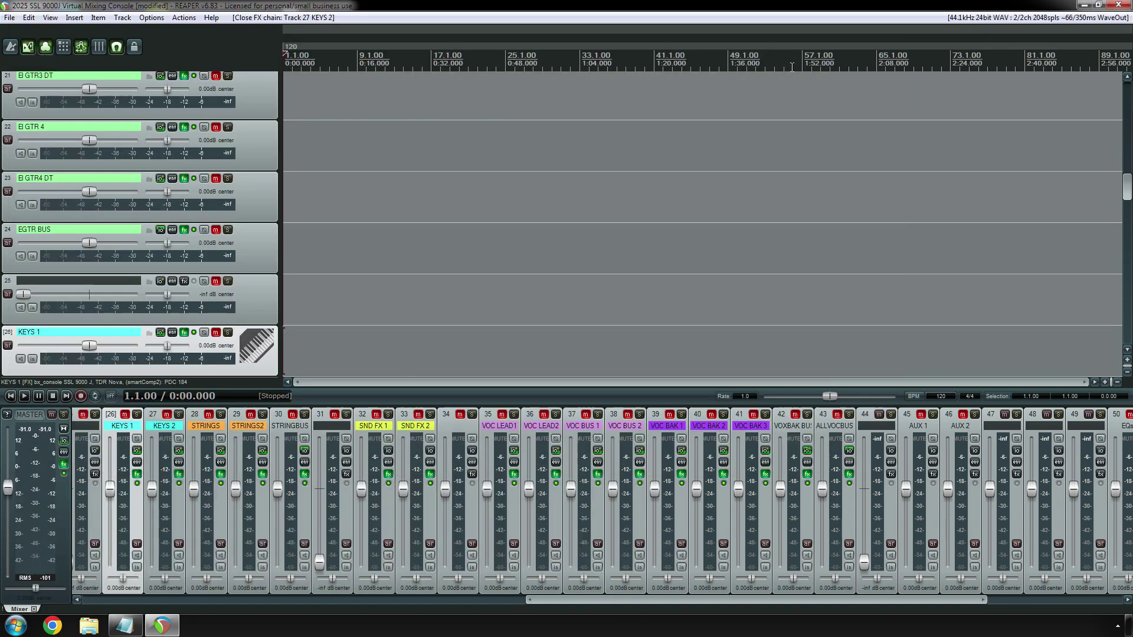
View bx_console SSL 9000 J in the STRINGS and STRINGS2 effects chains, closing each window after viewing.
{"action": "left_click", "coordinate": [220, 475]}
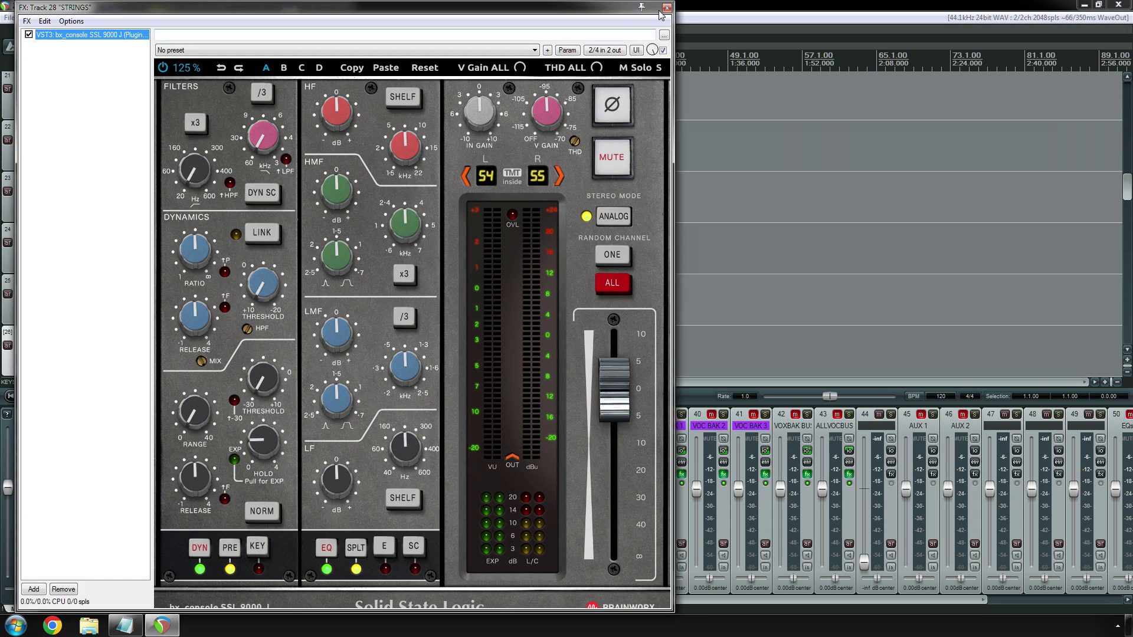
{"action": "left_click", "coordinate": [667, 8]}
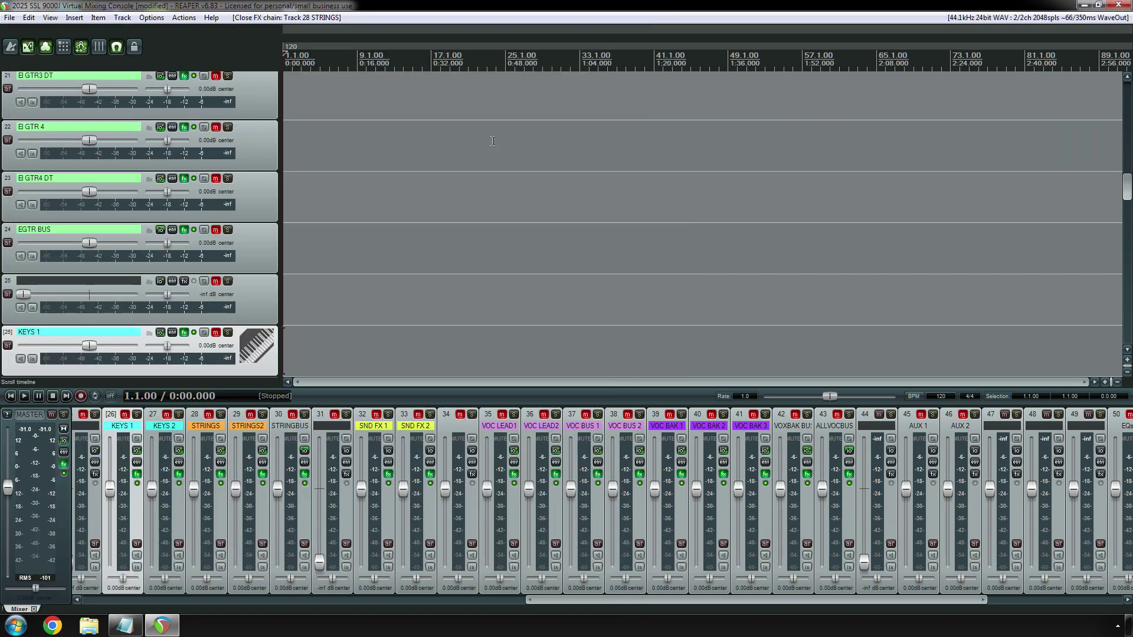
{"action": "left_click", "coordinate": [262, 475]}
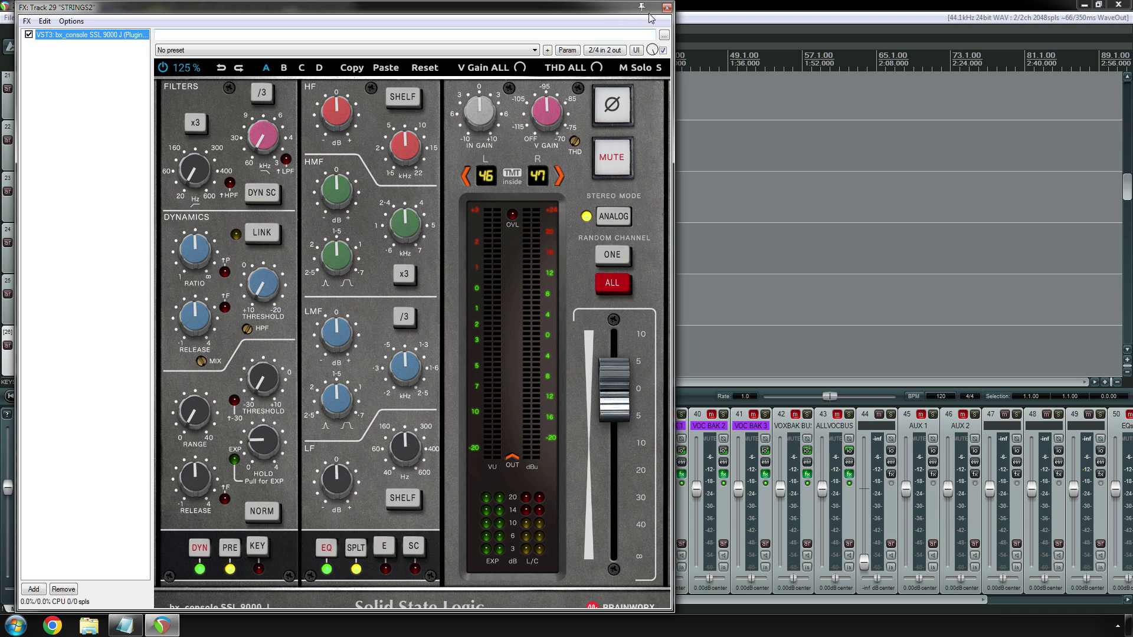
{"action": "left_click", "coordinate": [666, 8]}
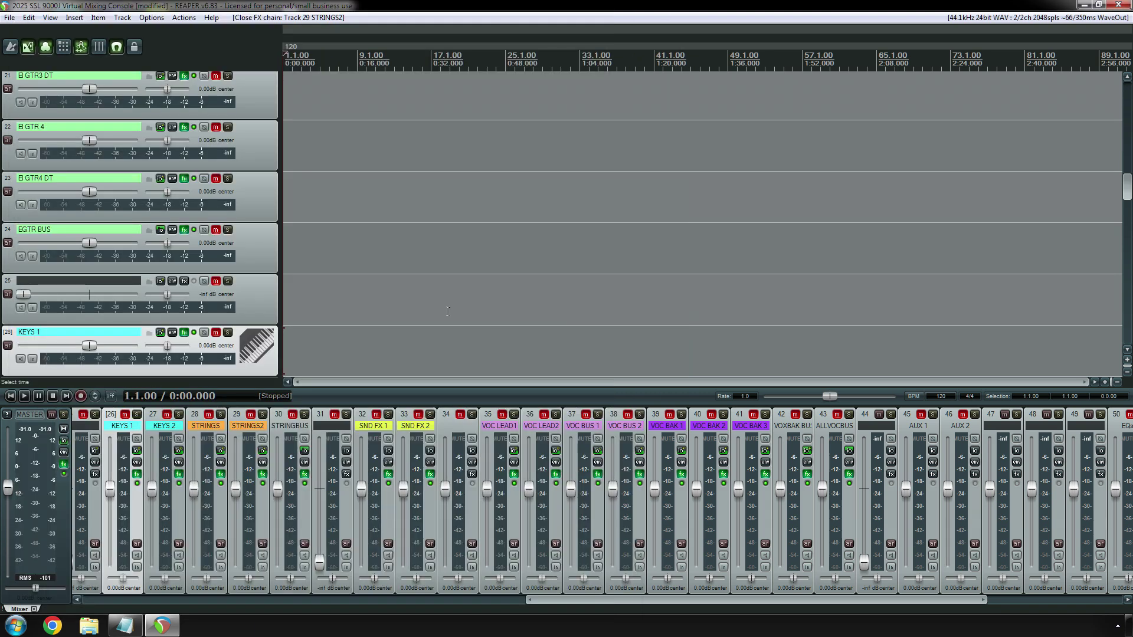
Open the STRINGBUS effects chain, and consult the FLS slot bottleneck passage of SSL Template Notes.txt in Notepad.
{"action": "left_click", "coordinate": [305, 475]}
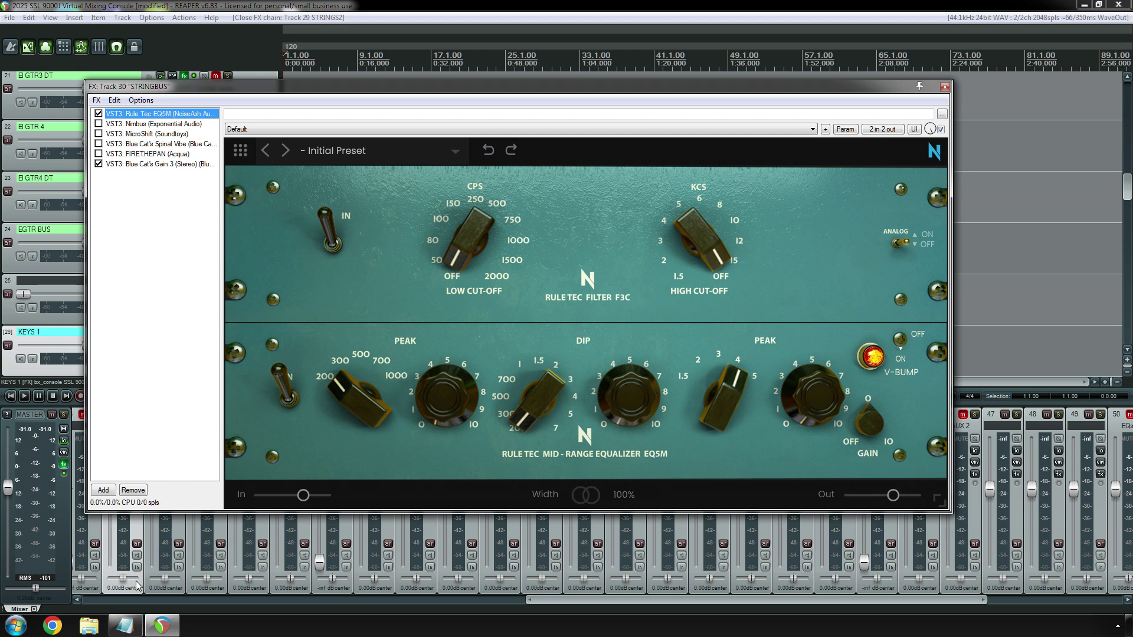
{"action": "left_click", "coordinate": [125, 626]}
{"action": "scroll", "coordinate": [896, 228], "scroll_direction": "up", "scroll_amount": 5}
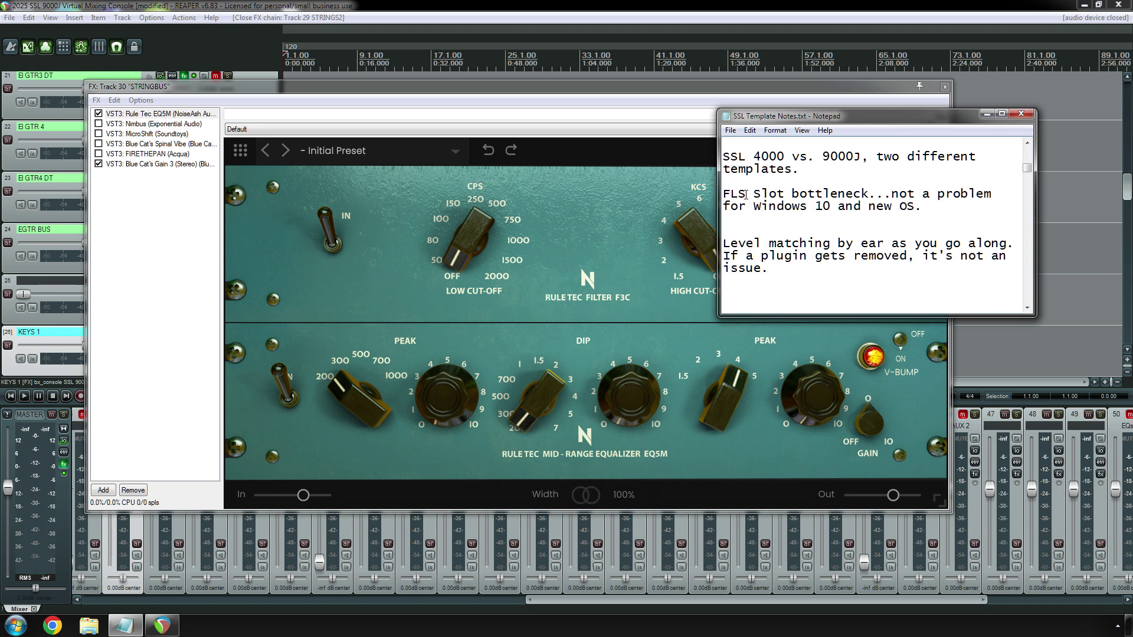
{"action": "left_click_drag", "start_coordinate": [724, 198], "coordinate": [929, 207]}
{"action": "left_click", "coordinate": [933, 204]}
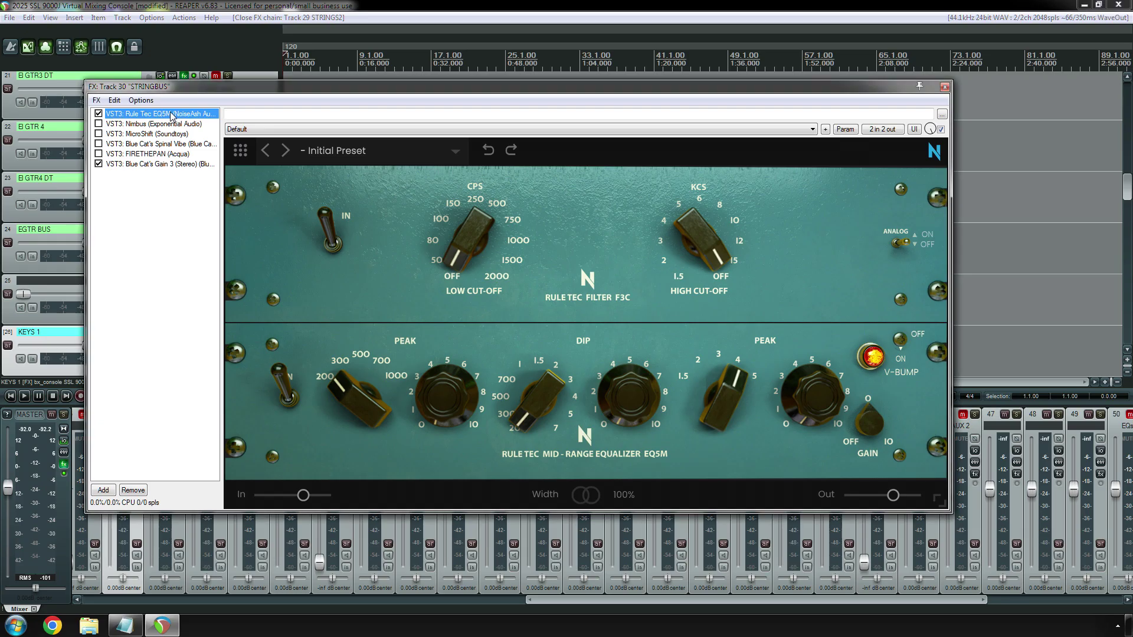
Review Nimbus, MicroShift, Blue Cat's Spinal Vibe, FIRETHEPAN and Blue Cat's Gain 3 in the STRINGBUS effects chain, and close the window.
{"action": "left_click", "coordinate": [155, 124]}
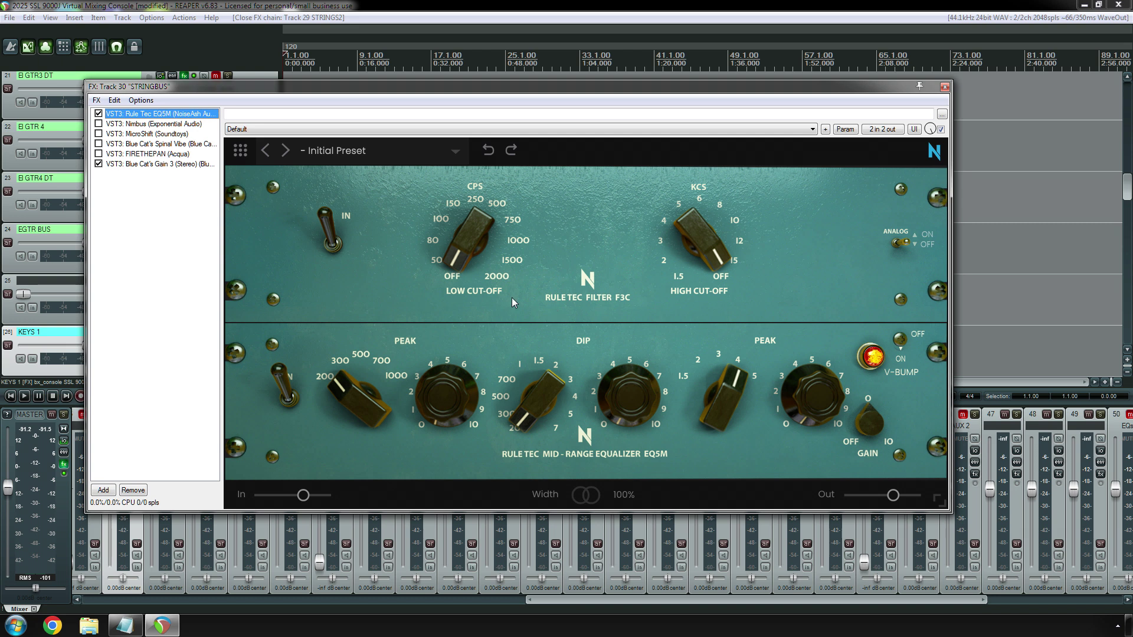
{"action": "left_click", "coordinate": [130, 125]}
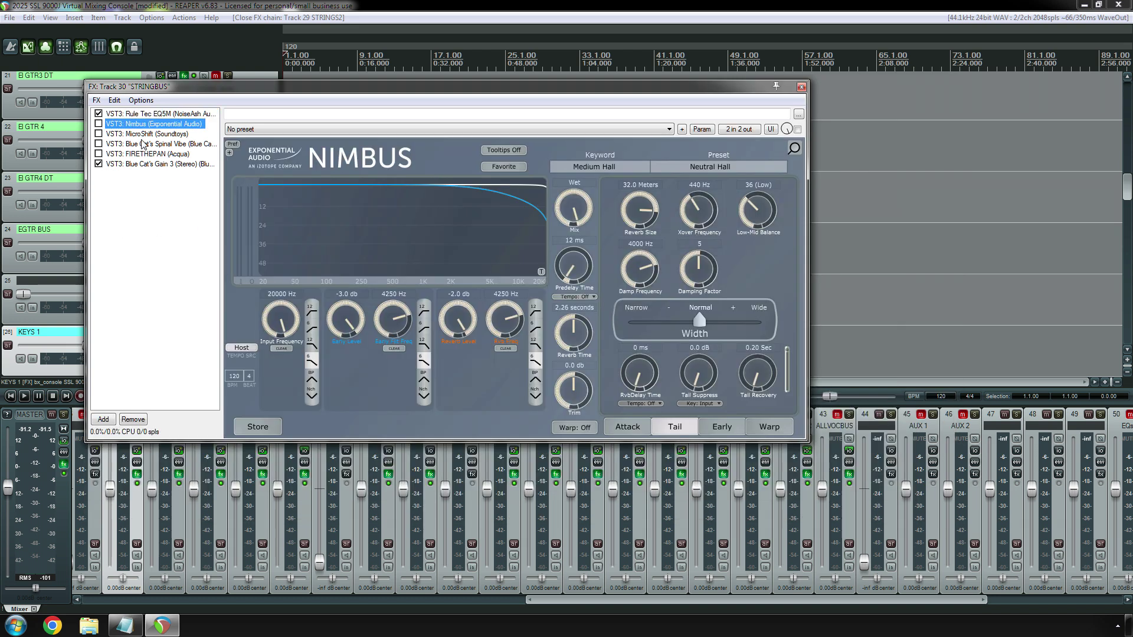
{"action": "key", "text": "Down"}
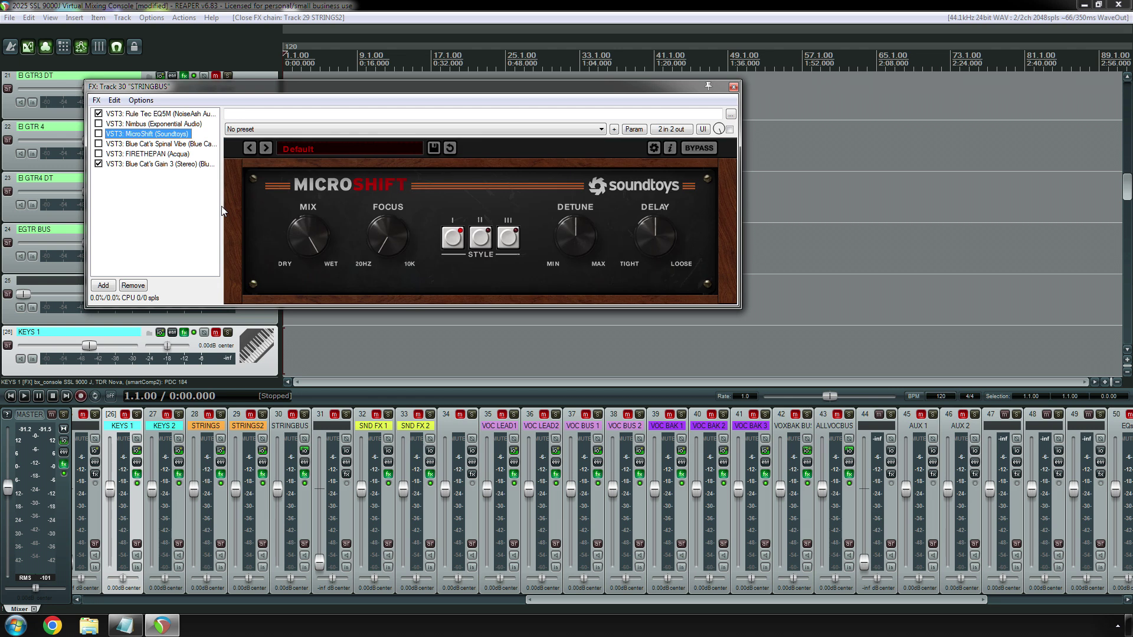
{"action": "key", "text": "Down"}
{"action": "left_click", "coordinate": [153, 155]}
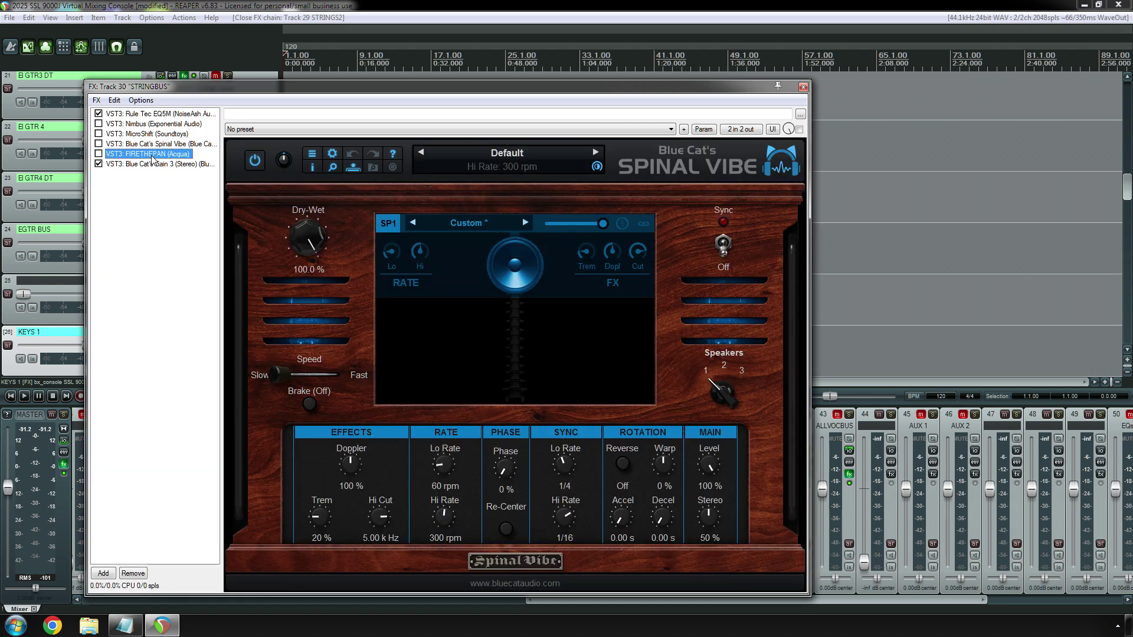
{"action": "key", "text": "Down"}
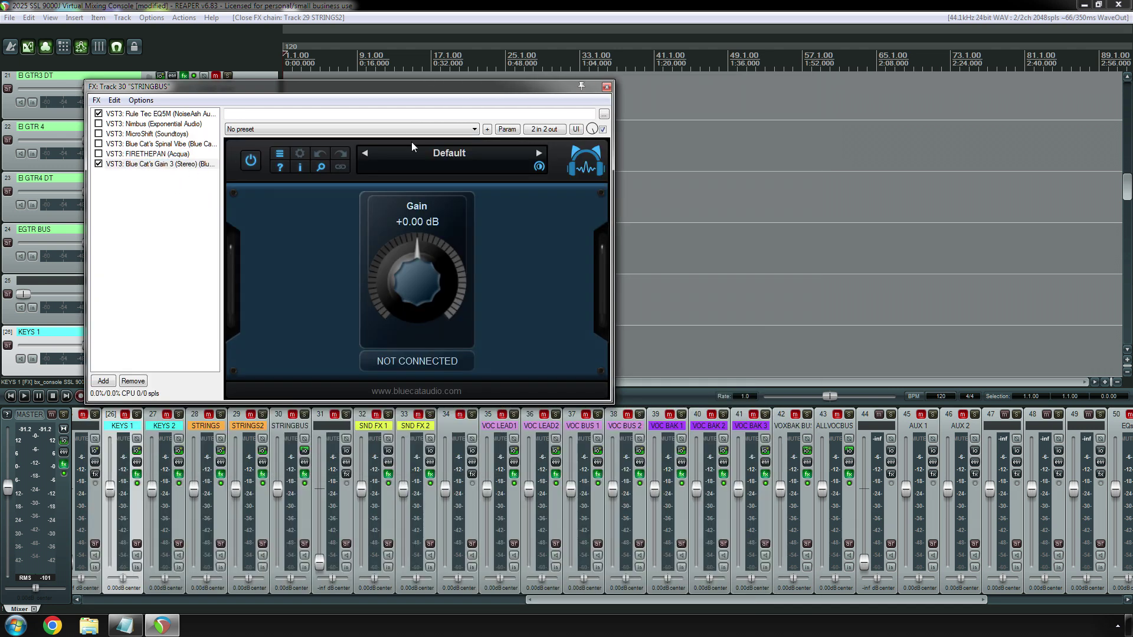
{"action": "left_click", "coordinate": [607, 86]}
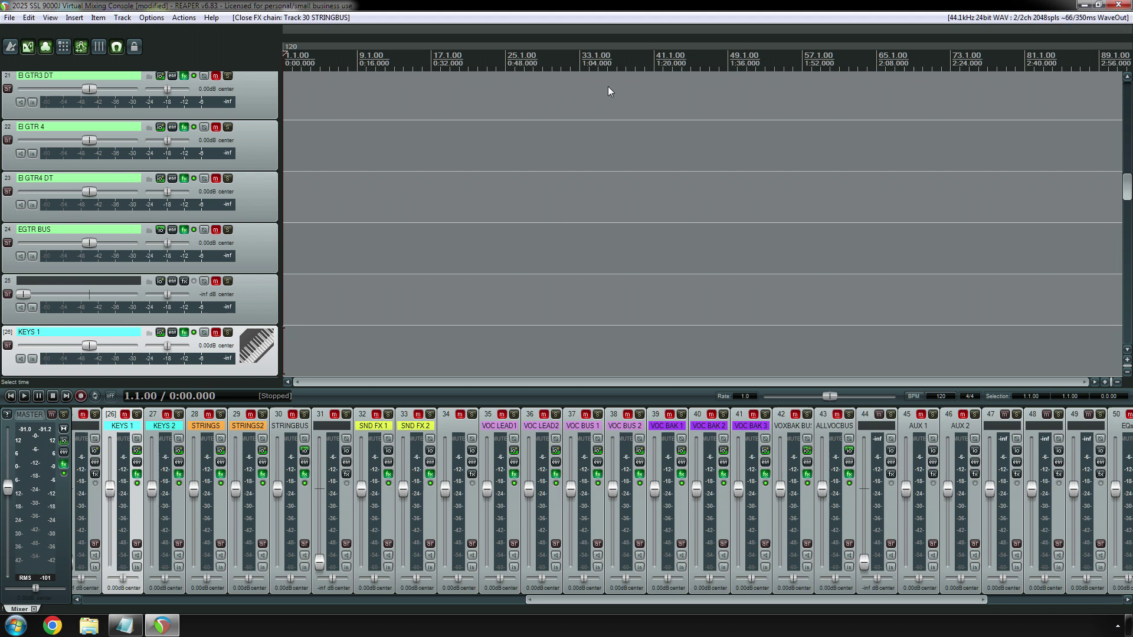
Open the SND FX 1 and SND FX 2 effects chains in turn, closing each window after viewing its plug-in.
{"action": "left_click", "coordinate": [388, 473]}
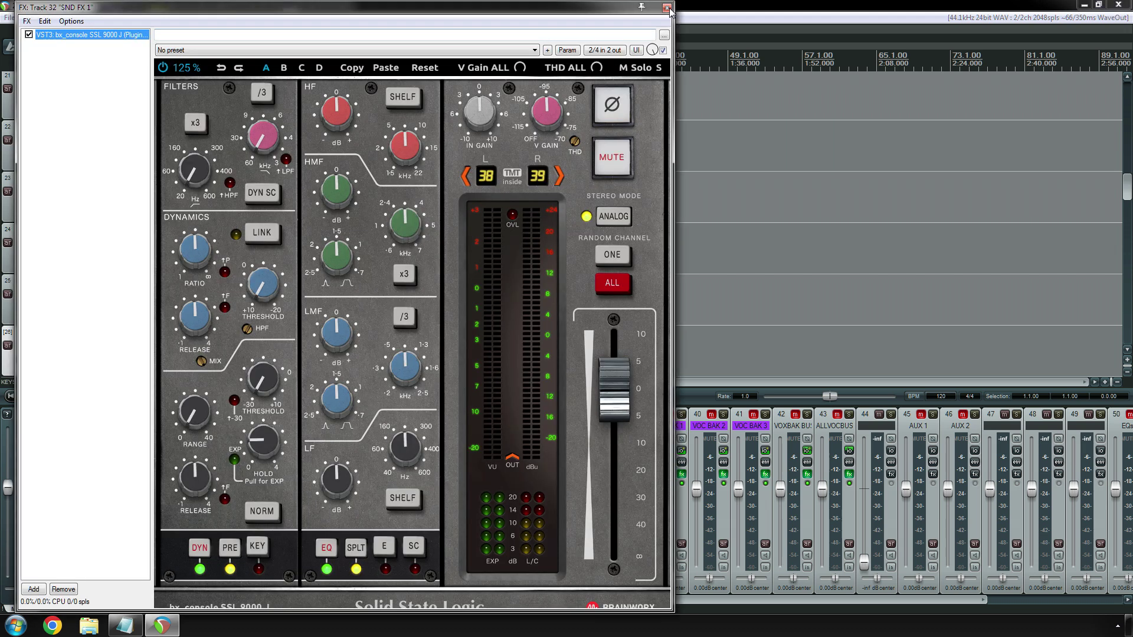
{"action": "left_click", "coordinate": [667, 8]}
{"action": "left_click", "coordinate": [429, 474]}
{"action": "left_click", "coordinate": [666, 7]}
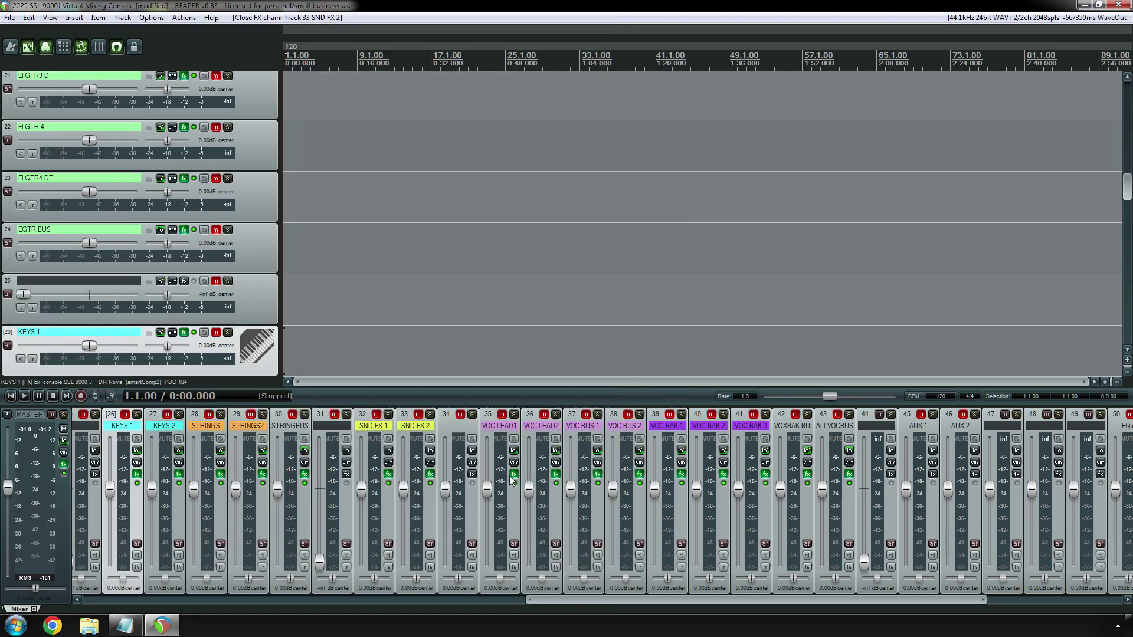
Open the VOC LEAD1 effects chain and review AMBER4ULTRA, TR5 Master EQ-432, bx_console SSL 9000 J and TDR Nova.
{"action": "left_click", "coordinate": [513, 474]}
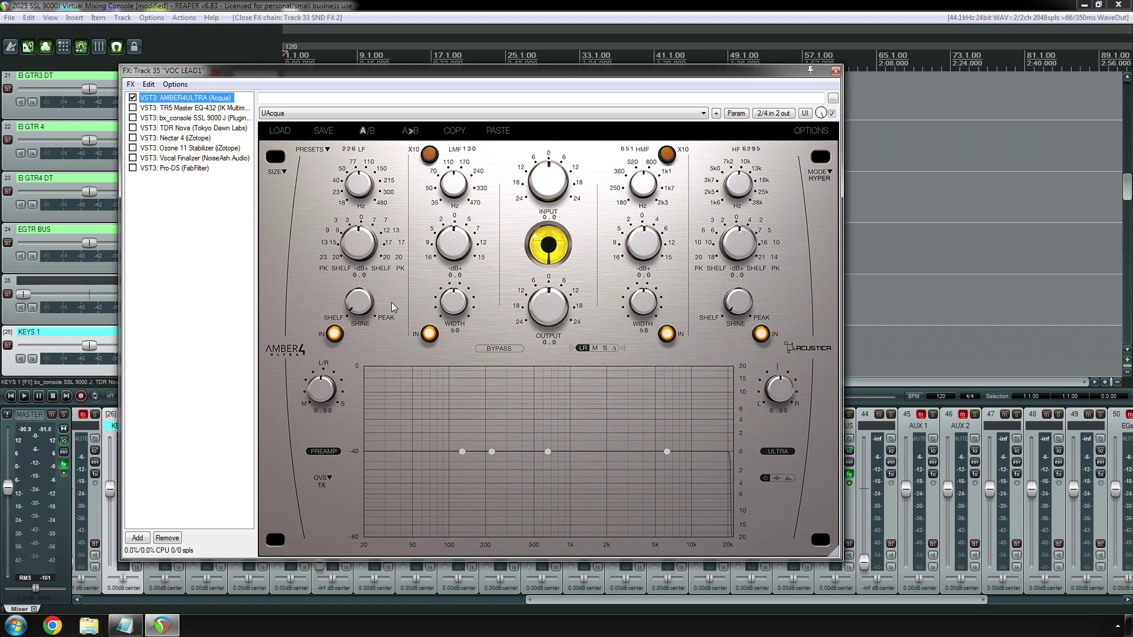
{"action": "key", "text": "Down"}
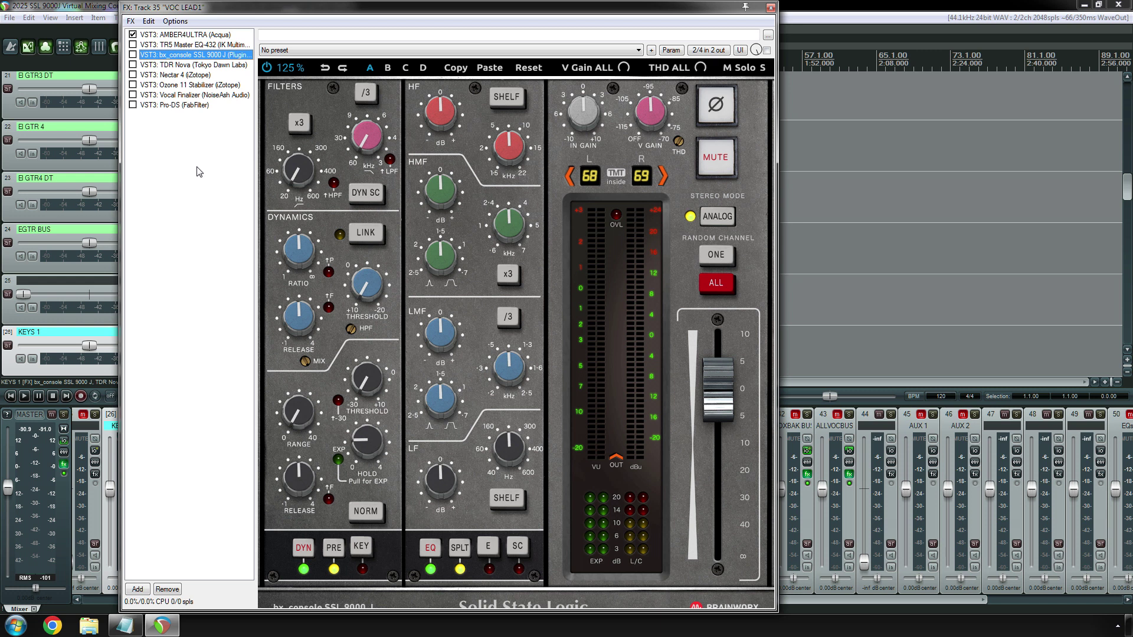
{"action": "key", "text": "Down"}
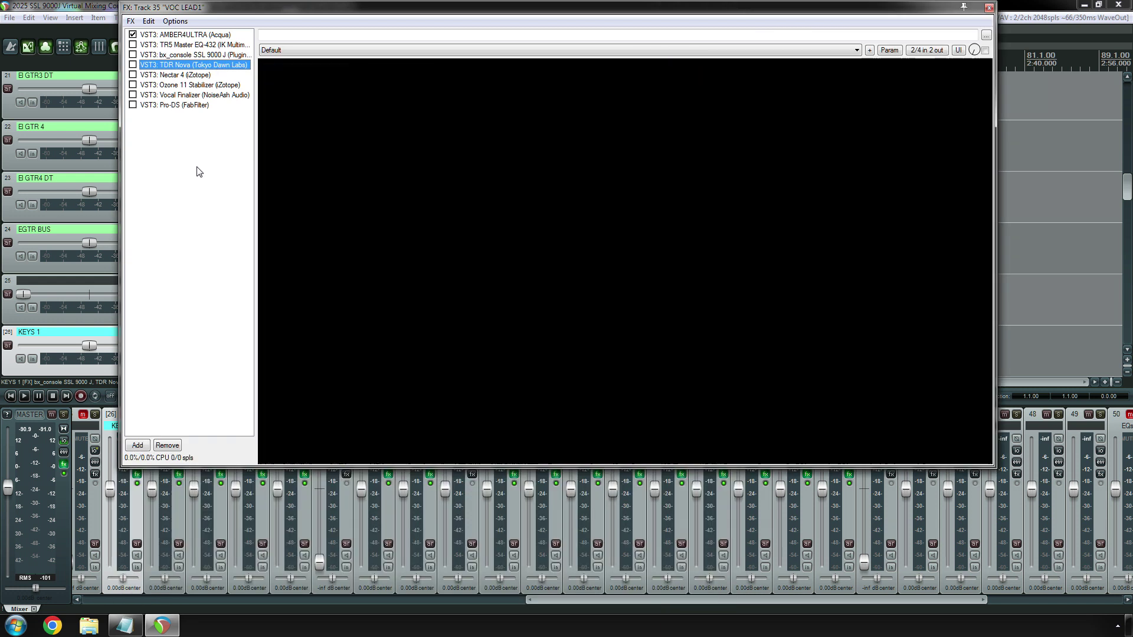
{"action": "left_click", "coordinate": [177, 48]}
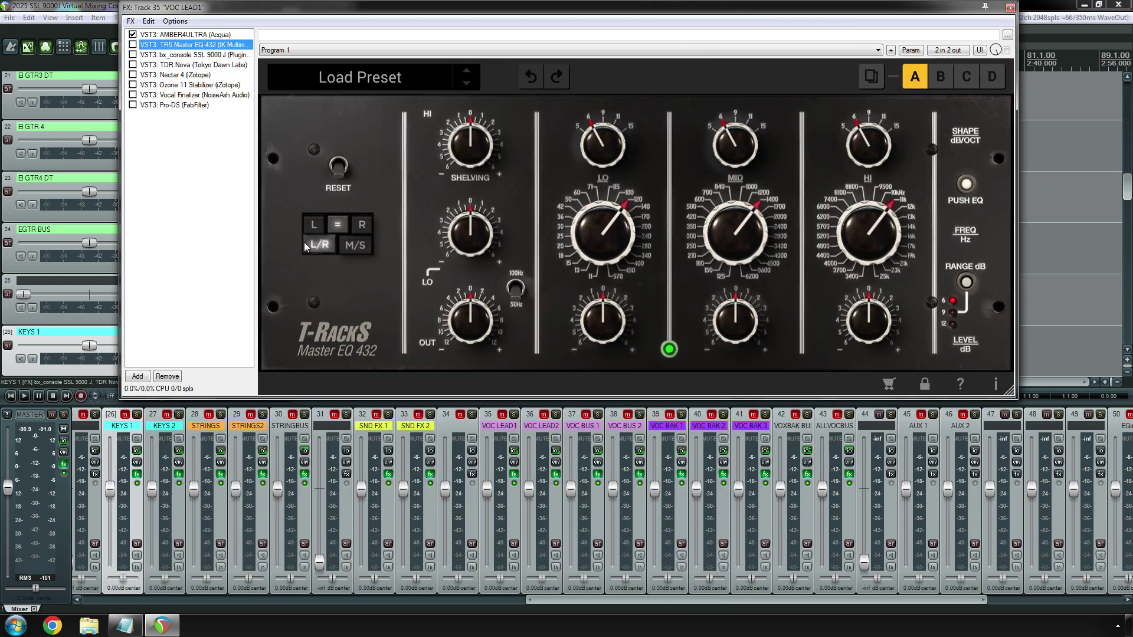
{"action": "key", "text": "Down"}
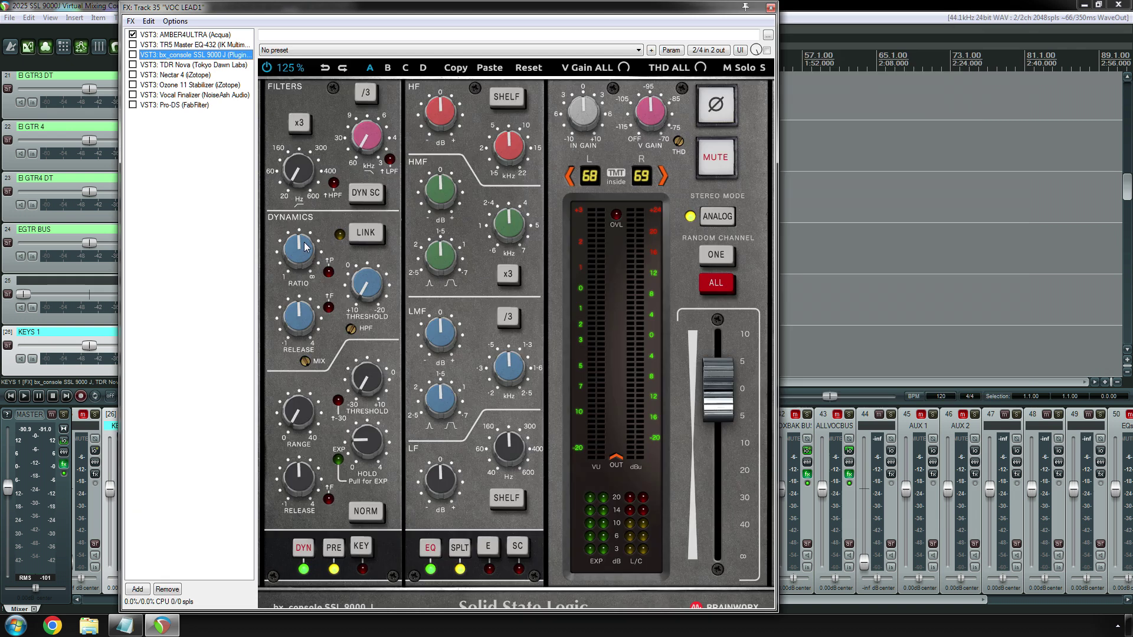
{"action": "key", "text": "Down"}
{"action": "key", "text": "Up"}
{"action": "key", "text": "Down"}
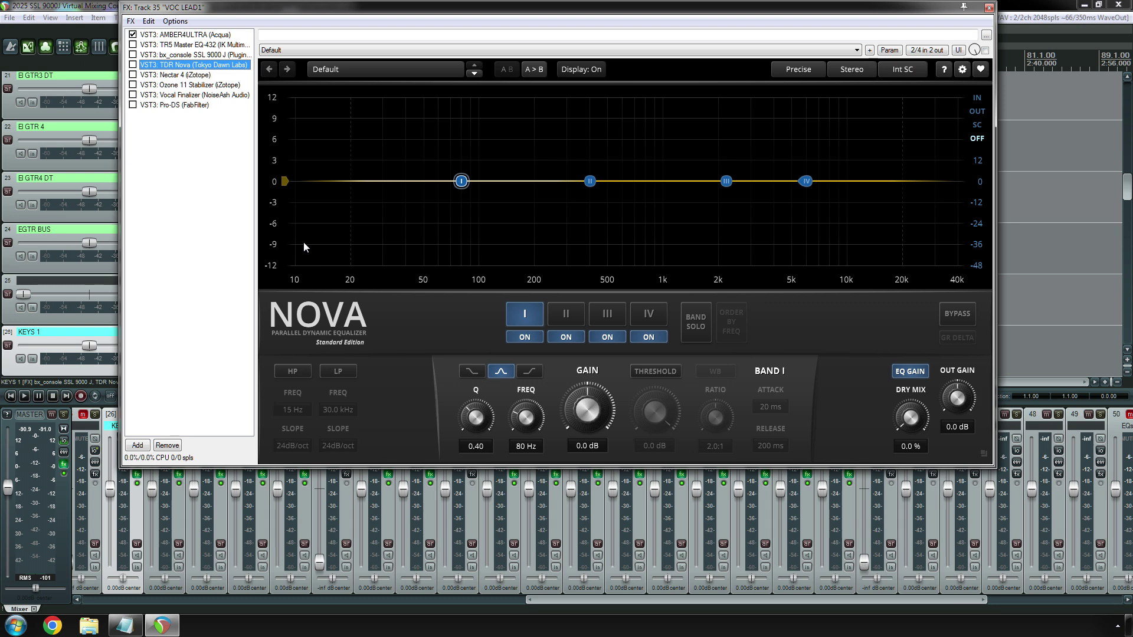
Show Nectar 4 in the VOC LEAD1 chain, try adding a Voices module to it, and remove that module again.
{"action": "key", "text": "Down"}
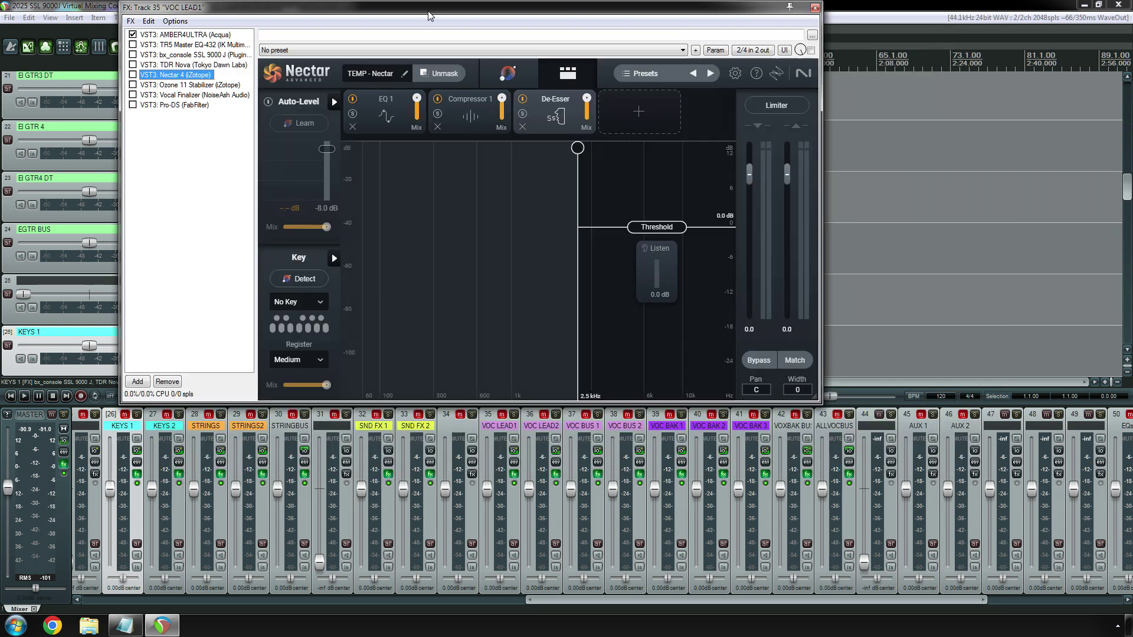
{"action": "left_click_drag", "start_coordinate": [429, 11], "coordinate": [431, 172]}
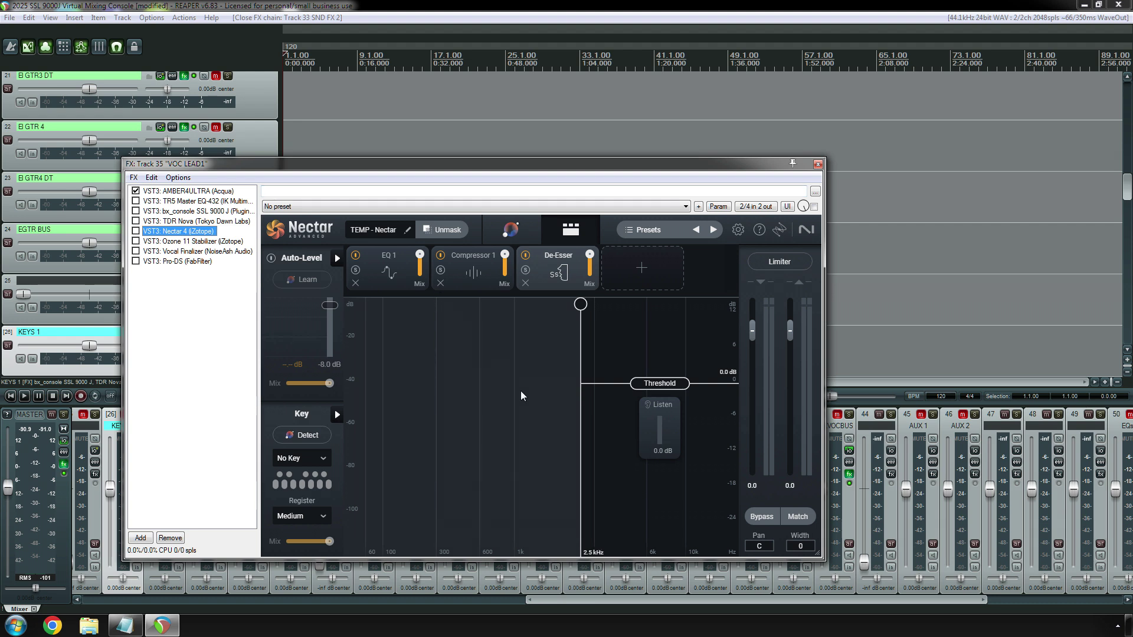
{"action": "left_click", "coordinate": [643, 269]}
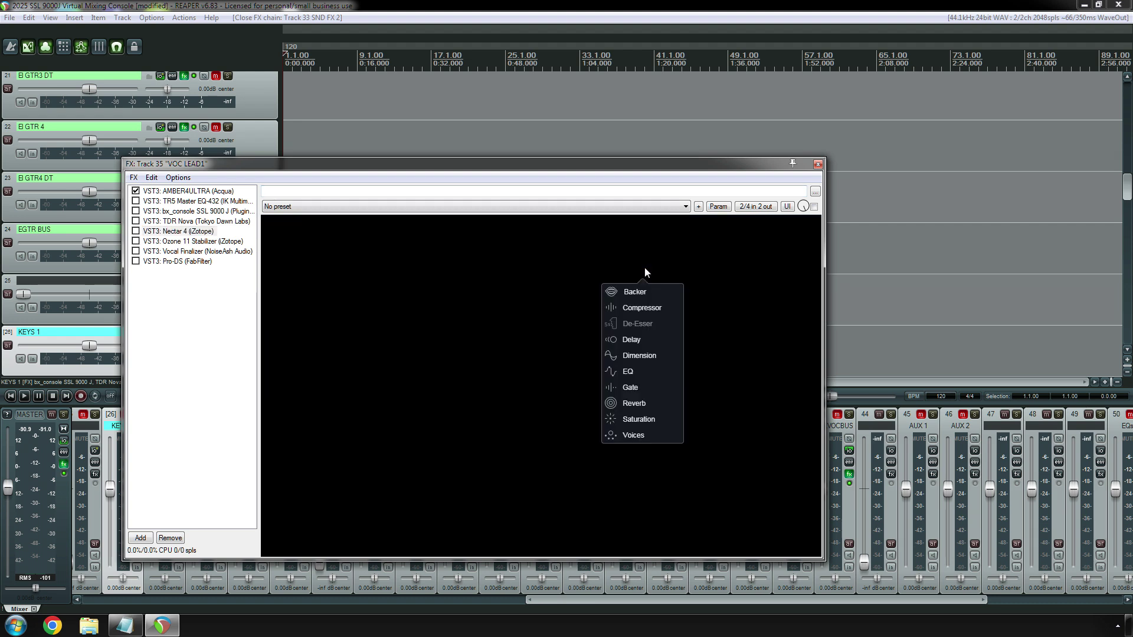
{"action": "left_click", "coordinate": [636, 435]}
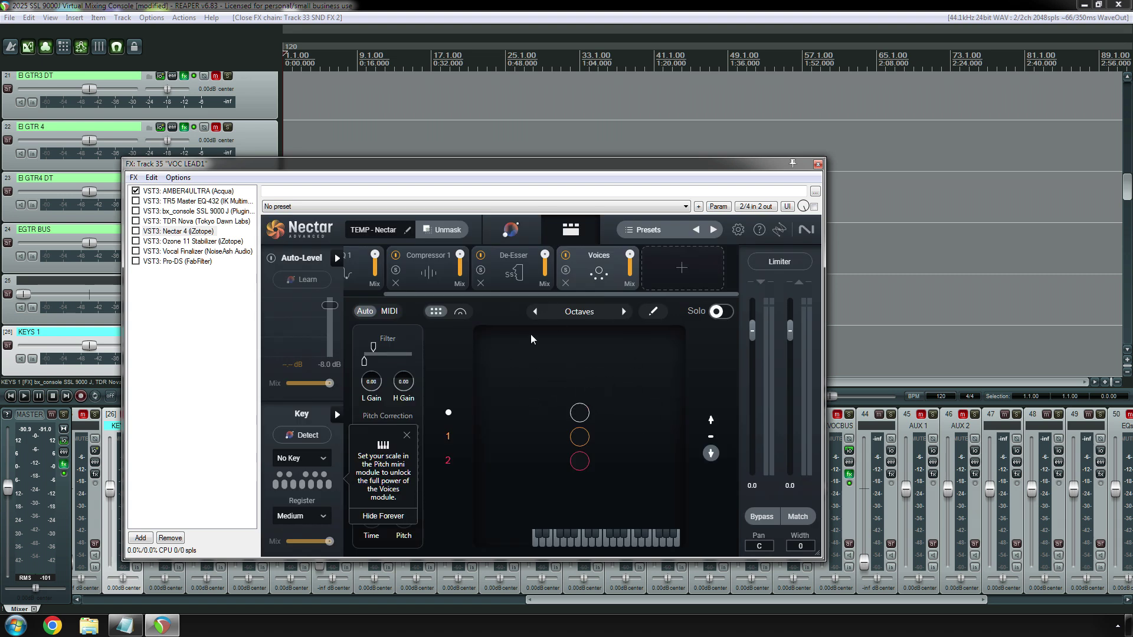
{"action": "left_click", "coordinate": [566, 284]}
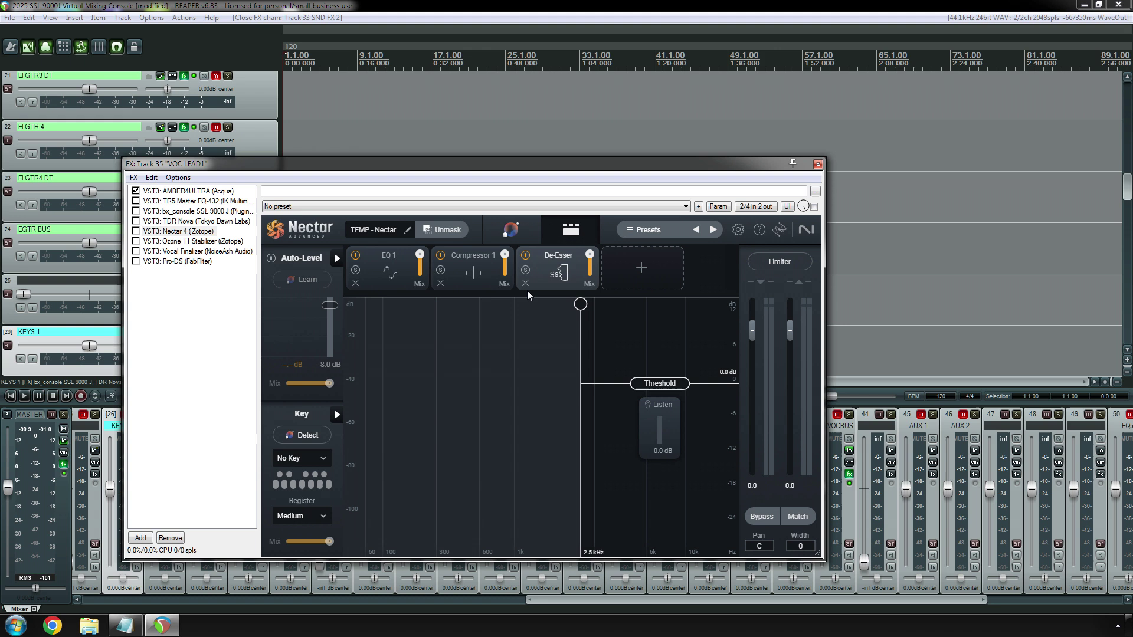
Review Ozone 11 Stabilizer, Vocal Finalizer and Pro-DS in the VOC LEAD1 chain, return to AMBER4ULTRA, and close the window.
{"action": "left_click", "coordinate": [187, 242]}
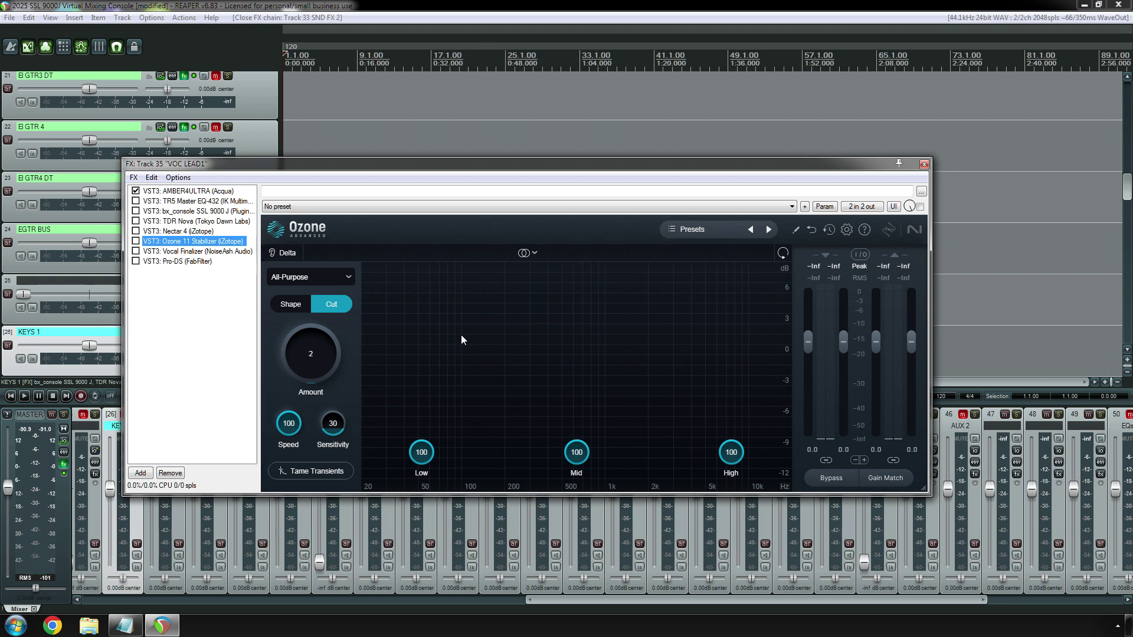
{"action": "left_click", "coordinate": [212, 252]}
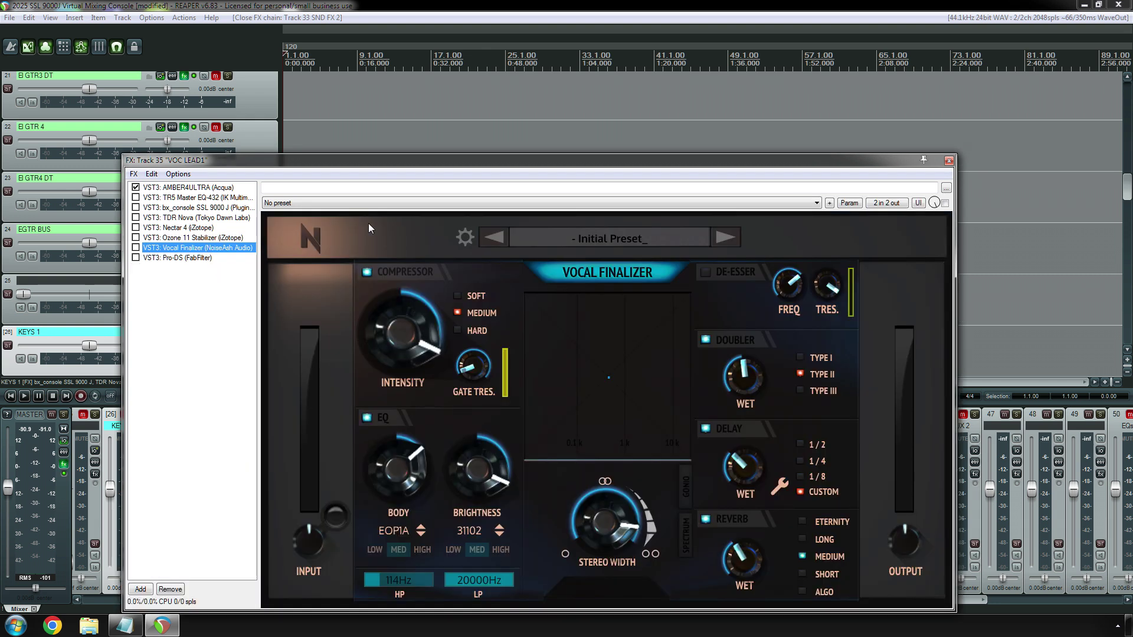
{"action": "left_click_drag", "start_coordinate": [459, 163], "coordinate": [457, 118]}
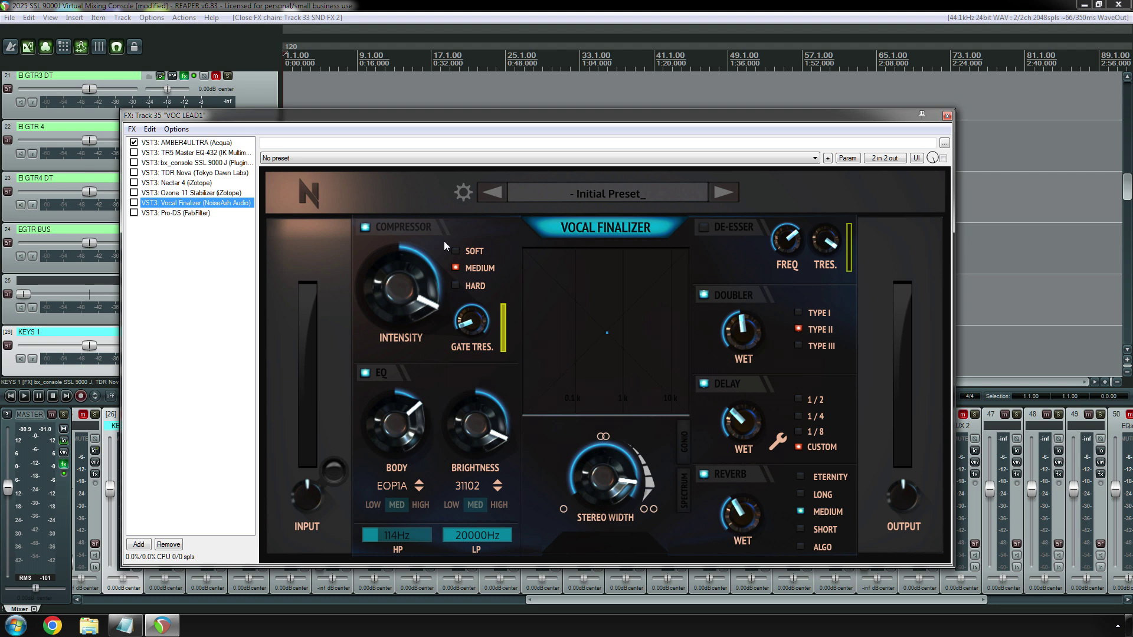
{"action": "key", "text": "Down"}
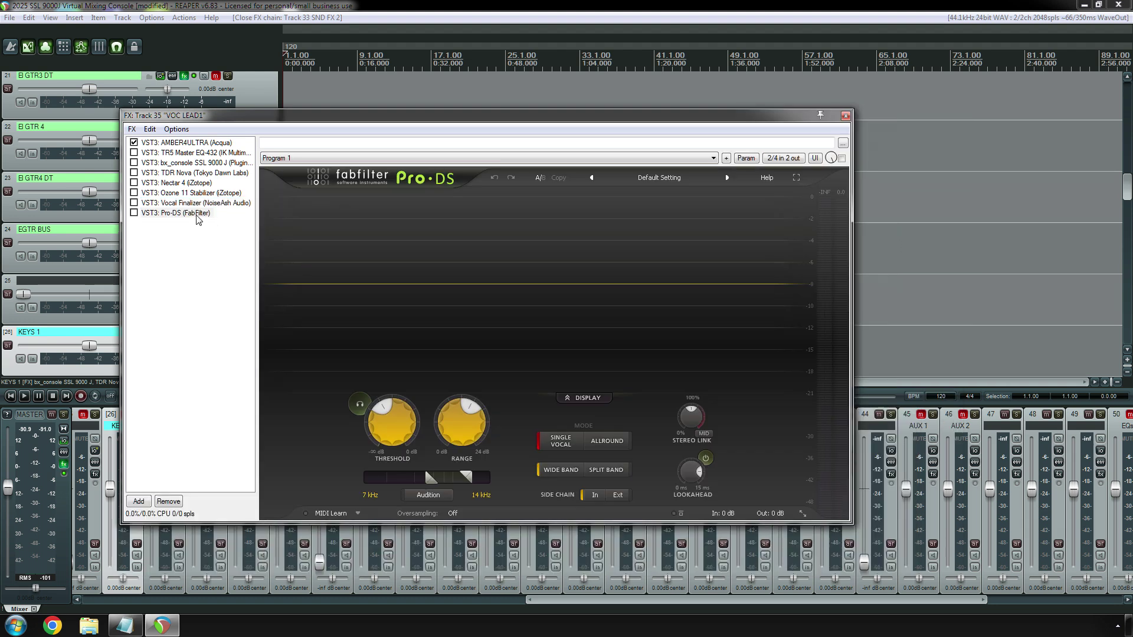
{"action": "key", "text": "Home"}
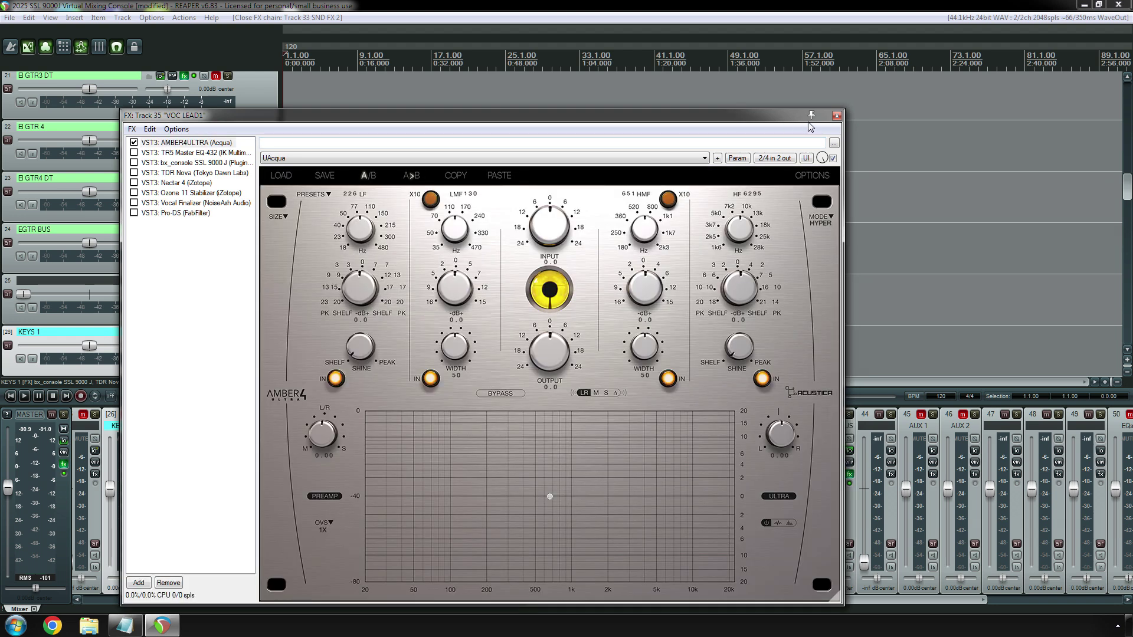
{"action": "left_click", "coordinate": [836, 116]}
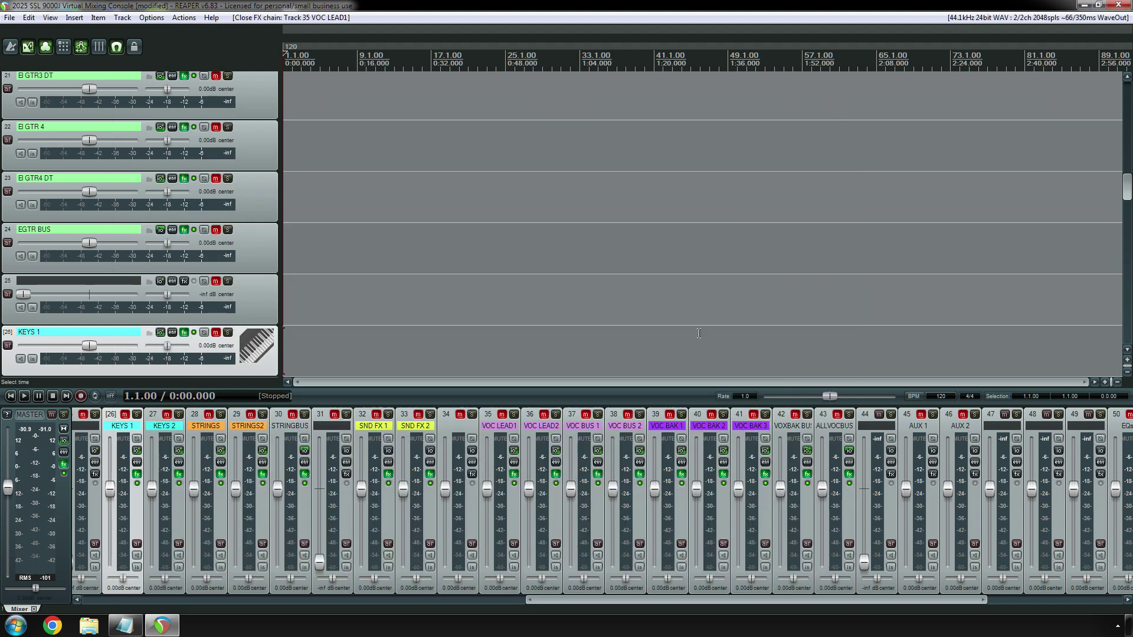
Open the VOC LEAD2 effects chain, review bx_console SSL 9000 J, AMBER4ULTRA, TDR Nova and TR5 Master EQ-432, and close the window.
{"action": "left_click", "coordinate": [555, 475]}
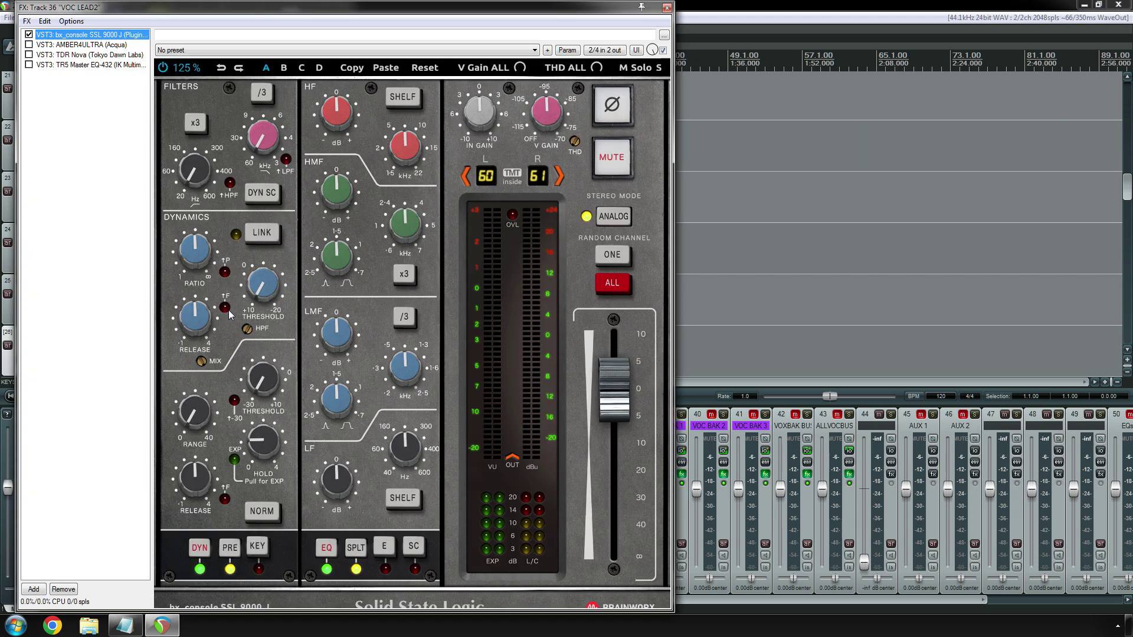
{"action": "key", "text": "Down"}
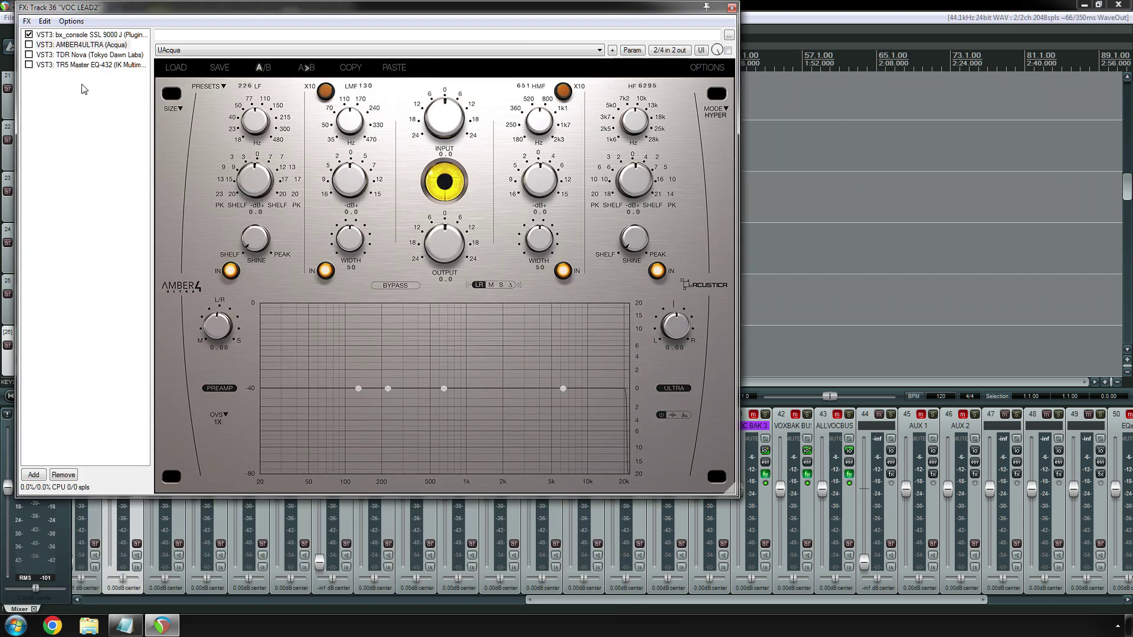
{"action": "left_click", "coordinate": [80, 65]}
{"action": "left_click", "coordinate": [83, 54]}
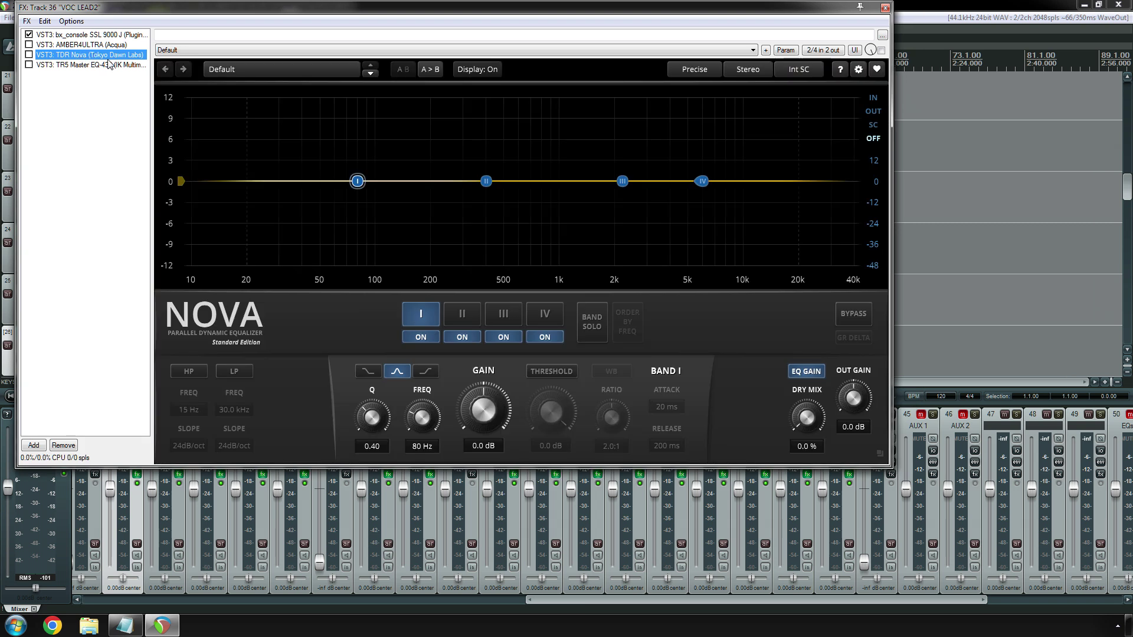
{"action": "left_click", "coordinate": [109, 62]}
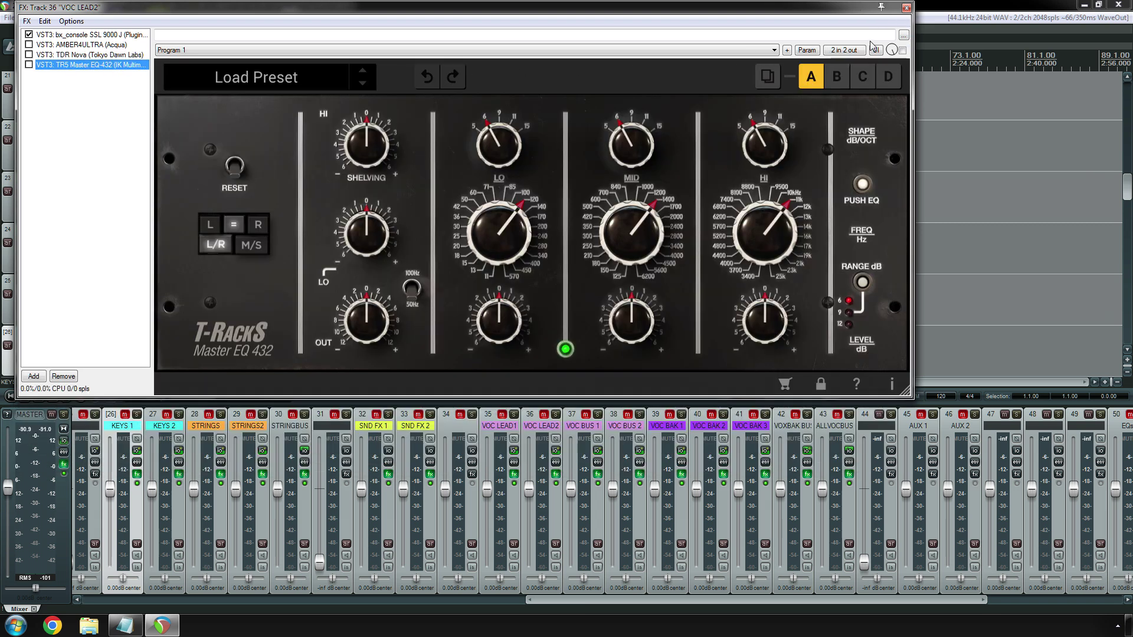
{"action": "left_click", "coordinate": [907, 7]}
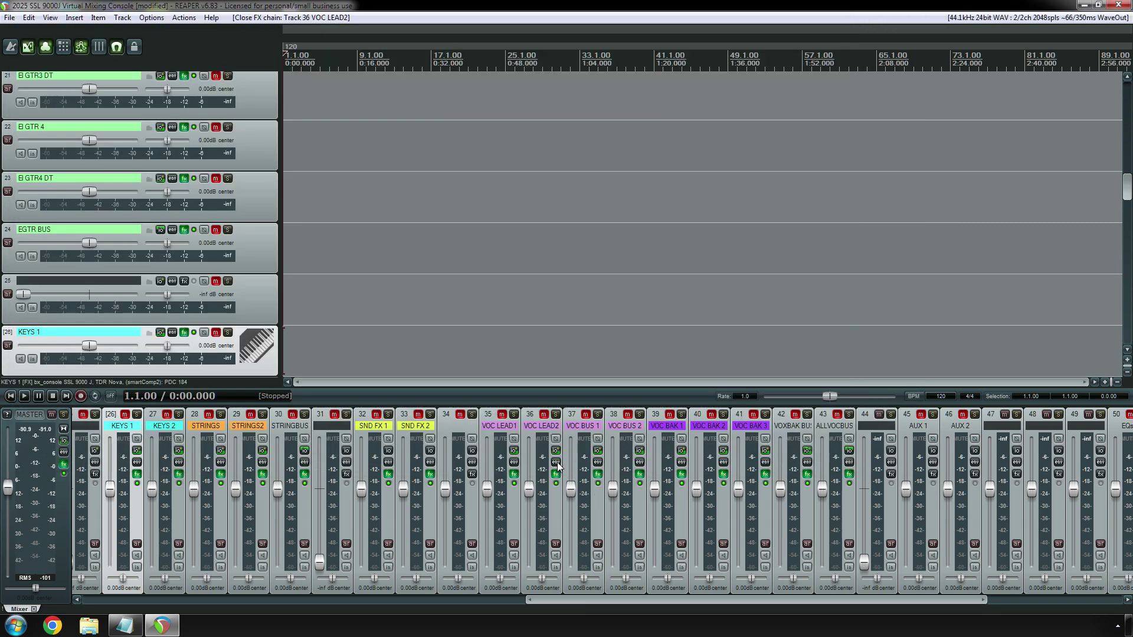
Open the VOC BUS 1 effects chain and review bx_console SSL 9000 J, R4, RICEFLAT and VLA-3A.
{"action": "left_click", "coordinate": [597, 475]}
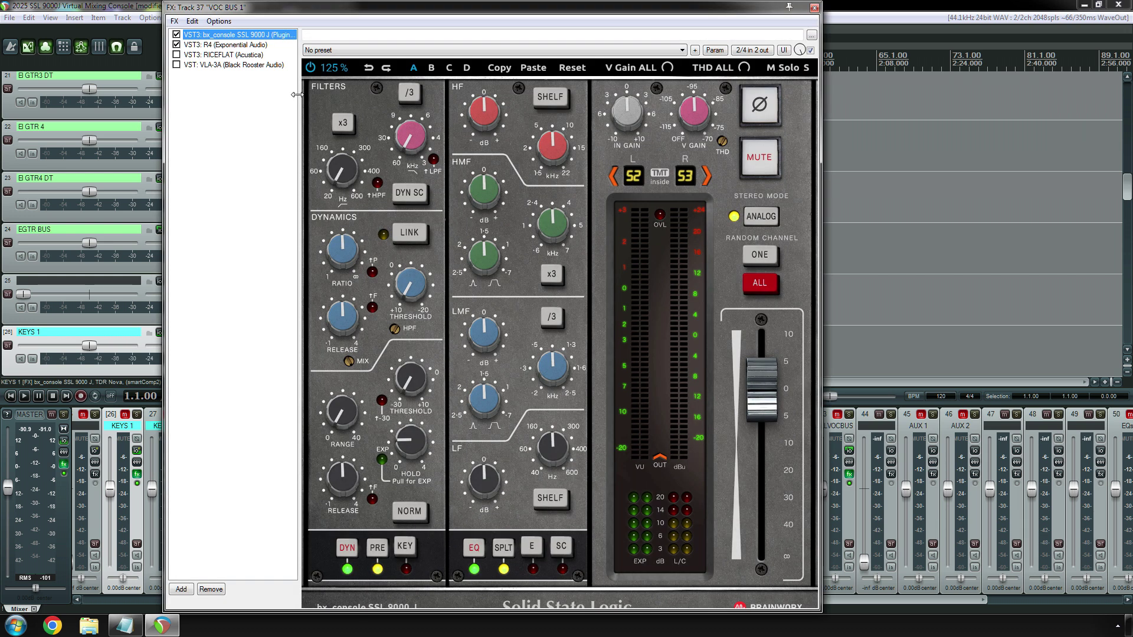
{"action": "left_click", "coordinate": [227, 45]}
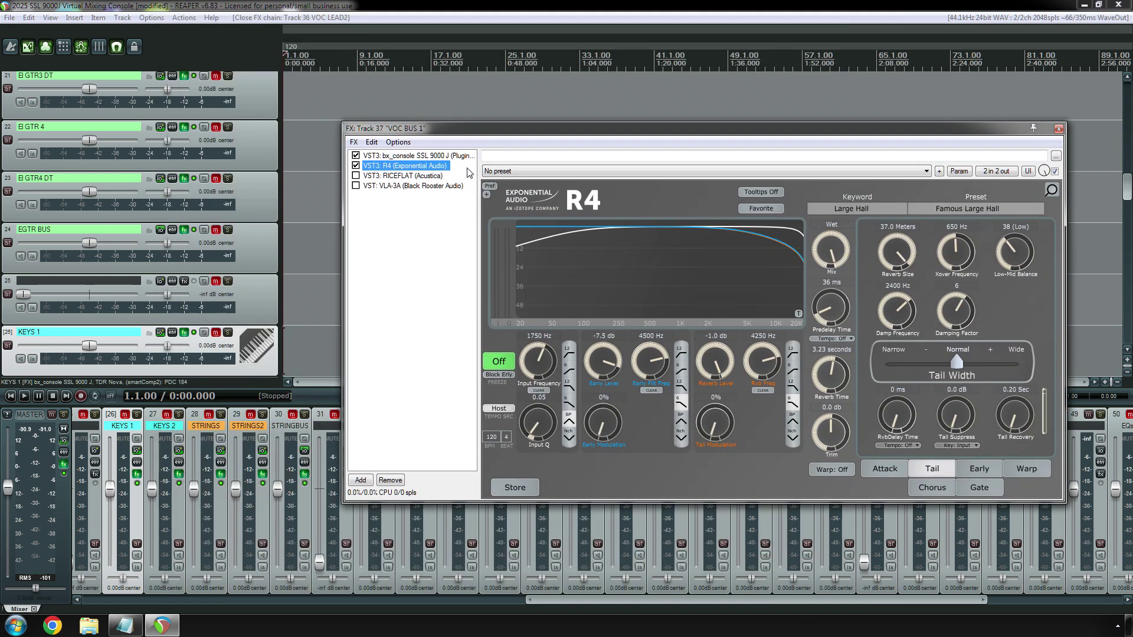
{"action": "left_click_drag", "start_coordinate": [504, 129], "coordinate": [230, 76]}
{"action": "key", "text": "Down"}
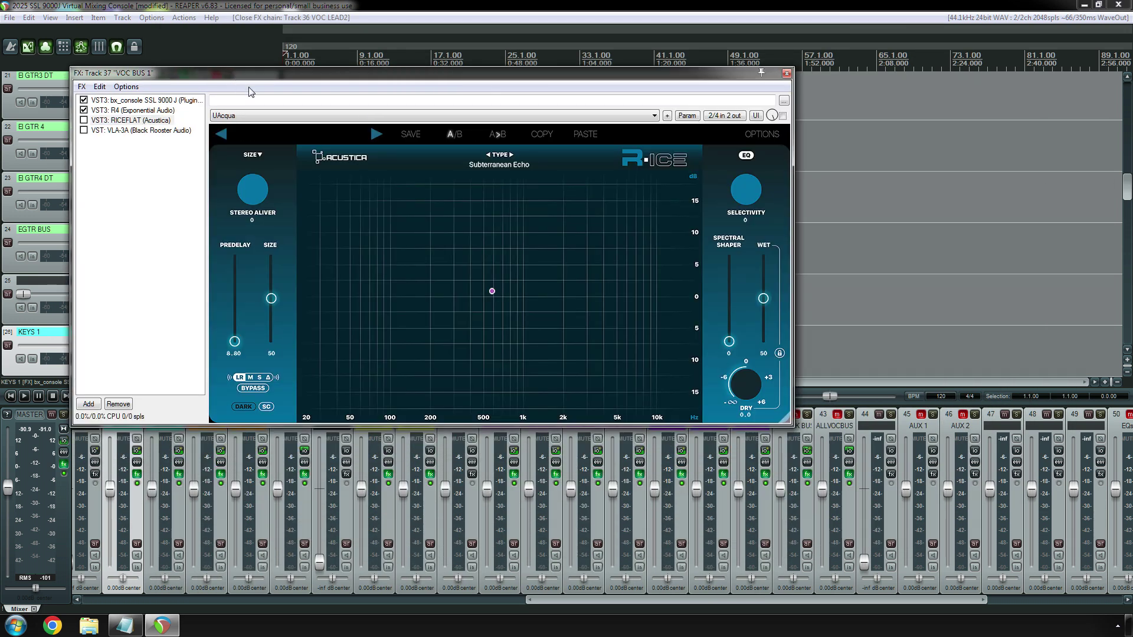
{"action": "left_click", "coordinate": [131, 120]}
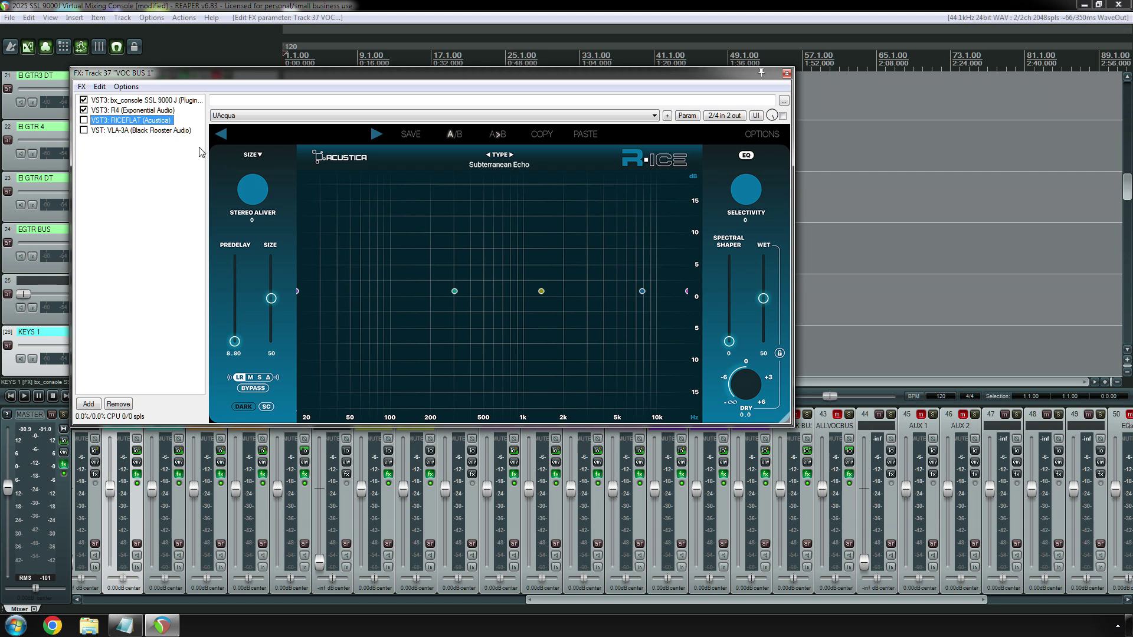
{"action": "left_click", "coordinate": [149, 130]}
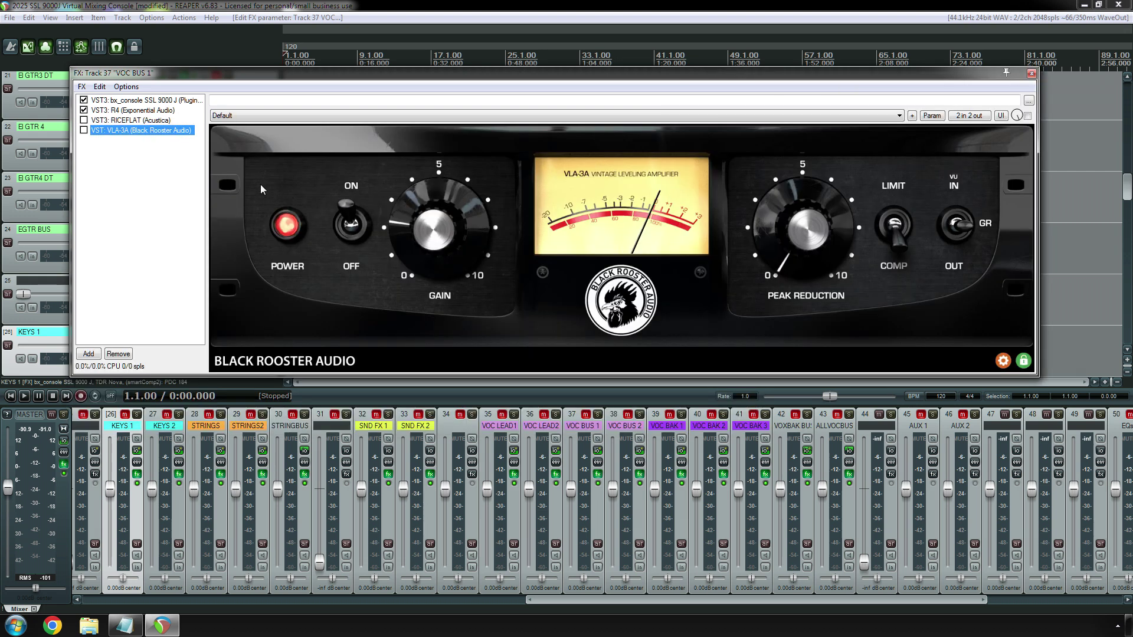
Revisit RICEFLAT in the VOC BUS 1 effects chain, return to bx_console SSL 9000 J, and close the window.
{"action": "left_click", "coordinate": [154, 121]}
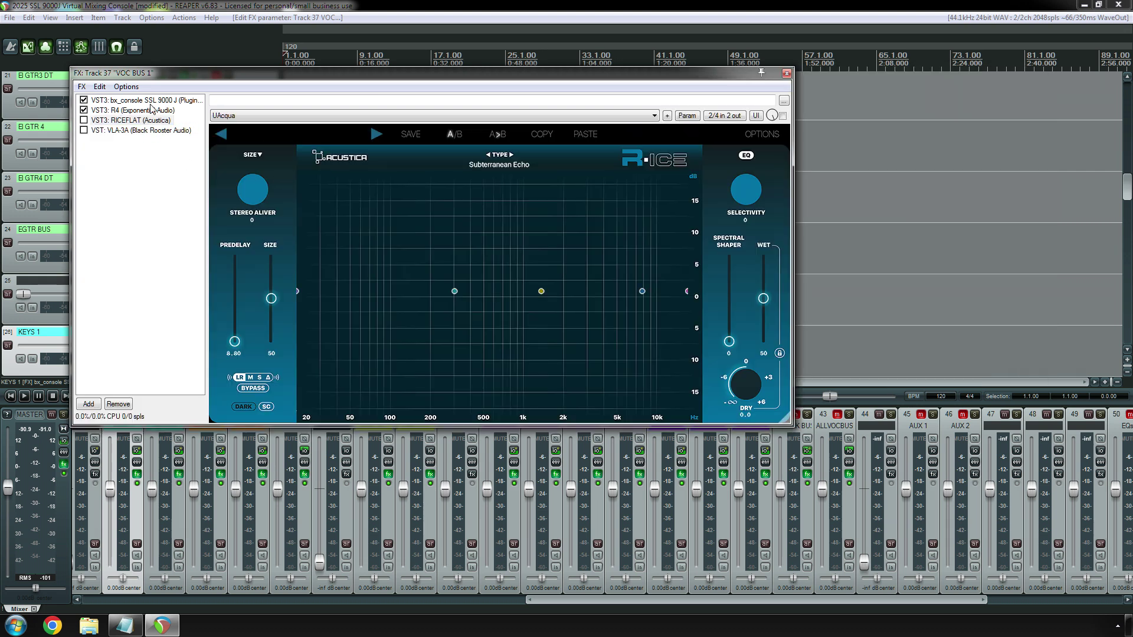
{"action": "left_click", "coordinate": [150, 101]}
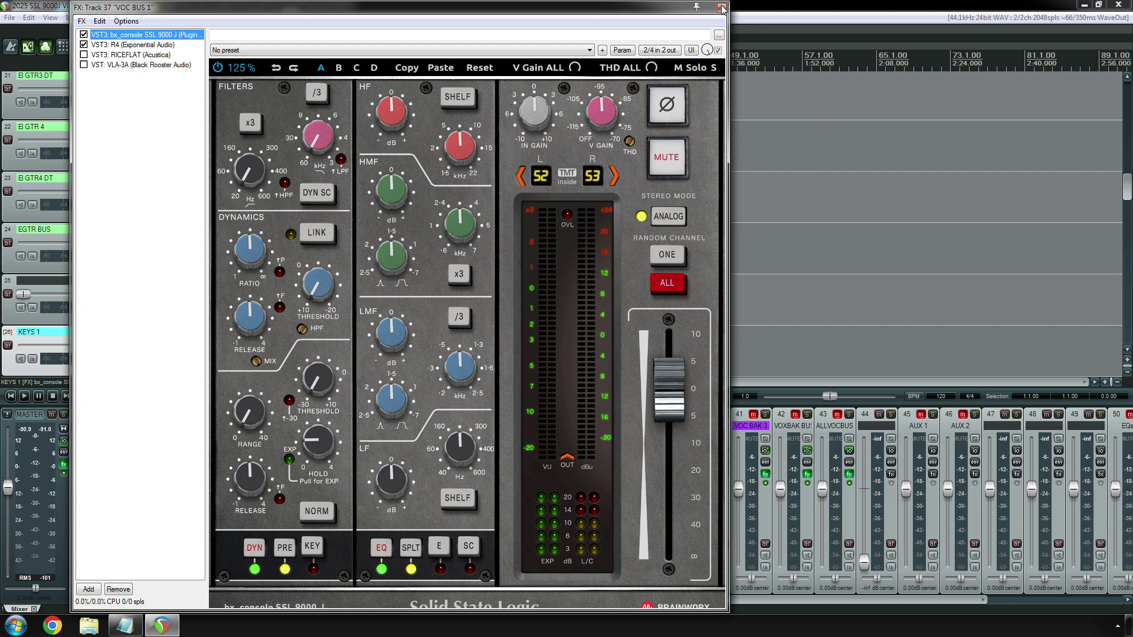
{"action": "left_click", "coordinate": [722, 8]}
Open the VOC BUS 2 effects chain, review bx_console SSL 9000 J, MicroShift, EchoBoy Jr, FIRETHEDELAY and VLA-3A, and close the window.
{"action": "left_click", "coordinate": [640, 476]}
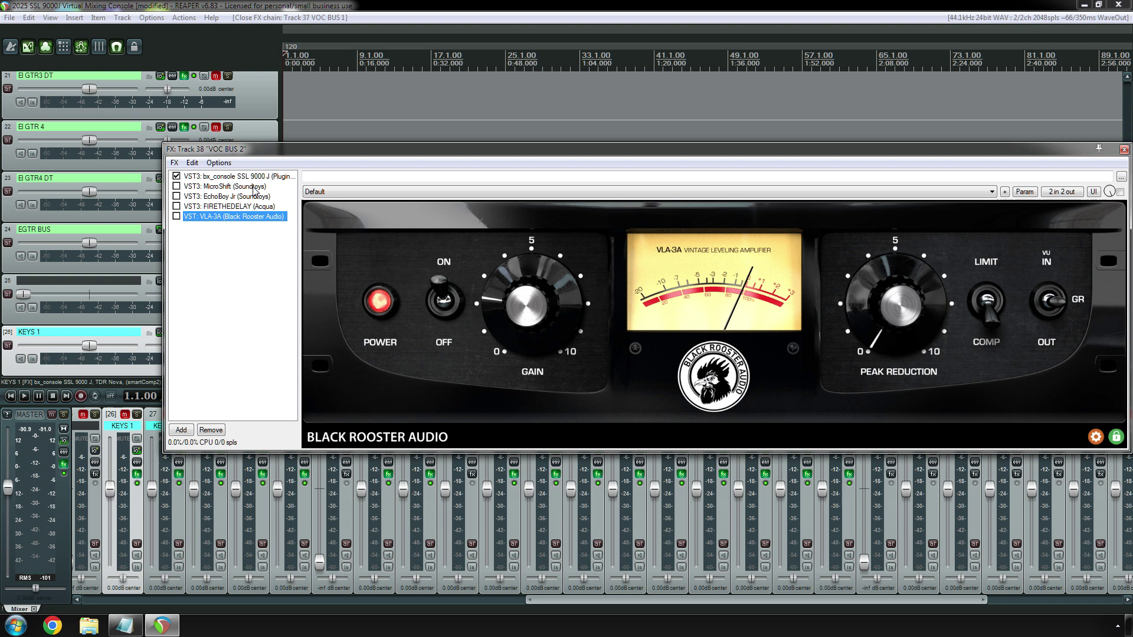
{"action": "left_click", "coordinate": [241, 177]}
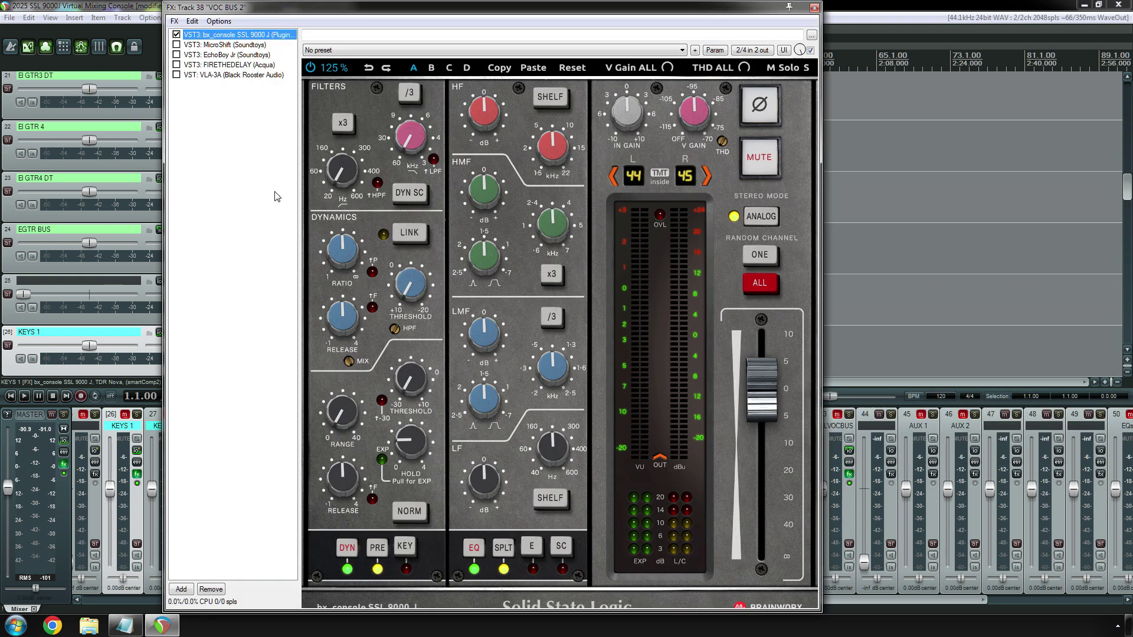
{"action": "key", "text": "Down"}
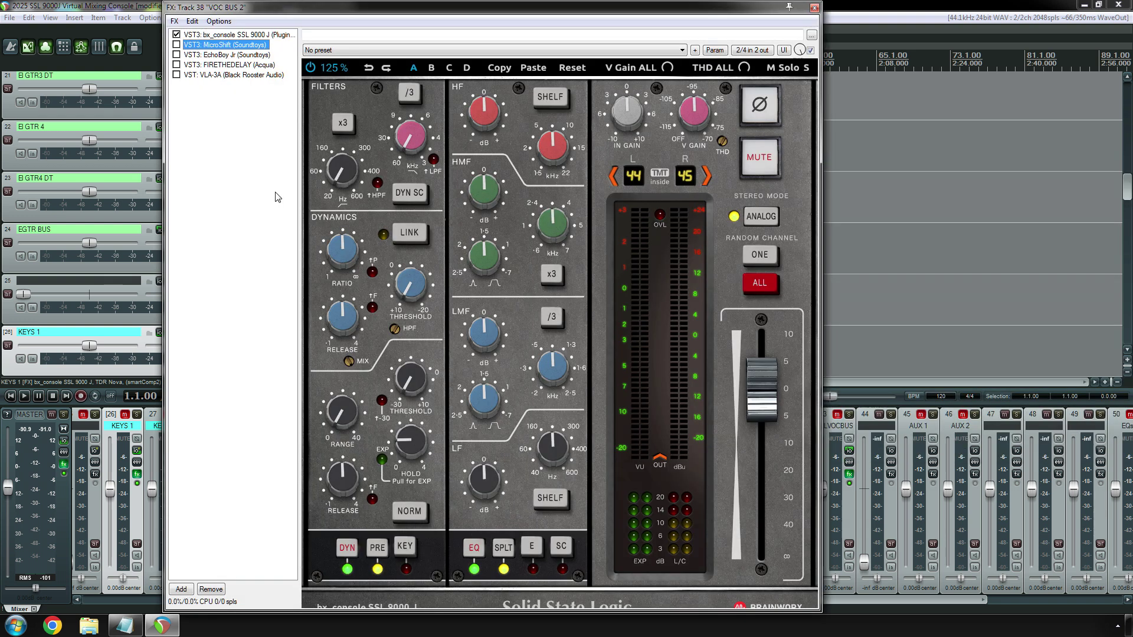
{"action": "key", "text": "Down"}
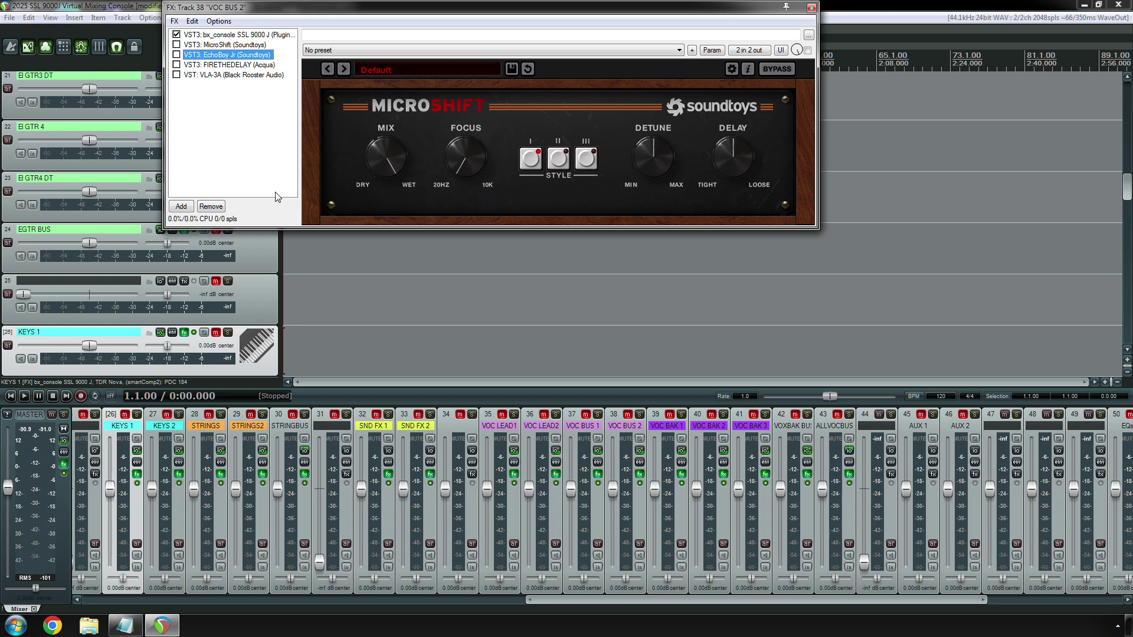
{"action": "key", "text": "Down"}
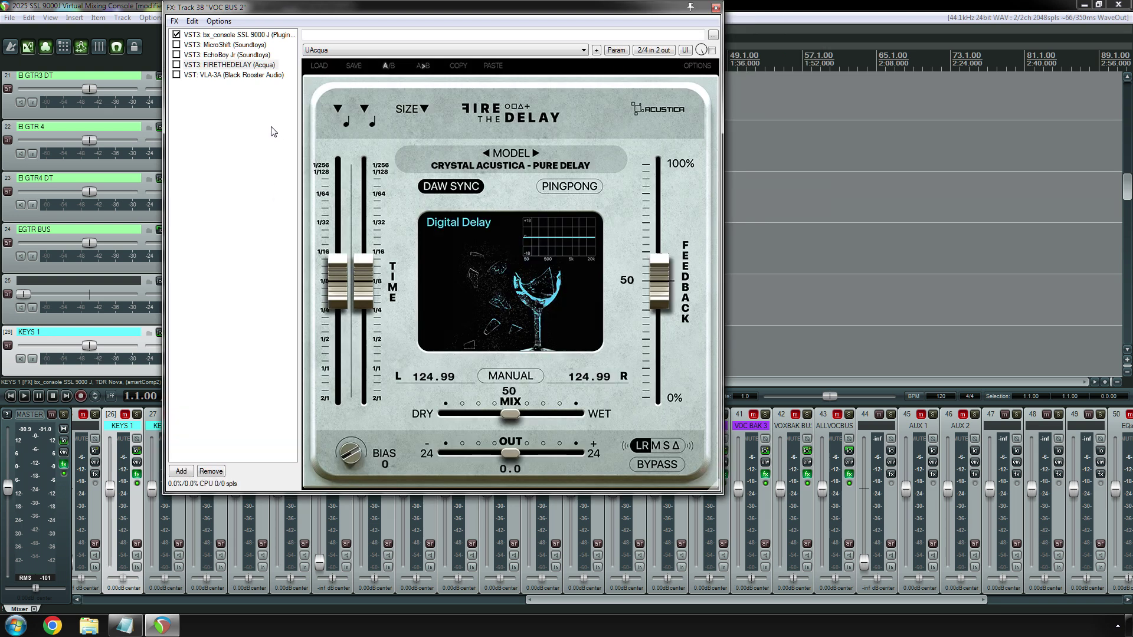
{"action": "key", "text": "Down"}
{"action": "key", "text": "Home"}
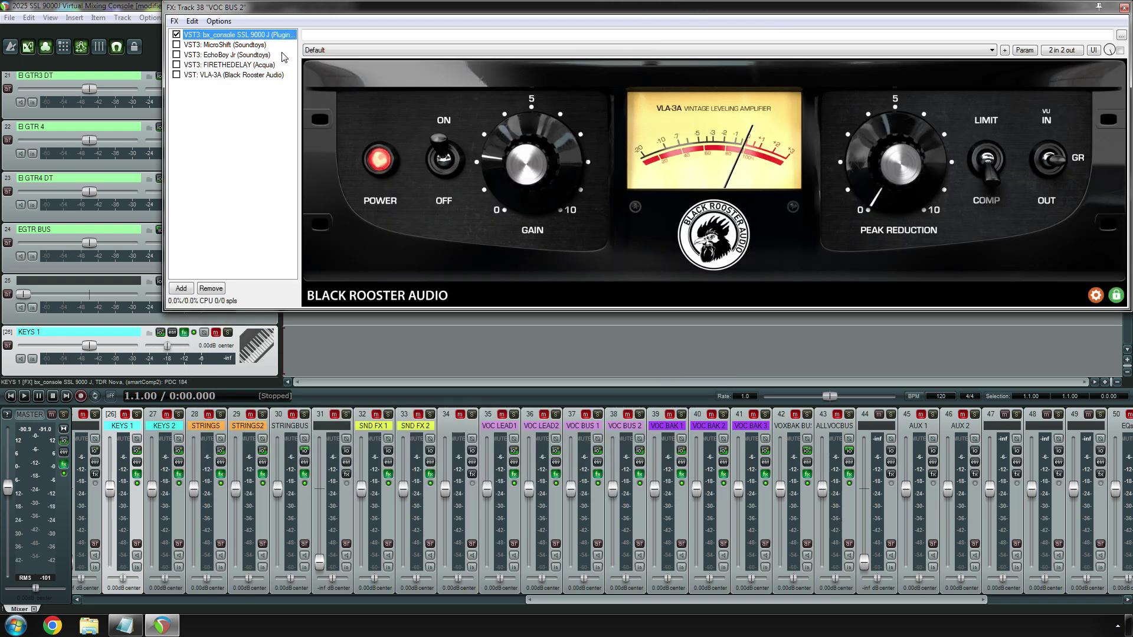
{"action": "left_click", "coordinate": [814, 7]}
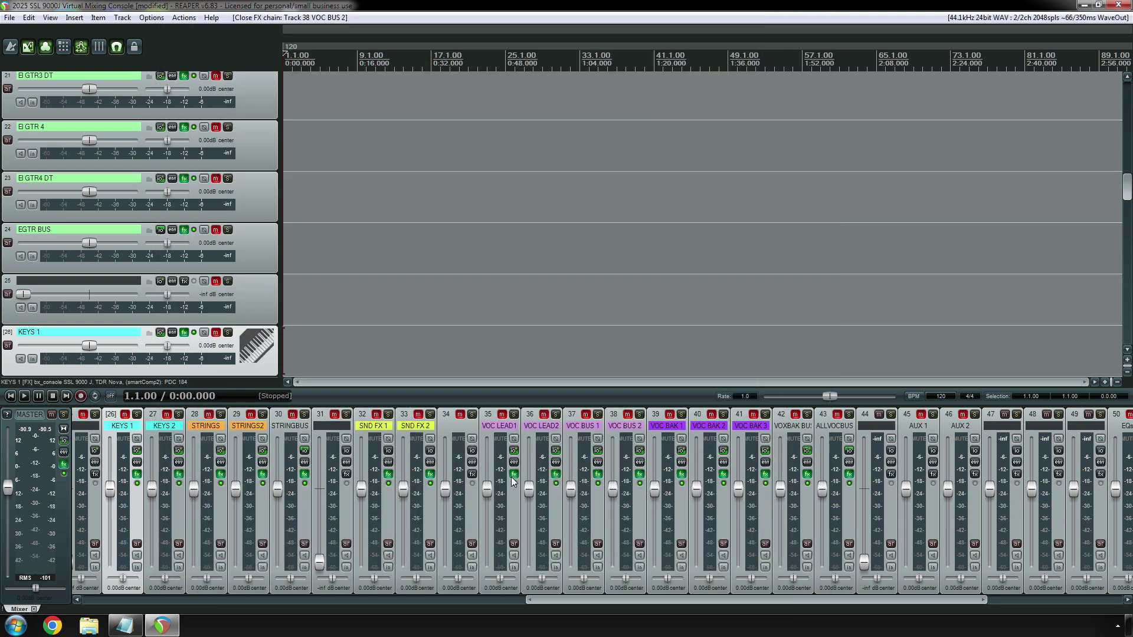
Briefly recheck the VOC BUS 1 effects chain, and review FIRETHEPAN and bx_console SSL 9000 J in the VOC BAK 1 chain, closing each window.
{"action": "left_click", "coordinate": [598, 475]}
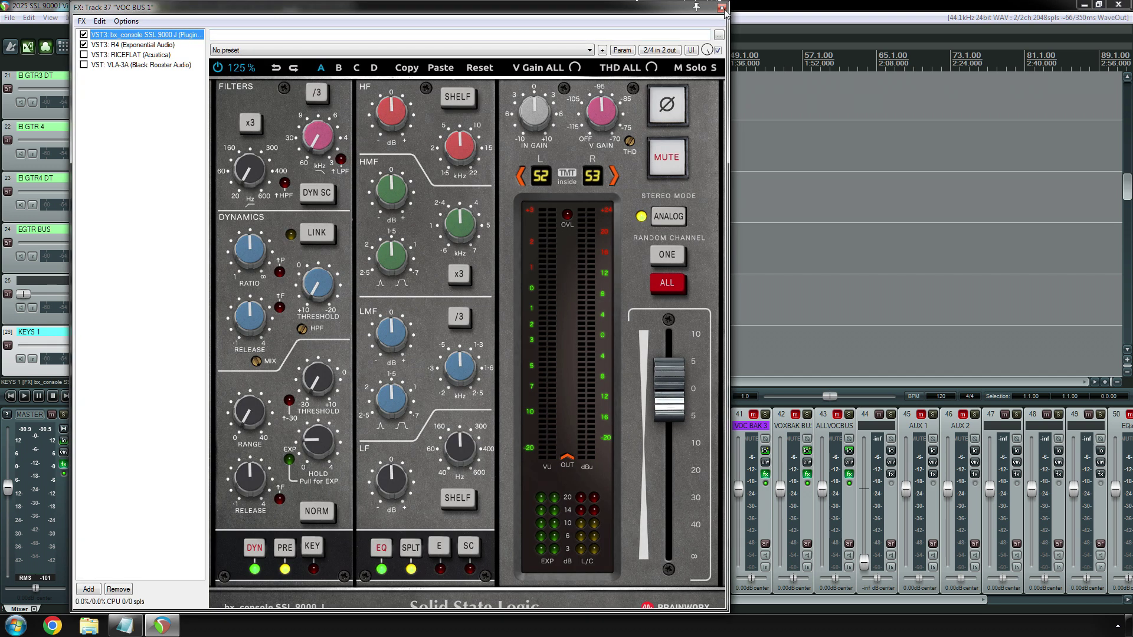
{"action": "left_click", "coordinate": [722, 7]}
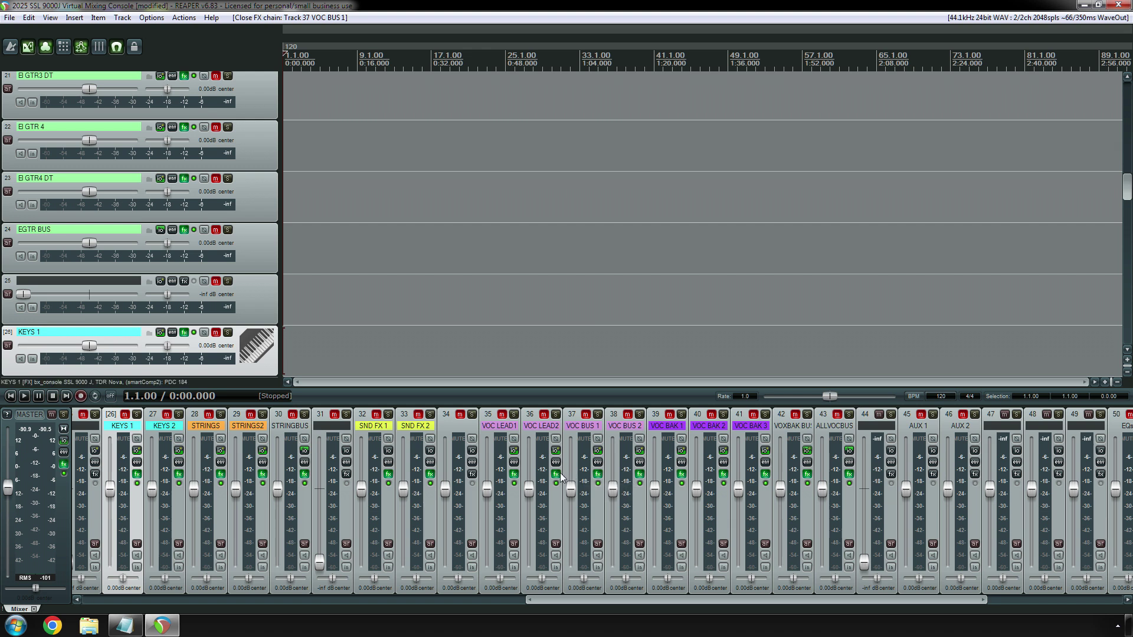
{"action": "left_click", "coordinate": [682, 474]}
{"action": "left_click", "coordinate": [535, 45]}
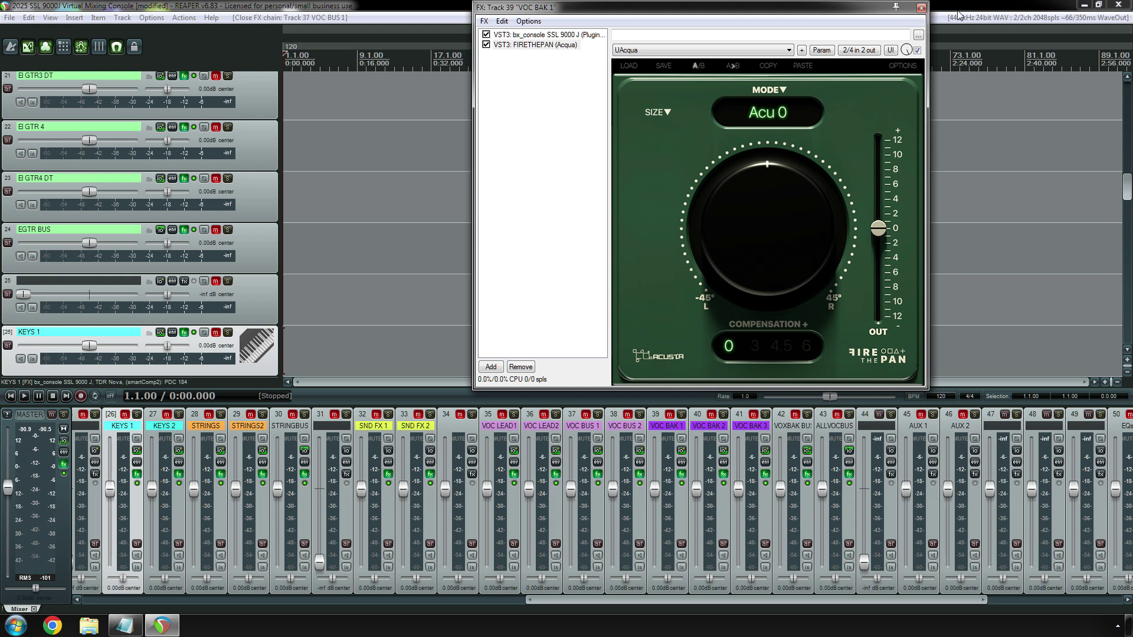
{"action": "left_click", "coordinate": [555, 35]}
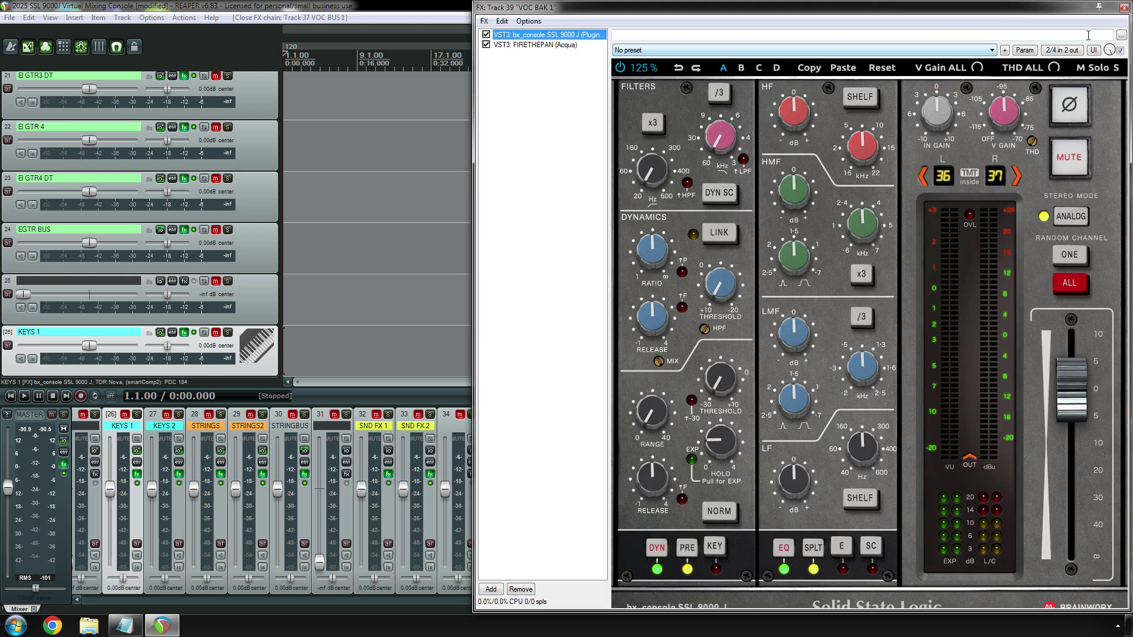
{"action": "left_click", "coordinate": [1124, 10]}
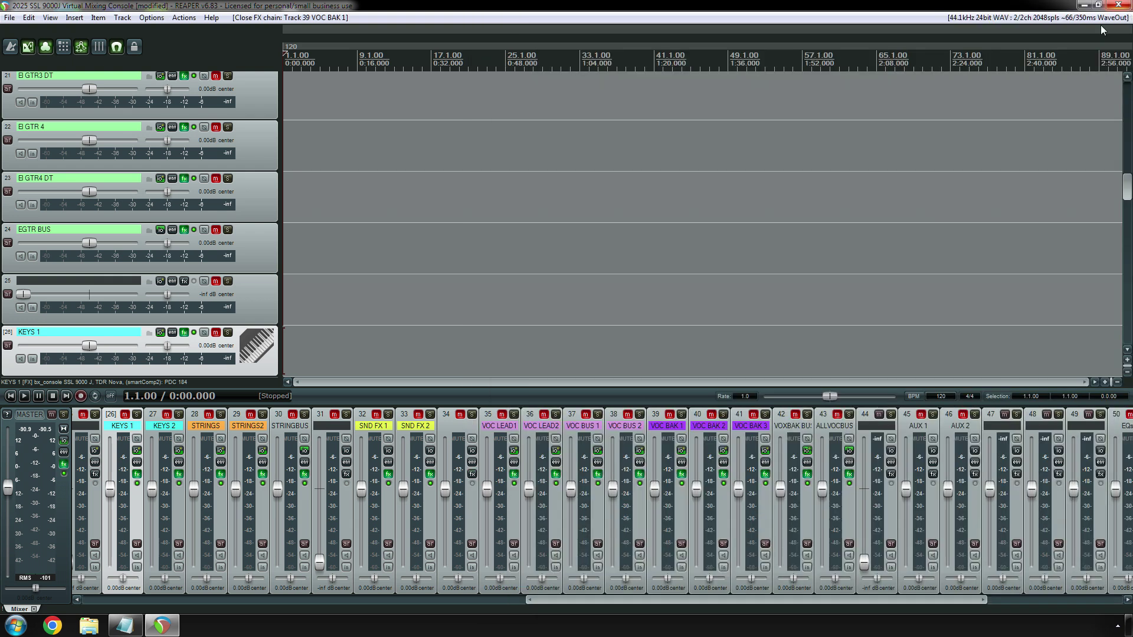
Review bx_console SSL 9000 J and FIRETHEPAN in the VOC BAK 2 and VOC BAK 3 effects chains, closing each window.
{"action": "left_click", "coordinate": [724, 473]}
{"action": "key", "text": "Down"}
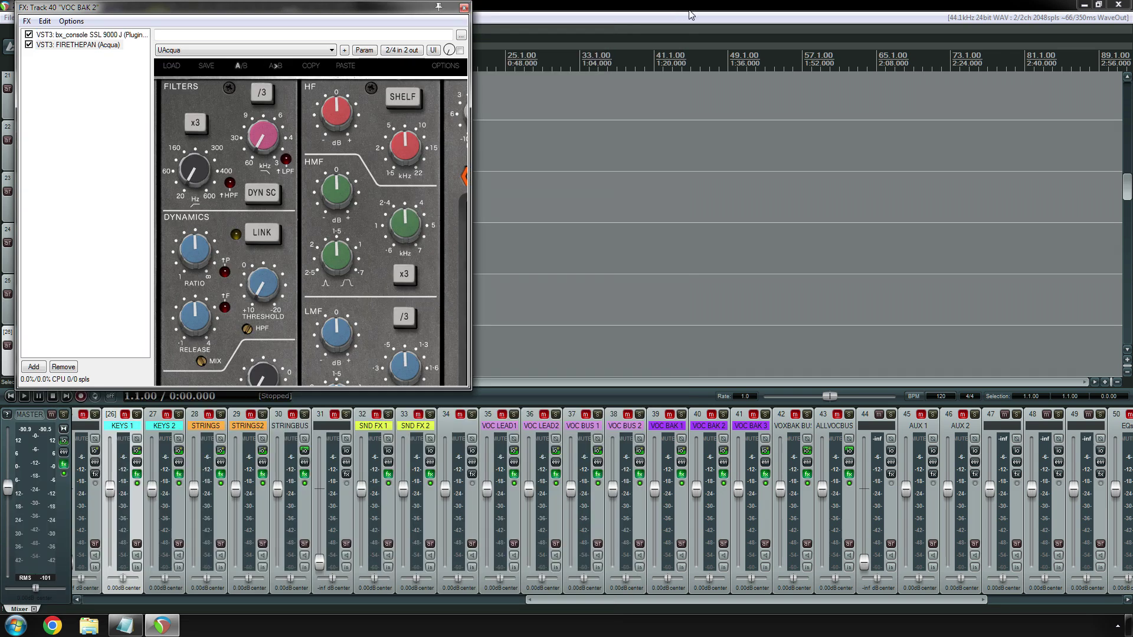
{"action": "left_click", "coordinate": [464, 8]}
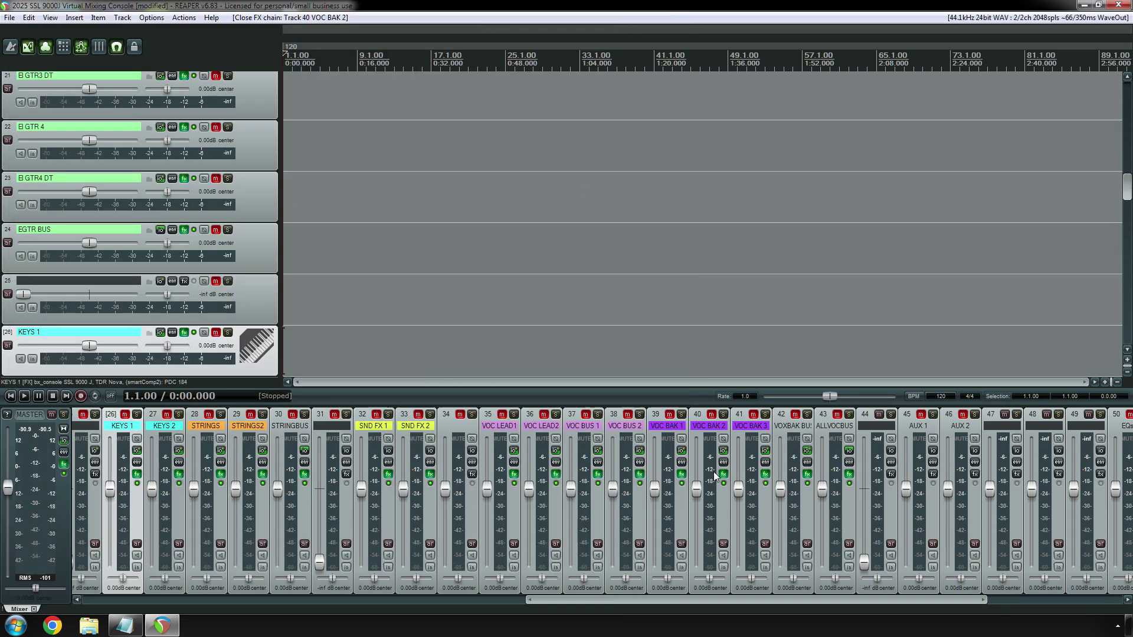
{"action": "left_click", "coordinate": [765, 475]}
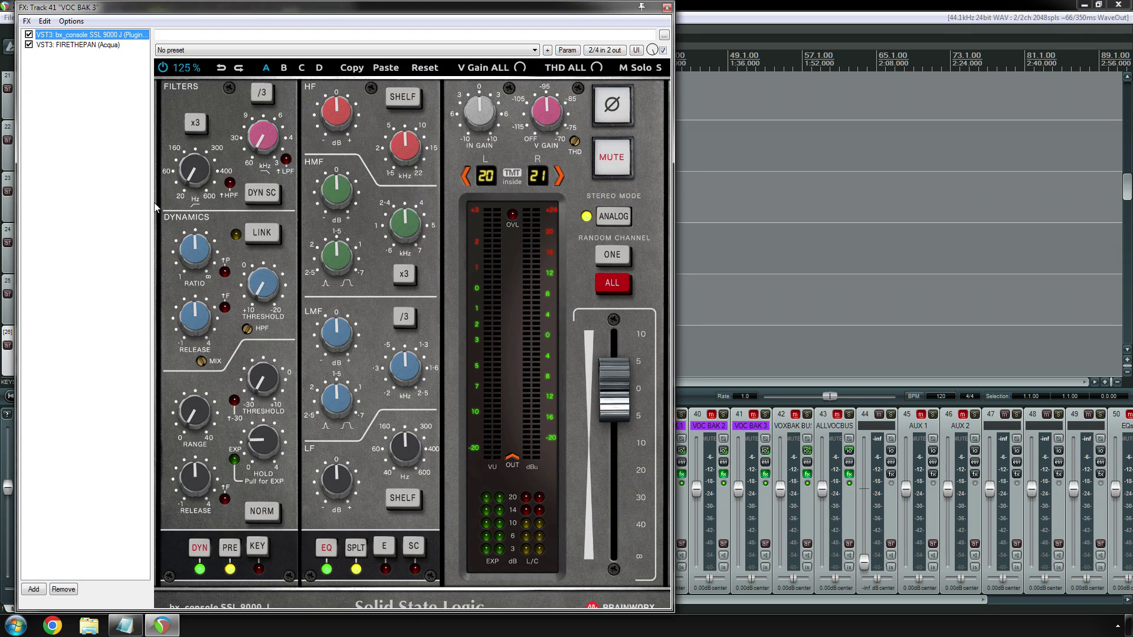
{"action": "key", "text": "Down"}
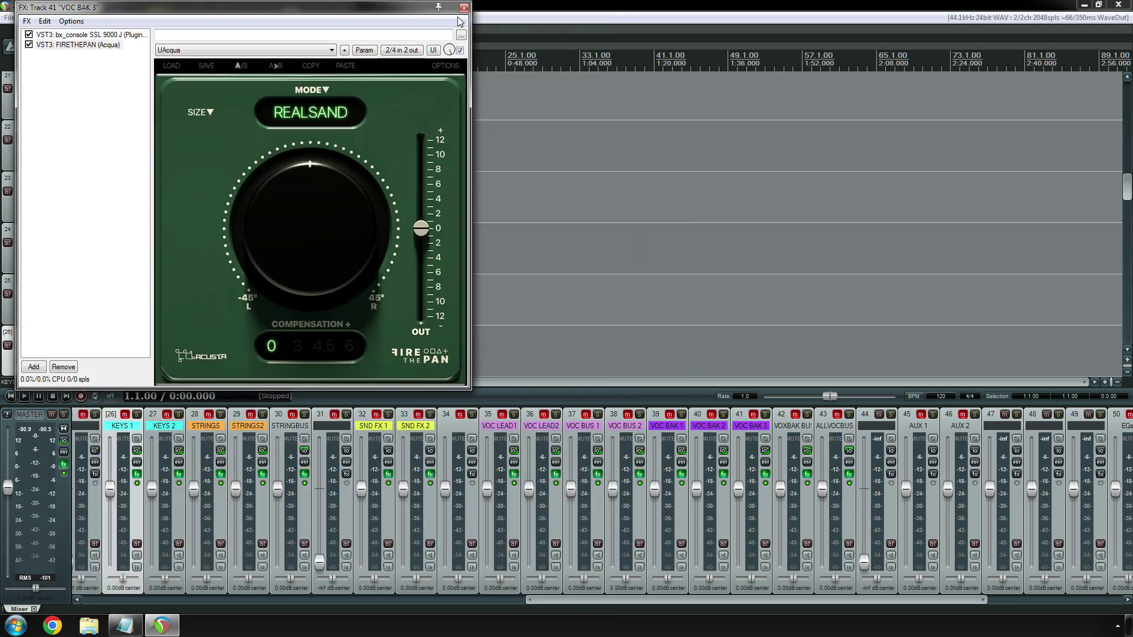
{"action": "left_click", "coordinate": [464, 7]}
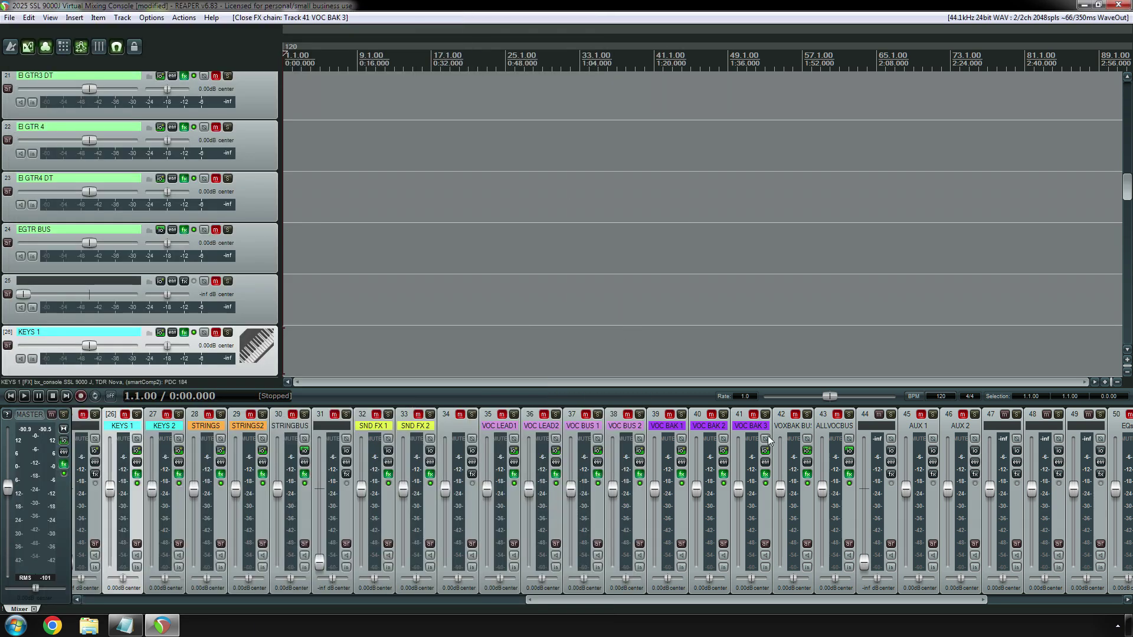
Open the VOXBAK BUS effects chain, review bx_console SSL 9000 J, Nimbus, RICEFLAT, VLA-3A and LTL SILVER BULLET mk2, and close the window.
{"action": "left_click", "coordinate": [807, 475]}
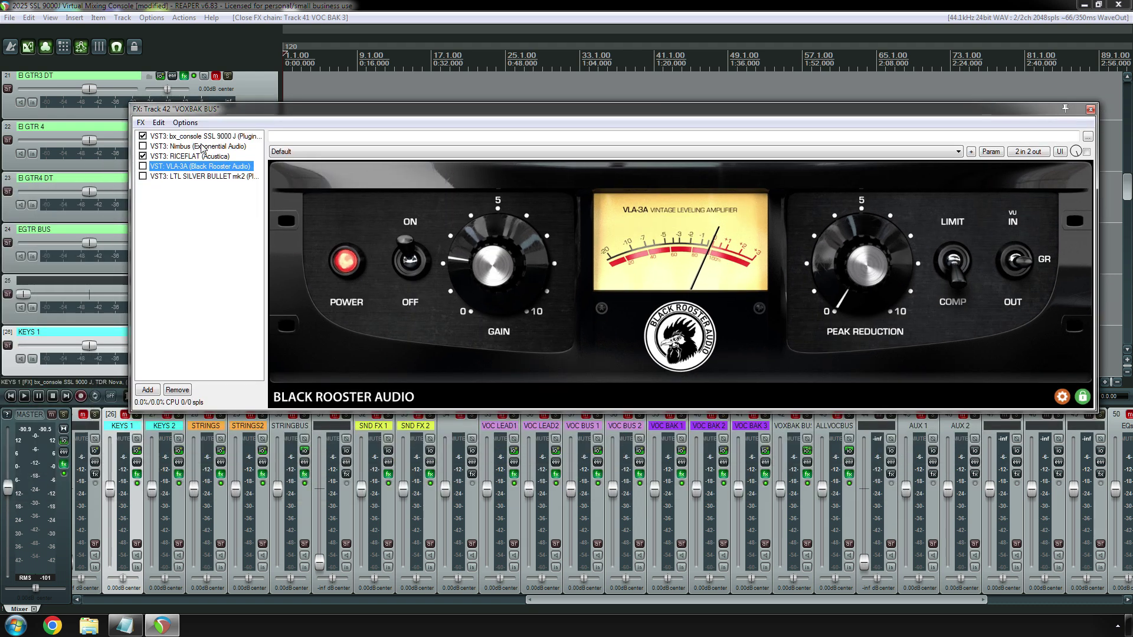
{"action": "left_click", "coordinate": [201, 137]}
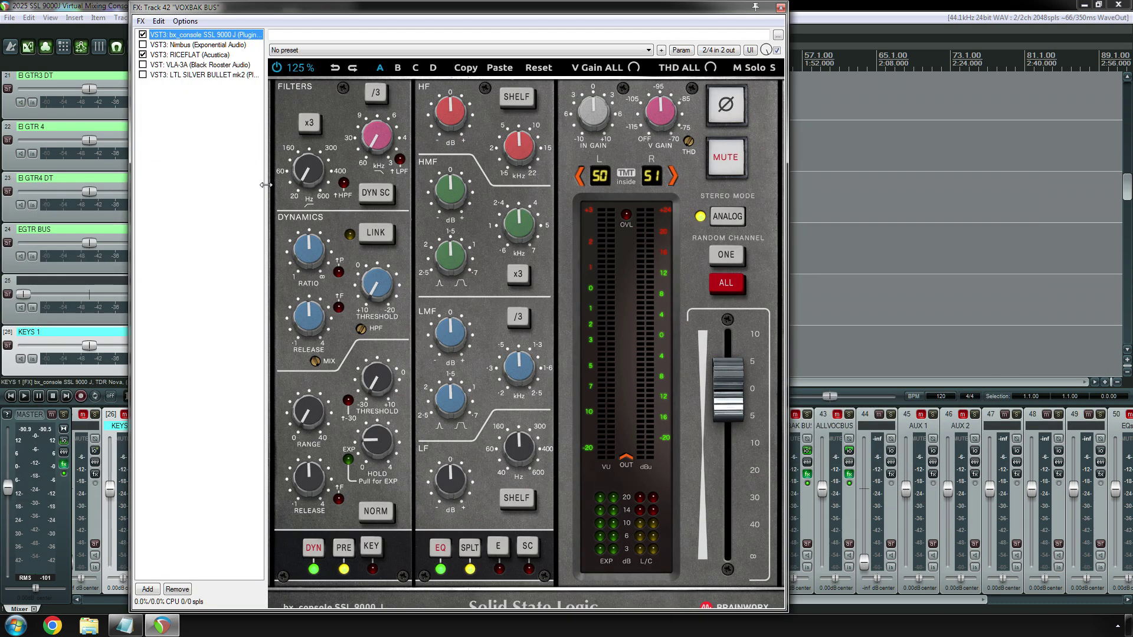
{"action": "key", "text": "Down"}
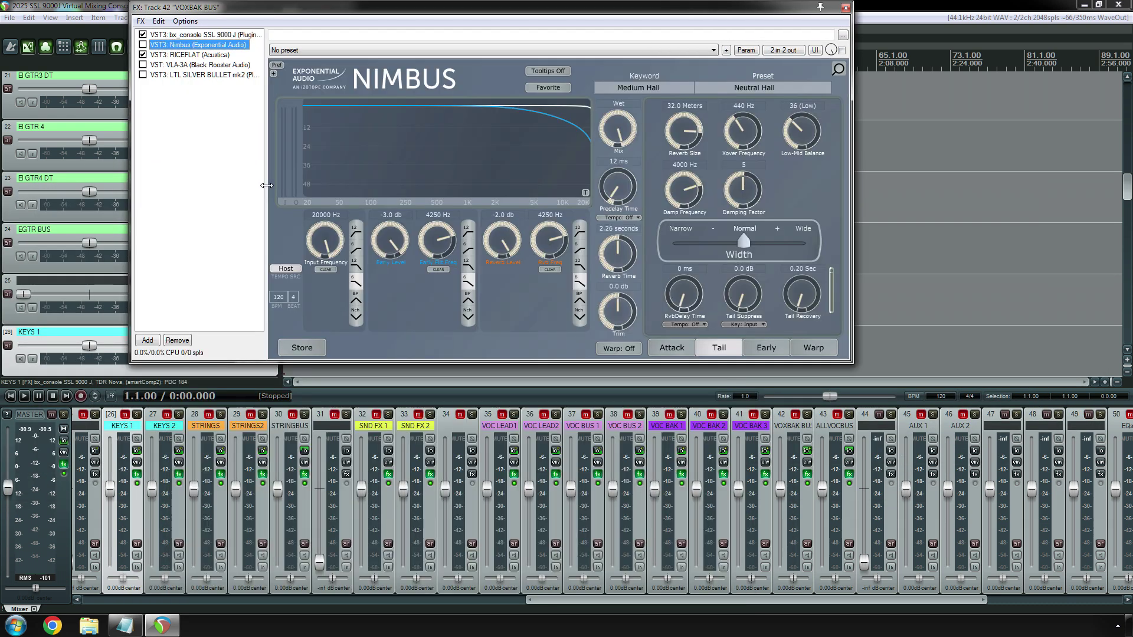
{"action": "key", "text": "Down"}
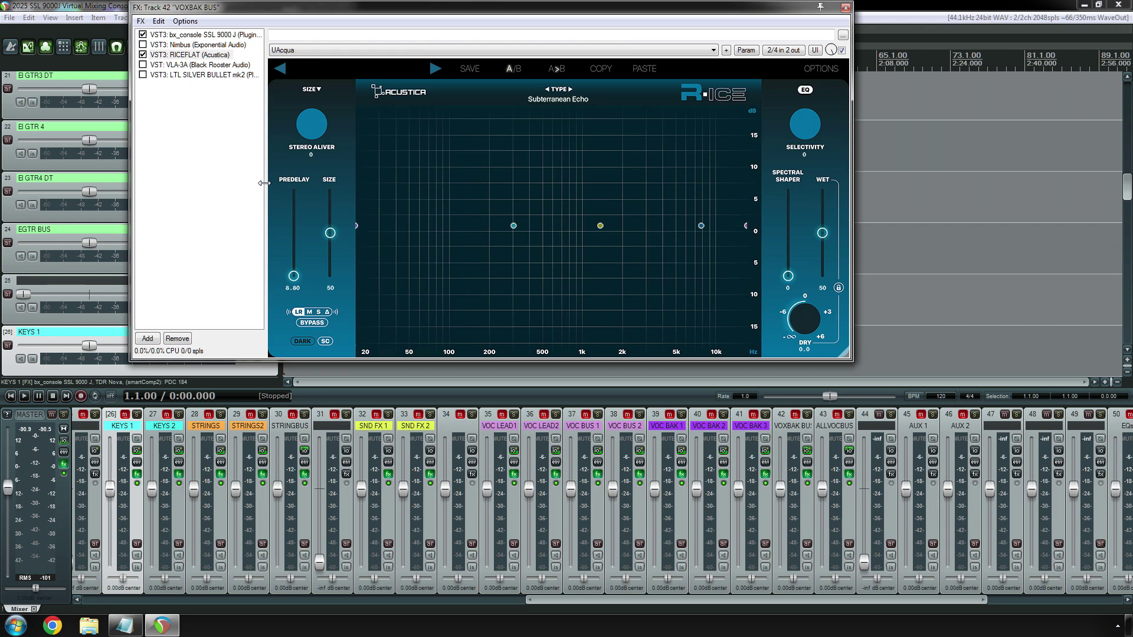
{"action": "left_click", "coordinate": [200, 57]}
{"action": "key", "text": "Down"}
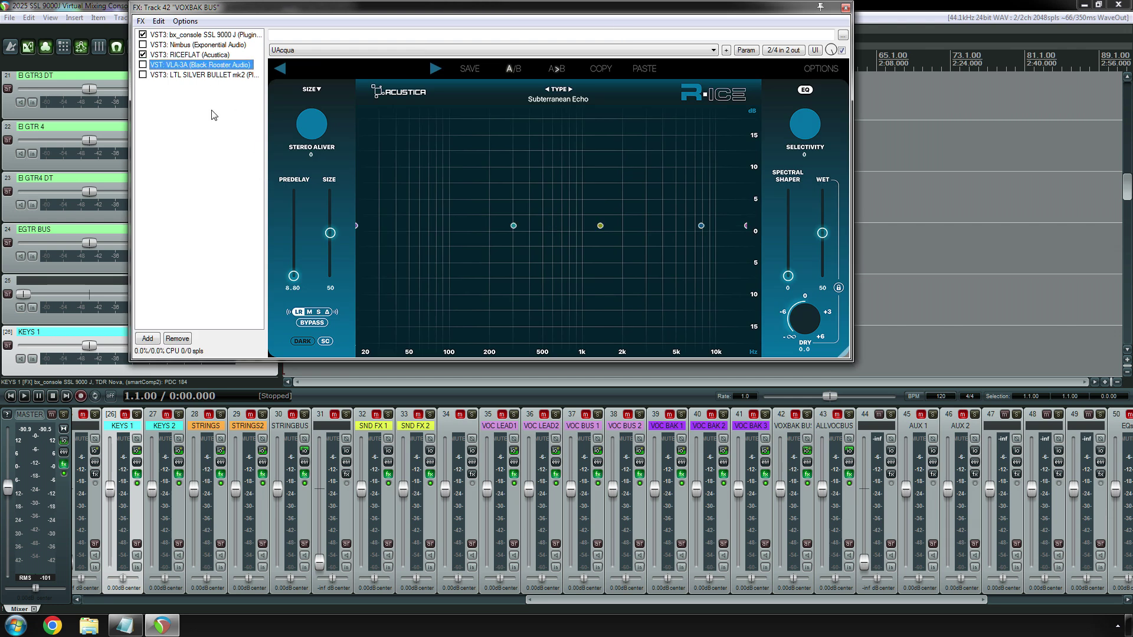
{"action": "key", "text": "Down"}
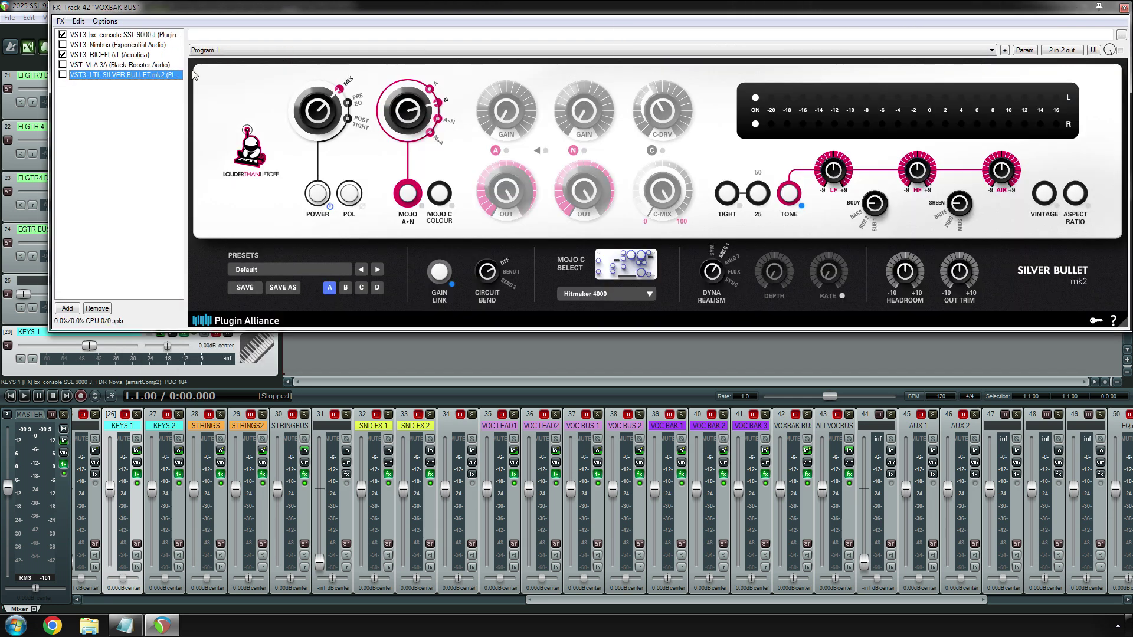
{"action": "left_click", "coordinate": [149, 37]}
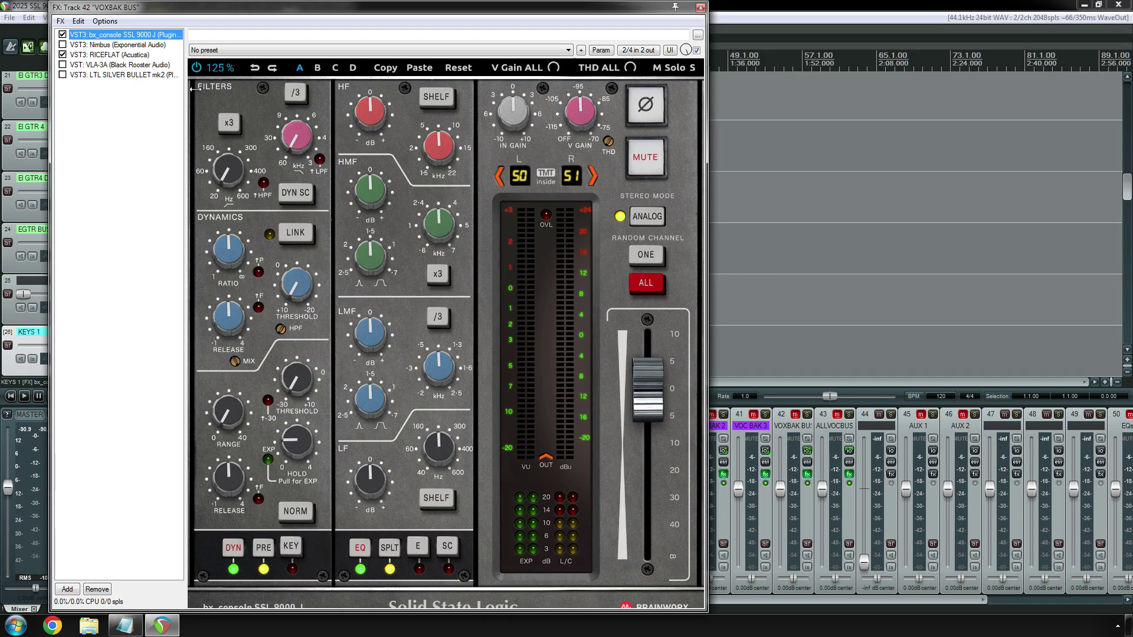
{"action": "left_click", "coordinate": [701, 8]}
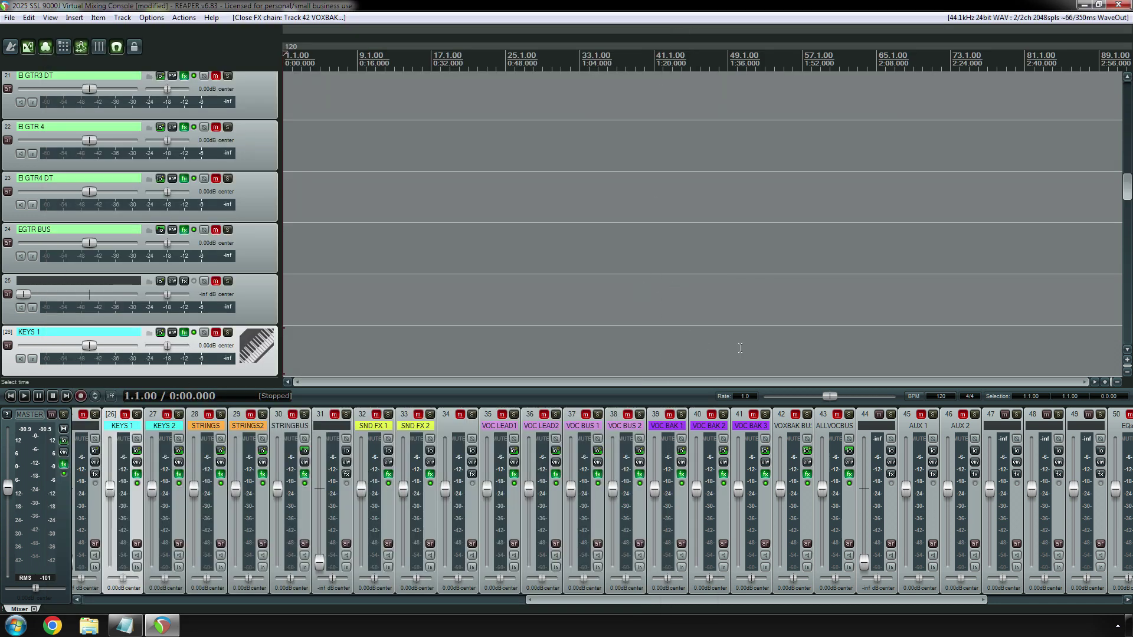
Open the ALLVOCBUS effects chain, review TEAL, Ozone 11 Stabilizer, smartComp2 and Blue Cat's Gain 3, and close the window.
{"action": "left_click", "coordinate": [849, 474]}
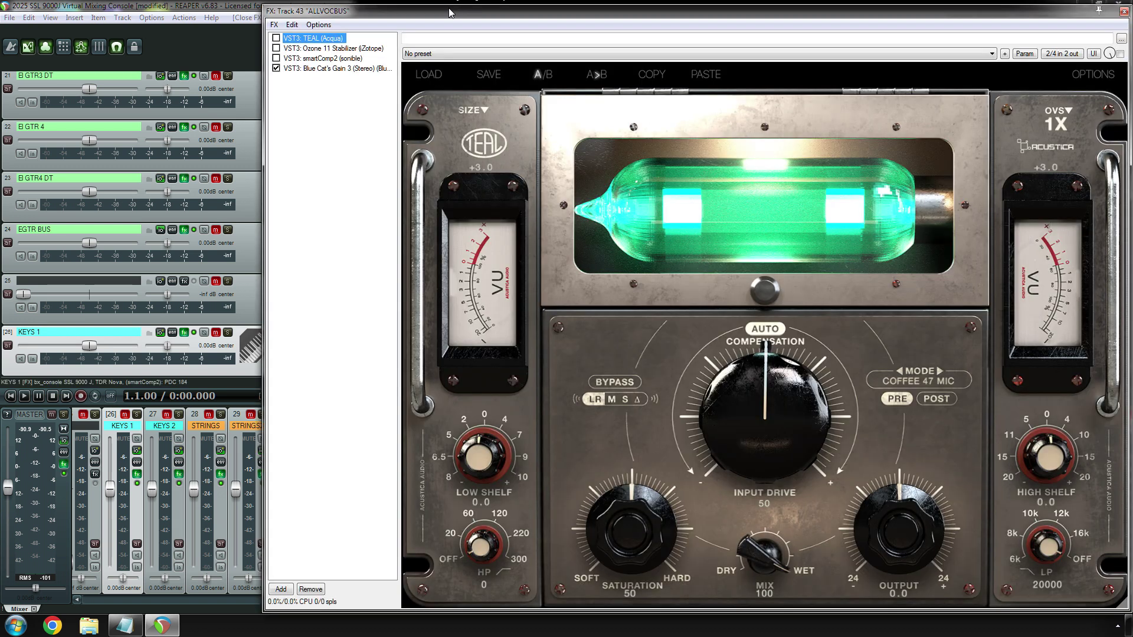
{"action": "left_click_drag", "start_coordinate": [449, 12], "coordinate": [240, 8]}
{"action": "left_click", "coordinate": [127, 44]}
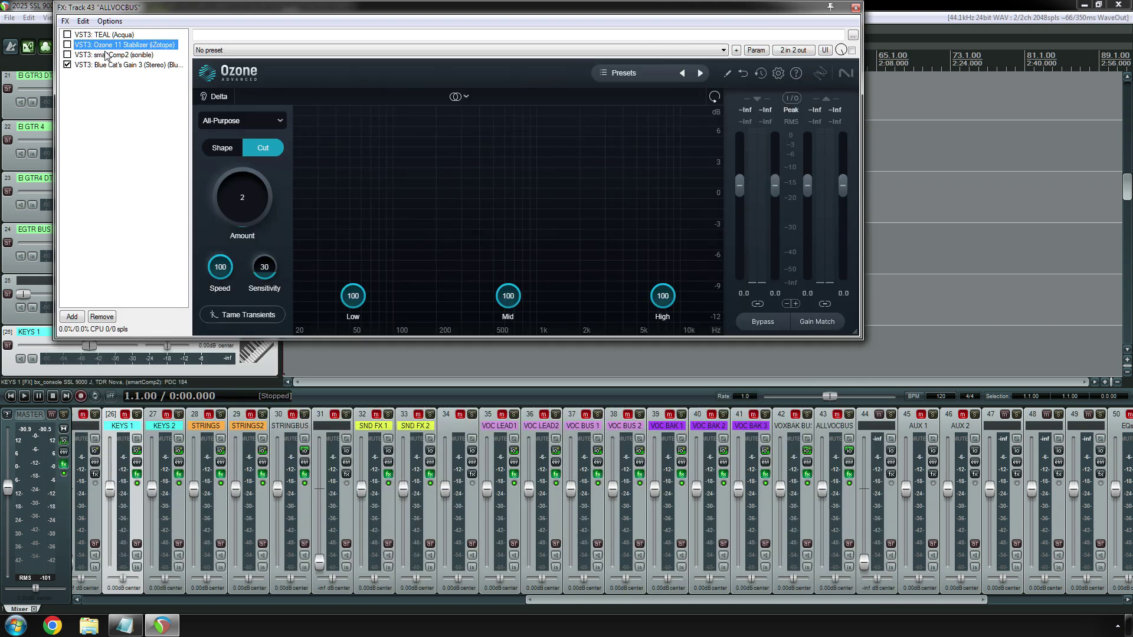
{"action": "left_click", "coordinate": [107, 54]}
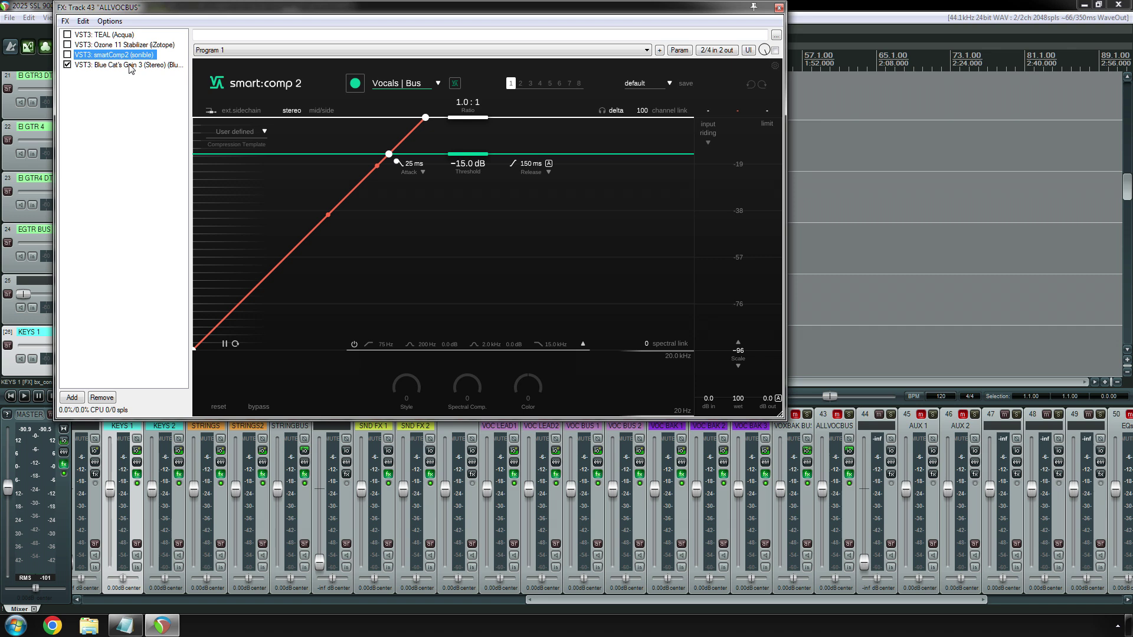
{"action": "left_click", "coordinate": [130, 65]}
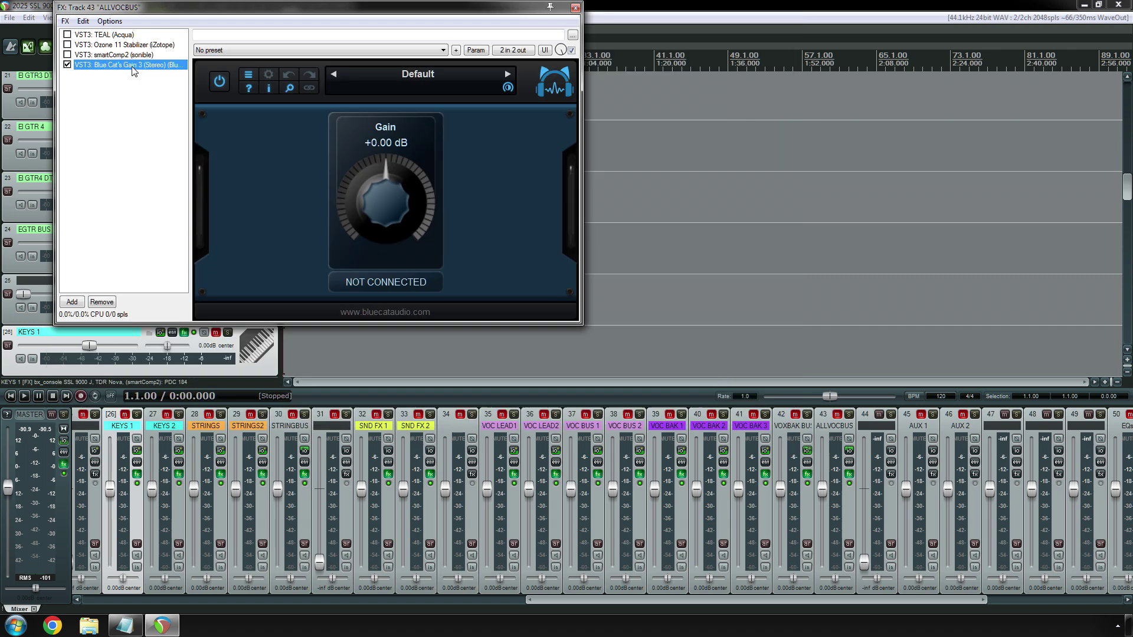
{"action": "left_click", "coordinate": [575, 7]}
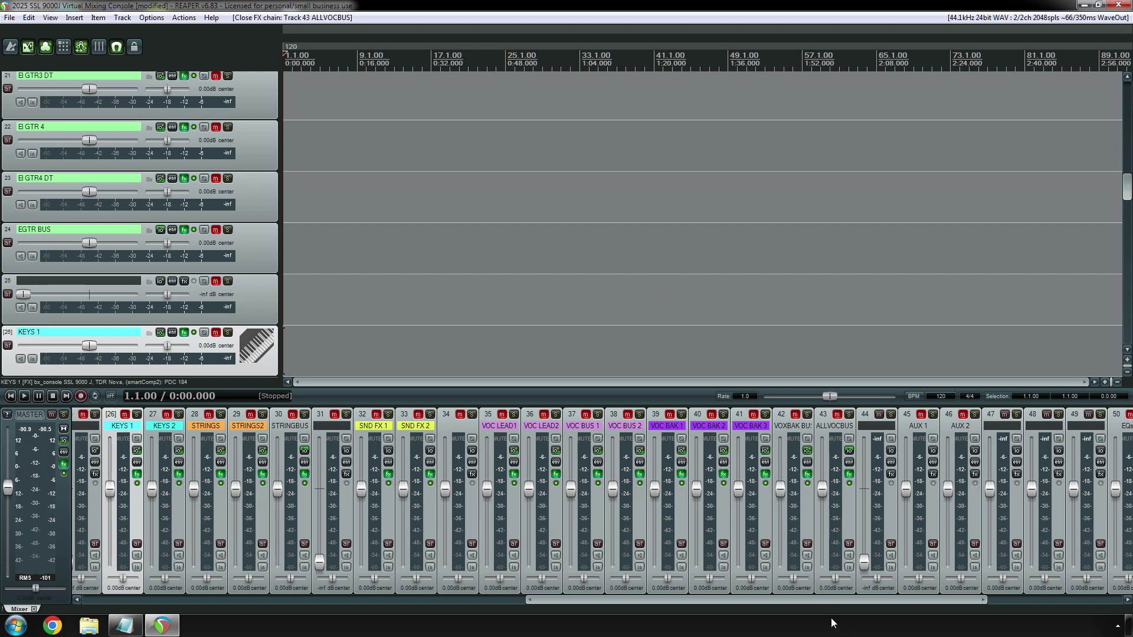
Open the EQs effects chain, review GREEN5ULTRA, elysia museq master, Master EQ-432, Rule Tec EQ5M, Motone EQ and Backs Pro EQ, and reselect GREEN5ULTRA.
{"action": "left_click_drag", "start_coordinate": [809, 604], "coordinate": [965, 584]}
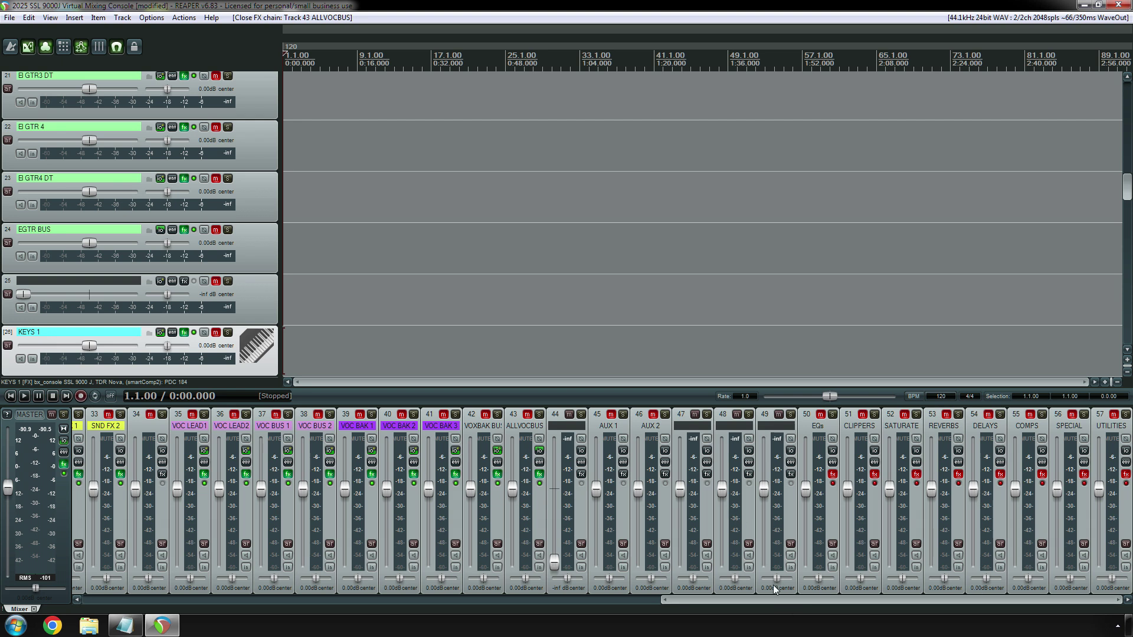
{"action": "left_click", "coordinate": [832, 474]}
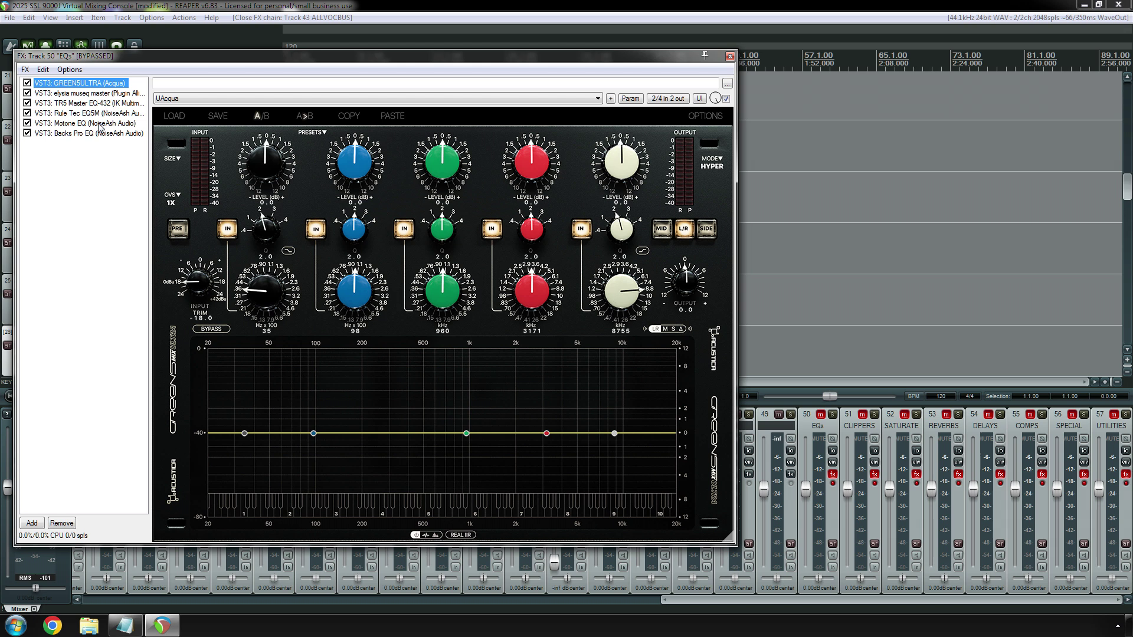
{"action": "key", "text": "Down"}
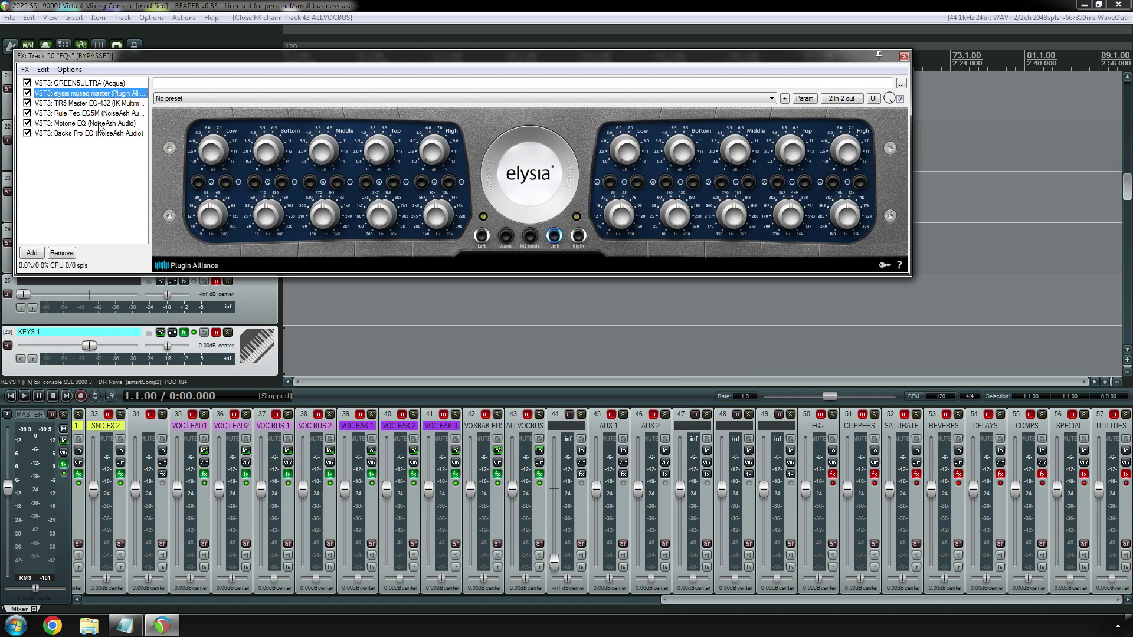
{"action": "key", "text": "Down"}
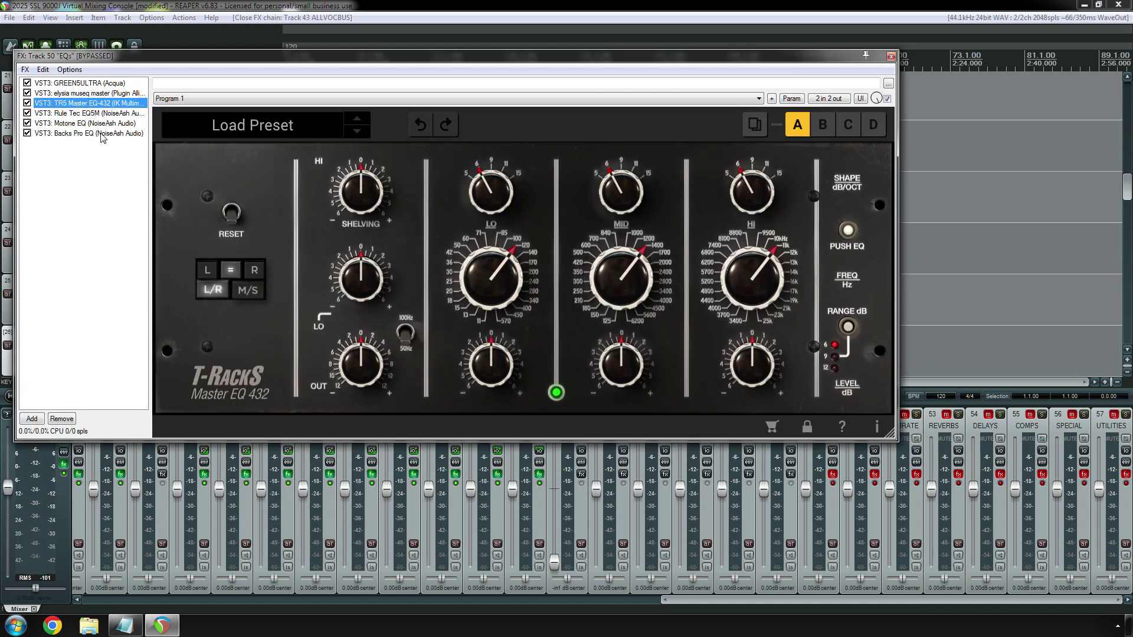
{"action": "key", "text": "Down"}
{"action": "key", "text": "Down"}
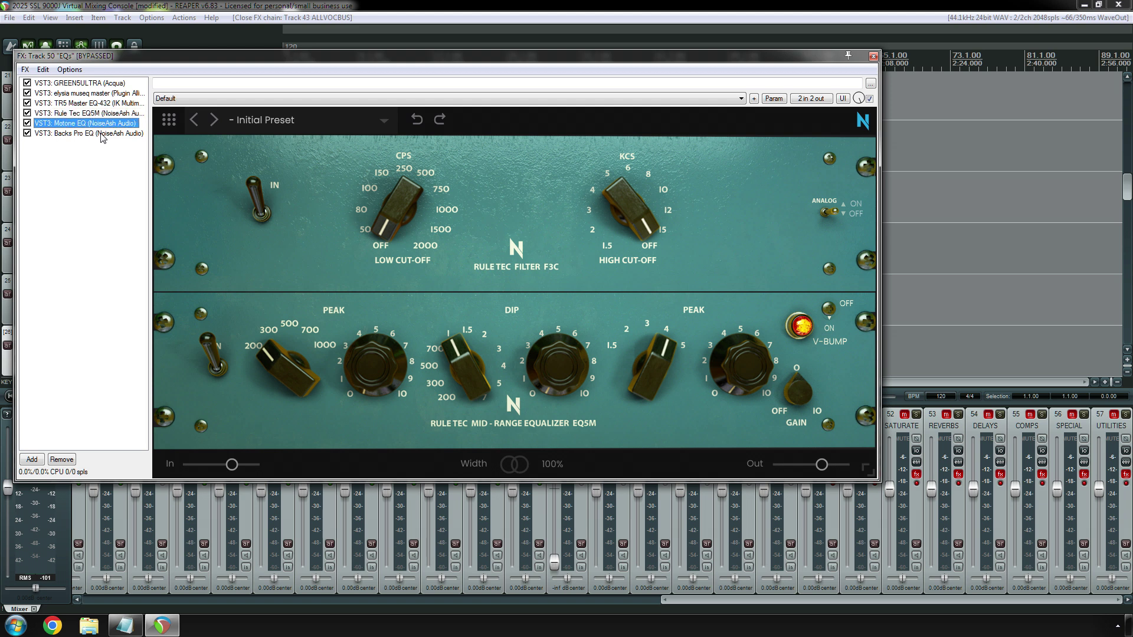
{"action": "key", "text": "Down"}
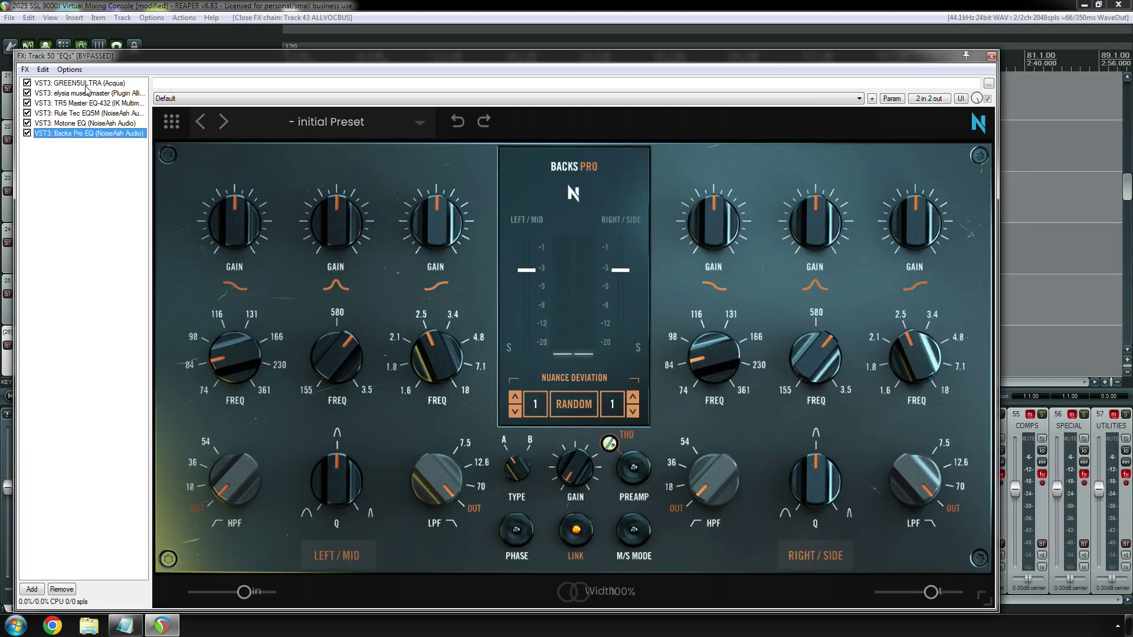
{"action": "left_click", "coordinate": [86, 84]}
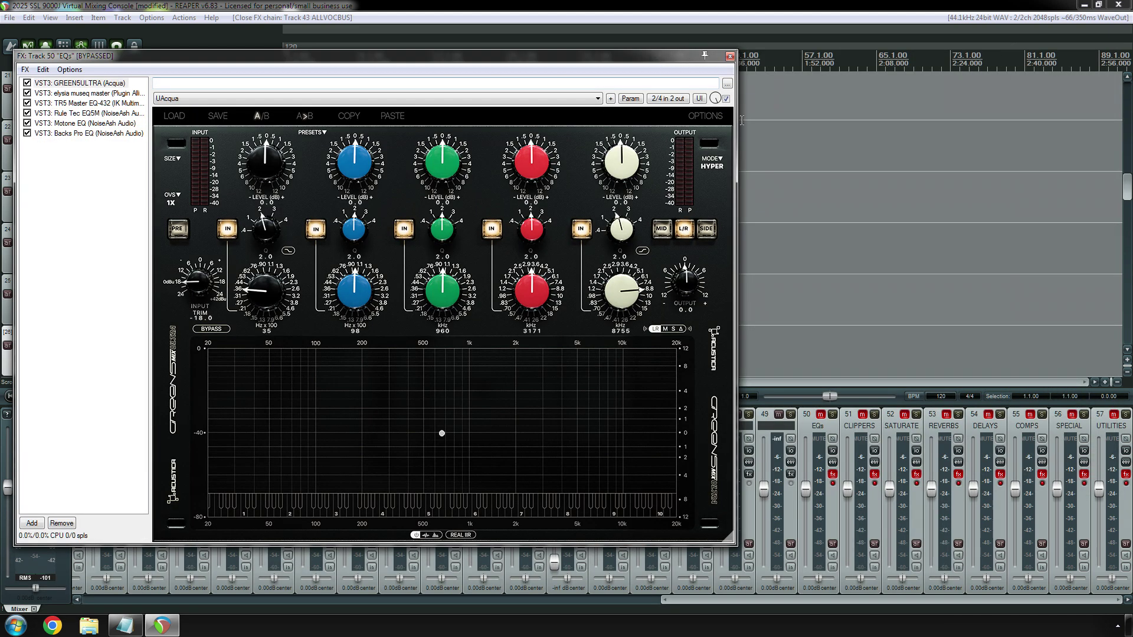
Open the CLIPPERS effects chain, review KClip, KClip Zero and ASHULTRA, reselect KClip and close the window.
{"action": "left_click", "coordinate": [876, 477]}
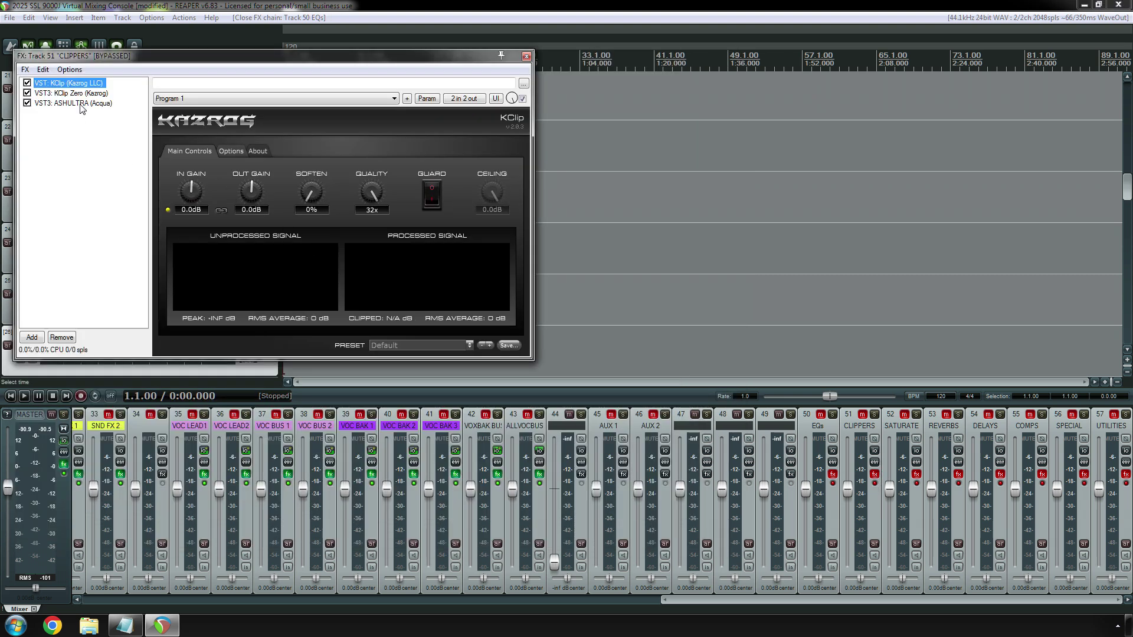
{"action": "left_click", "coordinate": [80, 93]}
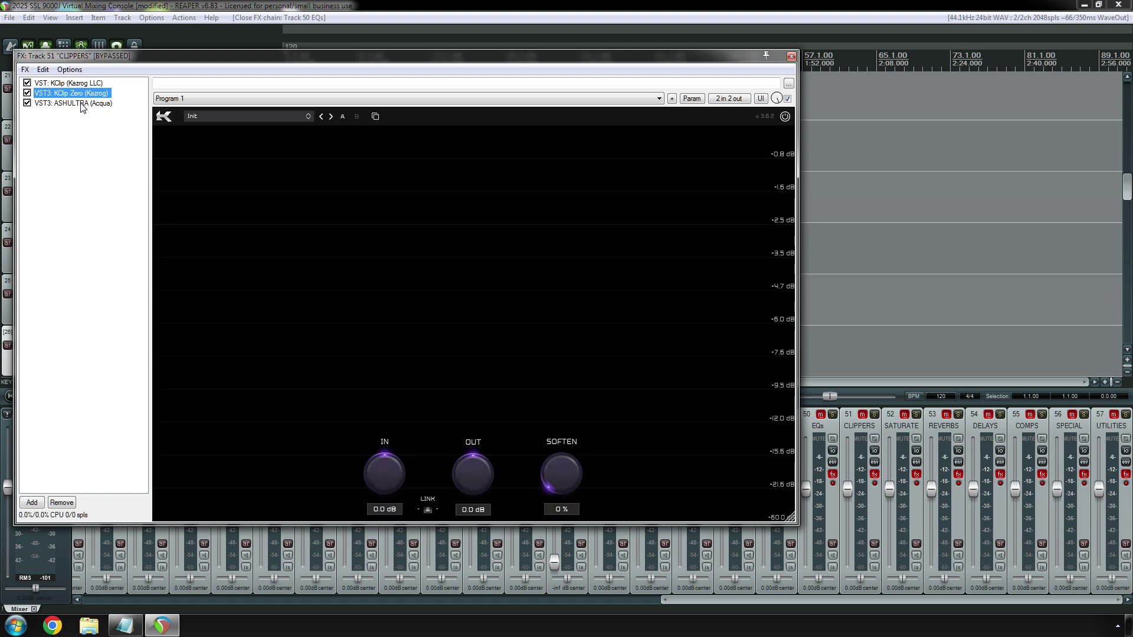
{"action": "left_click", "coordinate": [82, 105]}
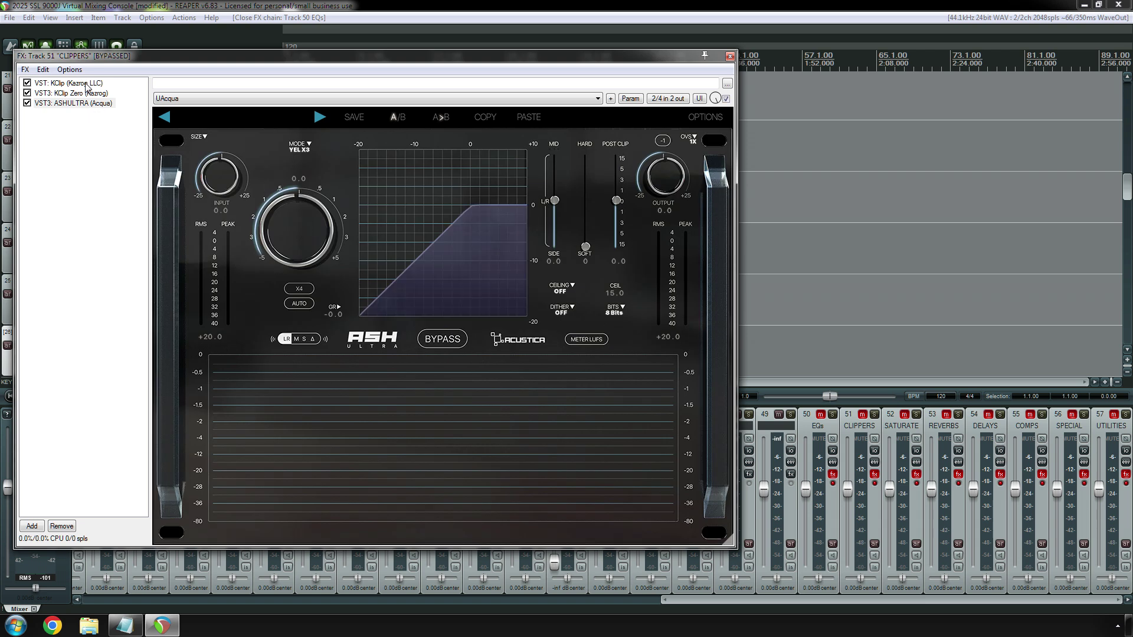
{"action": "left_click", "coordinate": [86, 83]}
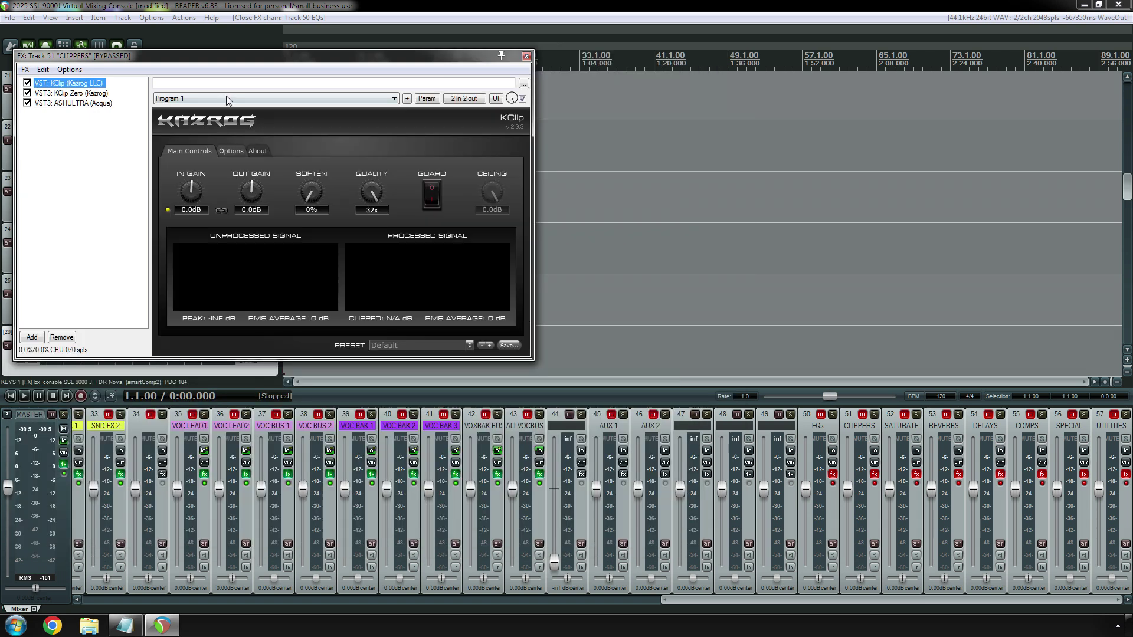
{"action": "left_click", "coordinate": [527, 56]}
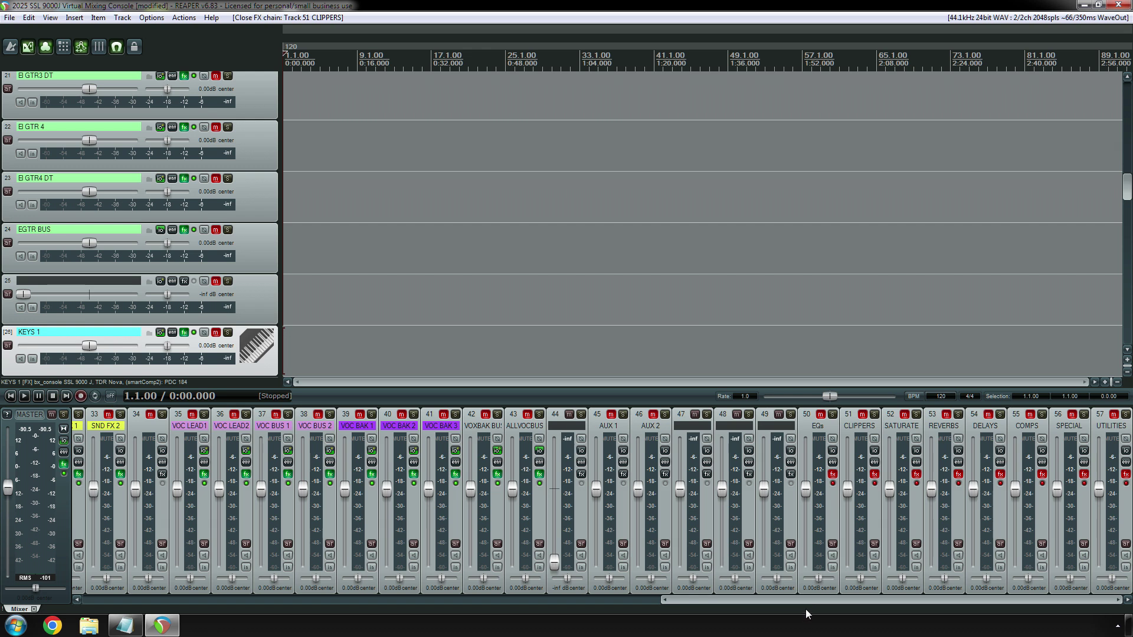
Open the SATURATE effects chain, review LTL SILVER BULLET mk2, Black Box Analog Design HG and TEAL, and close the window.
{"action": "left_click", "coordinate": [918, 475]}
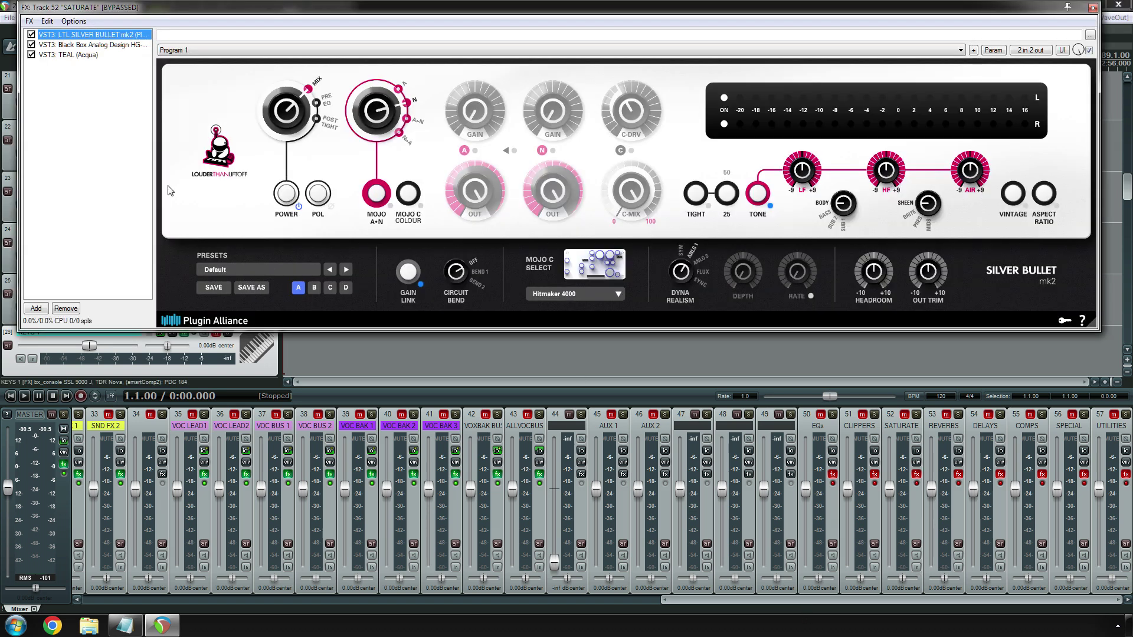
{"action": "key", "text": "Down"}
{"action": "key", "text": "Down"}
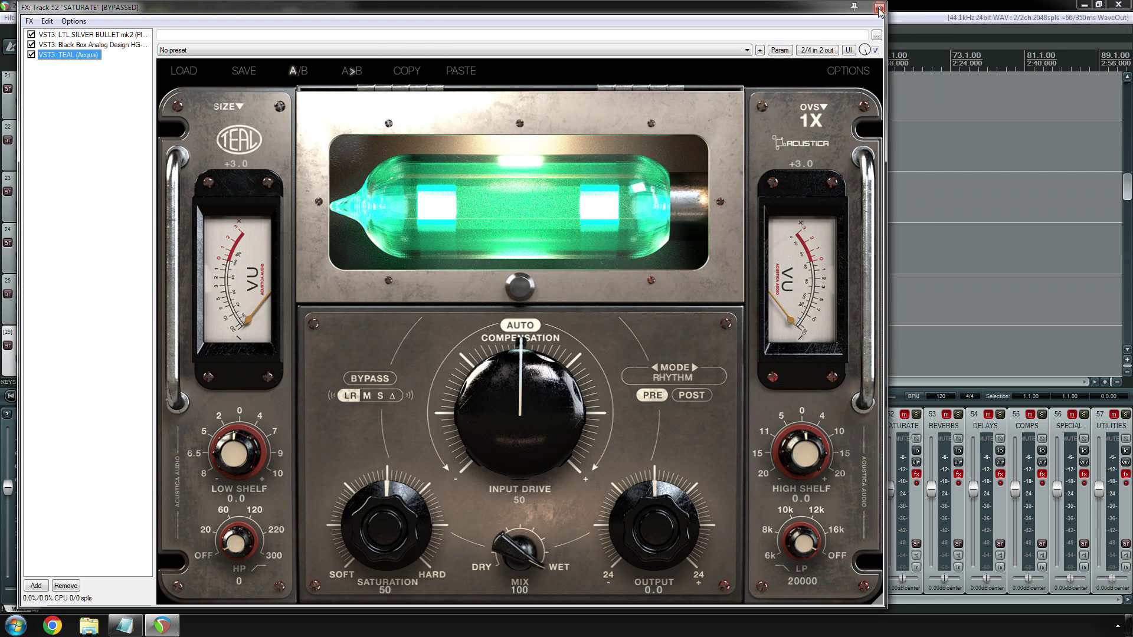
{"action": "left_click", "coordinate": [879, 8]}
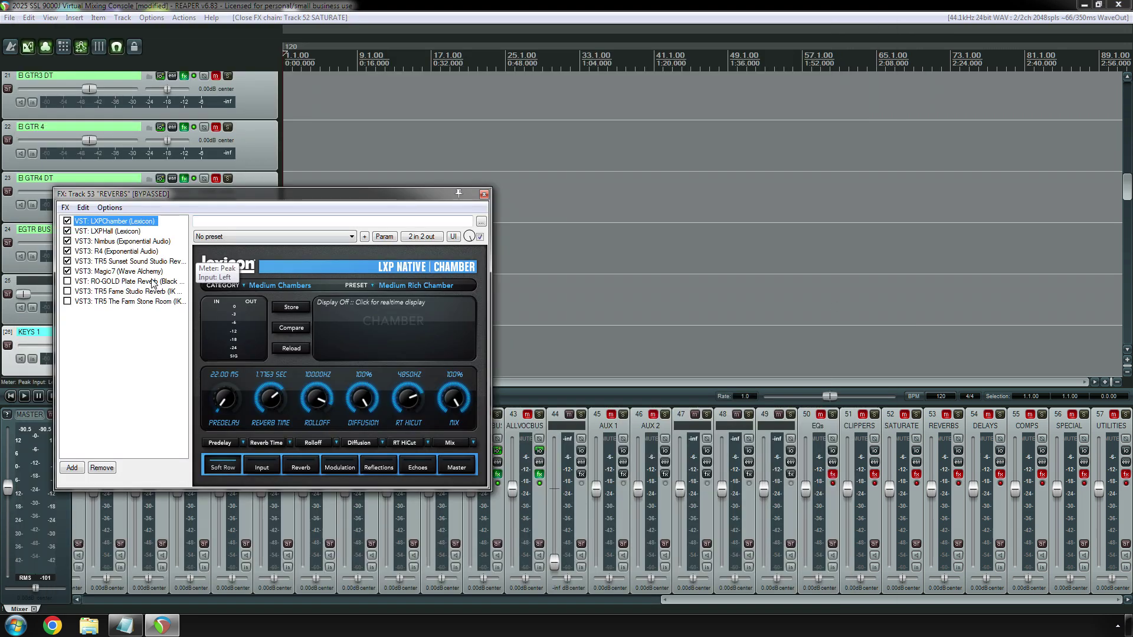
Review LXPHall, Nimbus, R4 and the TR5 Sunset Sound Studio Reverb in the REVERBS effects chain.
{"action": "key", "text": "Down"}
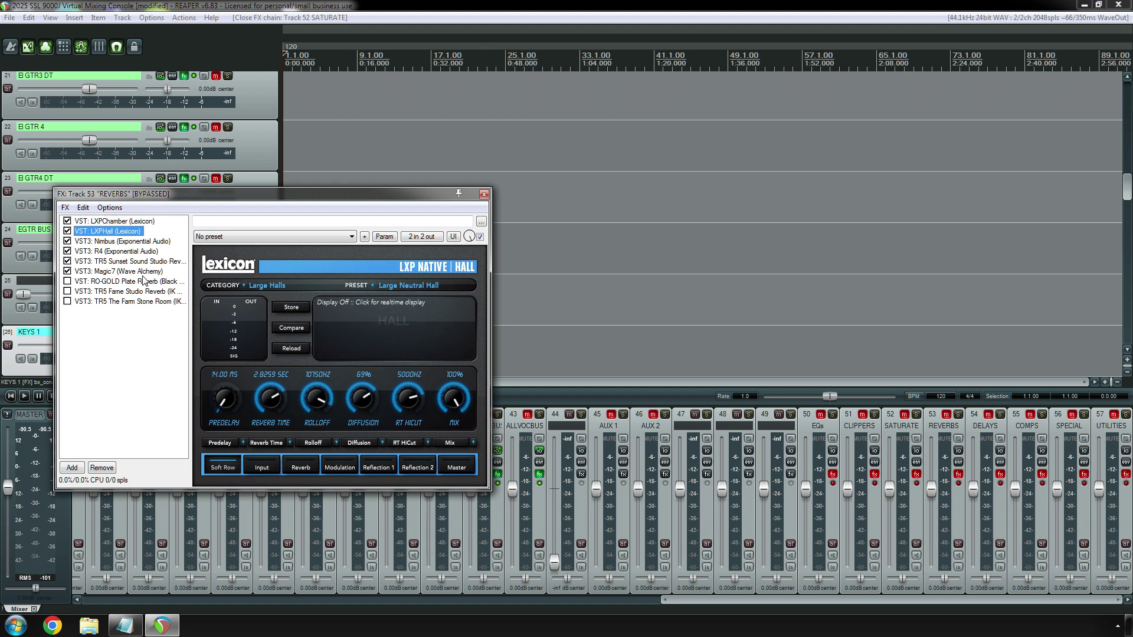
{"action": "key", "text": "Down"}
{"action": "key", "text": "Down"}
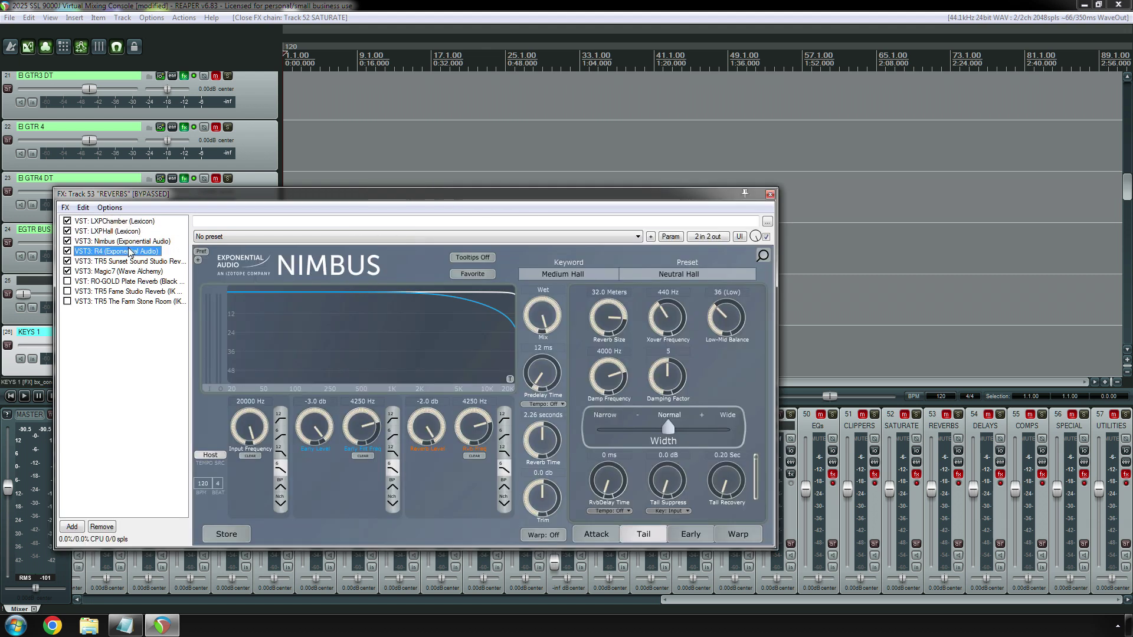
{"action": "key", "text": "Down"}
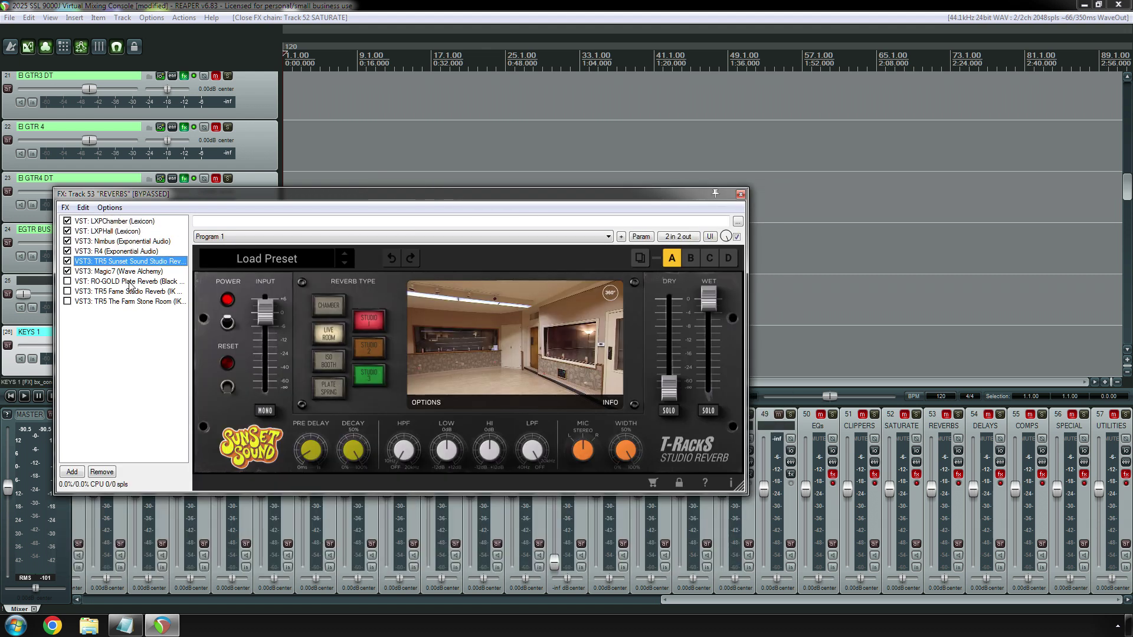
Review Magic7, RO-GOLD Plate Reverb, TR5 Fame Studio Reverb and TR5 The Farm Stone Room in the REVERBS chain, reselect LXPChamber and close the window.
{"action": "key", "text": "Down"}
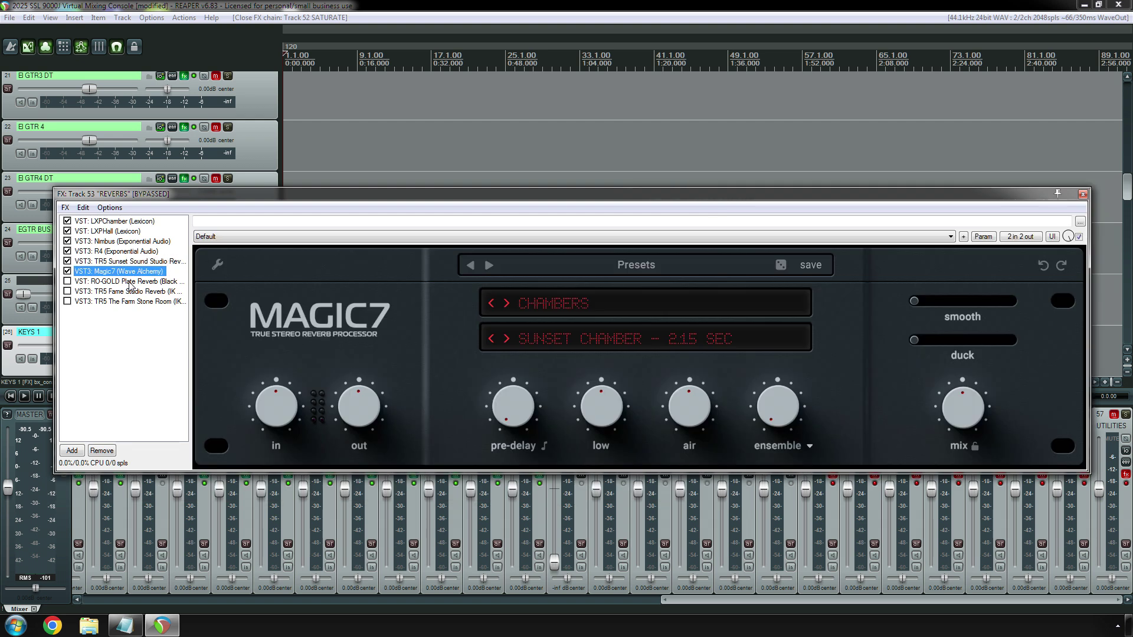
{"action": "key", "text": "Down"}
{"action": "key", "text": "Down"}
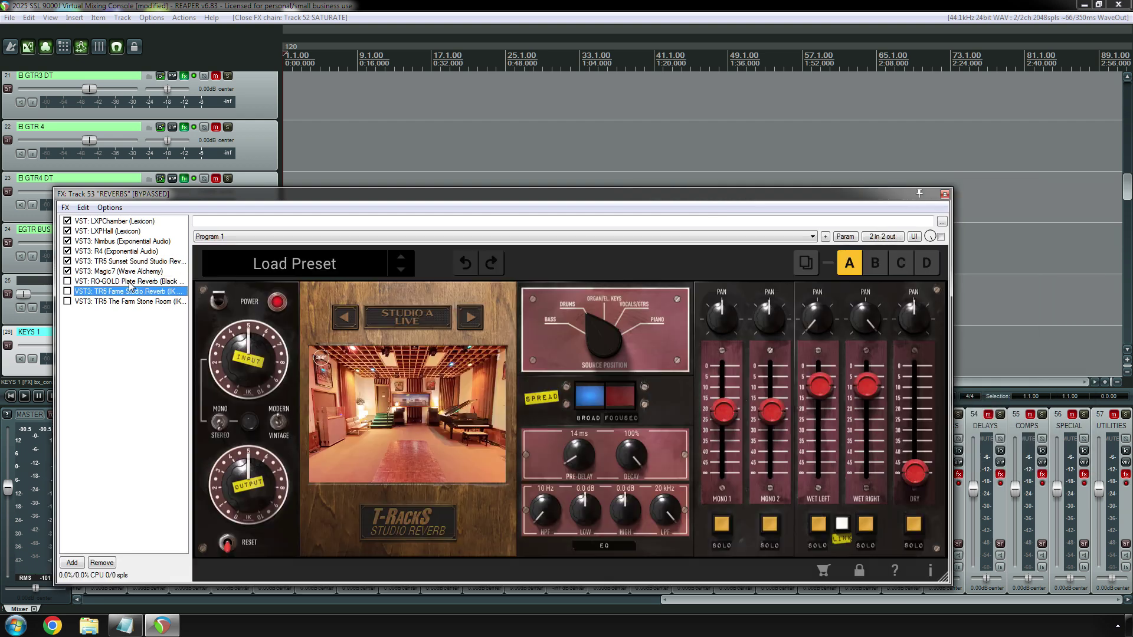
{"action": "key", "text": "Down"}
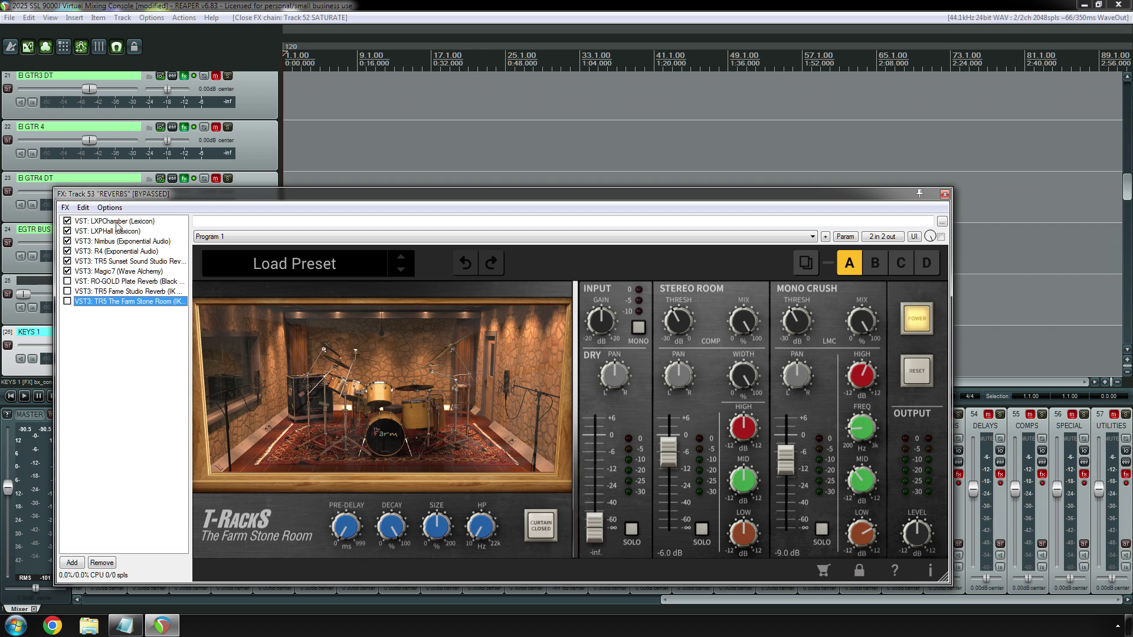
{"action": "left_click", "coordinate": [118, 223]}
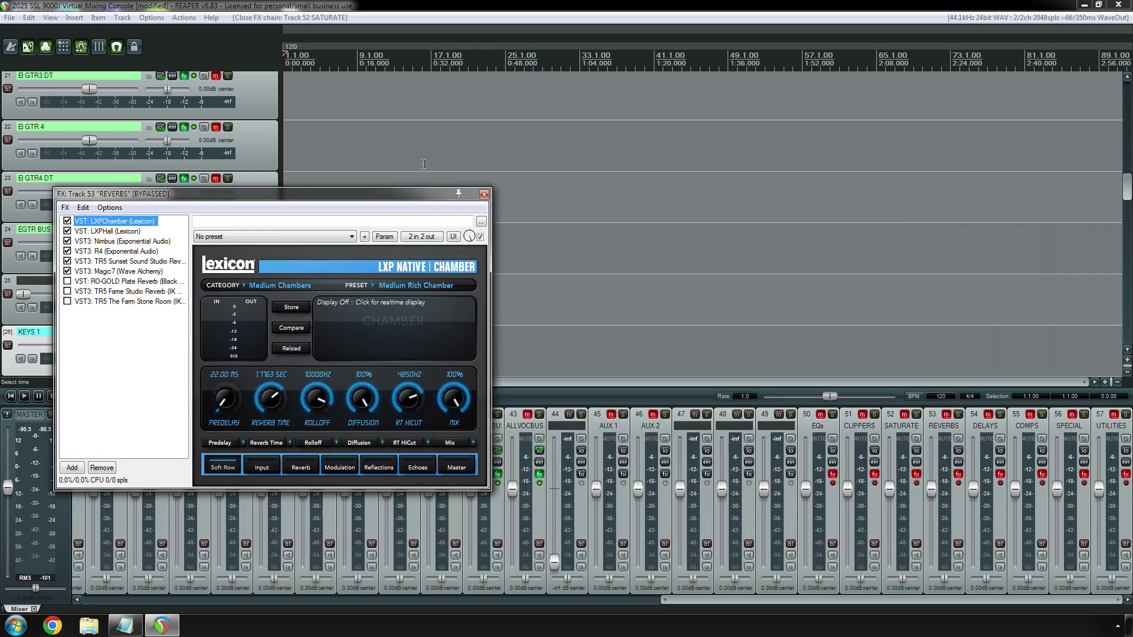
{"action": "left_click", "coordinate": [483, 194]}
Open the DELAYS effects chain and review EchoBoy Jr, EchoBoy, MicroShift and FIRETHEDELAY.
{"action": "left_click", "coordinate": [1000, 474]}
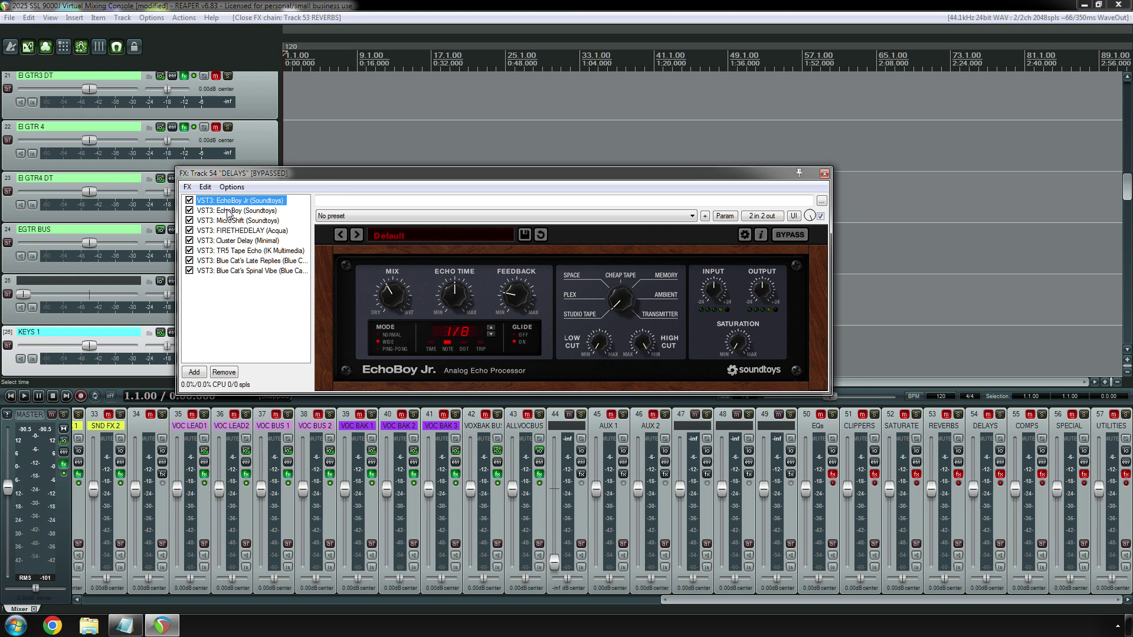
{"action": "left_click", "coordinate": [230, 211]}
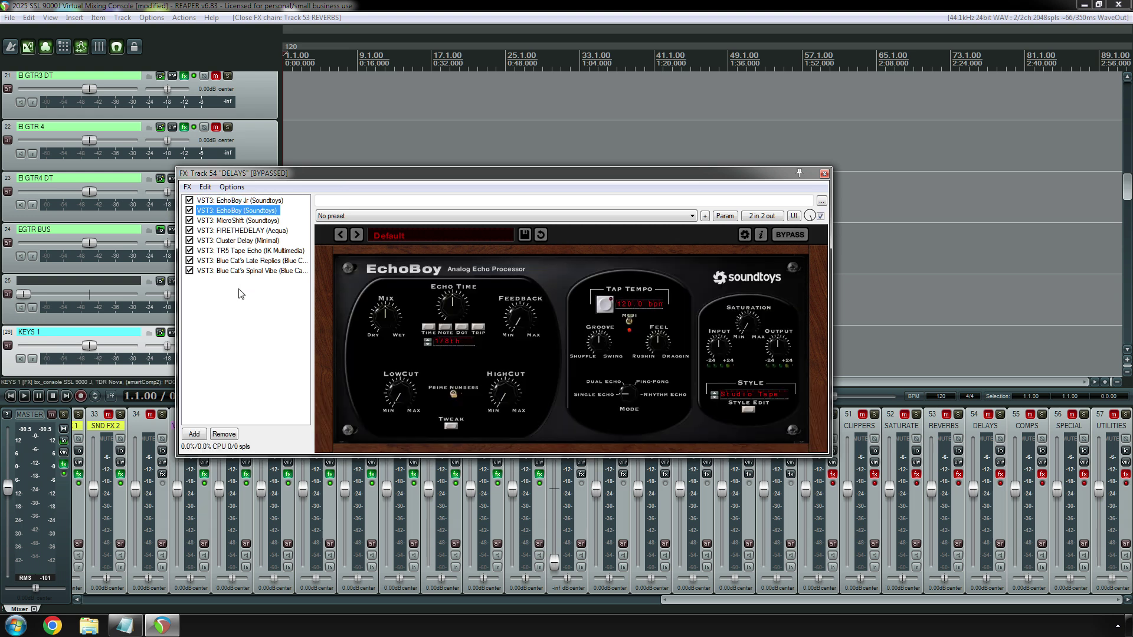
{"action": "key", "text": "Down"}
{"action": "key", "text": "Down"}
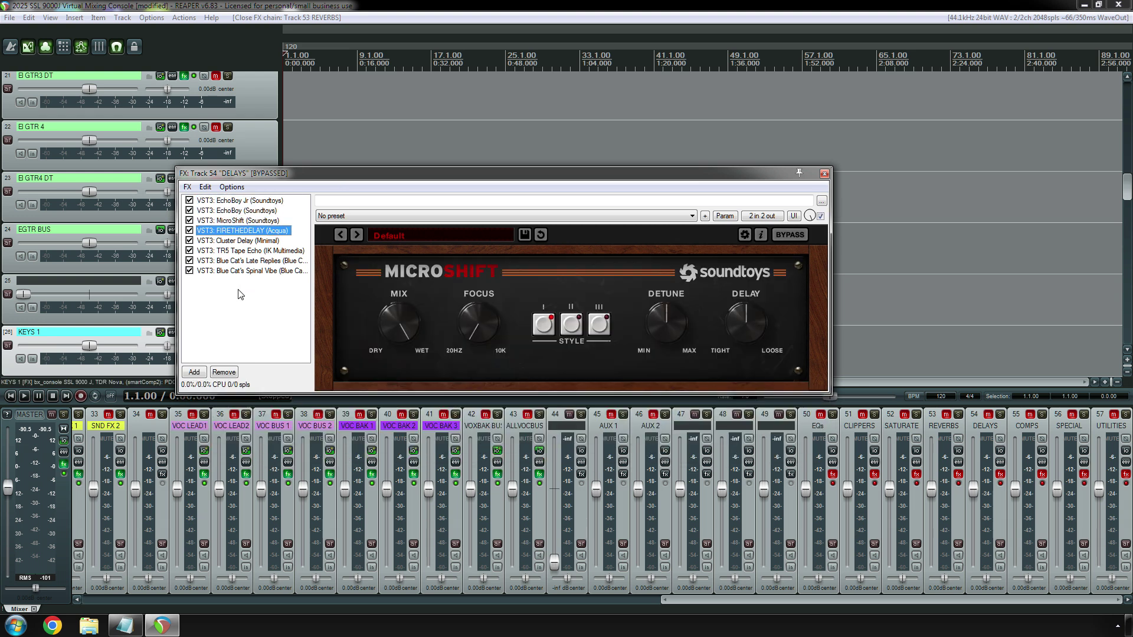
Review Cluster Delay, TR5 Tape Echo, Blue Cat's Late Replies and Blue Cat's Spinal Vibe in the DELAYS chain, reselect EchoBoy Jr and close the window.
{"action": "left_click", "coordinate": [249, 193]}
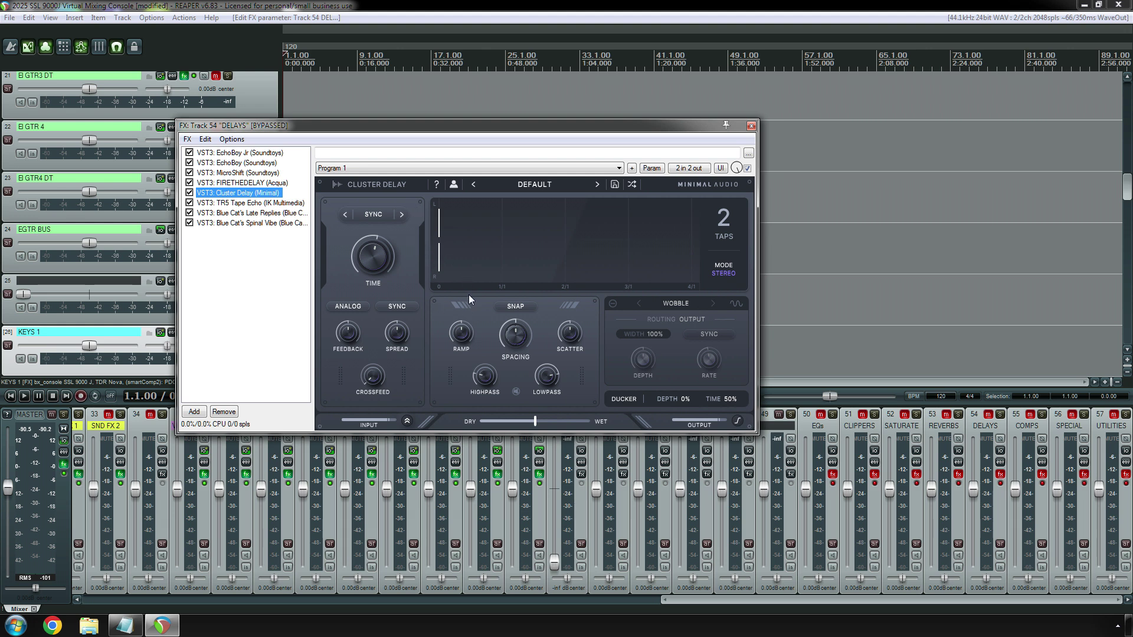
{"action": "left_click", "coordinate": [249, 203]}
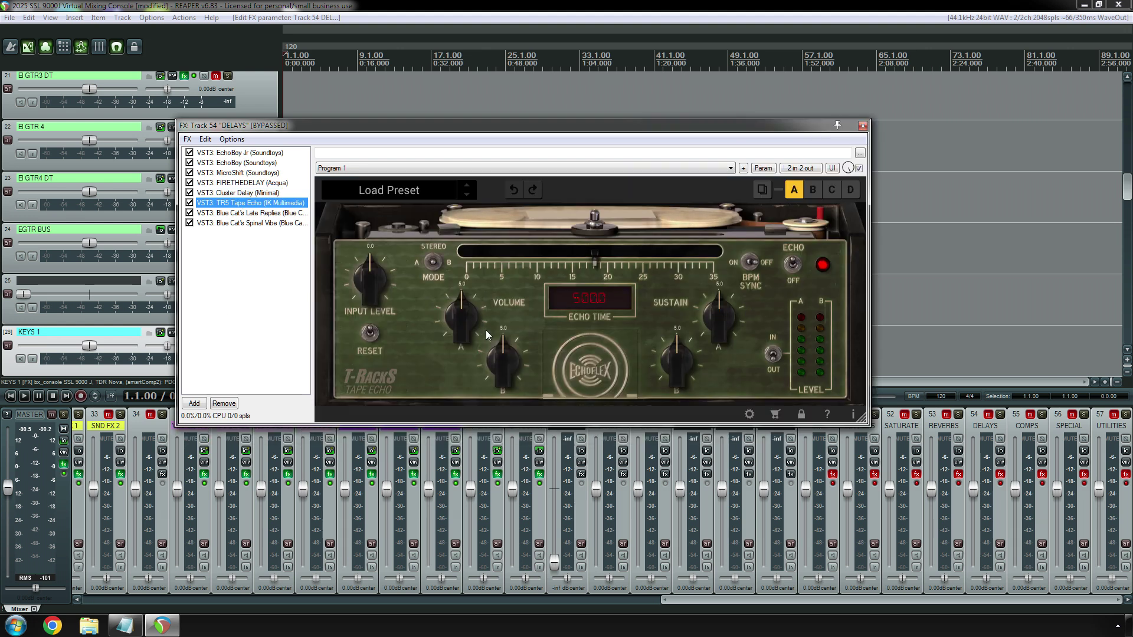
{"action": "left_click", "coordinate": [253, 213]}
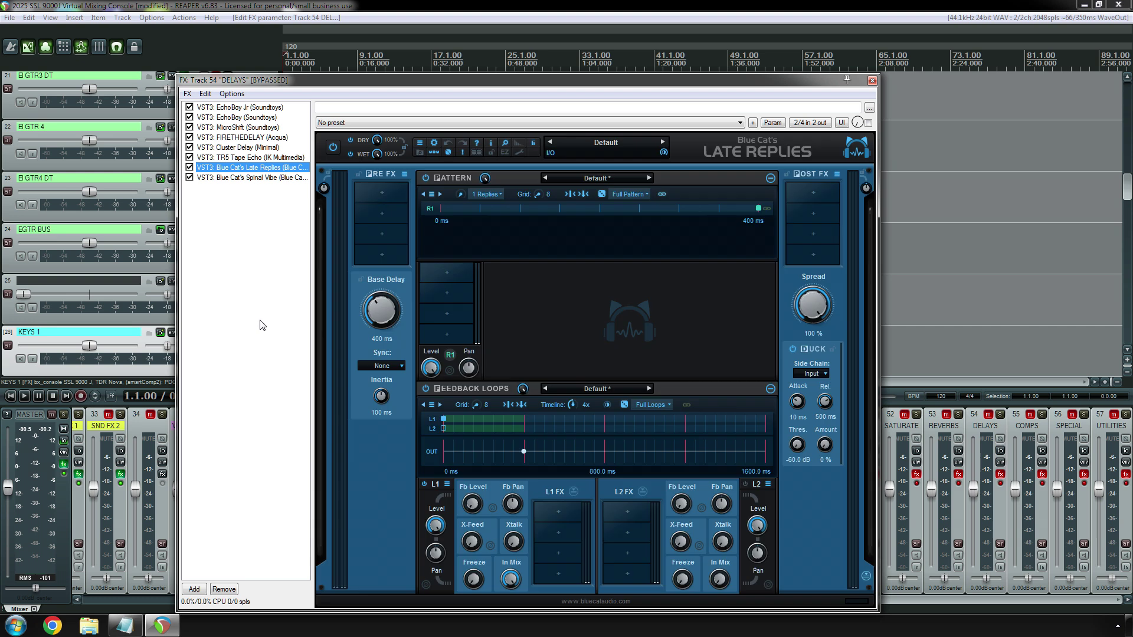
{"action": "left_click", "coordinate": [253, 180]}
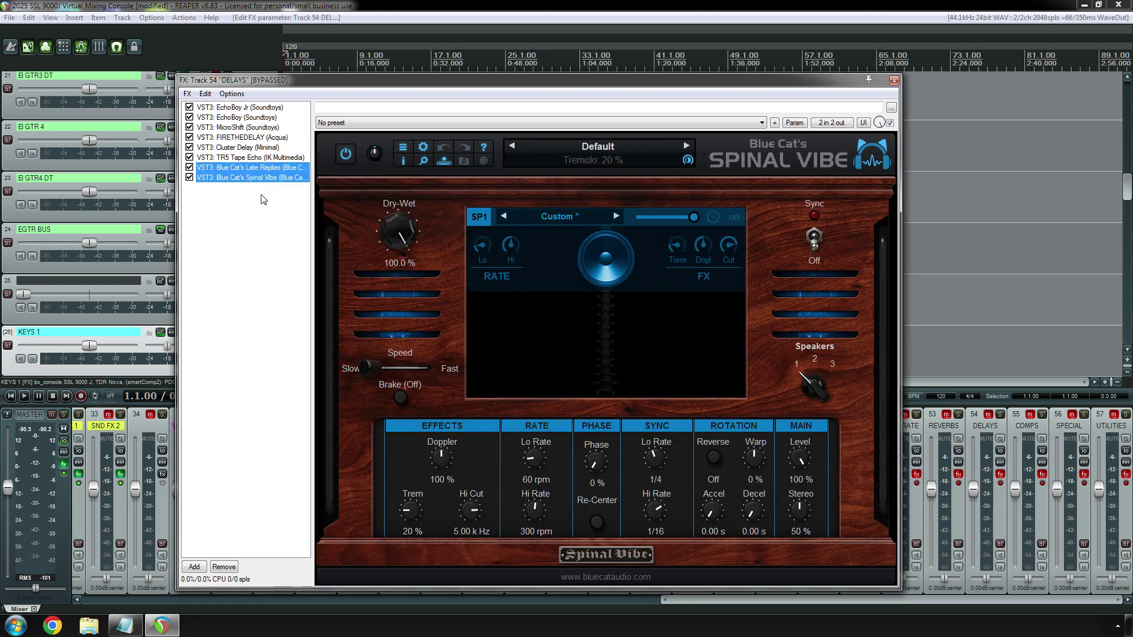
{"action": "left_click", "coordinate": [237, 109]}
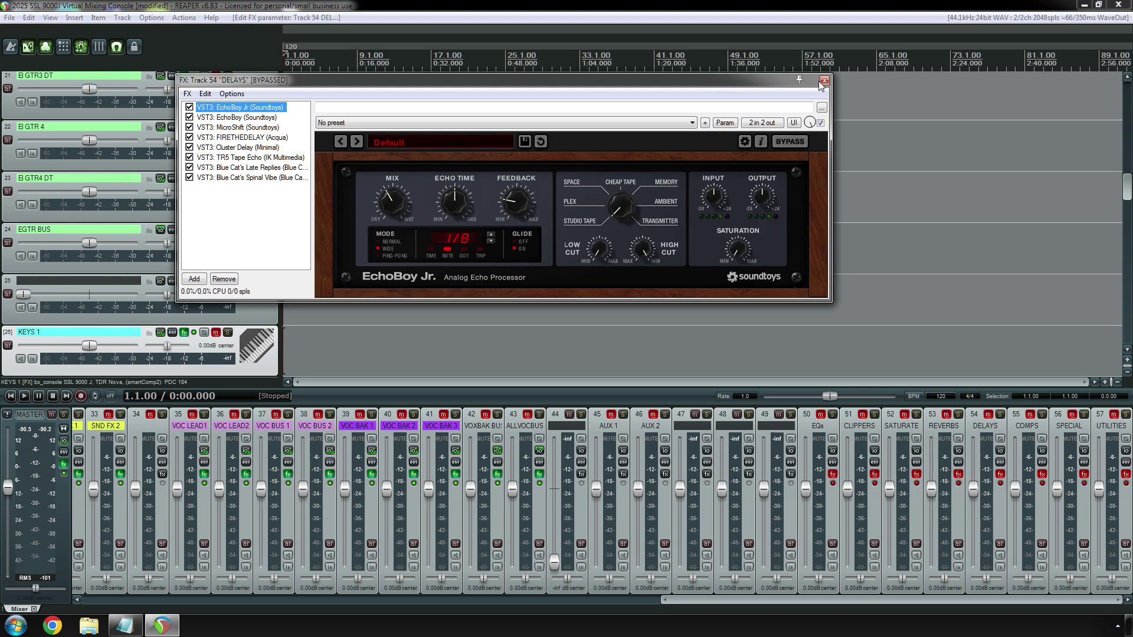
{"action": "left_click", "coordinate": [823, 83]}
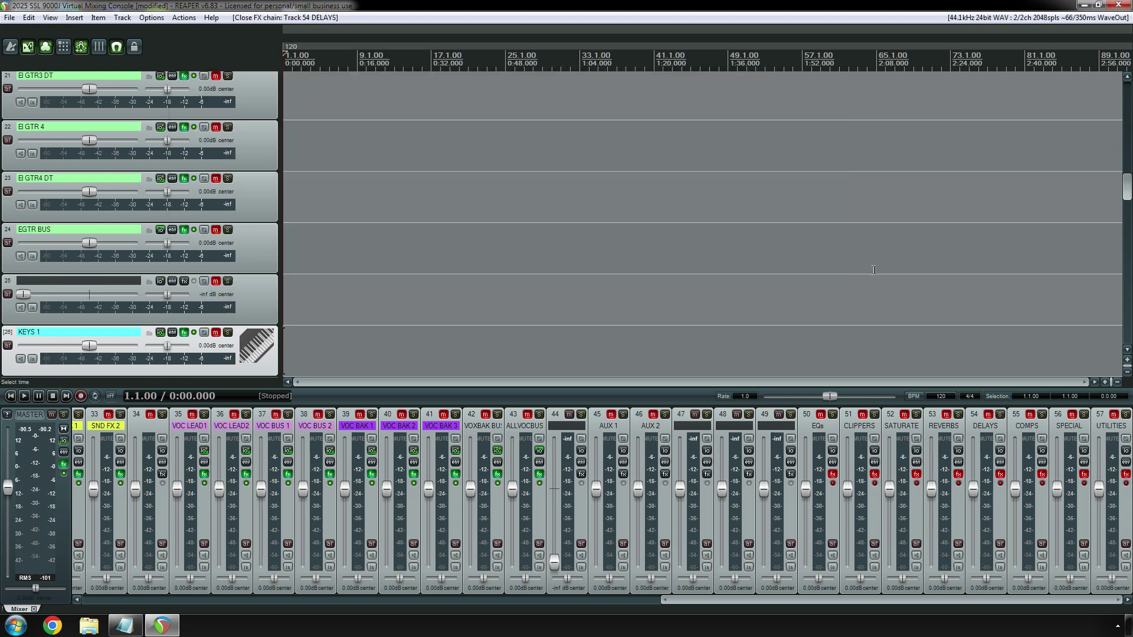
Open the COMPS effects chain and review both Virtual Mix Racks, EL REY2 STEREO, TIGERMIXULTRAFLAT, HoRNet MultiComp Plus MK2 and smartComp2.
{"action": "left_click", "coordinate": [1042, 474]}
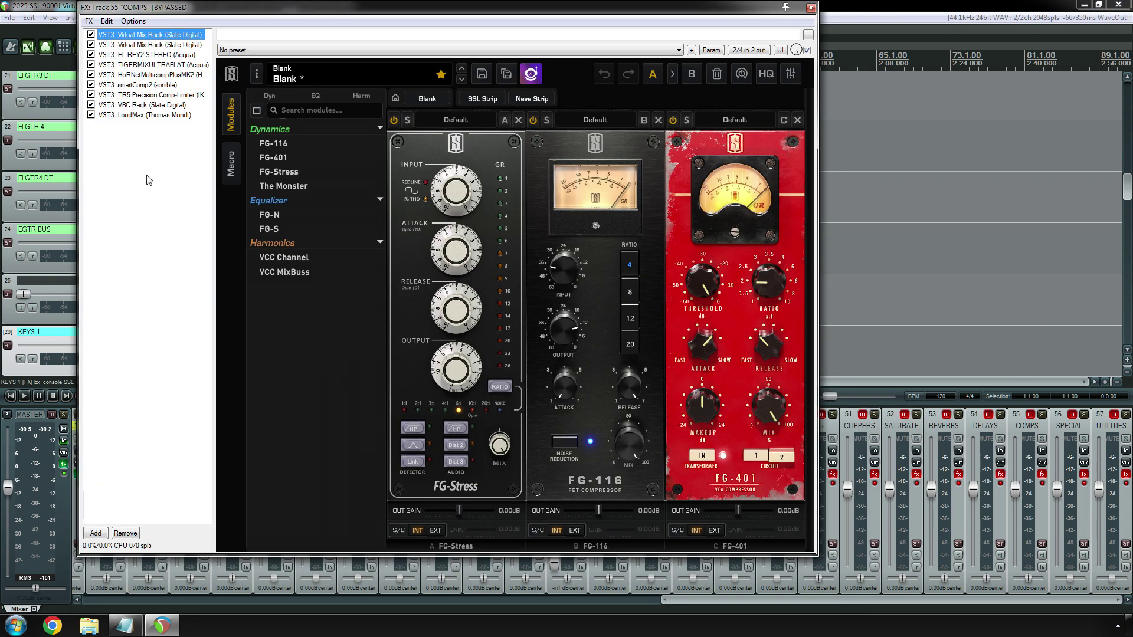
{"action": "key", "text": "Down"}
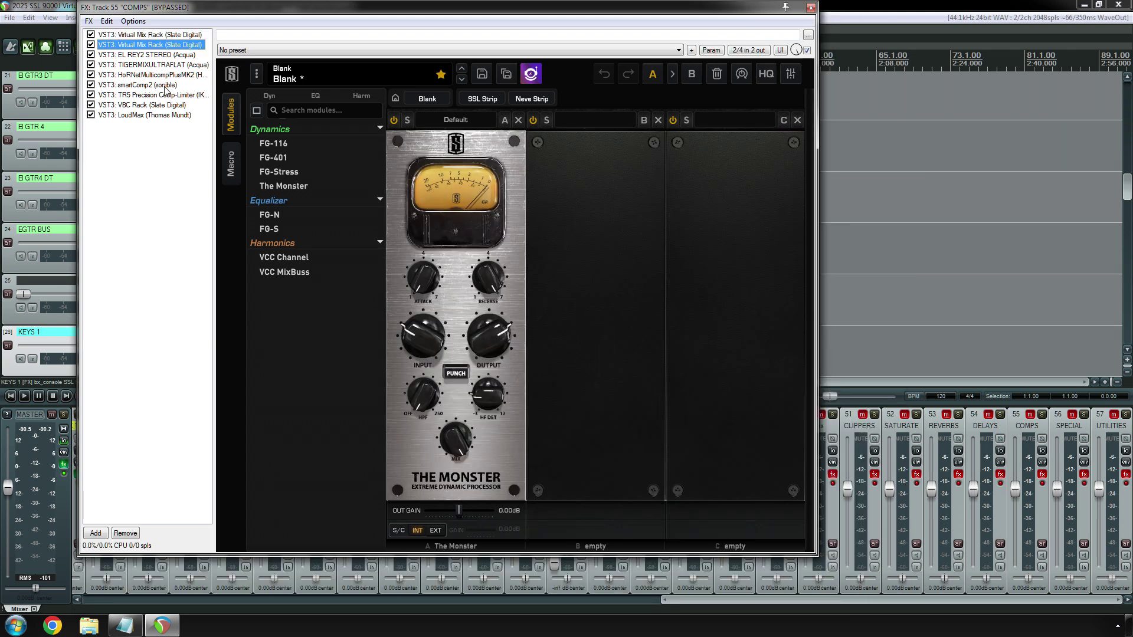
{"action": "key", "text": "Down"}
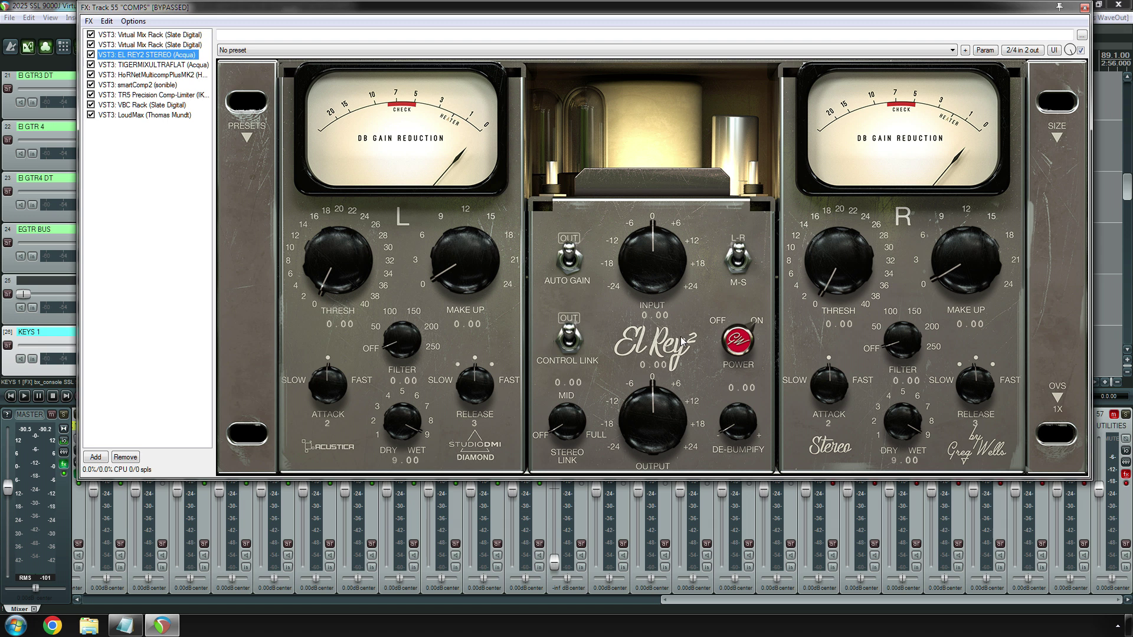
{"action": "left_click", "coordinate": [157, 66]}
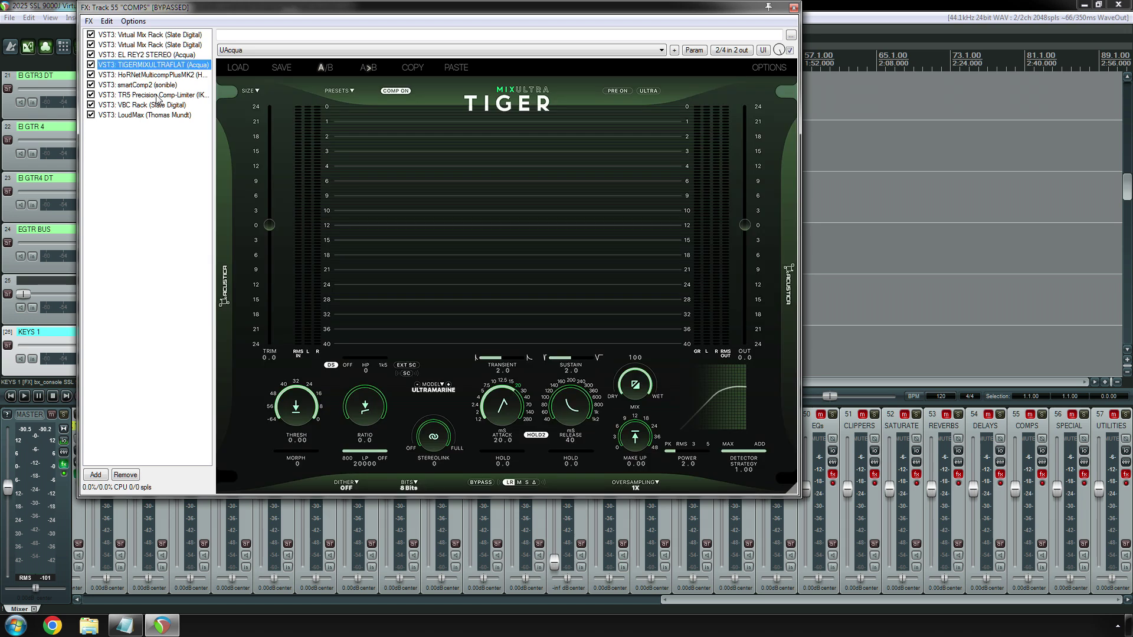
{"action": "key", "text": "Down"}
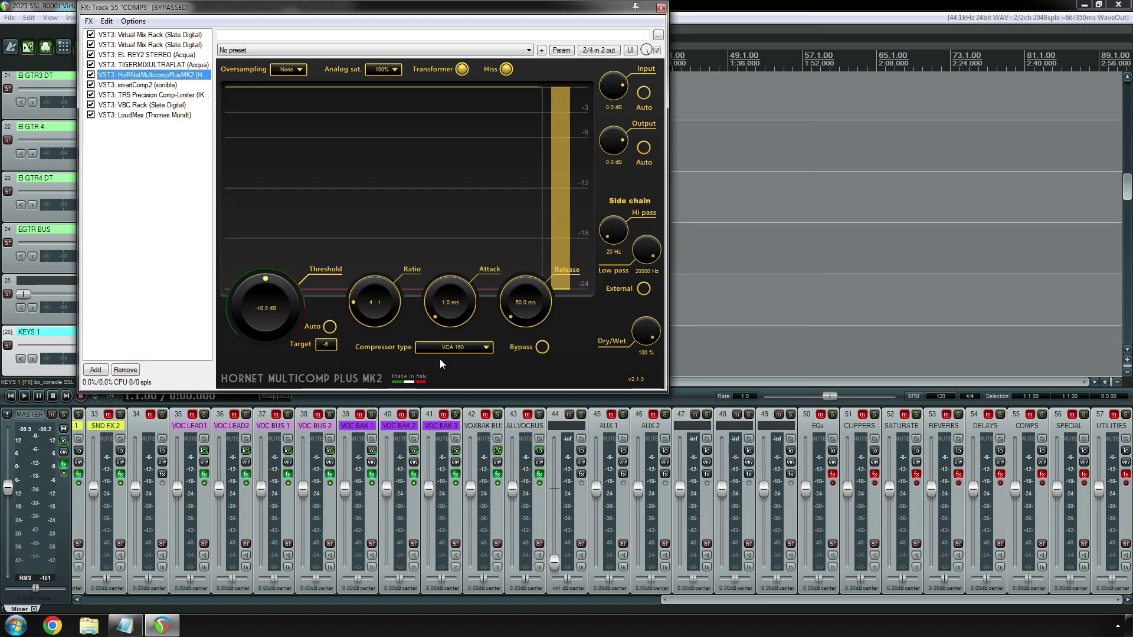
{"action": "key", "text": "Down"}
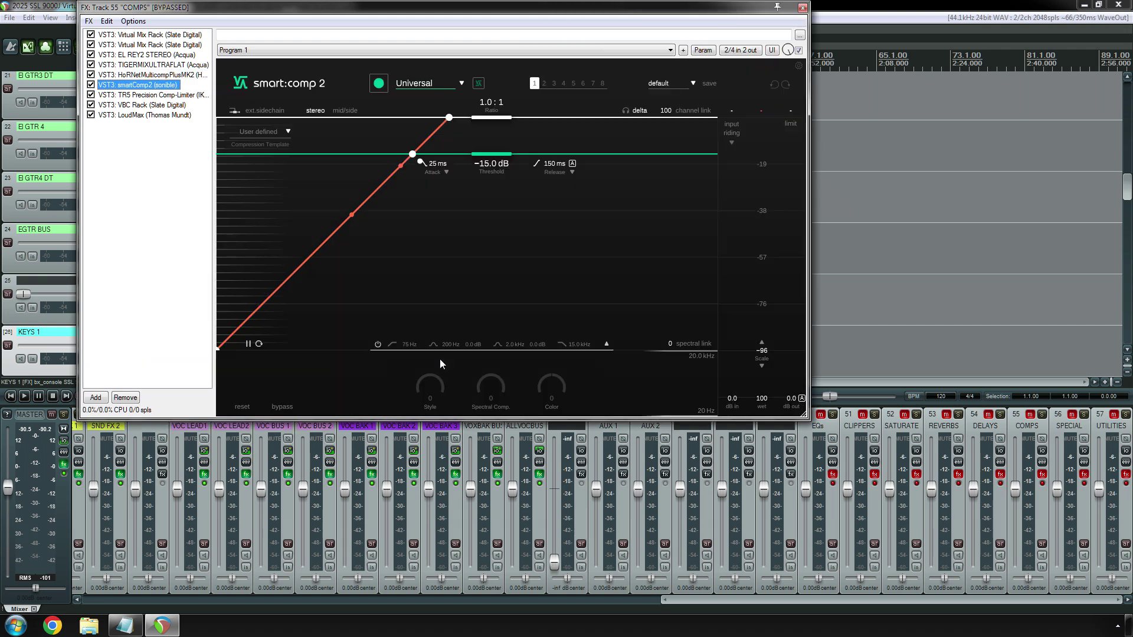
Review TR5 Precision Comp-Limiter, VBC Rack and LoudMax in the COMPS chain, reselect the first Virtual Mix Rack and close the window.
{"action": "key", "text": "Down"}
{"action": "key", "text": "Down"}
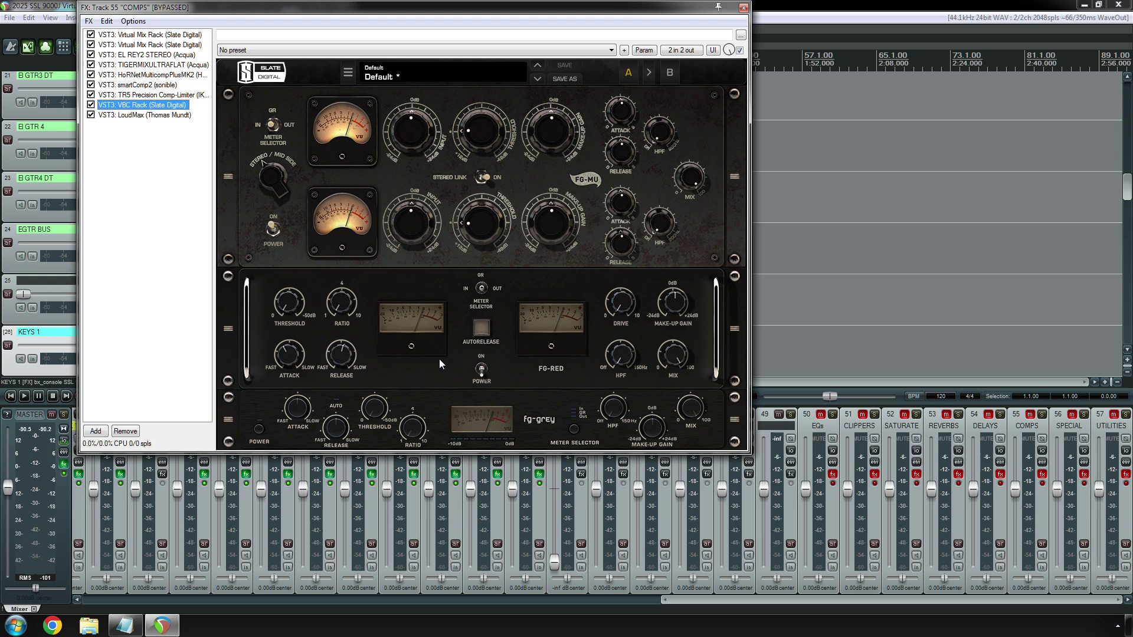
{"action": "key", "text": "Down"}
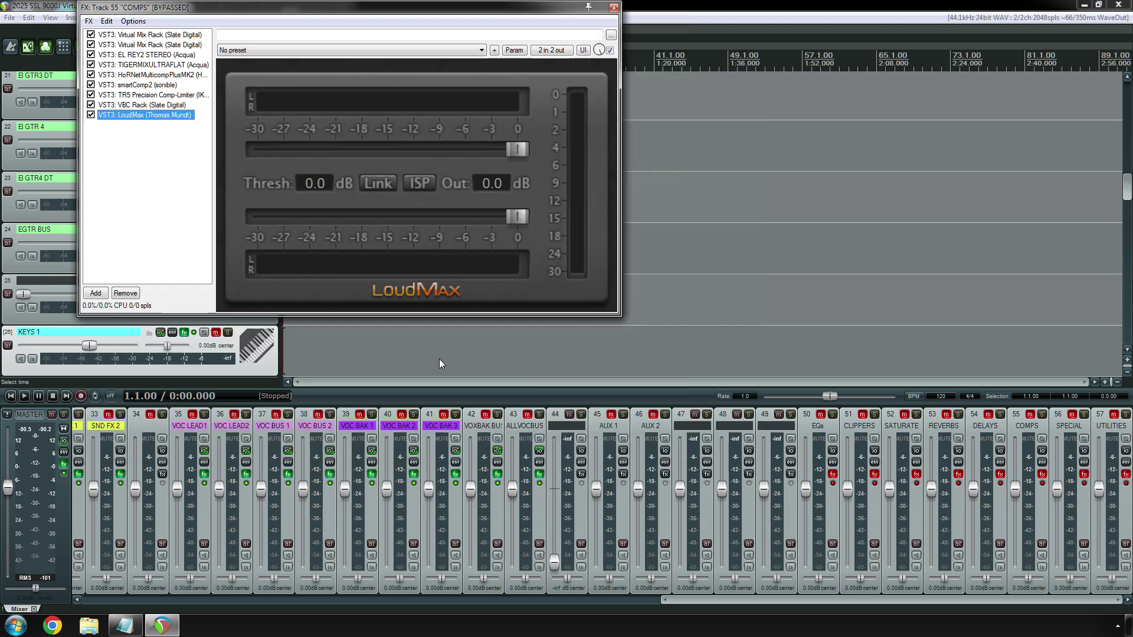
{"action": "left_click", "coordinate": [151, 35]}
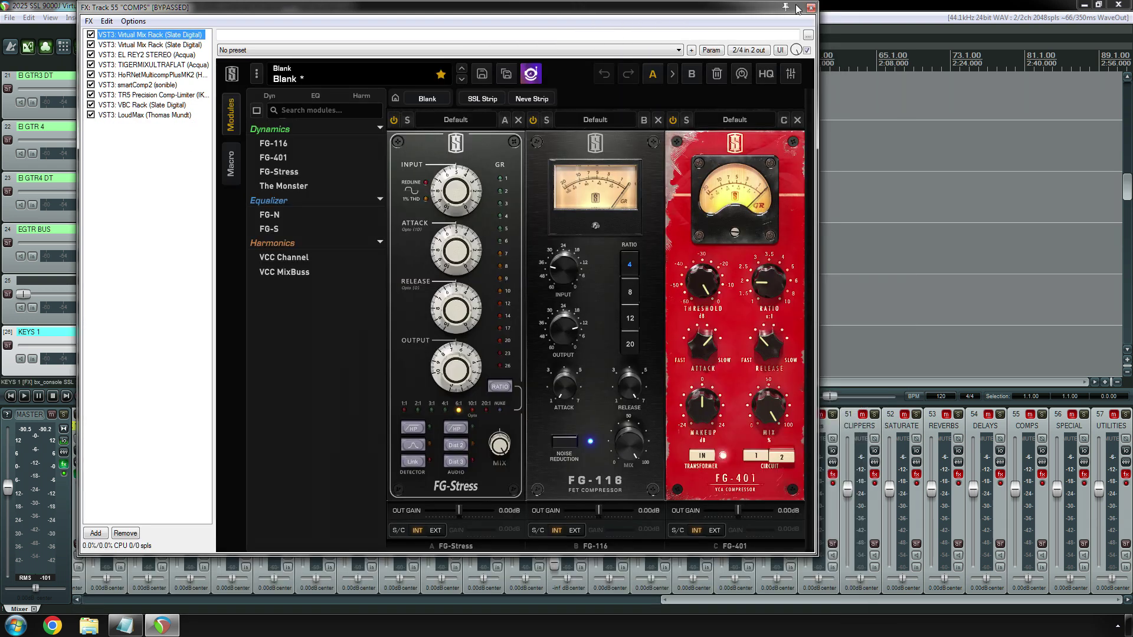
{"action": "left_click", "coordinate": [811, 7]}
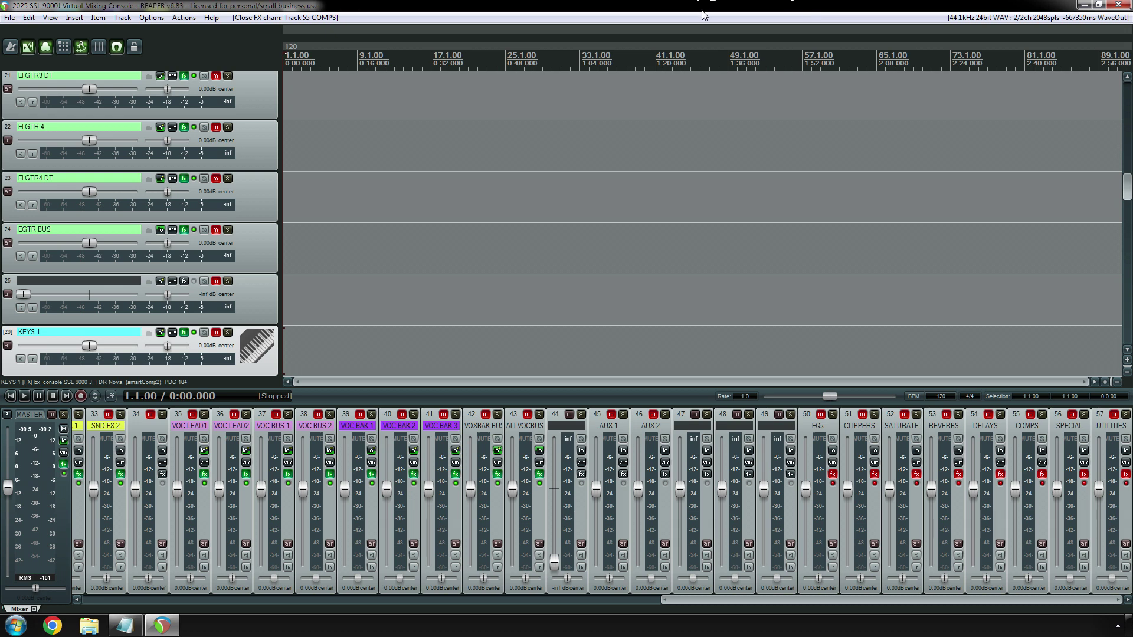
Open the SPECIAL effects chain and review Couture, Excalibur, Haaze 2 and Degrader.
{"action": "left_click", "coordinate": [1084, 475]}
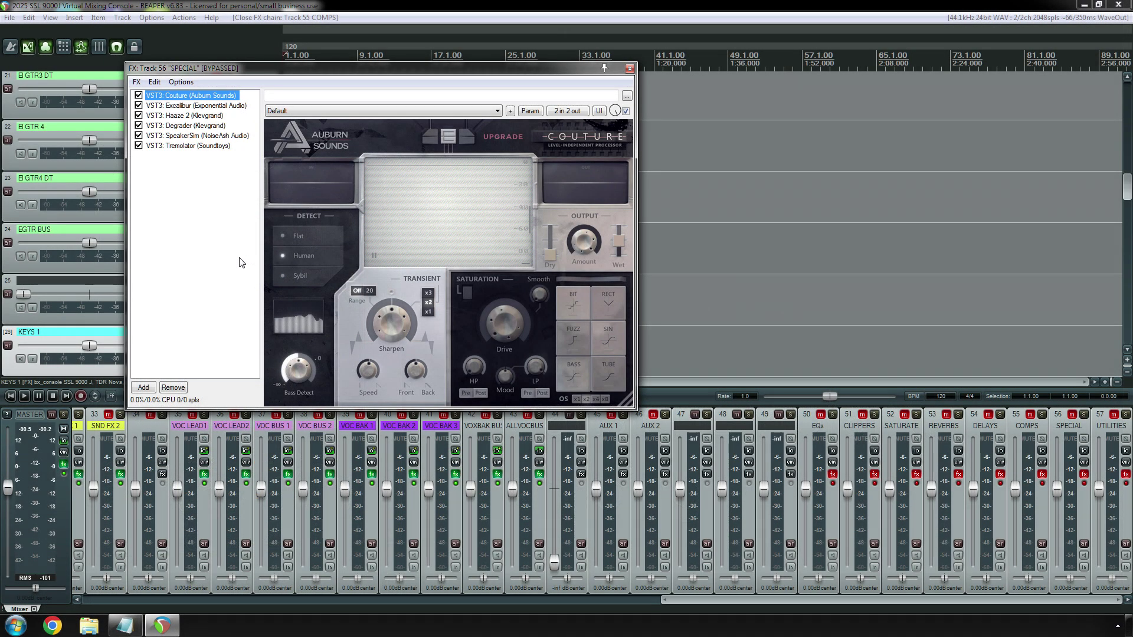
{"action": "key", "text": "Down"}
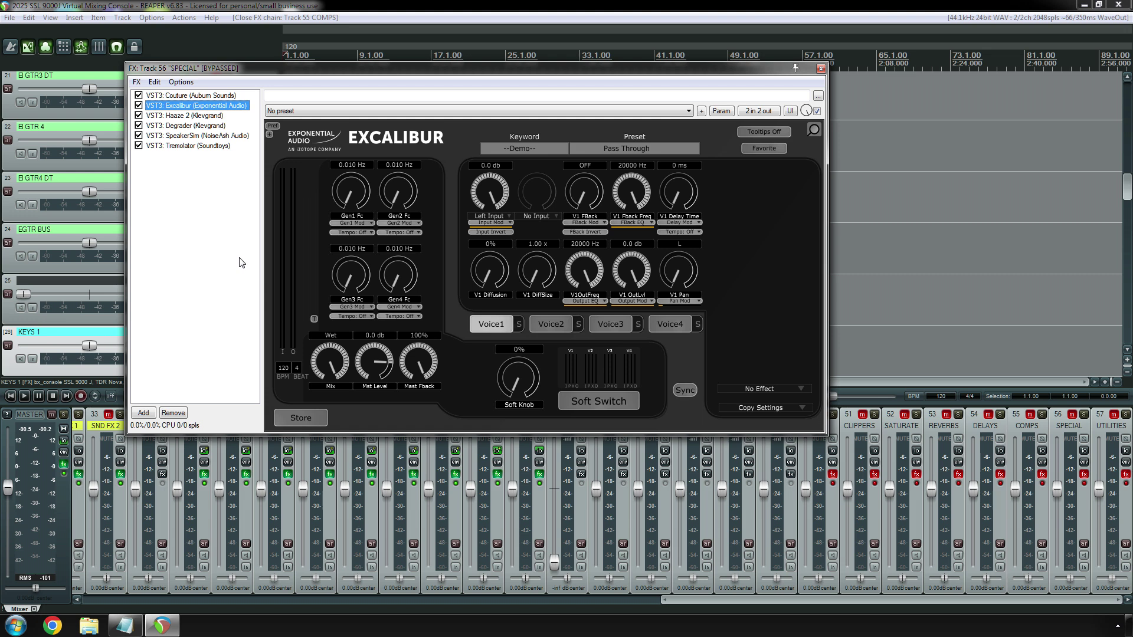
{"action": "left_click_drag", "start_coordinate": [398, 69], "coordinate": [396, 129]}
{"action": "left_click", "coordinate": [195, 176]}
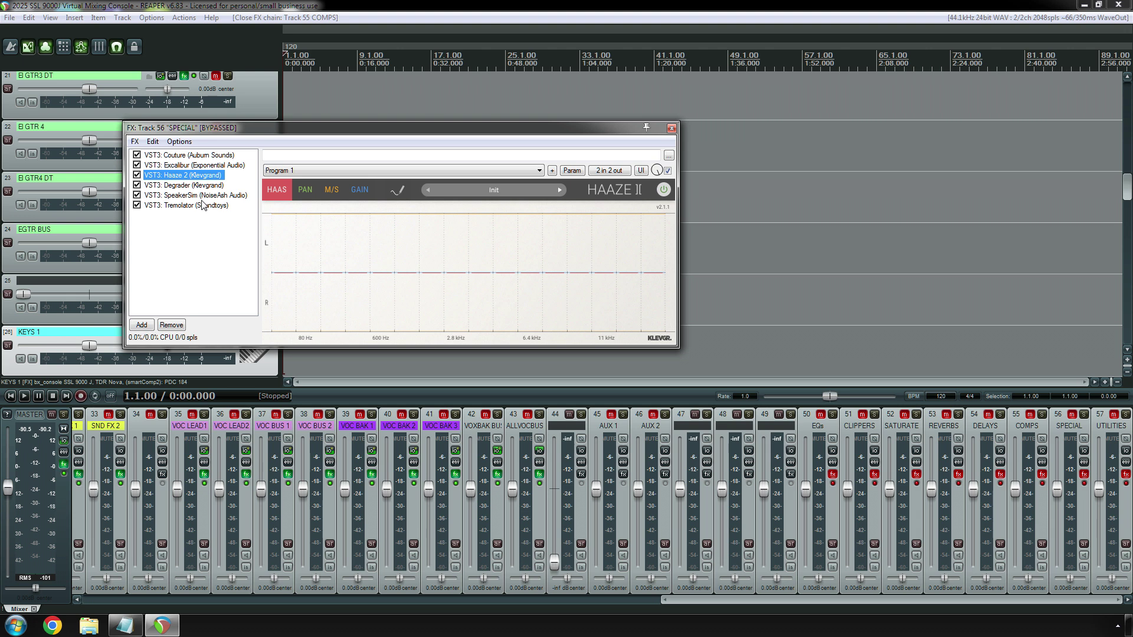
{"action": "key", "text": "Down"}
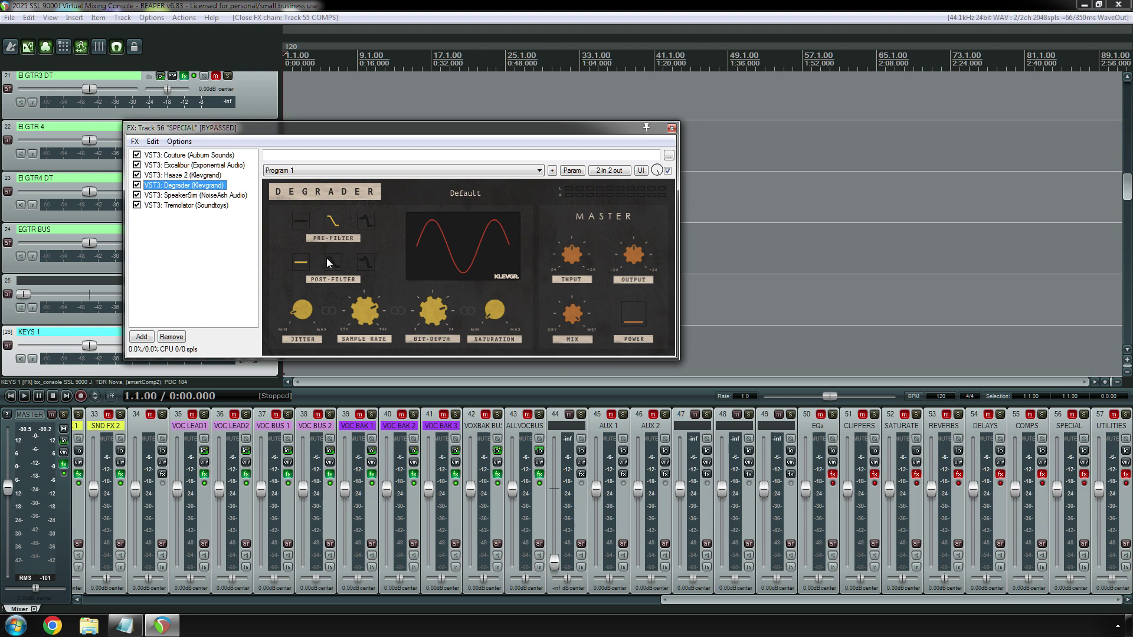
{"action": "key", "text": "Up"}
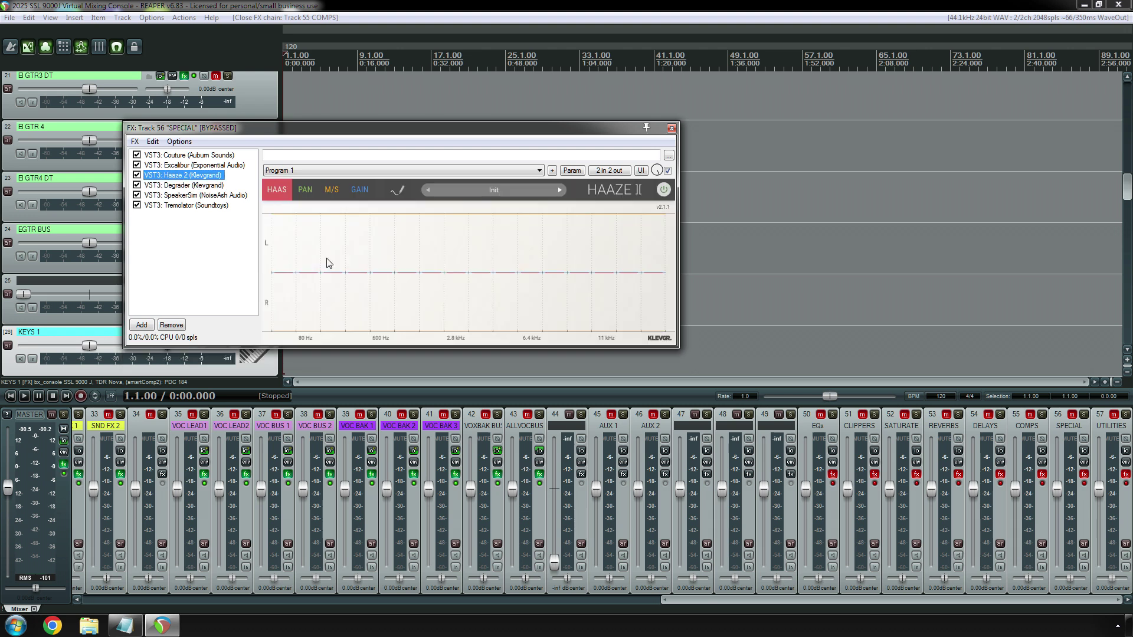
{"action": "key", "text": "Down"}
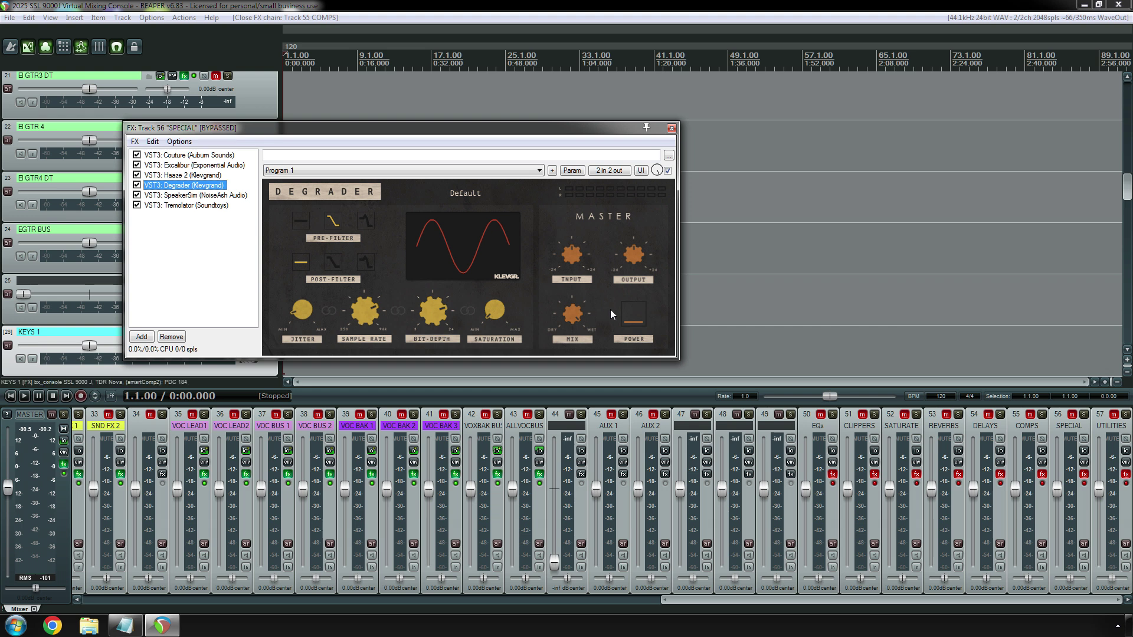
Review SpeakerSim and Tremolator in the SPECIAL chain, reselect Couture and close the window.
{"action": "key", "text": "Down"}
{"action": "key", "text": "Down"}
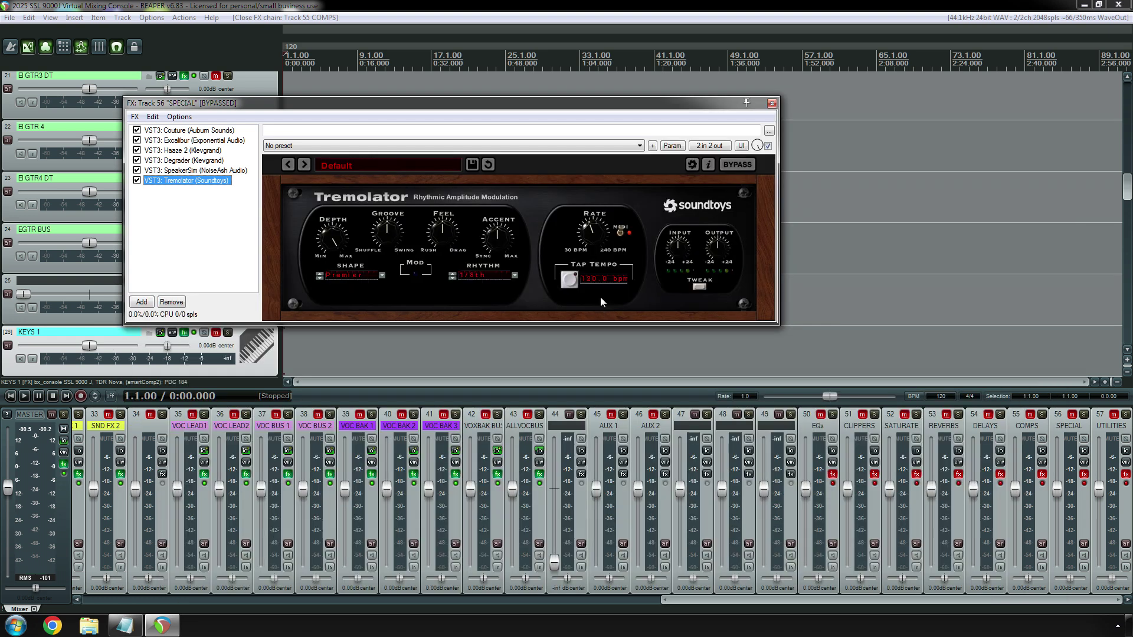
{"action": "key", "text": "Up"}
{"action": "key", "text": "Down"}
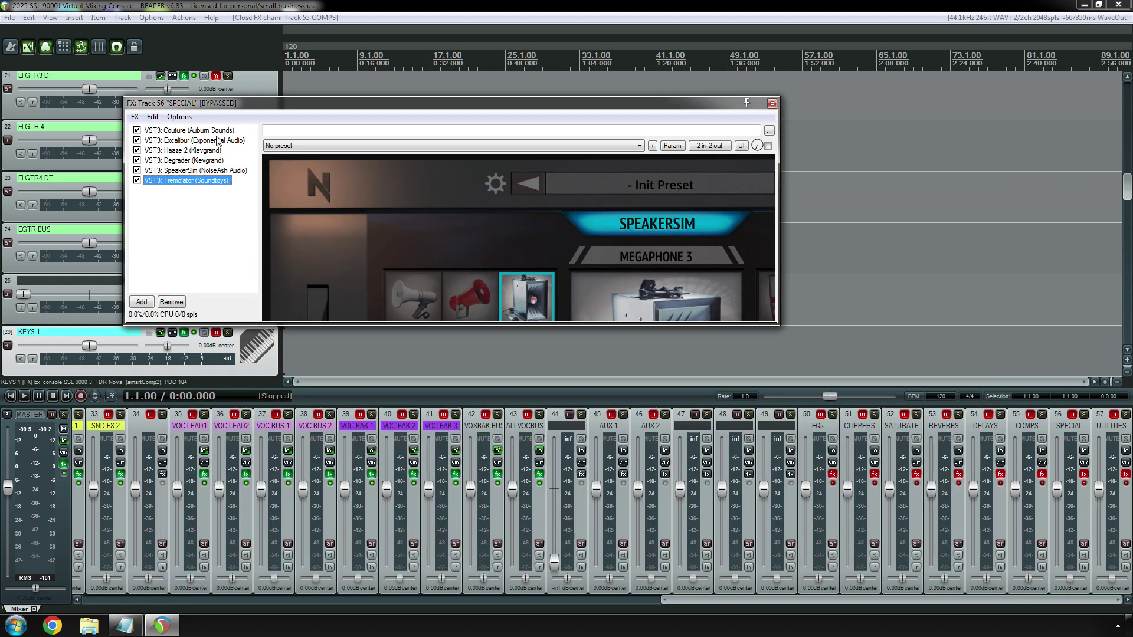
{"action": "left_click", "coordinate": [212, 130]}
{"action": "left_click", "coordinate": [629, 104]}
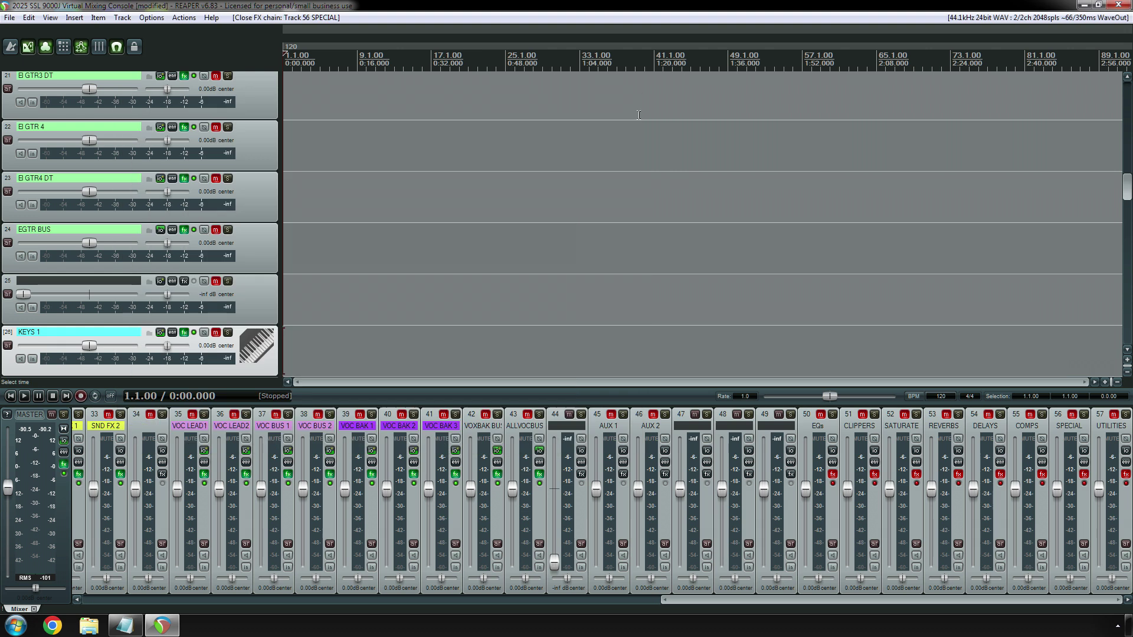
Open the UTILITIES effects chain, review MSED, Blue Cat's Gain 3 and SPAN, reselect MSED and close the window.
{"action": "left_click", "coordinate": [1126, 474]}
{"action": "left_click", "coordinate": [1126, 475]}
{"action": "left_click", "coordinate": [1126, 474]}
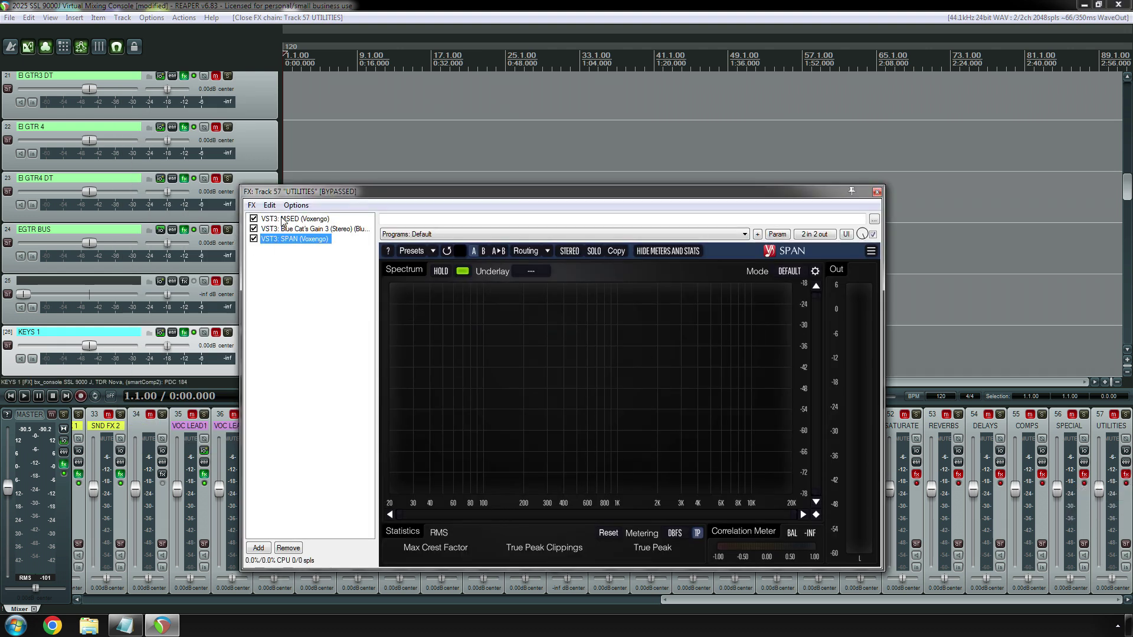
{"action": "left_click", "coordinate": [282, 220]}
{"action": "key", "text": "Down"}
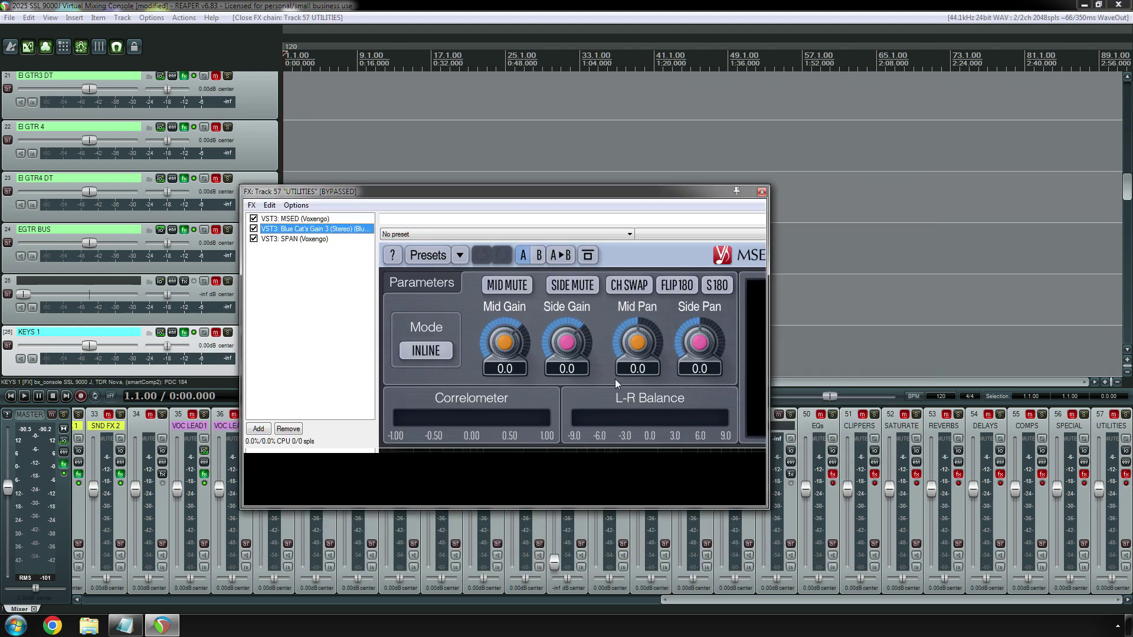
{"action": "left_click", "coordinate": [302, 240]}
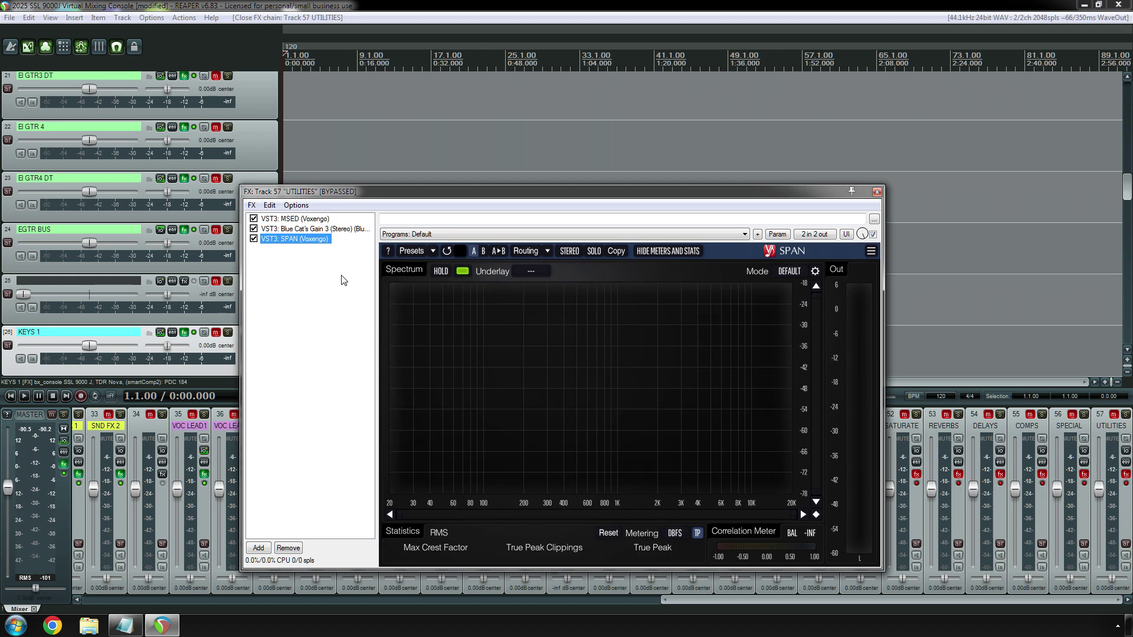
{"action": "key", "text": "Up"}
{"action": "key", "text": "Up"}
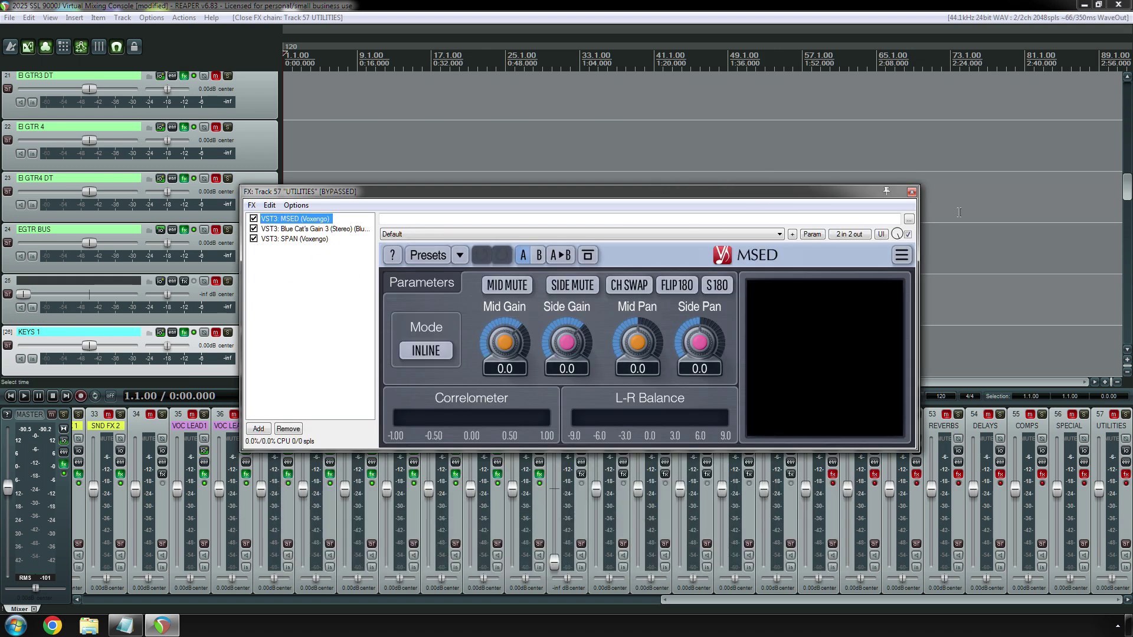
{"action": "left_click", "coordinate": [911, 192]}
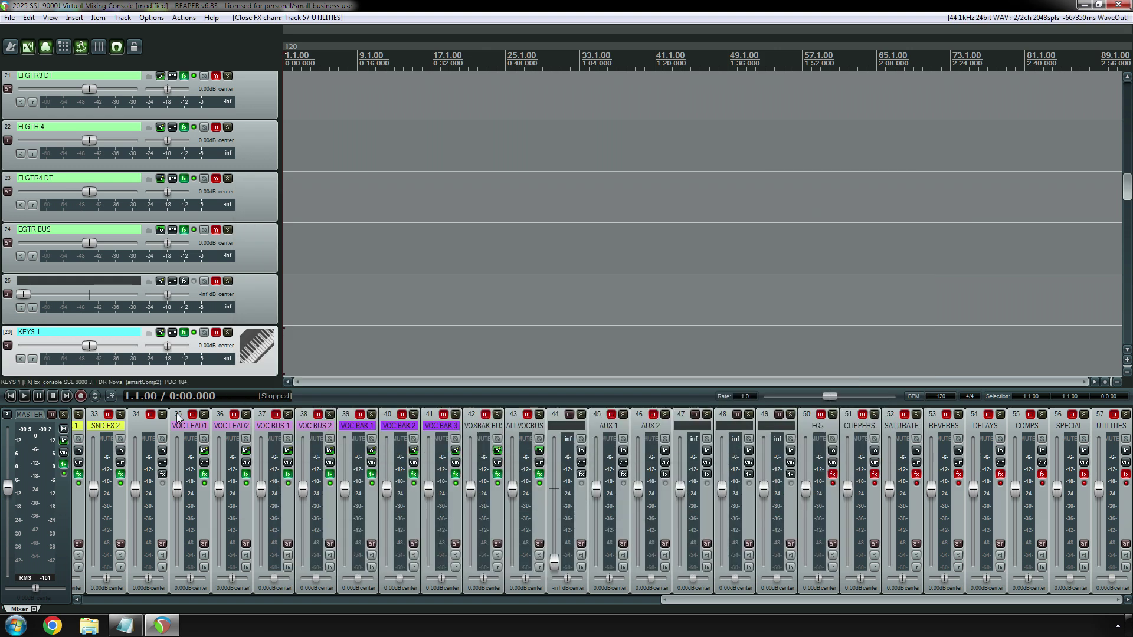
Open the master track's effects chain and review Virtual Mix Rack, LTL SILVER BULLET mk2 and Backs Pro EQ.
{"action": "left_click", "coordinate": [63, 466]}
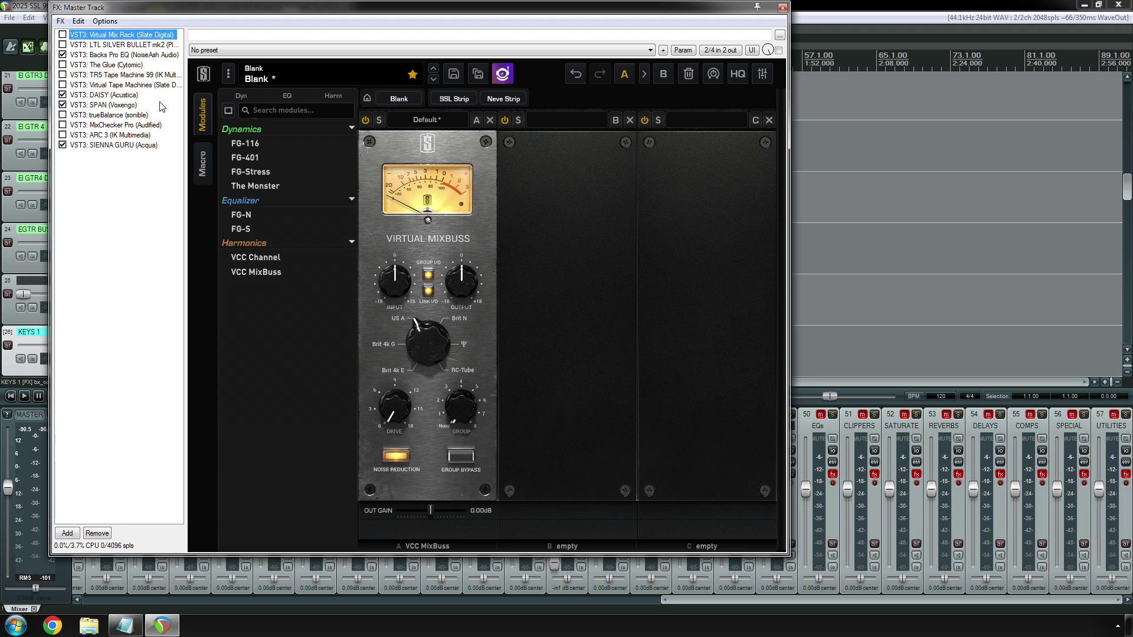
{"action": "key", "text": "Down"}
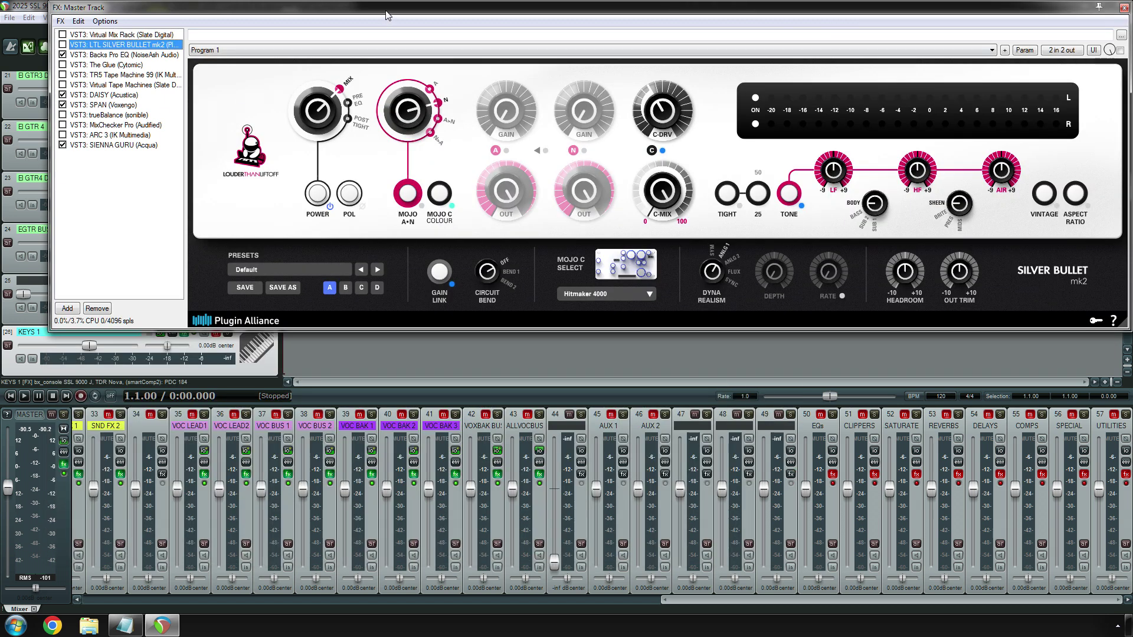
{"action": "left_click_drag", "start_coordinate": [388, 12], "coordinate": [366, 169]}
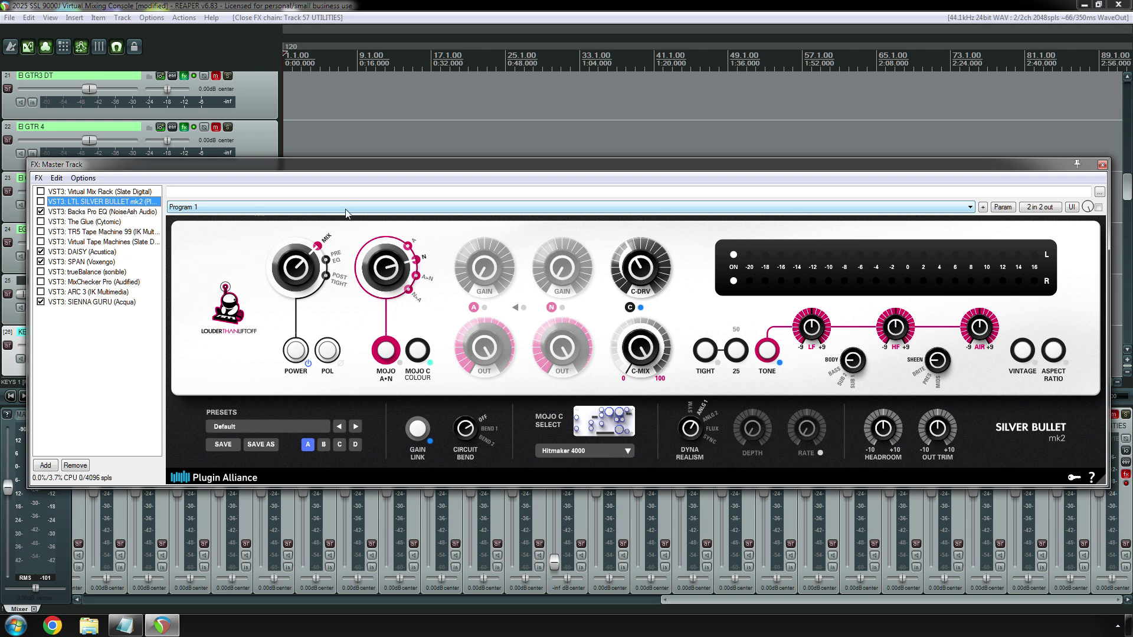
{"action": "key", "text": "Down"}
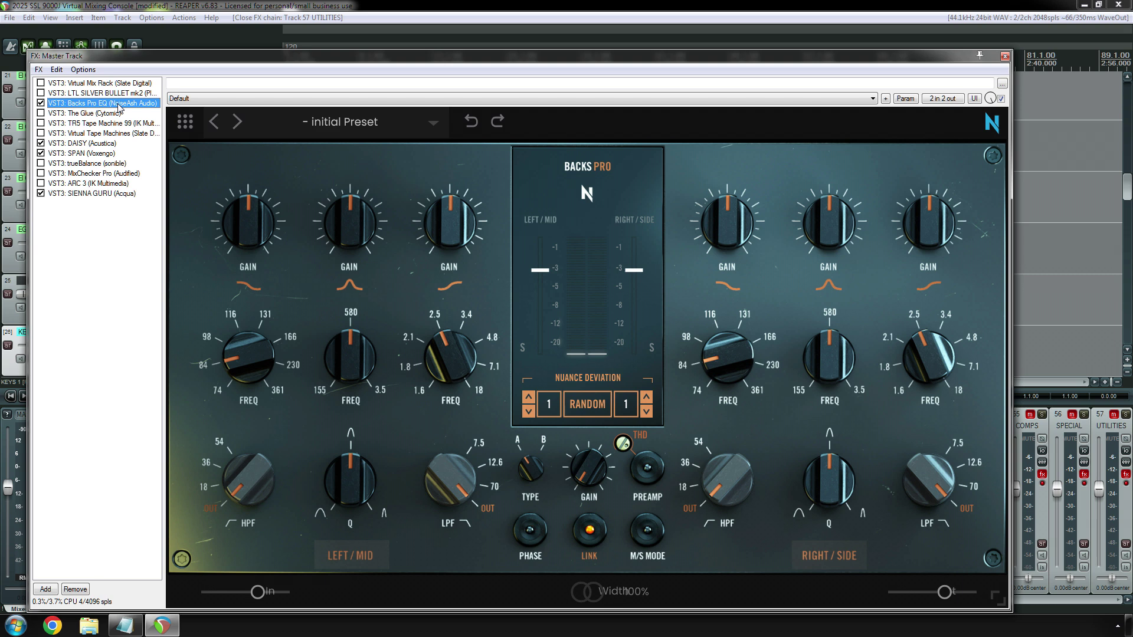
Review The Glue, TR5 Tape Machine 99, Virtual Tape Machines and DAISY in the master track's effects chain.
{"action": "key", "text": "Down"}
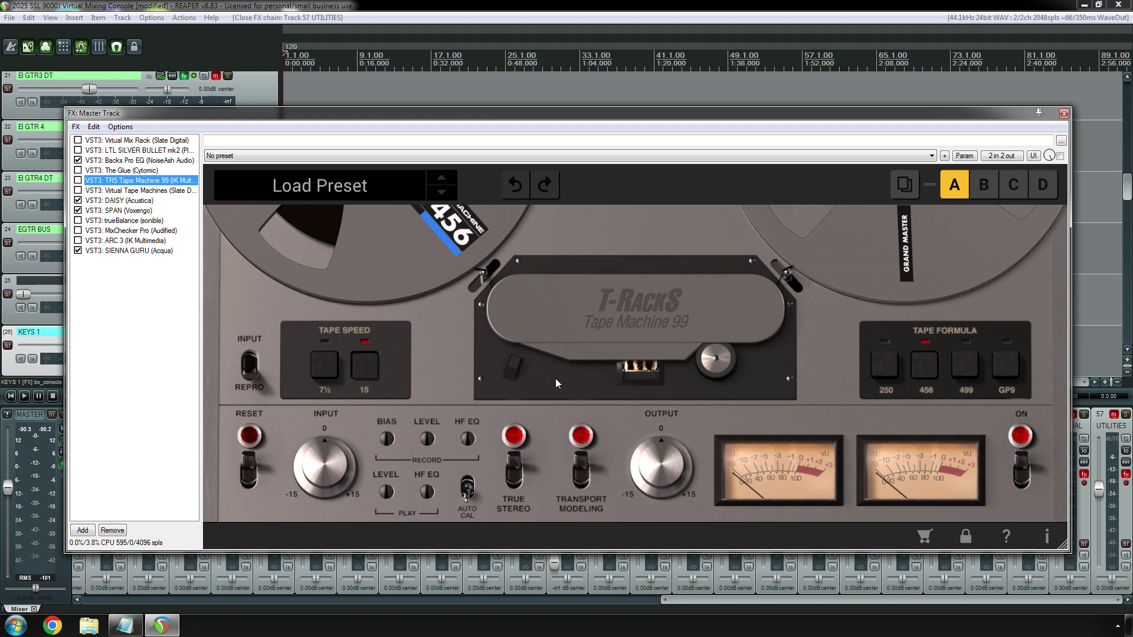
{"action": "key", "text": "Down"}
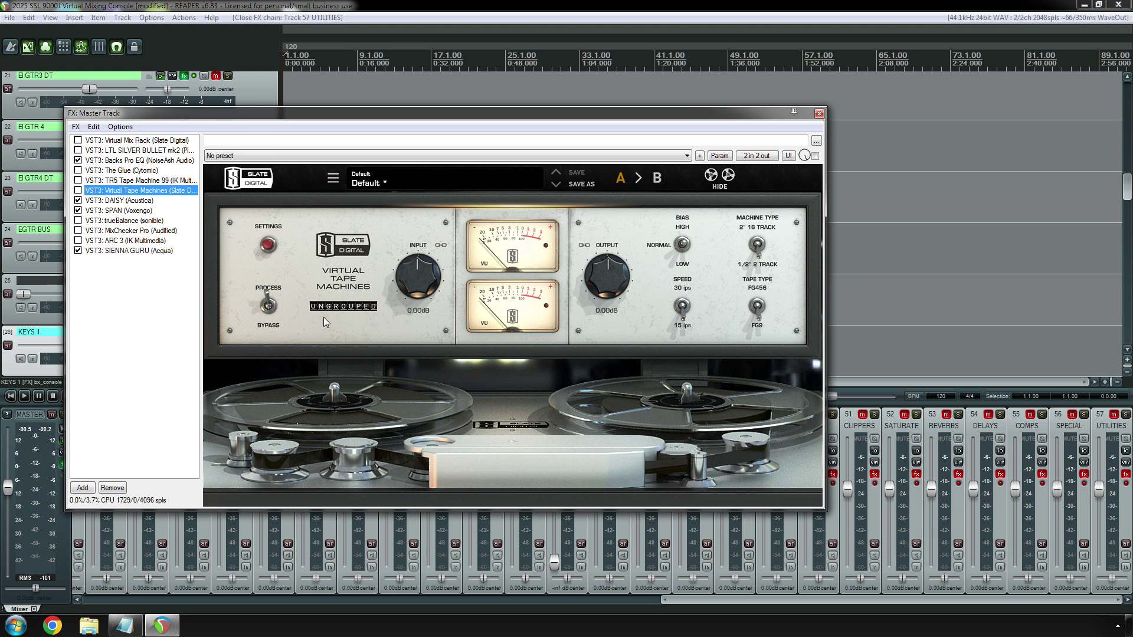
{"action": "key", "text": "Down"}
{"action": "left_click_drag", "start_coordinate": [578, 115], "coordinate": [583, 70]}
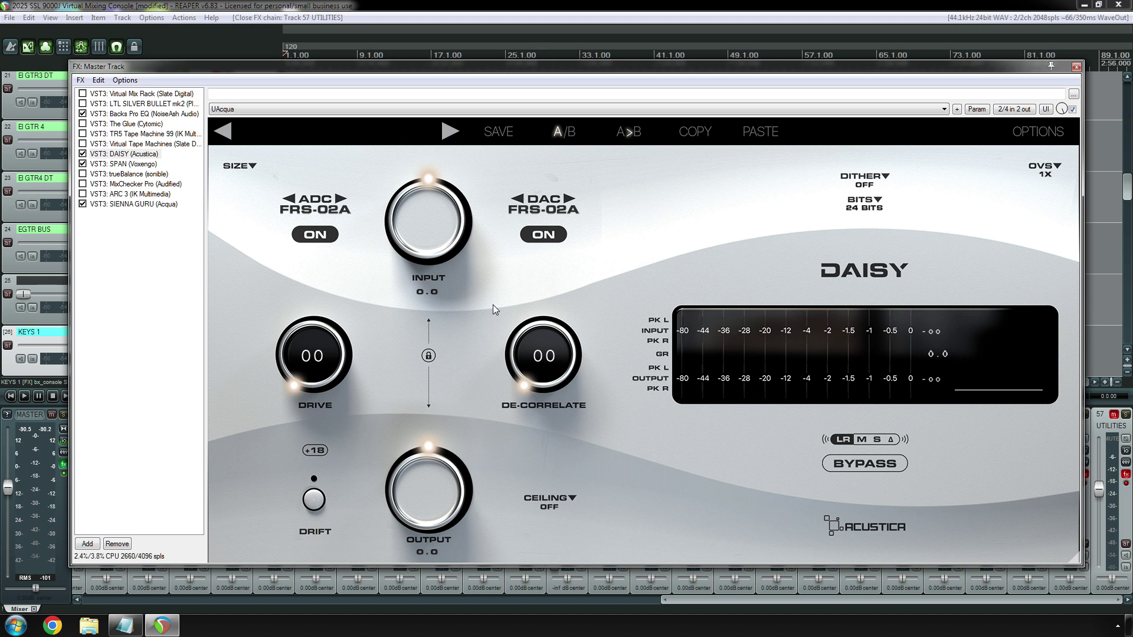
Examine the ADC and DAC converter model lists in DAISY, choosing FRS-02A for the DAC.
{"action": "left_click", "coordinate": [322, 209]}
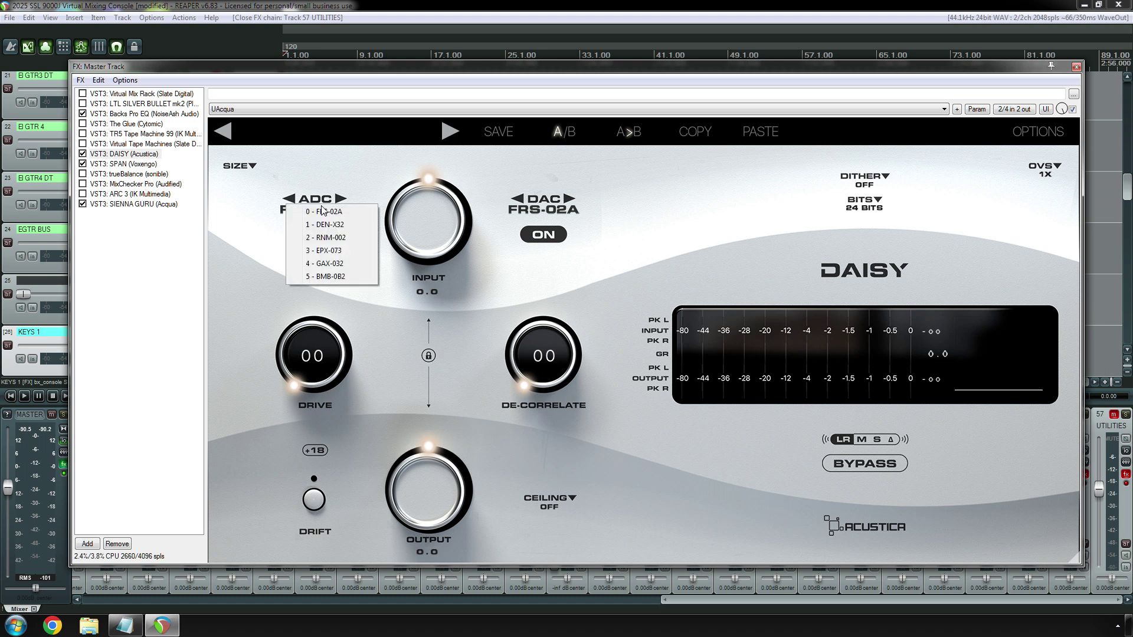
{"action": "left_click", "coordinate": [537, 177]}
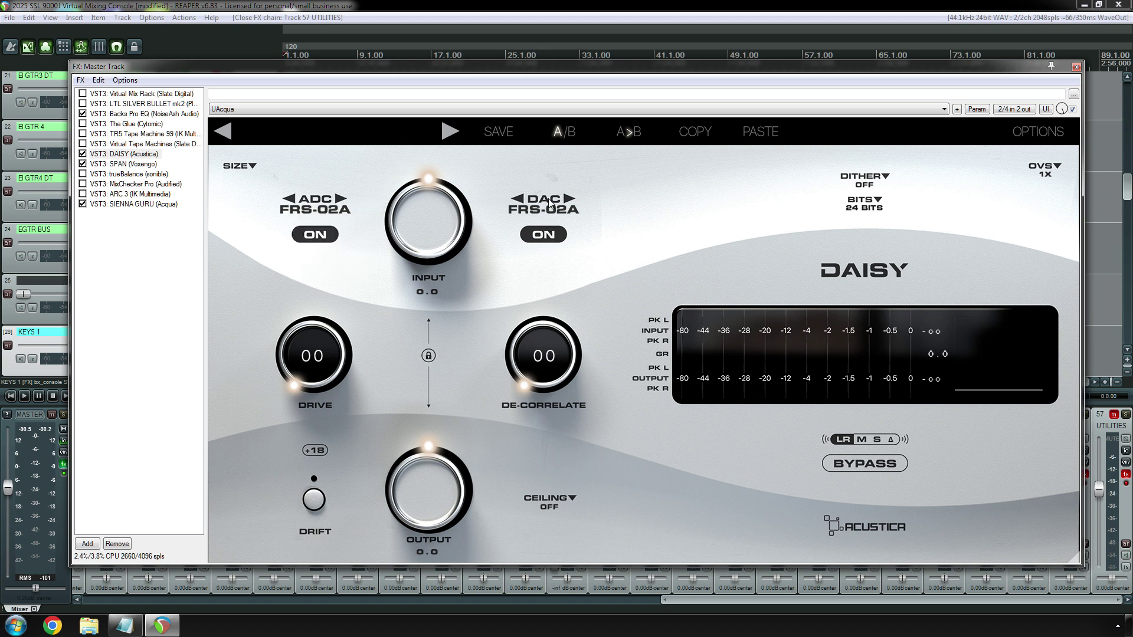
{"action": "left_click", "coordinate": [551, 211]}
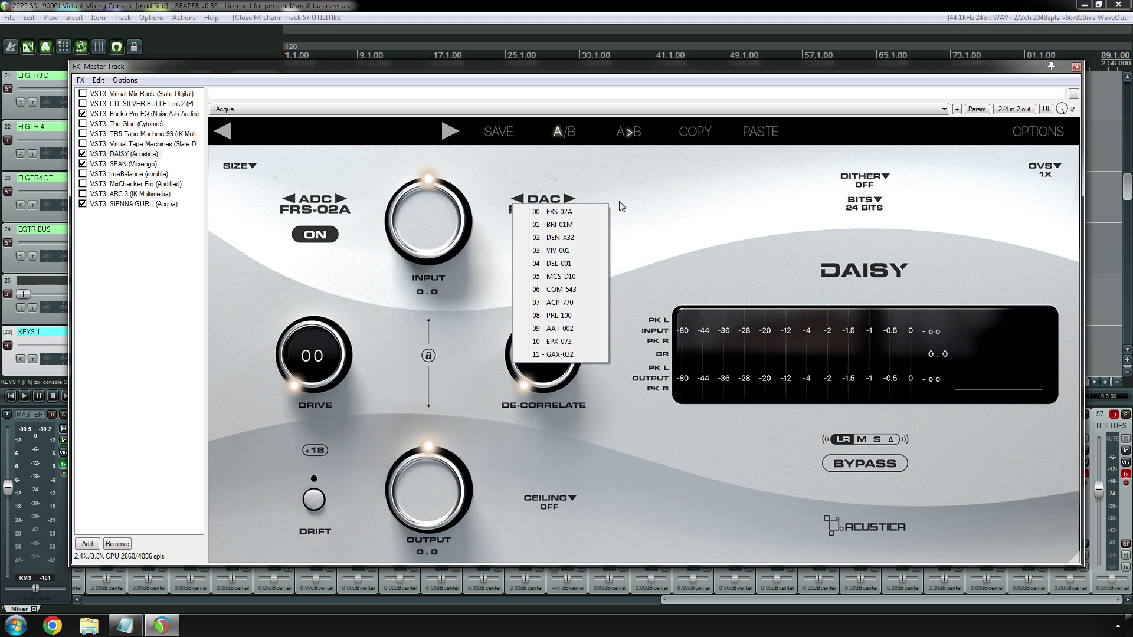
{"action": "left_click", "coordinate": [551, 212]}
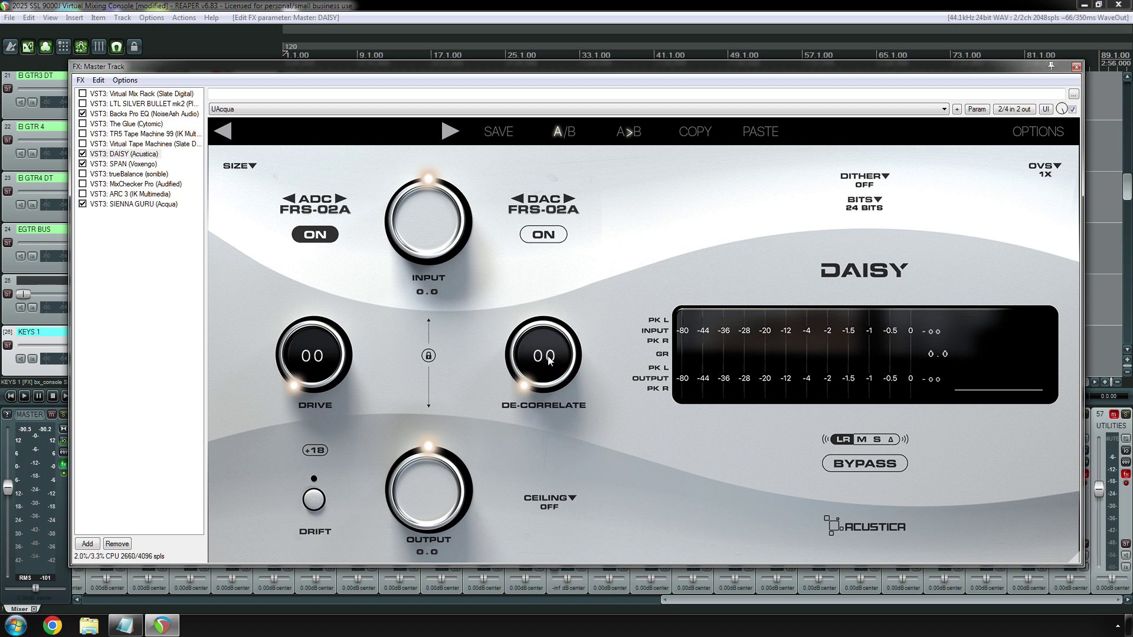
Review DAISY's De-Correlate control and compare the plug-in with SPAN and Virtual Tape Machines in the master track's effects chain.
{"action": "left_click_drag", "start_coordinate": [549, 361], "coordinate": [575, 384]}
{"action": "left_click_drag", "start_coordinate": [558, 370], "coordinate": [568, 466]}
{"action": "left_click", "coordinate": [129, 155]}
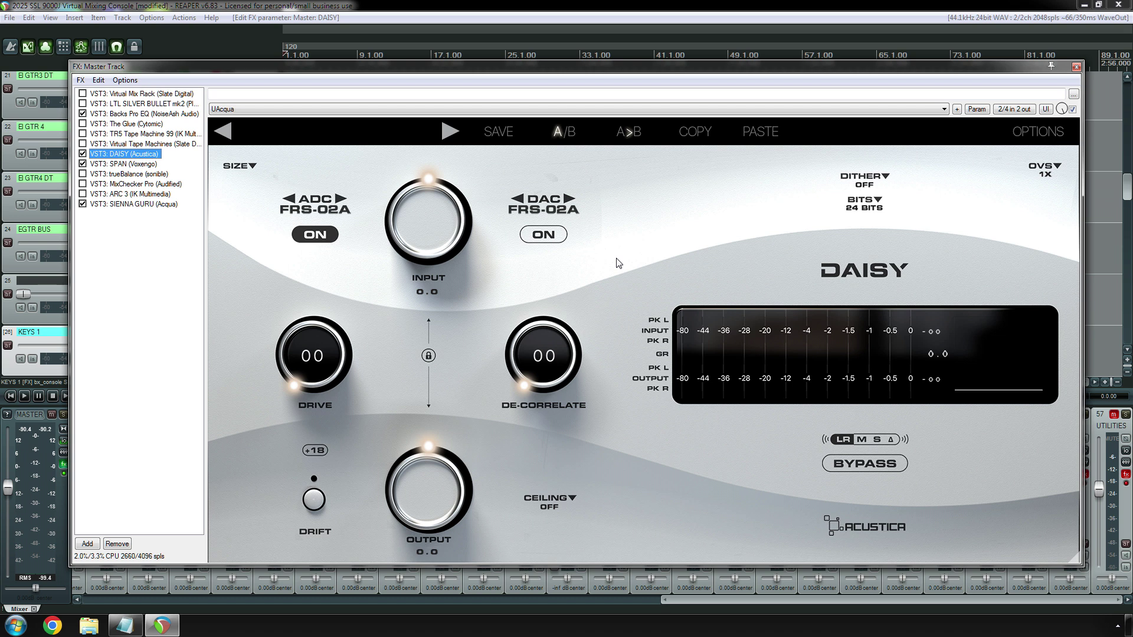
{"action": "left_click", "coordinate": [129, 165]}
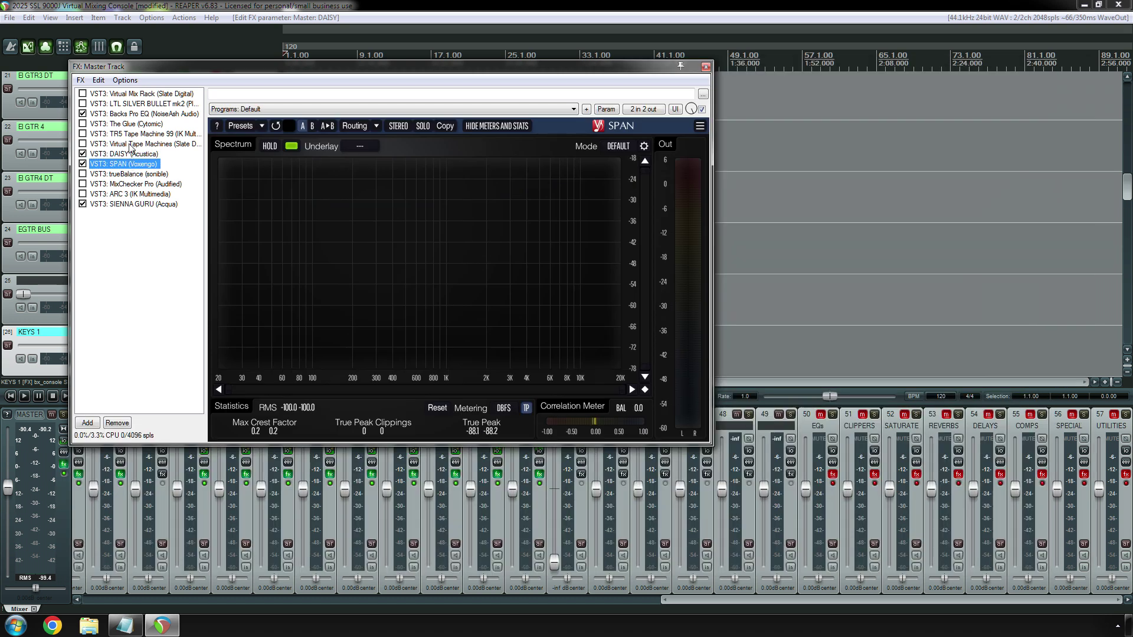
{"action": "left_click", "coordinate": [137, 143]}
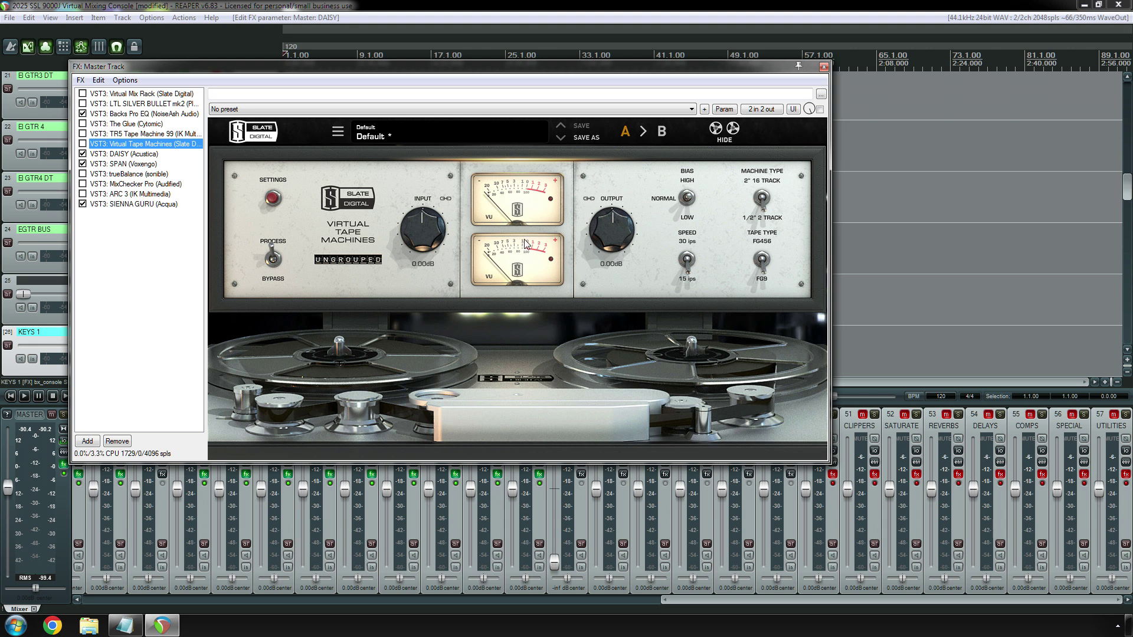
{"action": "left_click", "coordinate": [112, 155]}
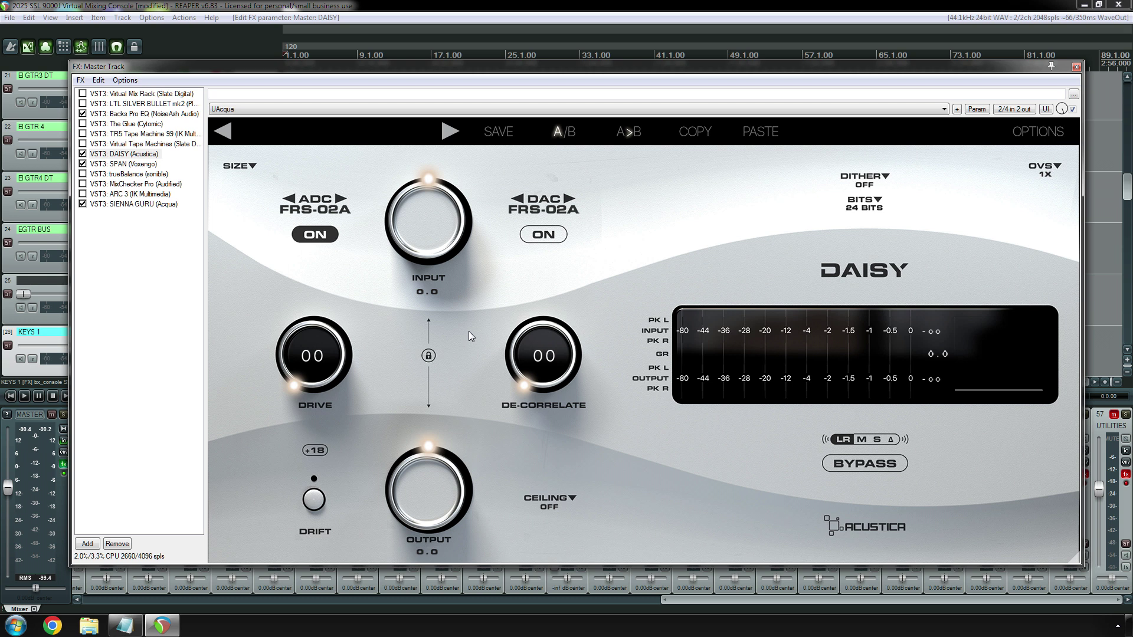
Review the metering and mix-checking plug-ins SPAN, trueBalance and MixChecker Pro in the master track's effects chain.
{"action": "left_click", "coordinate": [126, 166]}
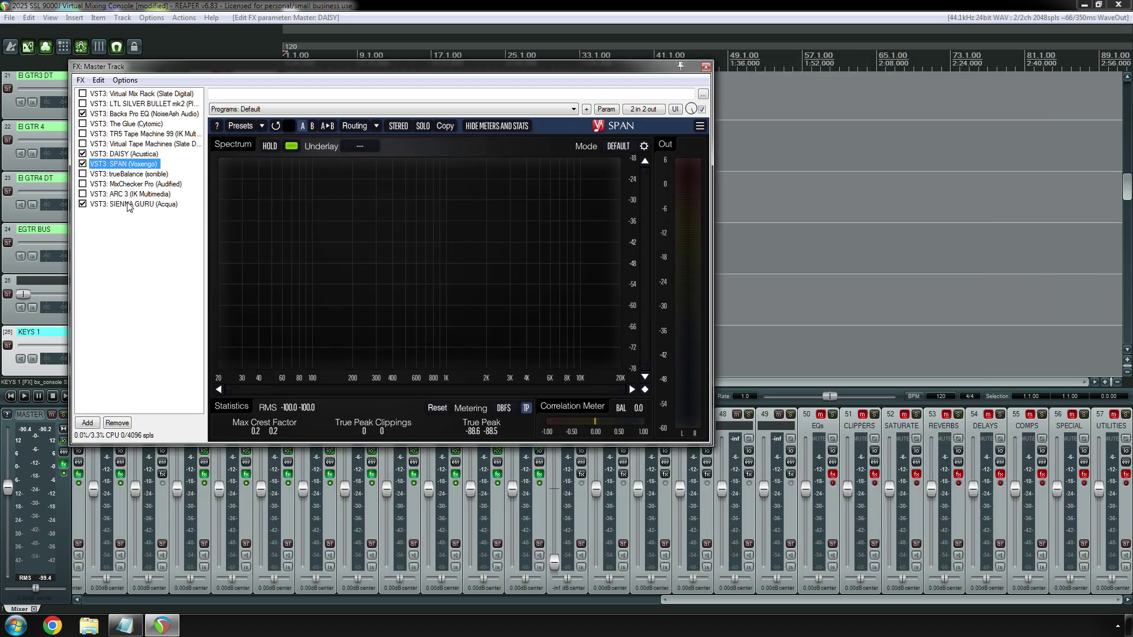
{"action": "key", "text": "Down"}
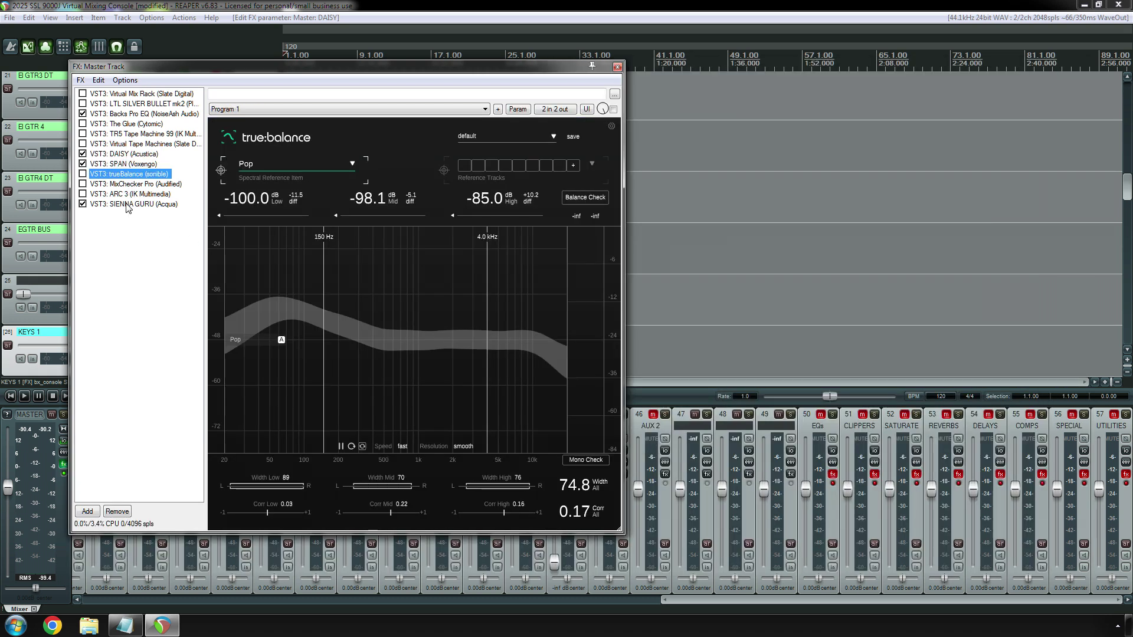
{"action": "key", "text": "Up"}
{"action": "key", "text": "Down"}
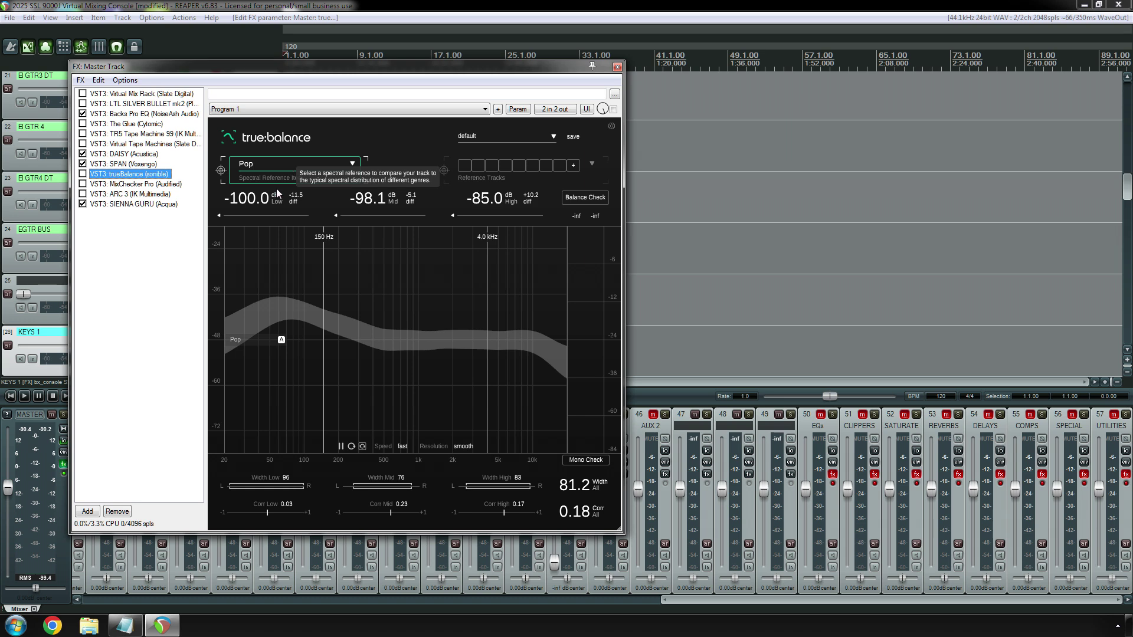
{"action": "key", "text": "Down"}
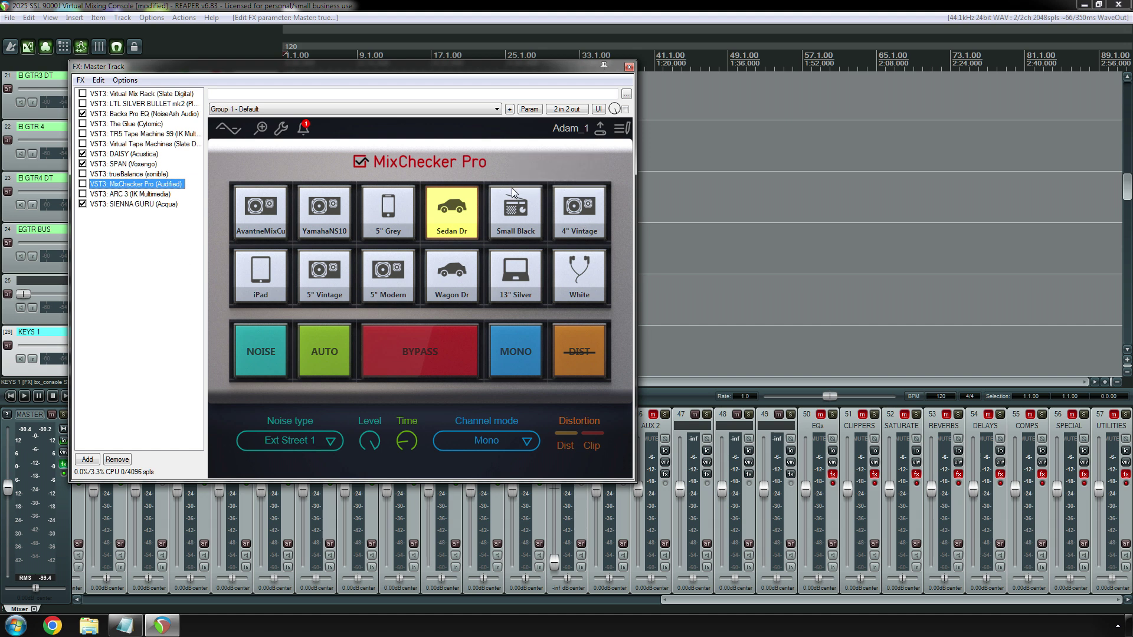
Compare the monitoring-correction plug-ins ARC 3 and SIENNA GURU in the master track's effects chain.
{"action": "left_click", "coordinate": [127, 193]}
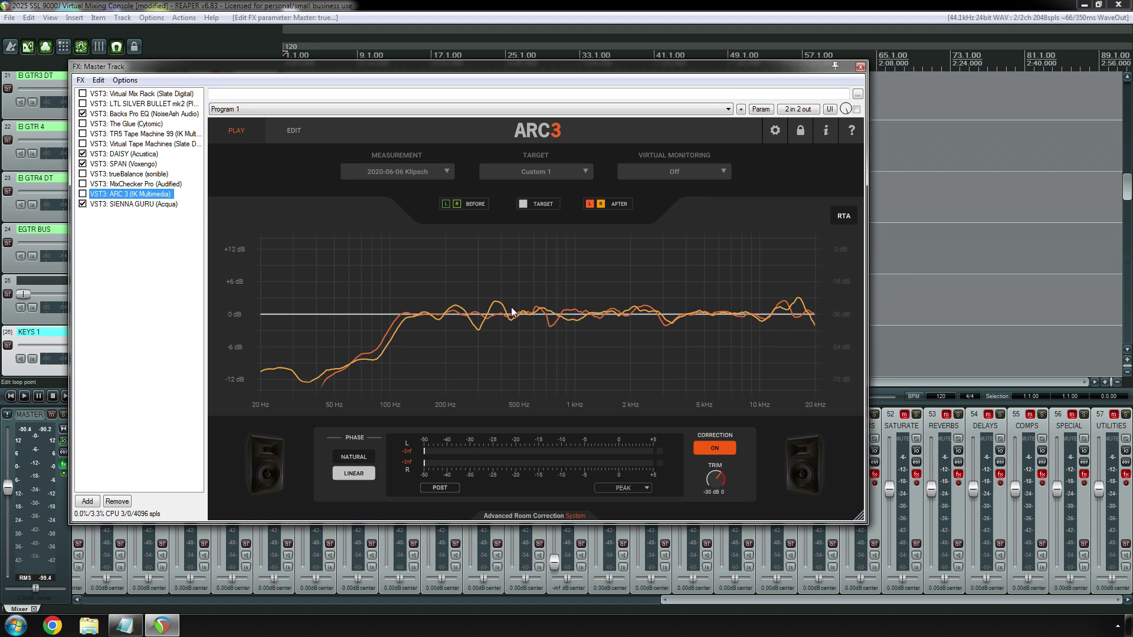
{"action": "left_click", "coordinate": [142, 208]}
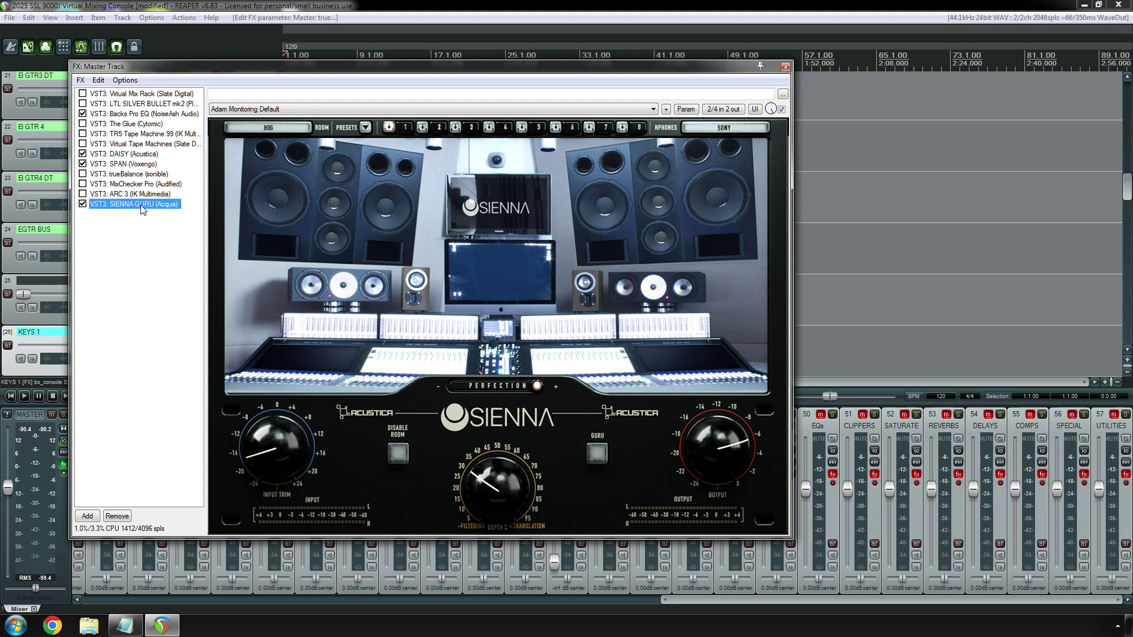
{"action": "left_click", "coordinate": [140, 195]}
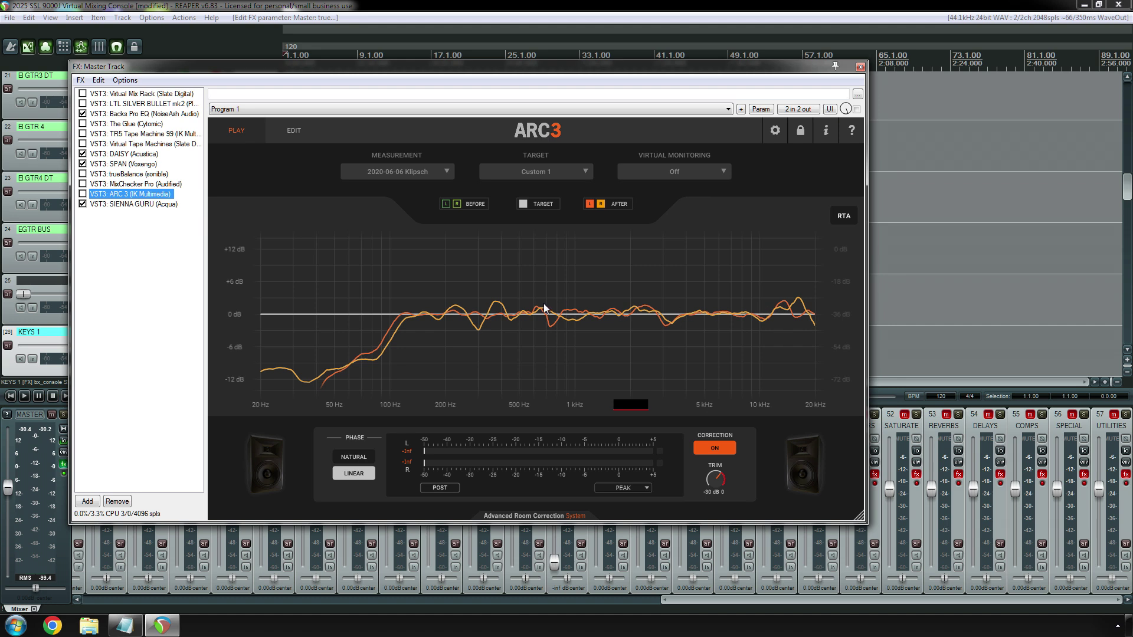
{"action": "left_click", "coordinate": [148, 205]}
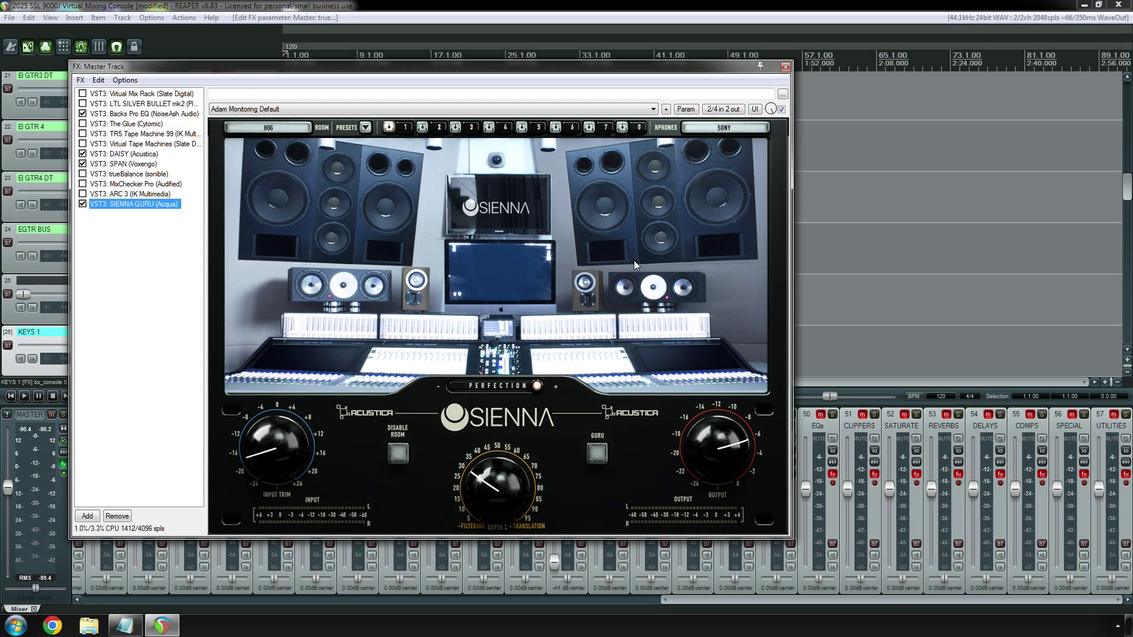
Examine the studio room and speaker choices in SIENNA GURU, keeping the HOG room.
{"action": "left_click", "coordinate": [260, 127]}
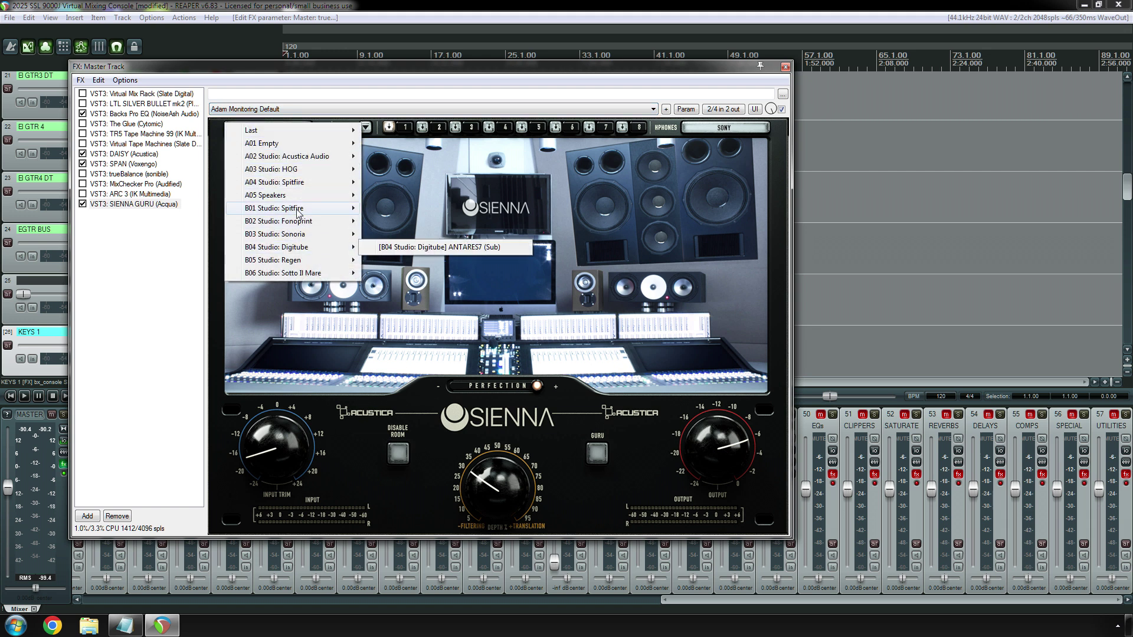
{"action": "mouse_move", "coordinate": [306, 188]}
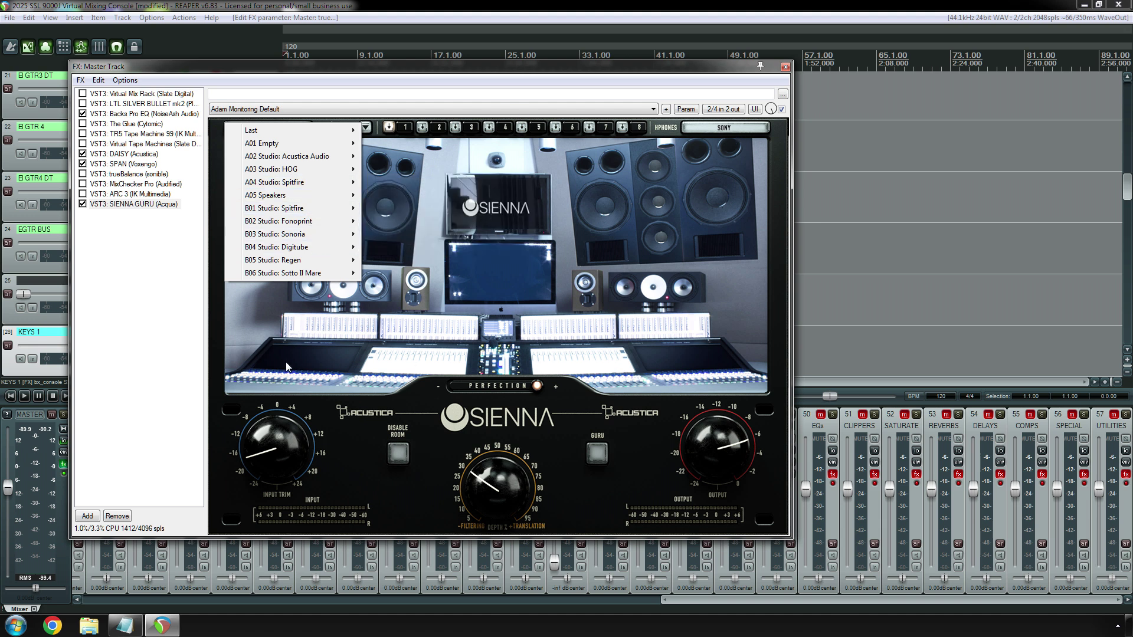
{"action": "left_click", "coordinate": [244, 350]}
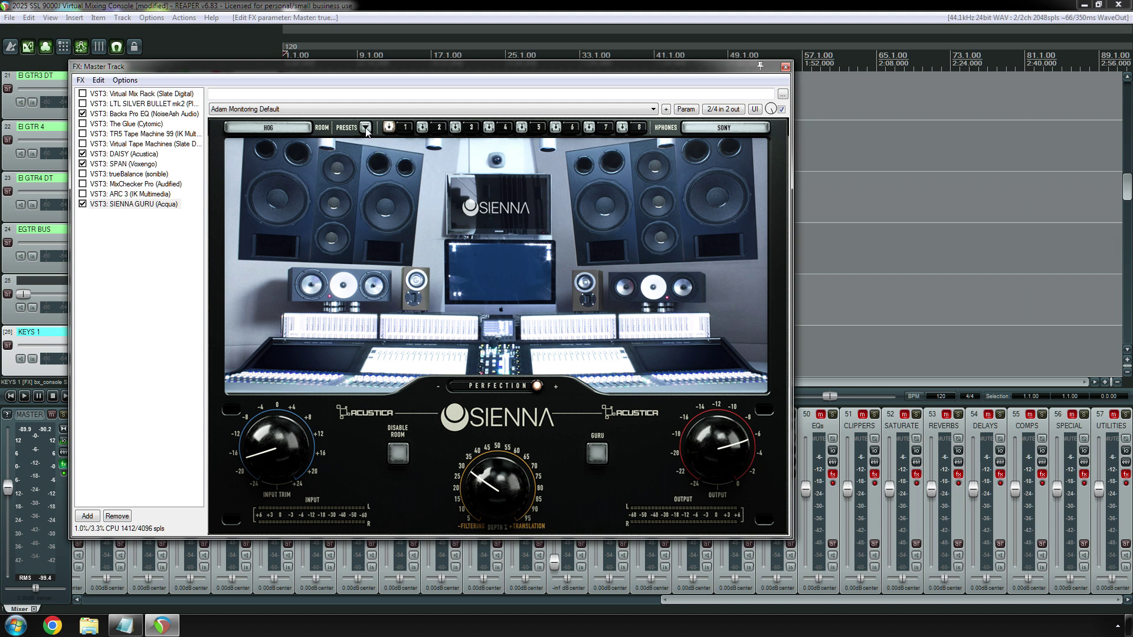
{"action": "left_click", "coordinate": [285, 130]}
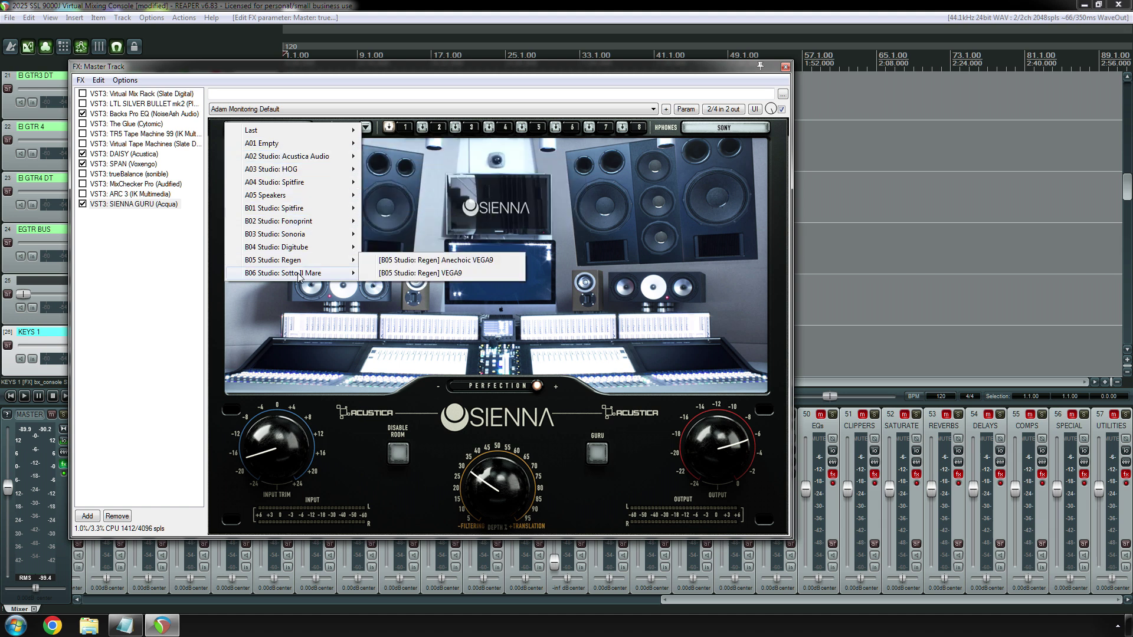
{"action": "left_click", "coordinate": [215, 228]}
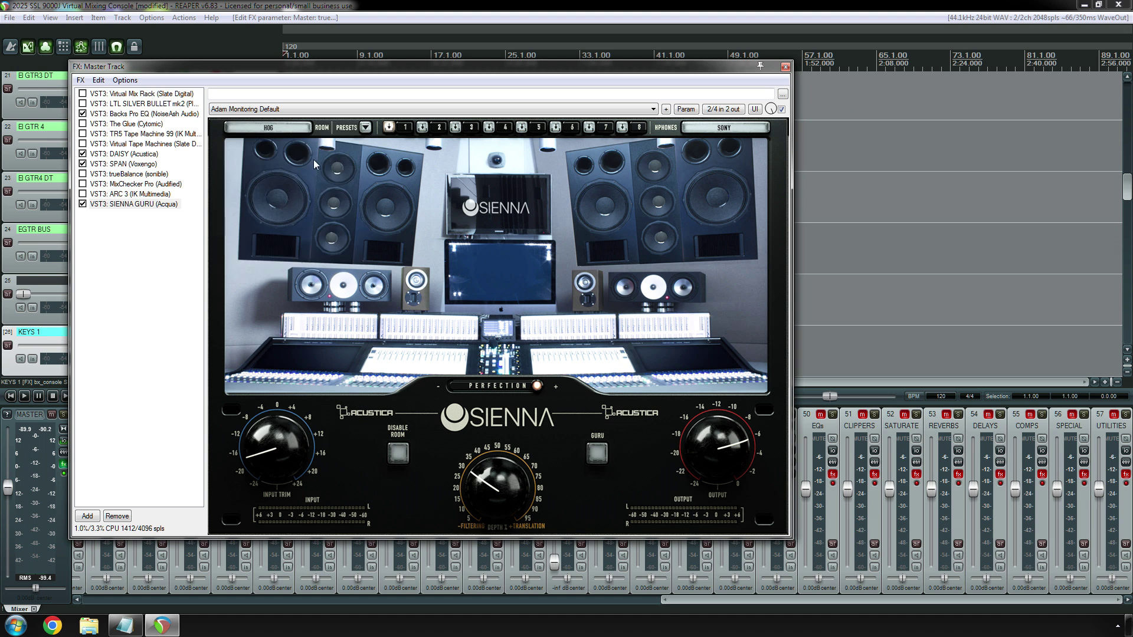
Browse SIENNA GURU's room presets without choosing another one, and reveal the plug-in's advanced Guru controls.
{"action": "left_click", "coordinate": [366, 129]}
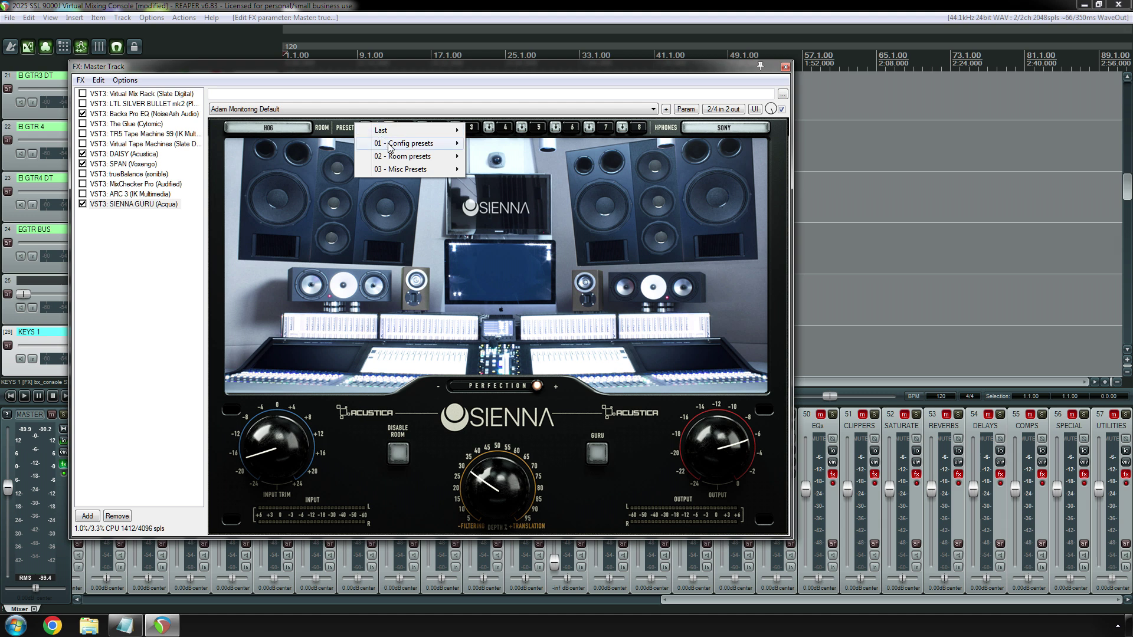
{"action": "mouse_move", "coordinate": [407, 159]}
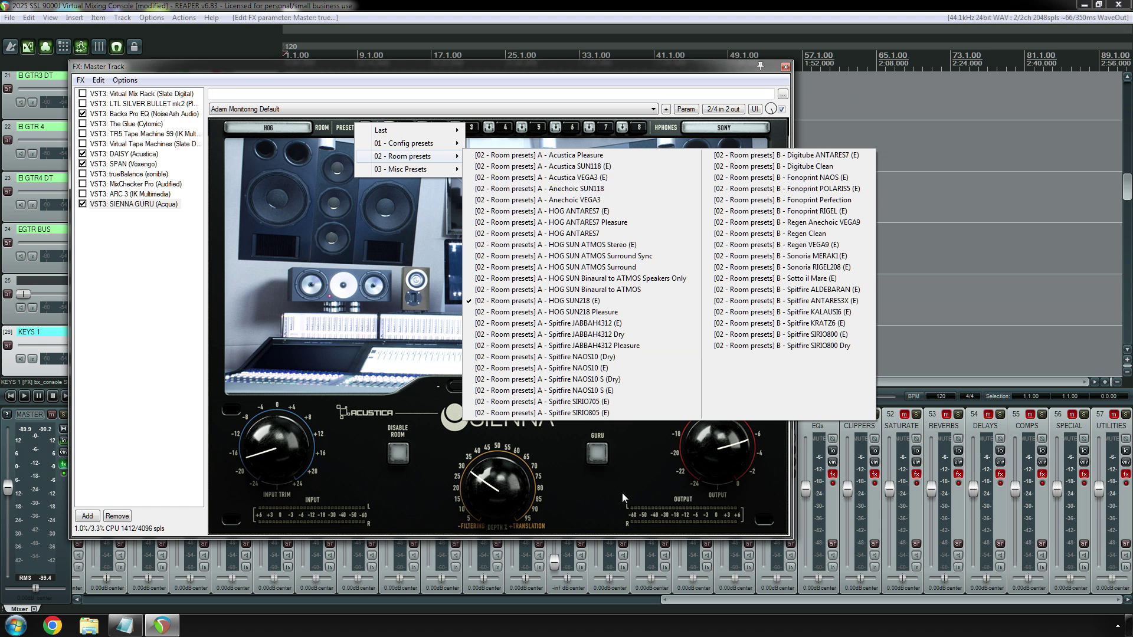
{"action": "left_click", "coordinate": [603, 492]}
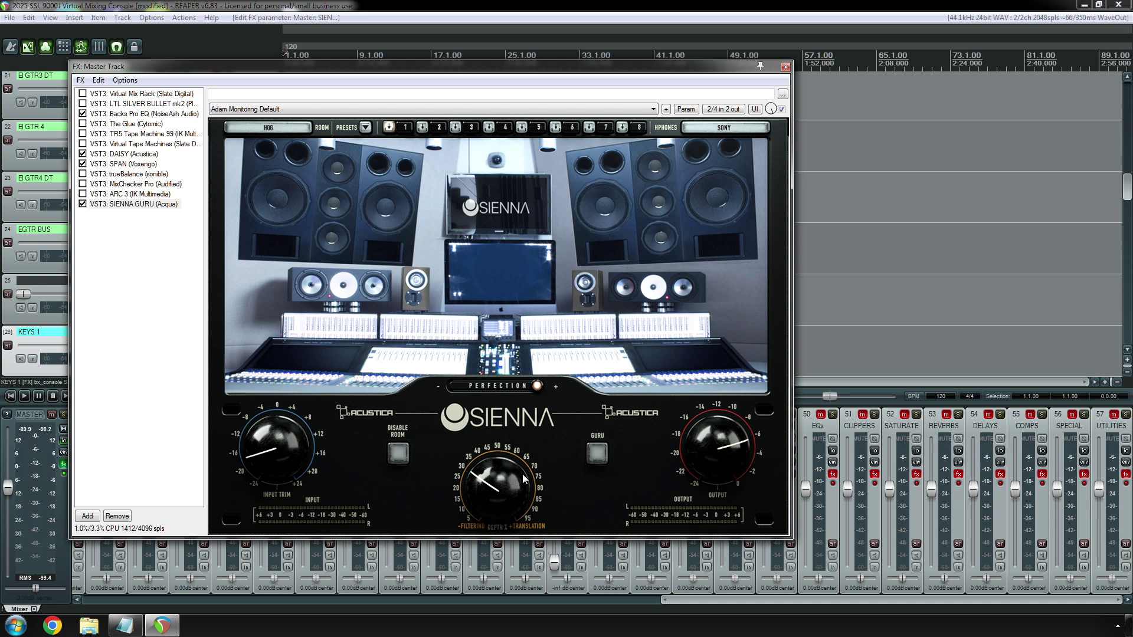
{"action": "left_click", "coordinate": [600, 455]}
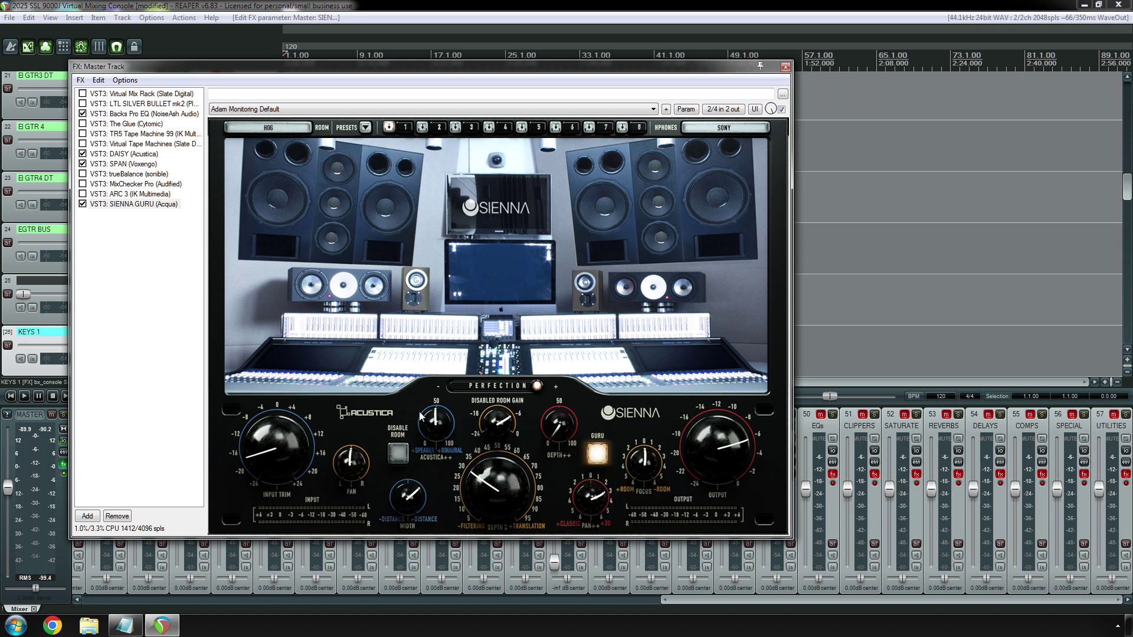